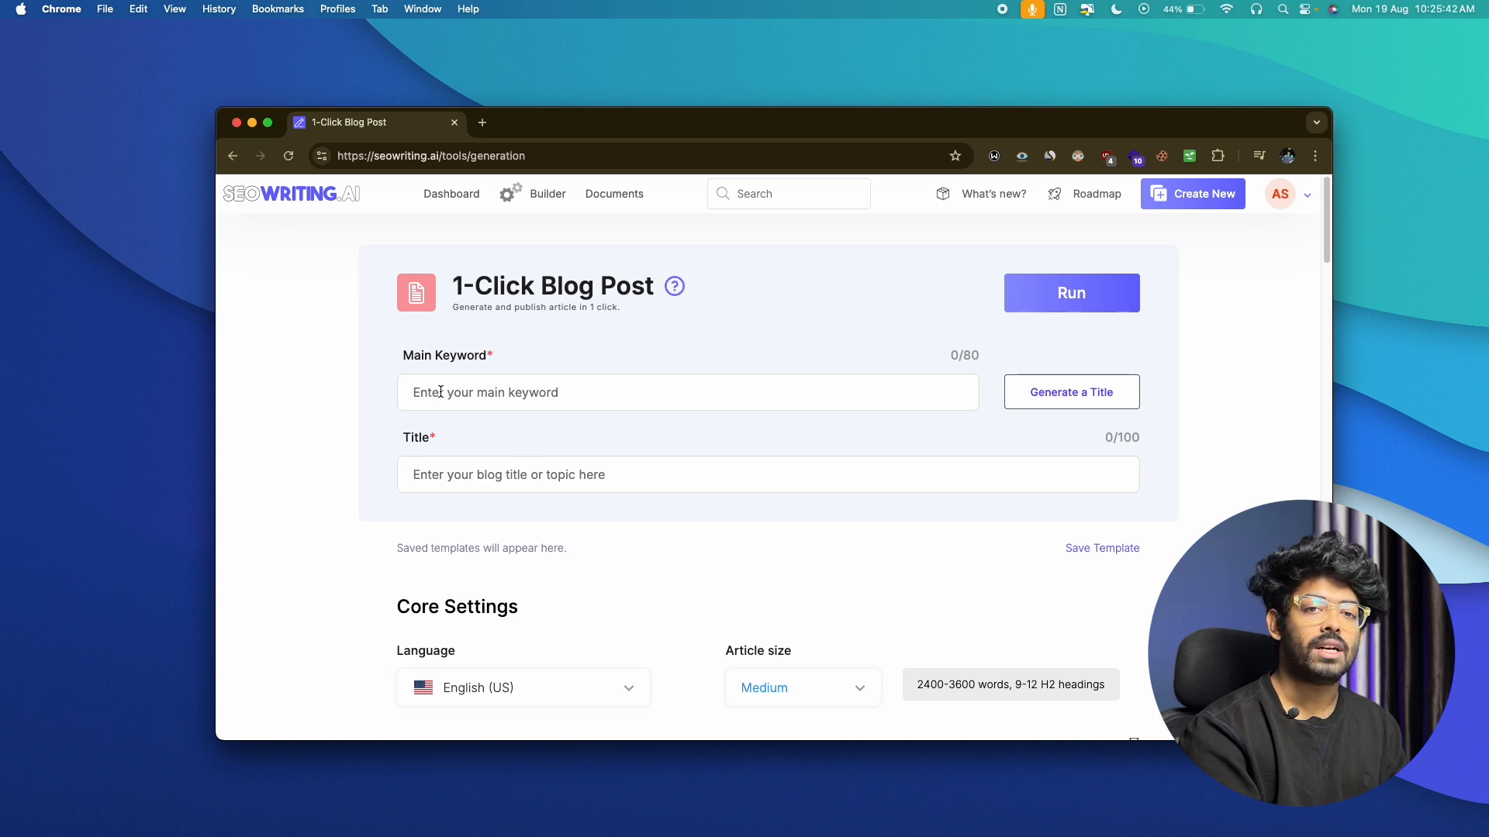
# Enter "Email Marketing" as the main keyword and generate a blog title from it.
pyautogui.click(434, 393)
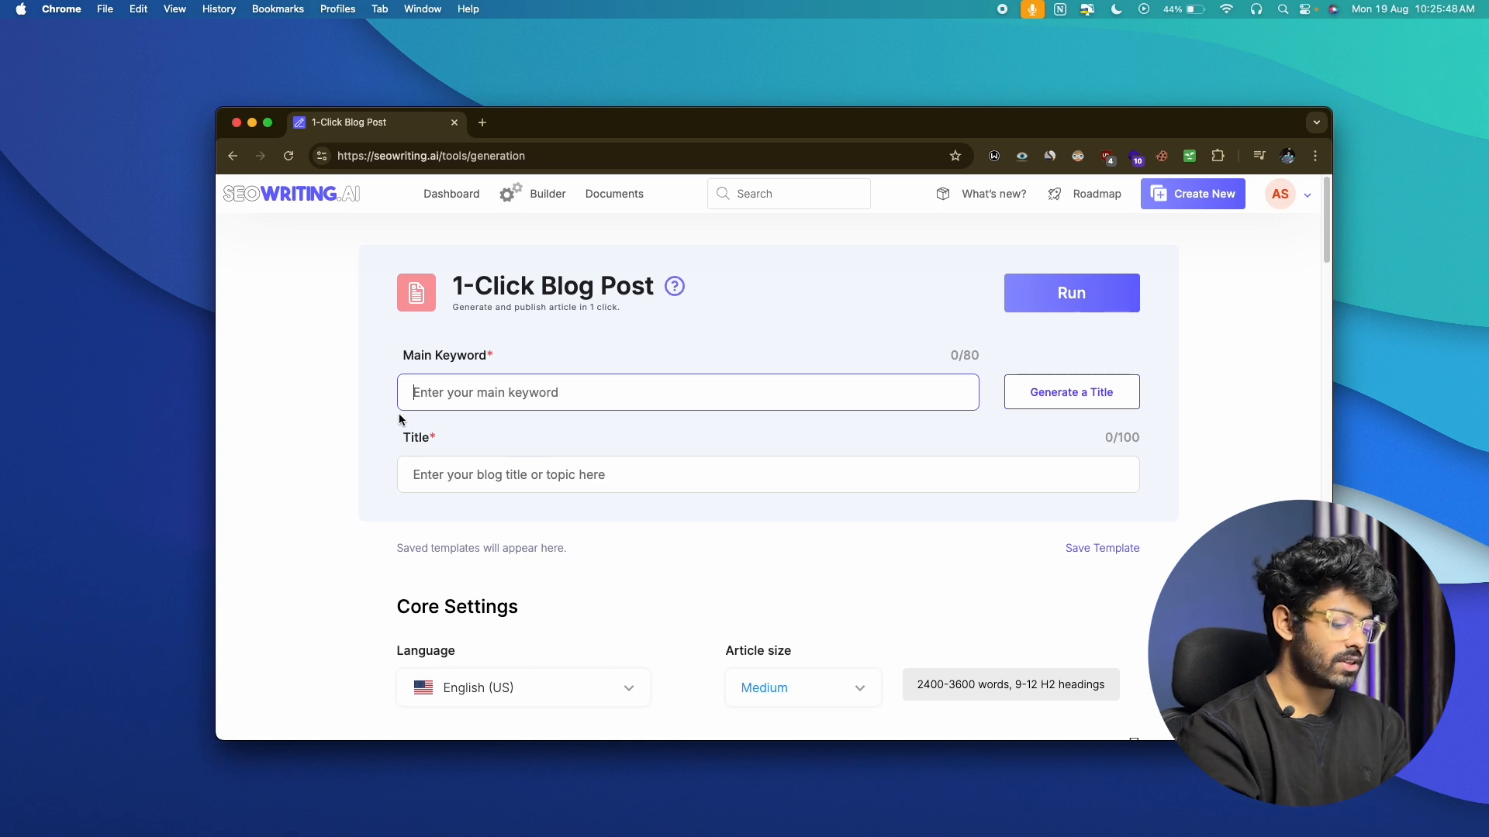
pyautogui.write('Email Marketing')
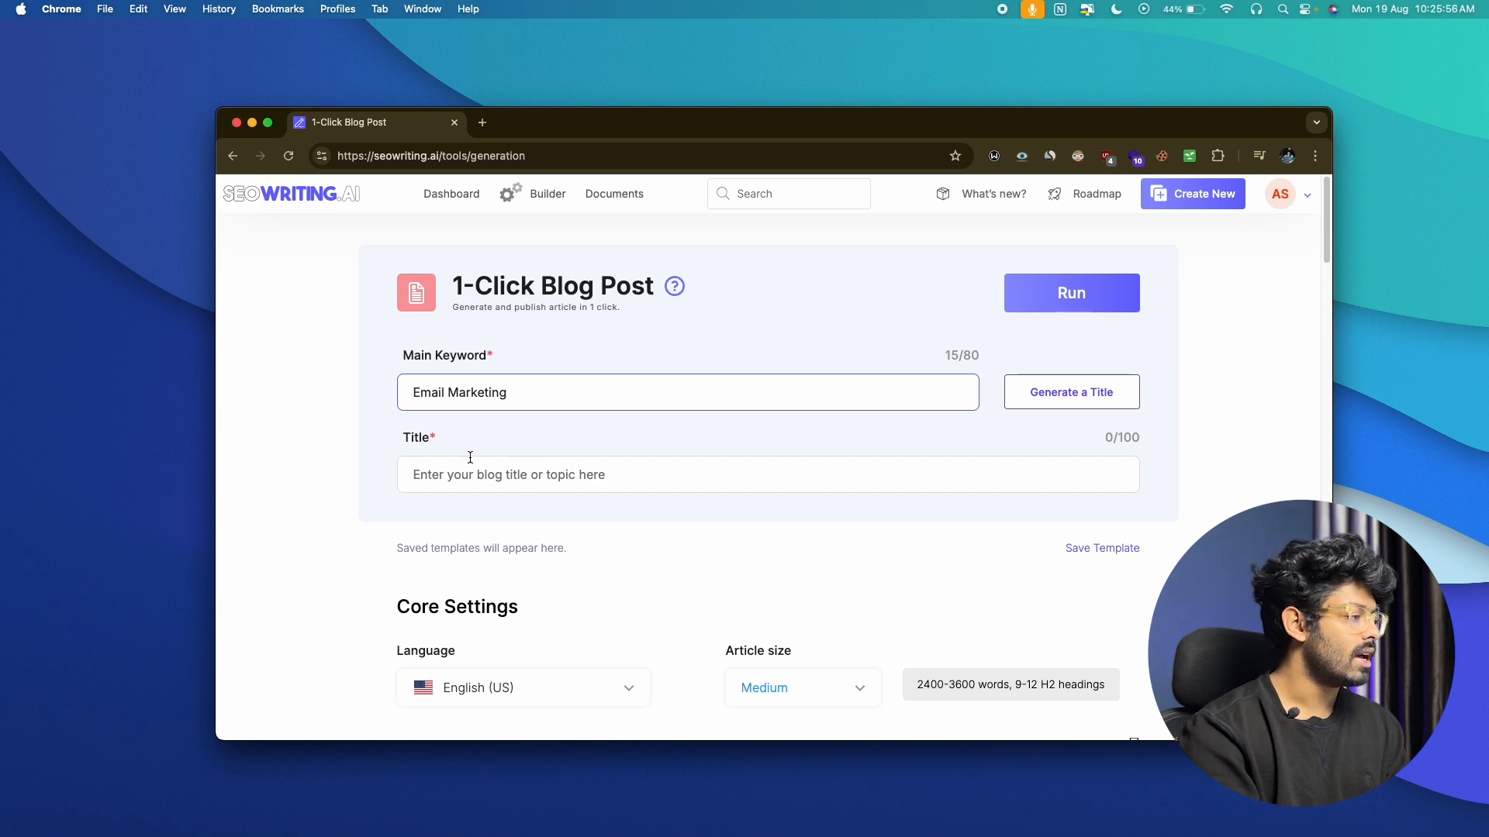
pyautogui.click(1074, 393)
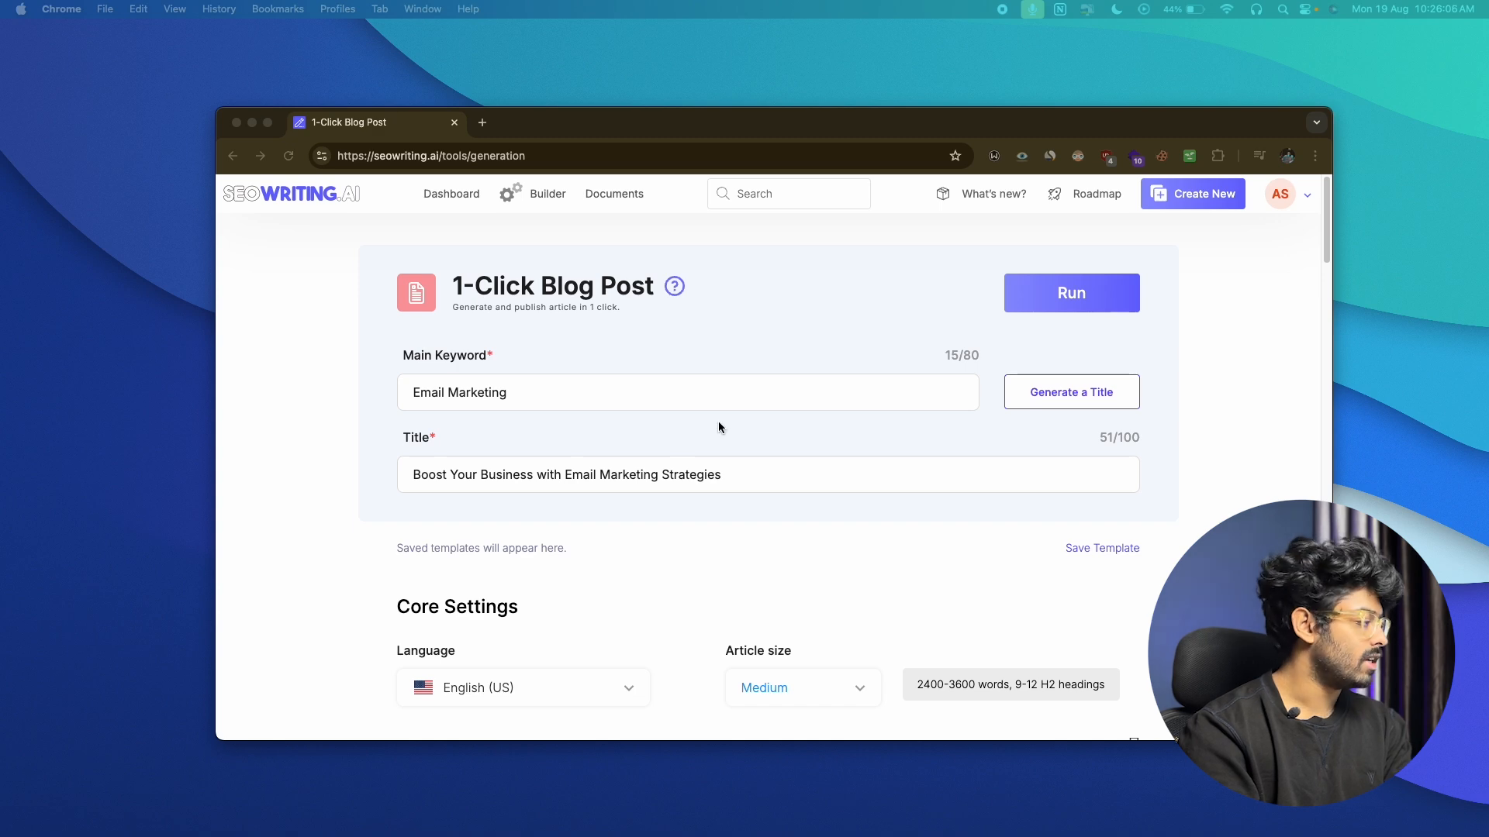
# Replace the generated title with "Email Marketing: The Ultimate Guide (Expert Tips + Data to Know)".
pyautogui.click(581, 471)
pyautogui.press('super+a')
pyautogui.write('Email Marketing: The Ultimate Guide (Expert Tips + Data to Know)')
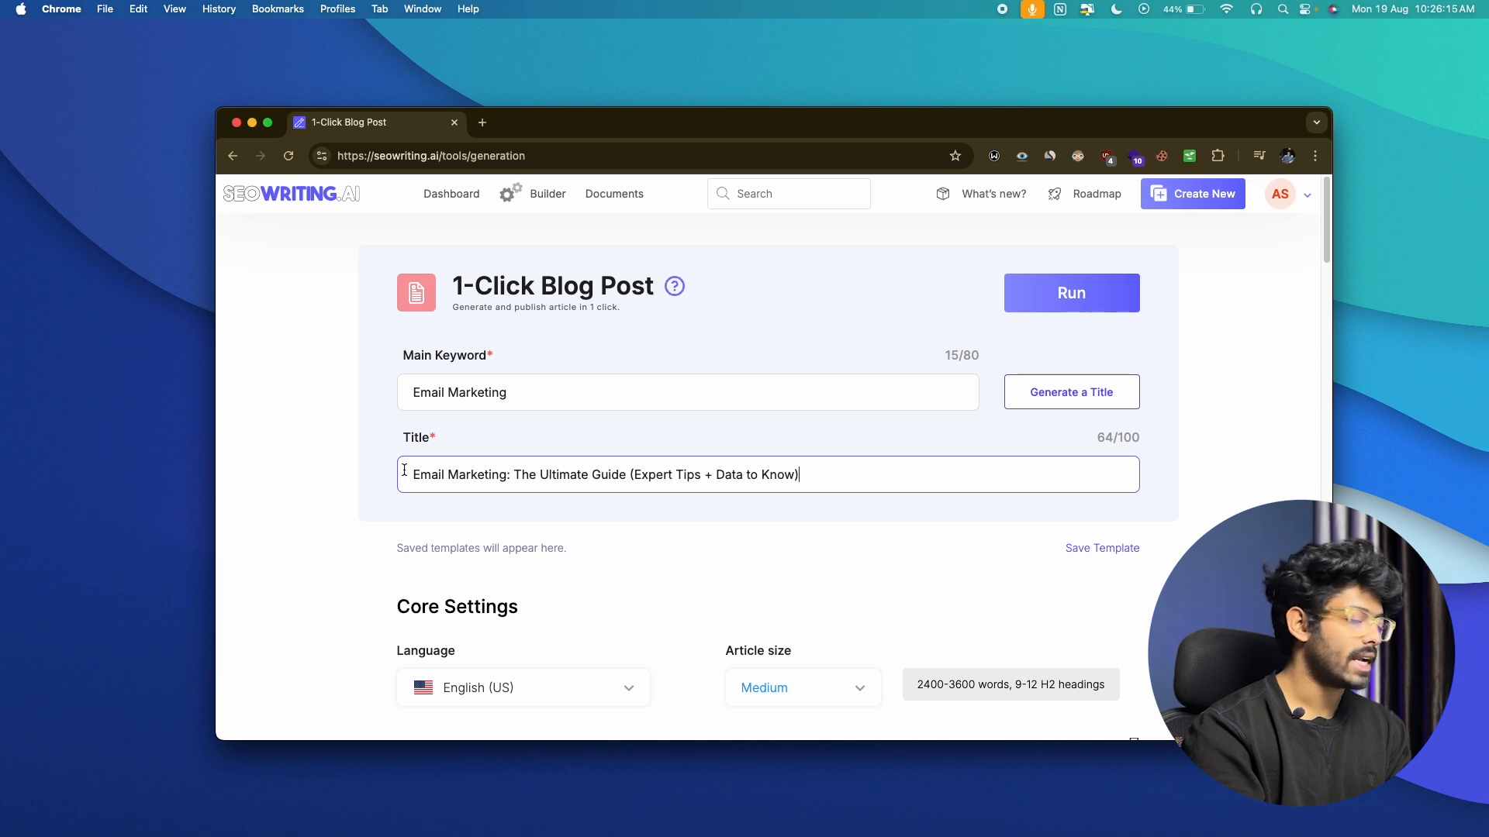
# Look through the available languages in Core Settings and choose English (US) for the article.
pyautogui.scroll(-4, 751, 453)
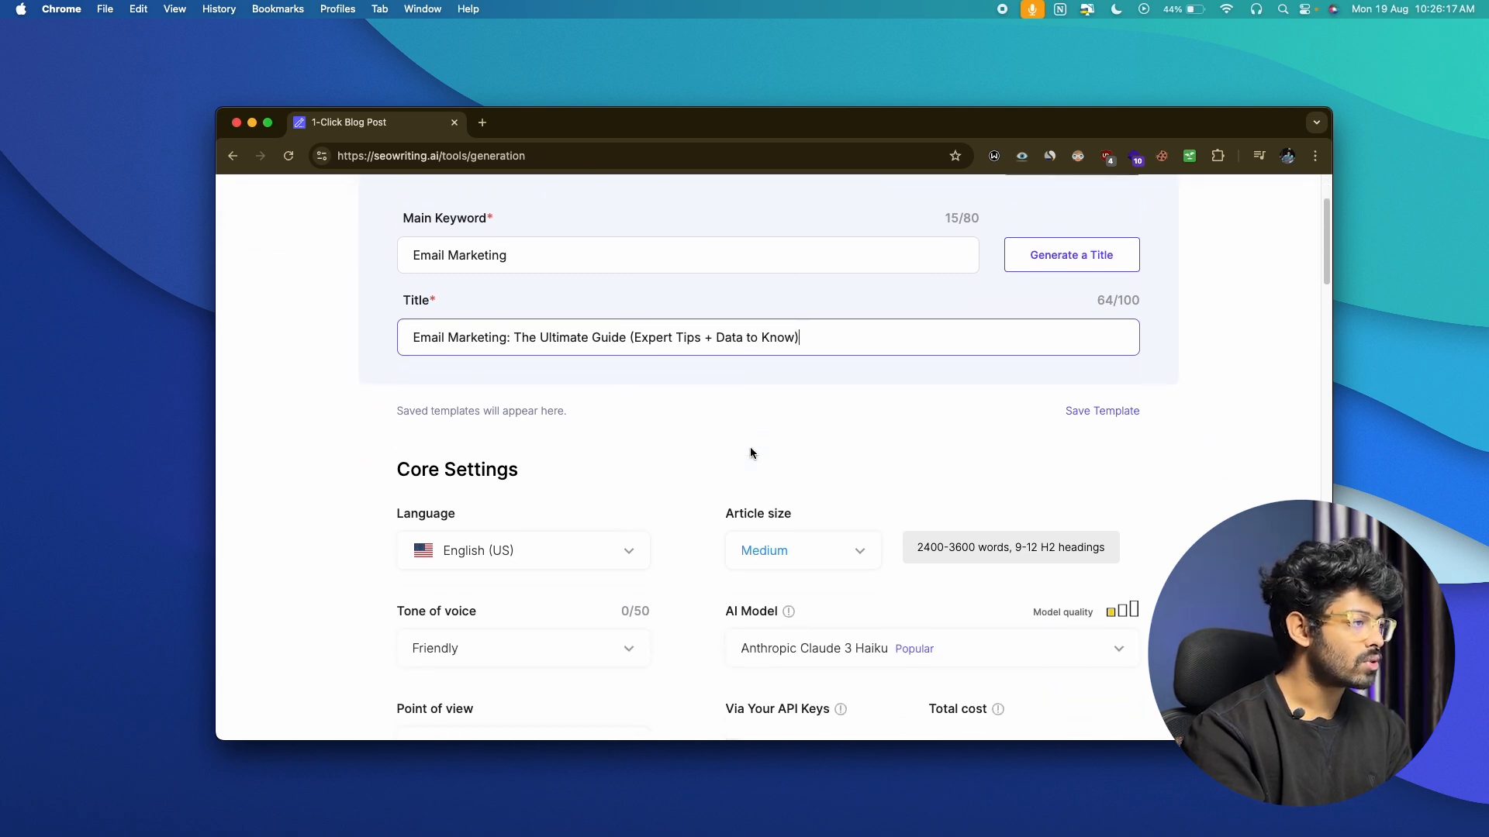
pyautogui.moveTo(393, 431); pyautogui.dragTo(619, 424)
pyautogui.click(619, 425)
pyautogui.scroll(-3, 619, 425)
pyautogui.scroll(2, 619, 425)
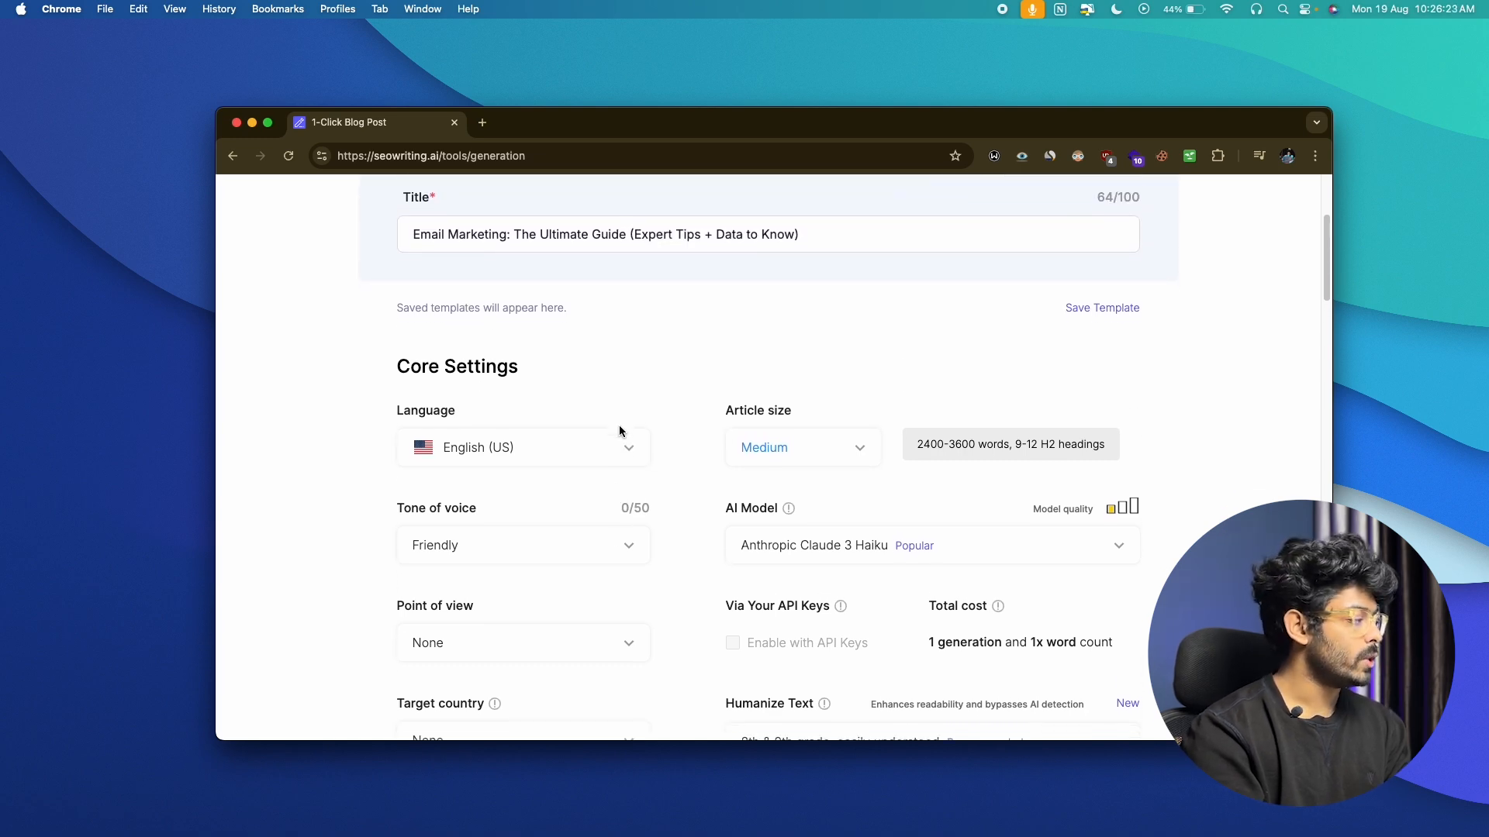
pyautogui.click(503, 447)
pyautogui.scroll(-10, 527, 527)
pyautogui.scroll(-10, 516, 545)
pyautogui.scroll(15, 516, 545)
pyautogui.scroll(5, 515, 546)
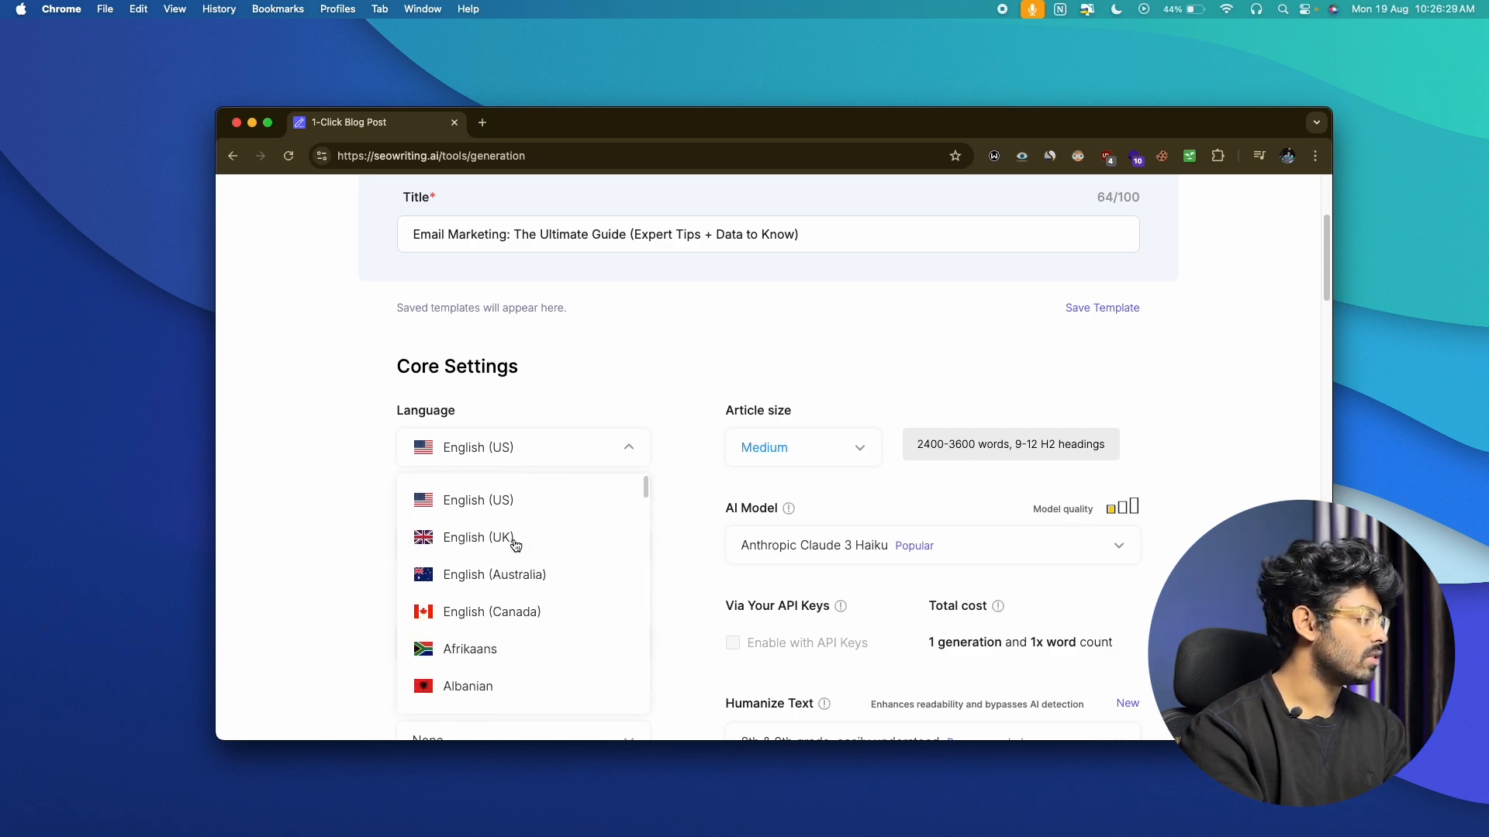
pyautogui.click(458, 499)
# Try the Large article size for comparison, and settle on Medium.
pyautogui.scroll(-1, 369, 436)
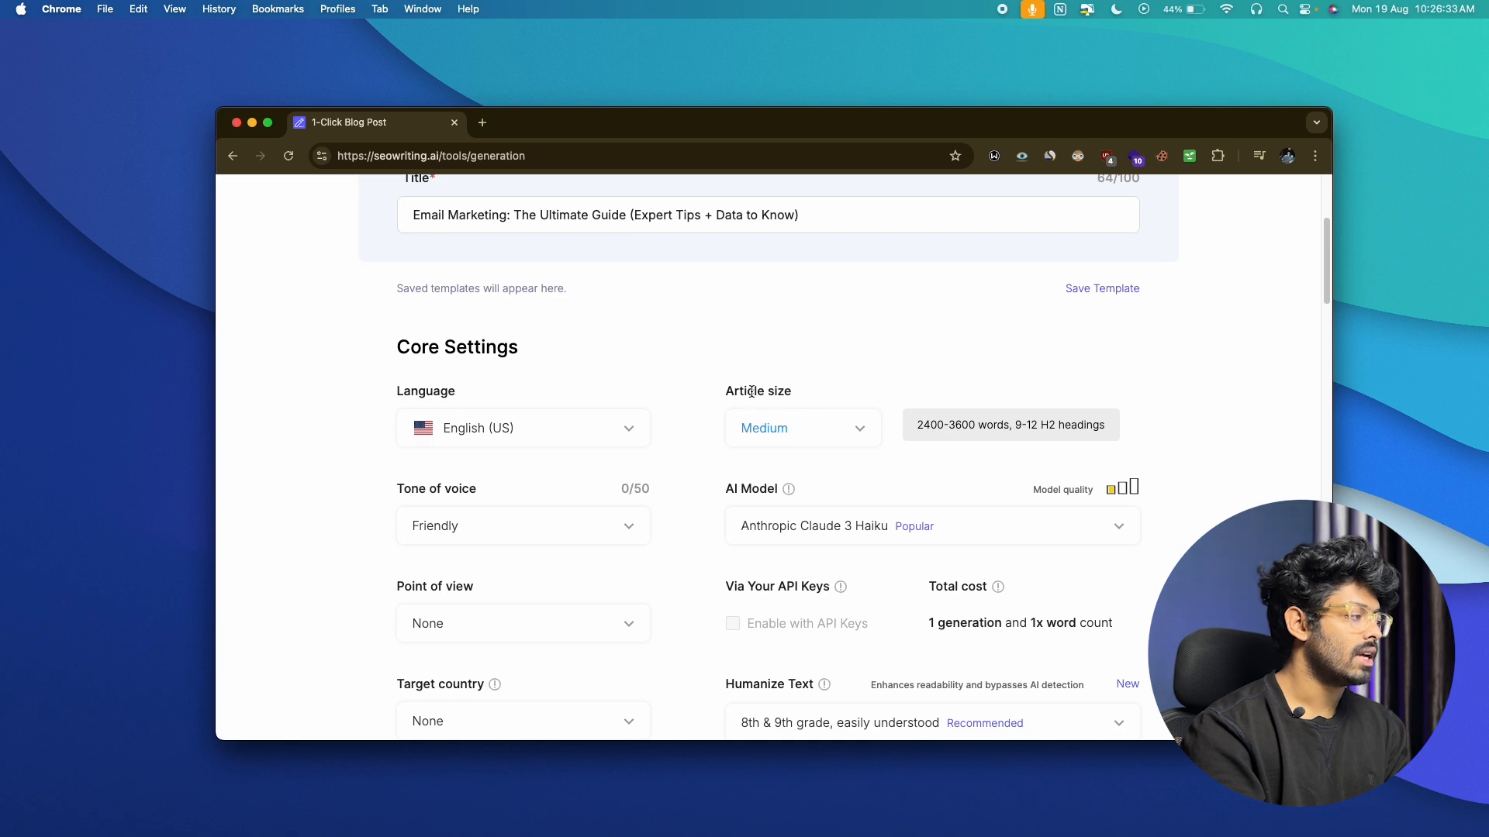
pyautogui.click(776, 428)
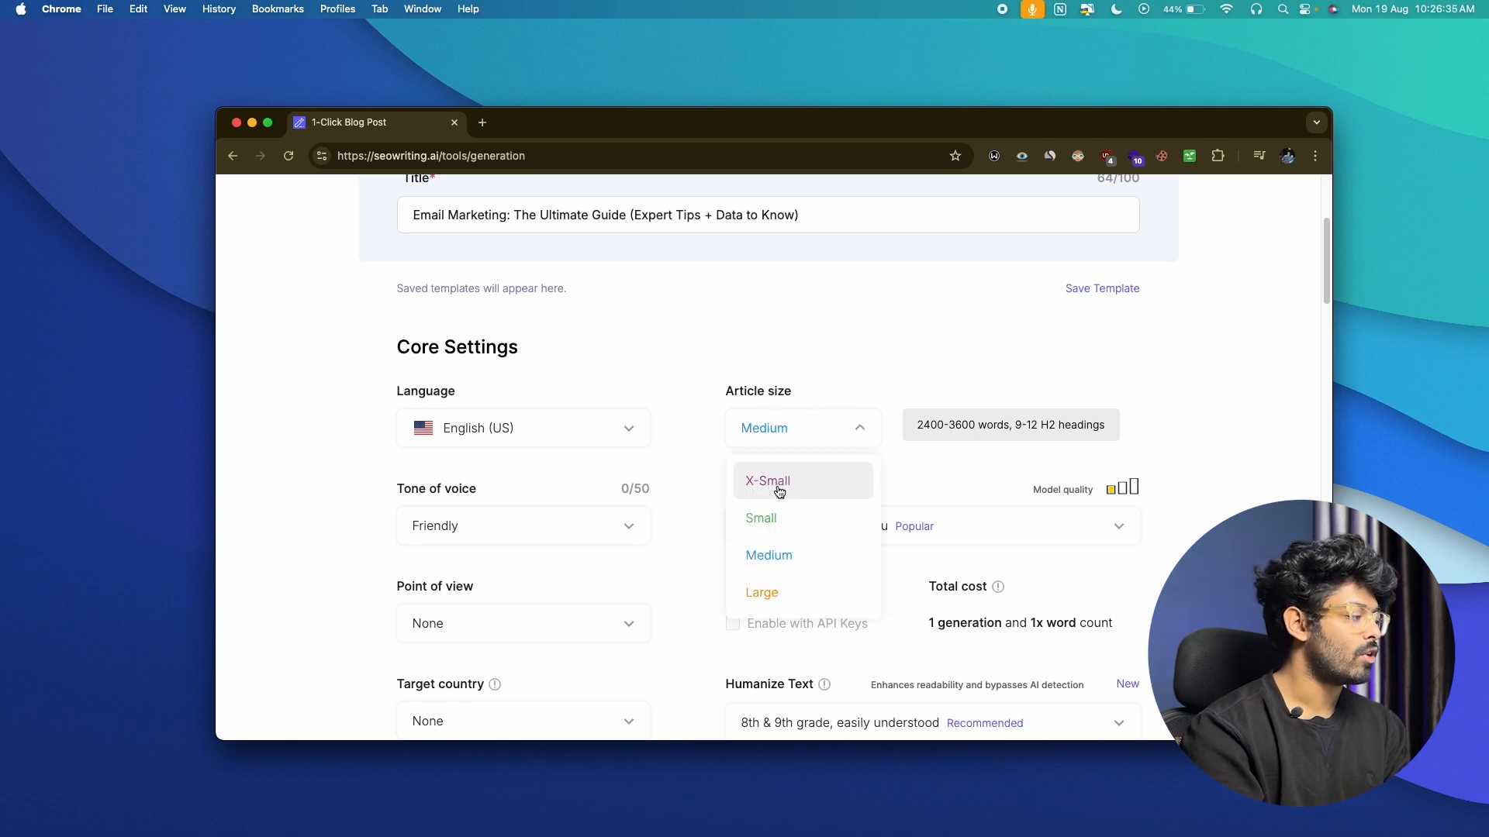
pyautogui.scroll(-1, 779, 487)
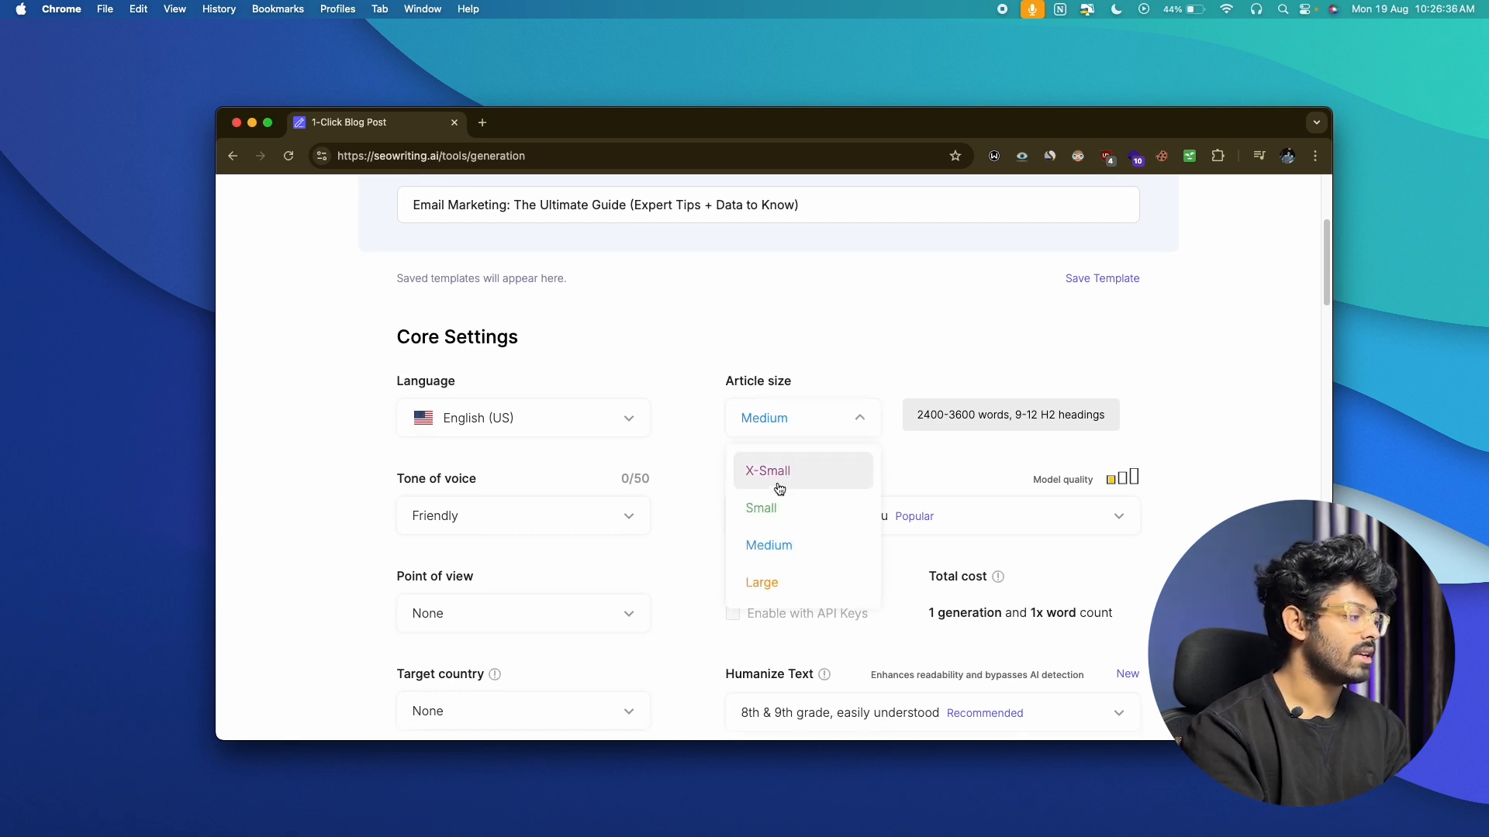
pyautogui.click(770, 546)
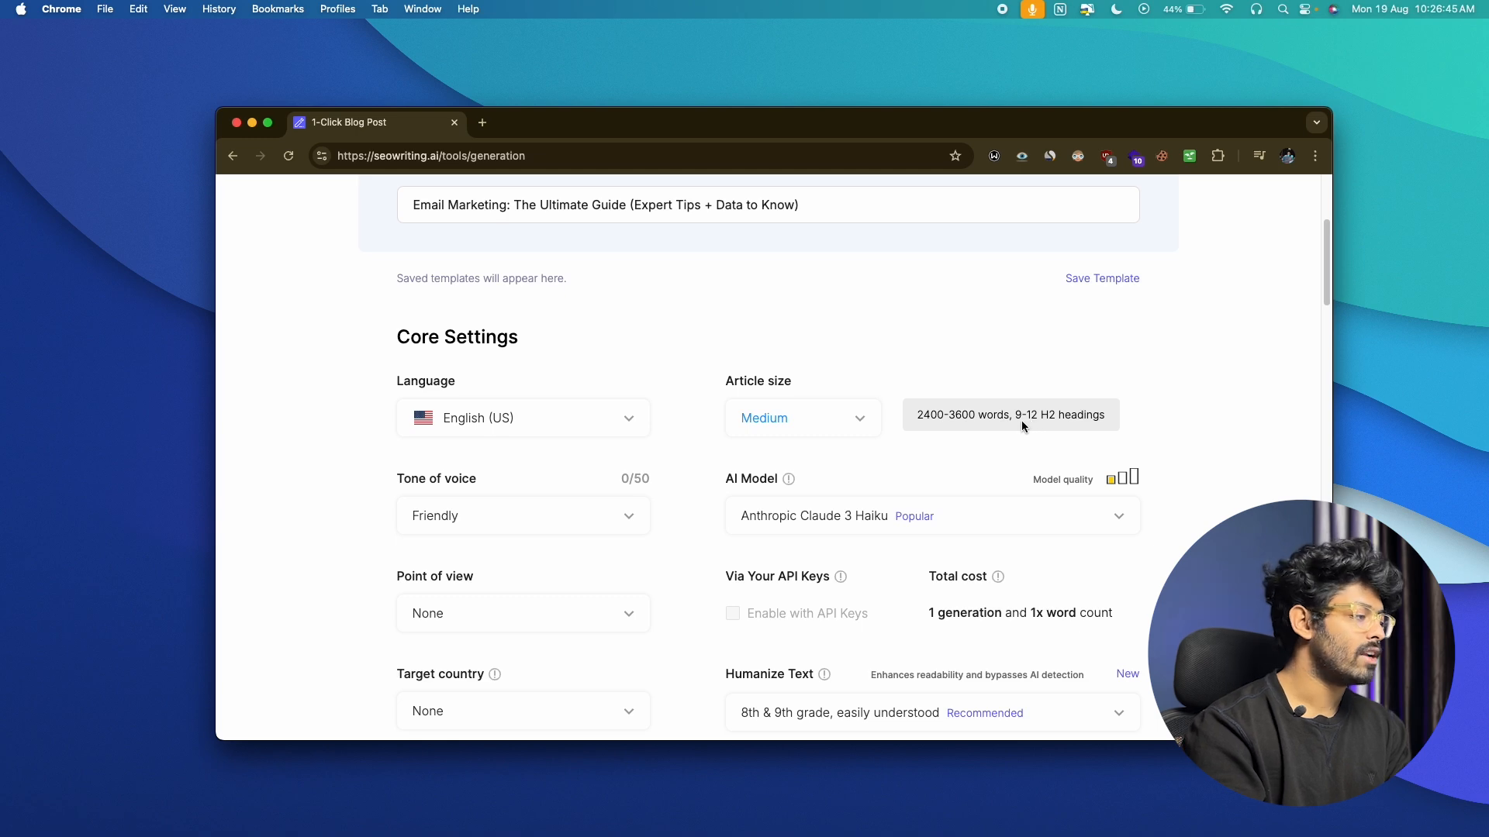
pyautogui.click(833, 427)
pyautogui.click(762, 580)
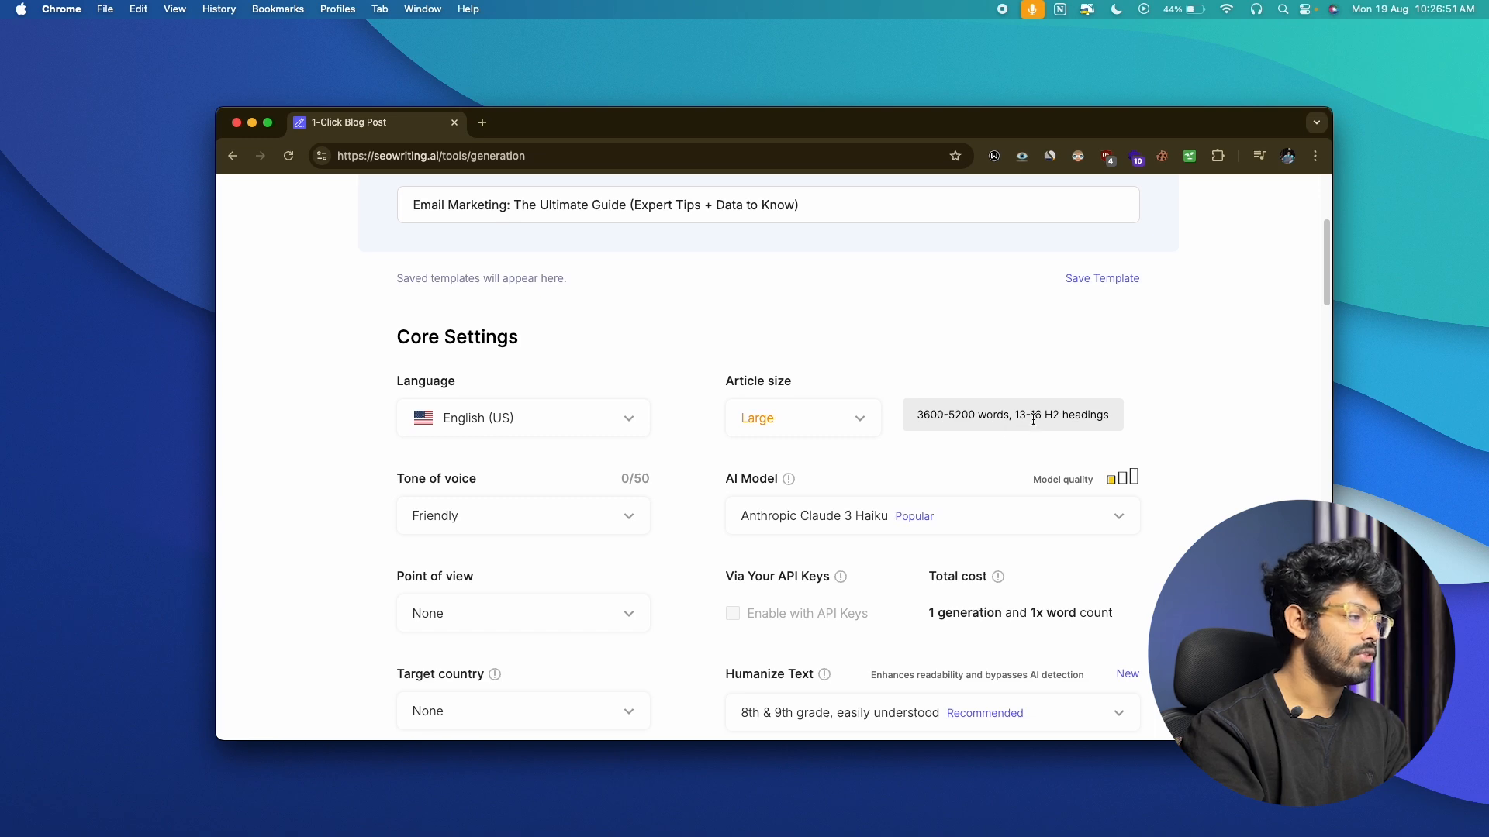
pyautogui.click(770, 431)
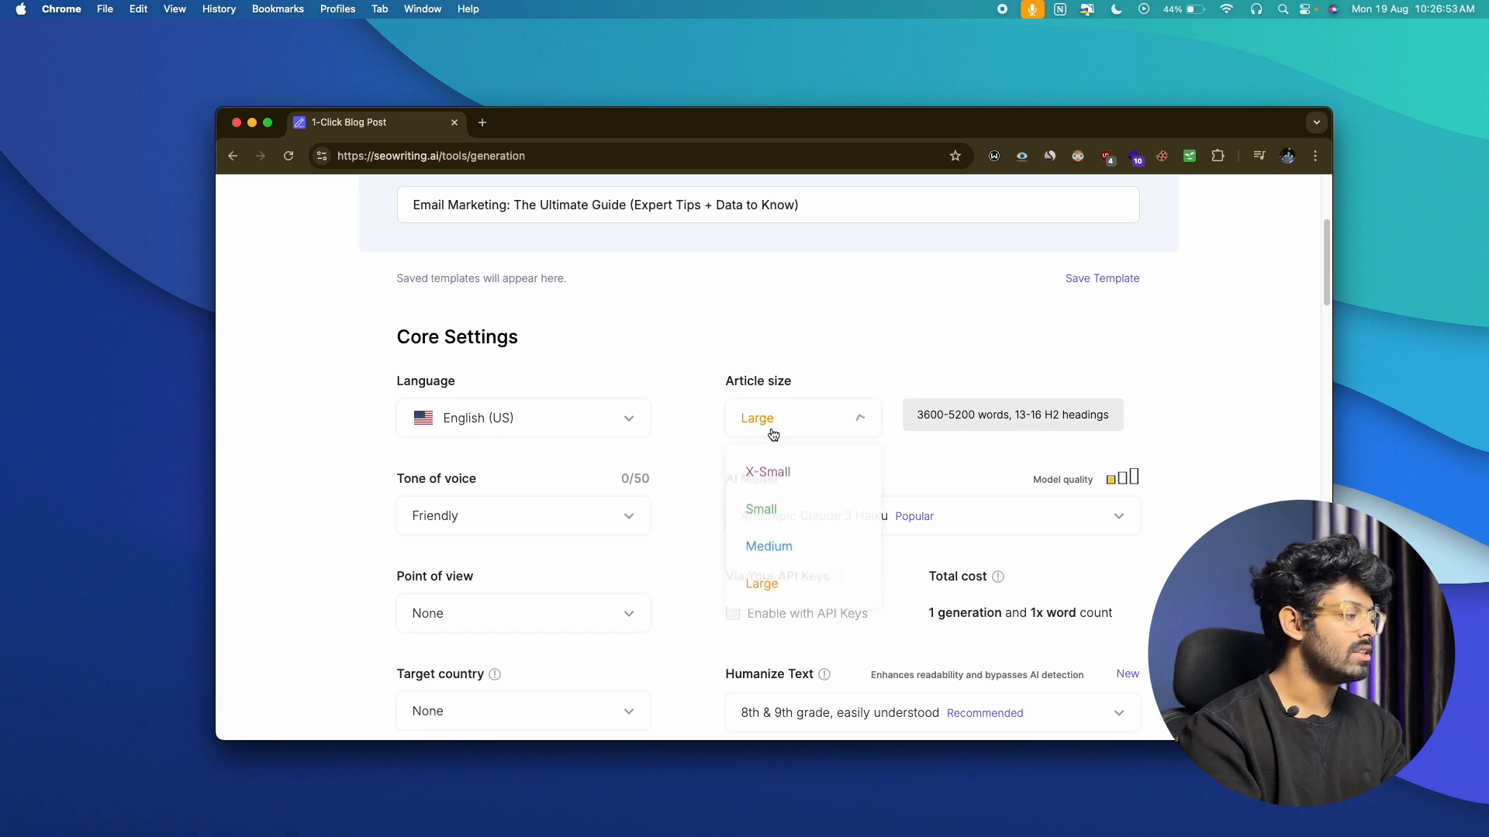
pyautogui.click(762, 547)
# Browse the tone of voice options and select Friendly for the article.
pyautogui.scroll(-2, 761, 546)
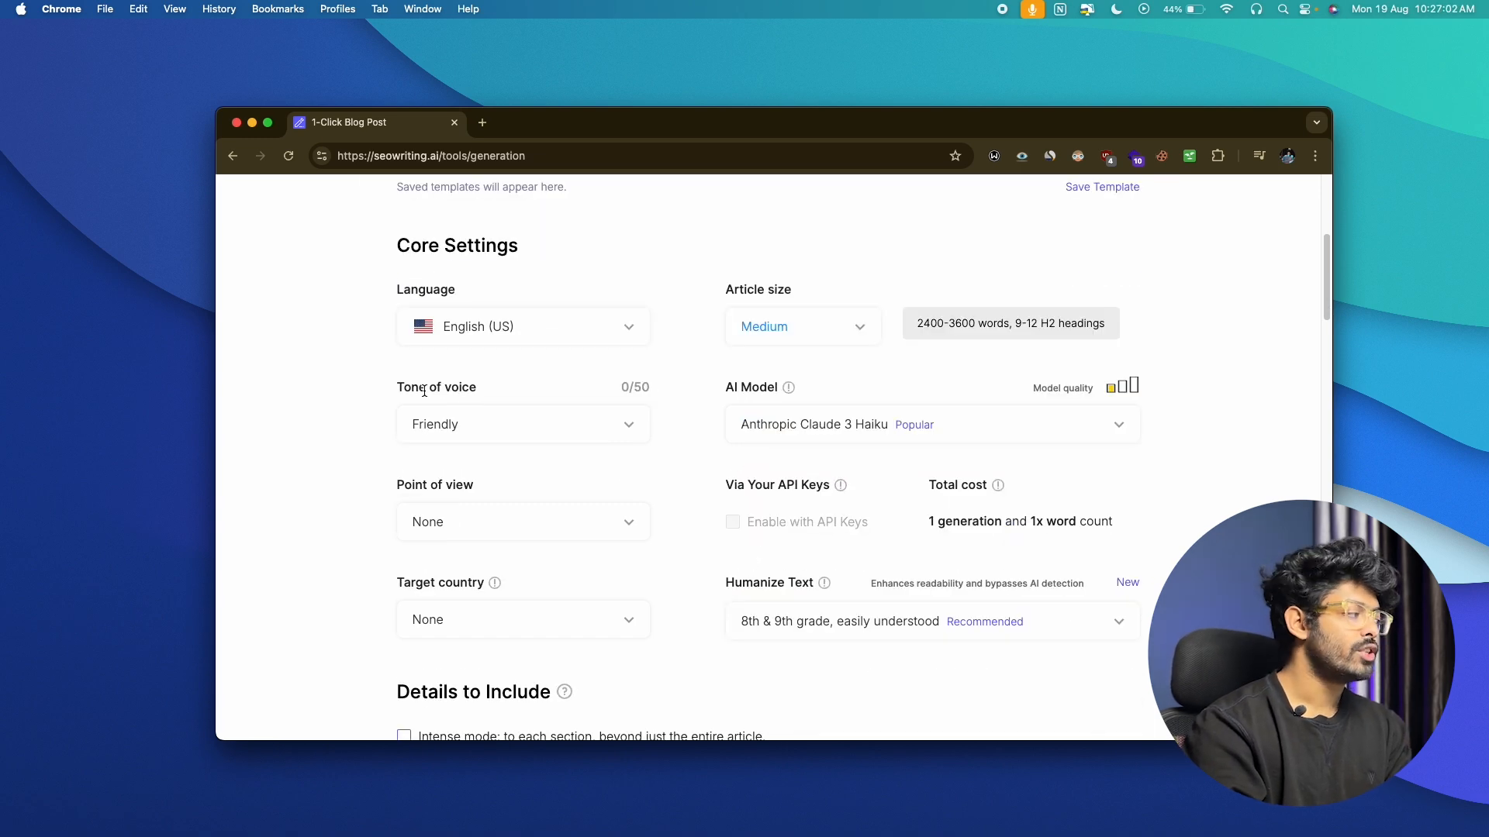
pyautogui.scroll(-1, 400, 403)
pyautogui.click(435, 385)
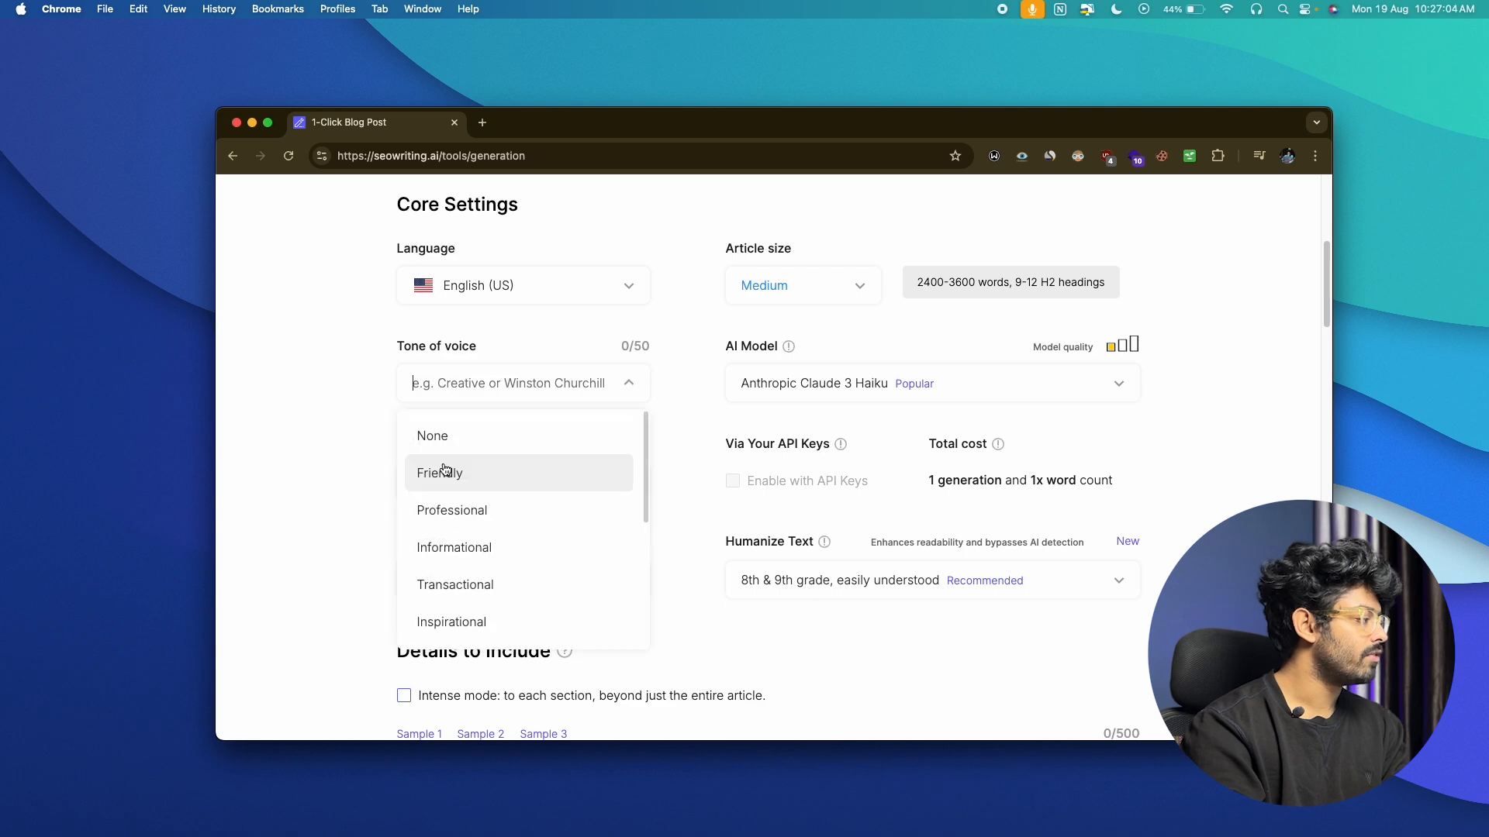
pyautogui.scroll(-1, 503, 518)
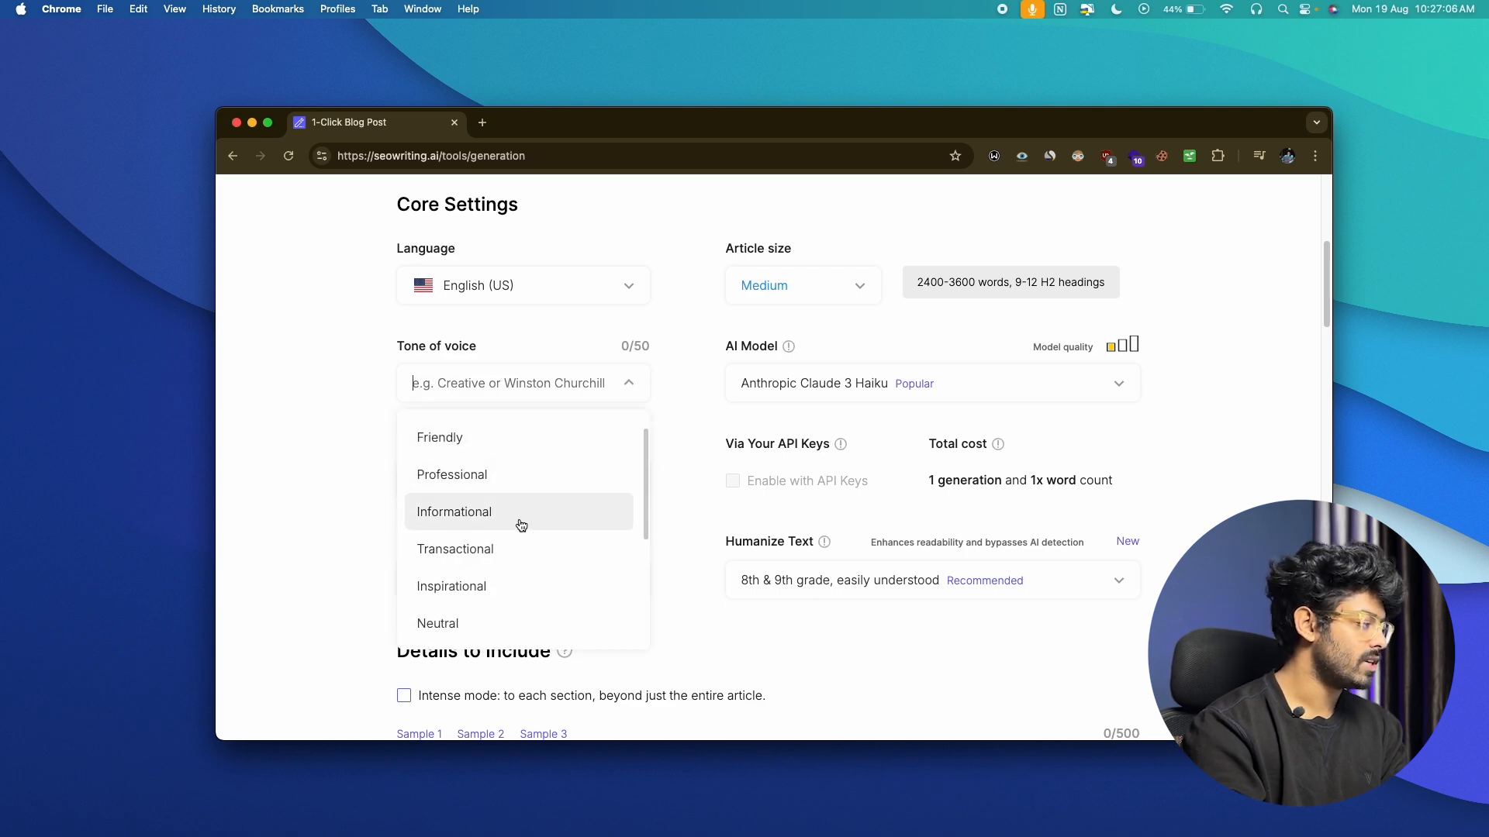
pyautogui.scroll(-1, 496, 551)
pyautogui.scroll(-3, 484, 558)
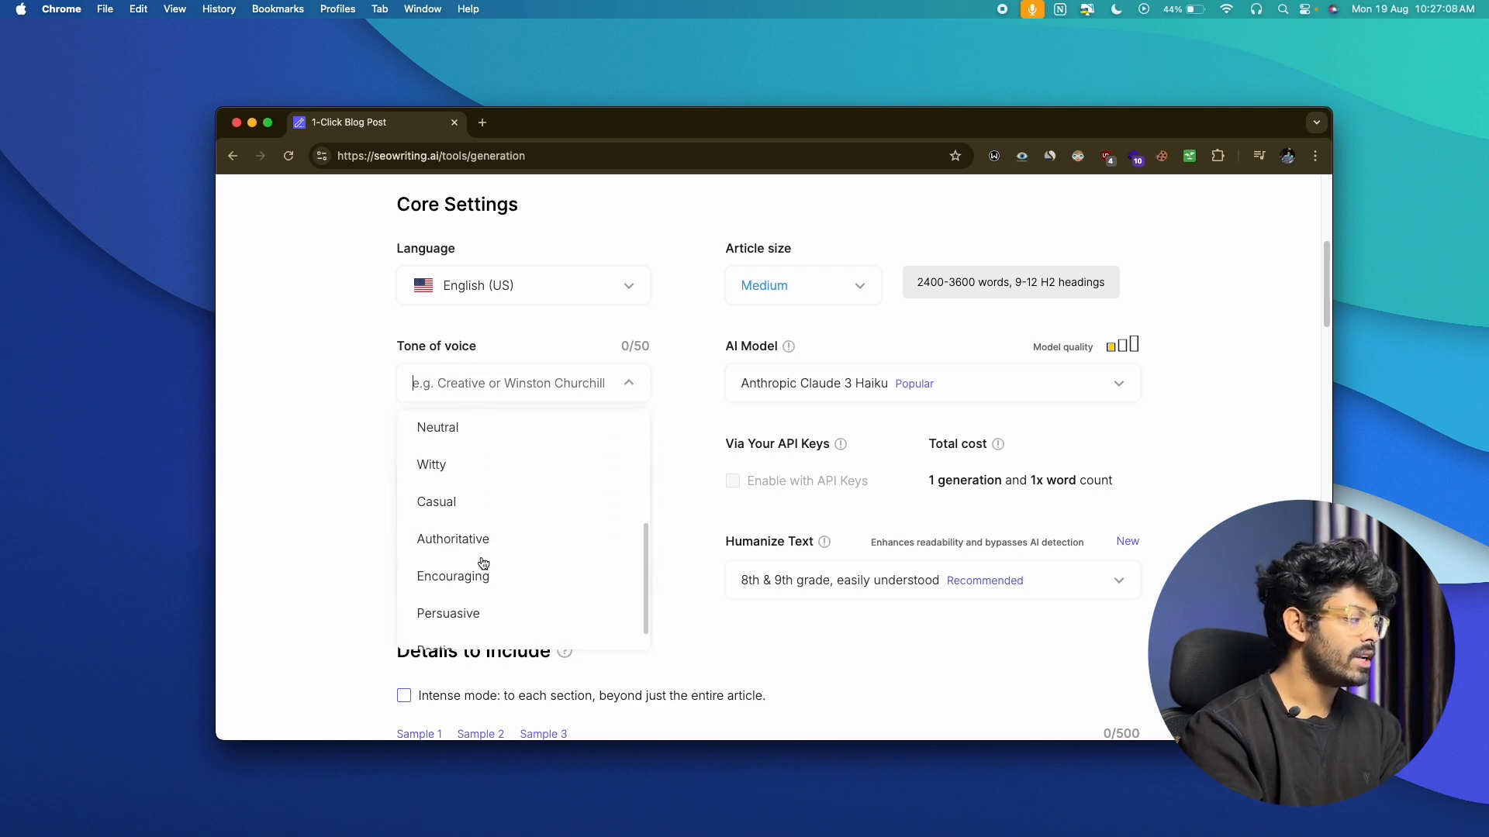
pyautogui.scroll(4, 485, 554)
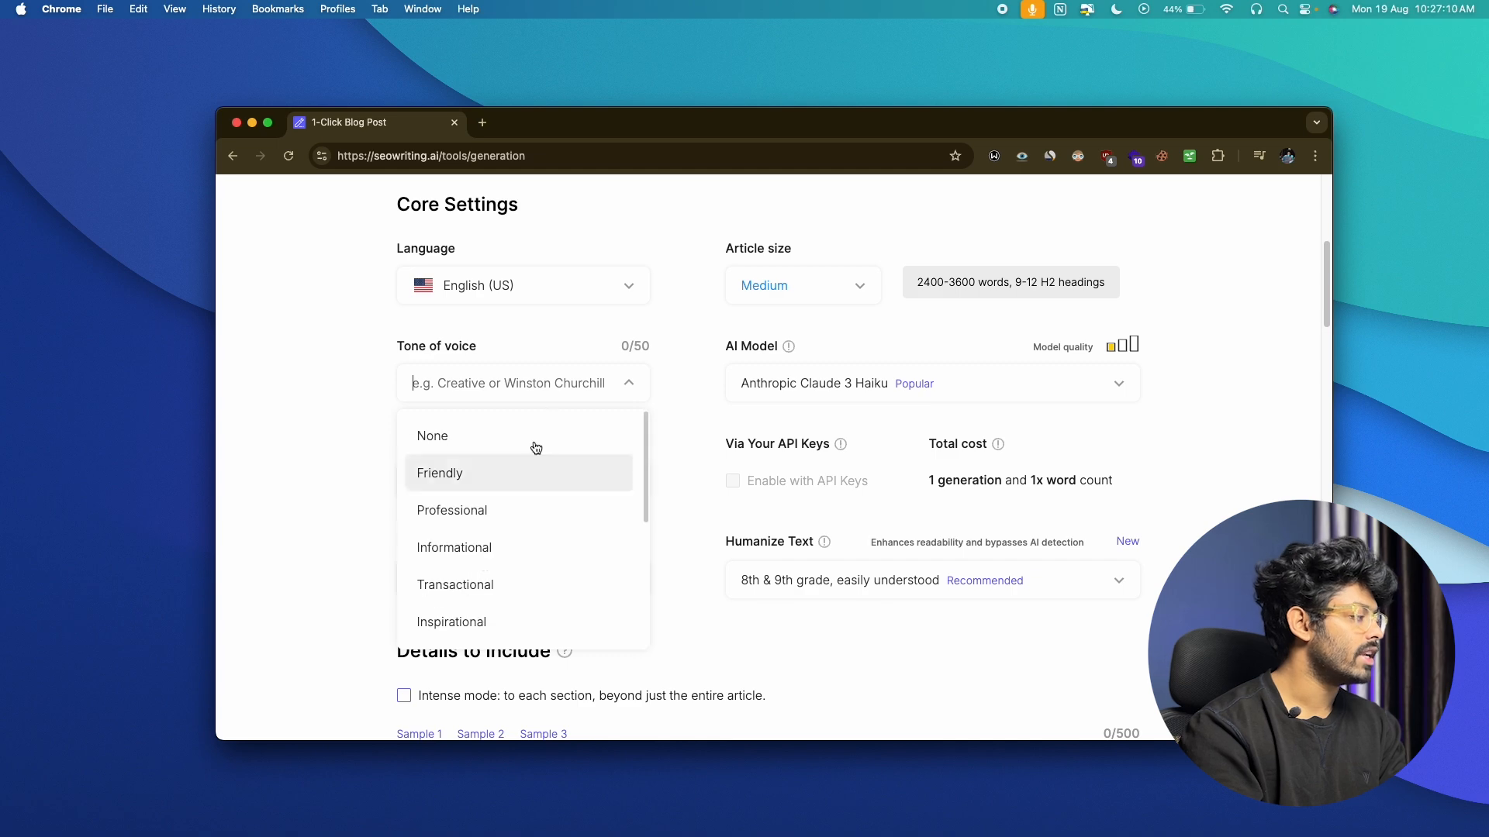
pyautogui.click(456, 475)
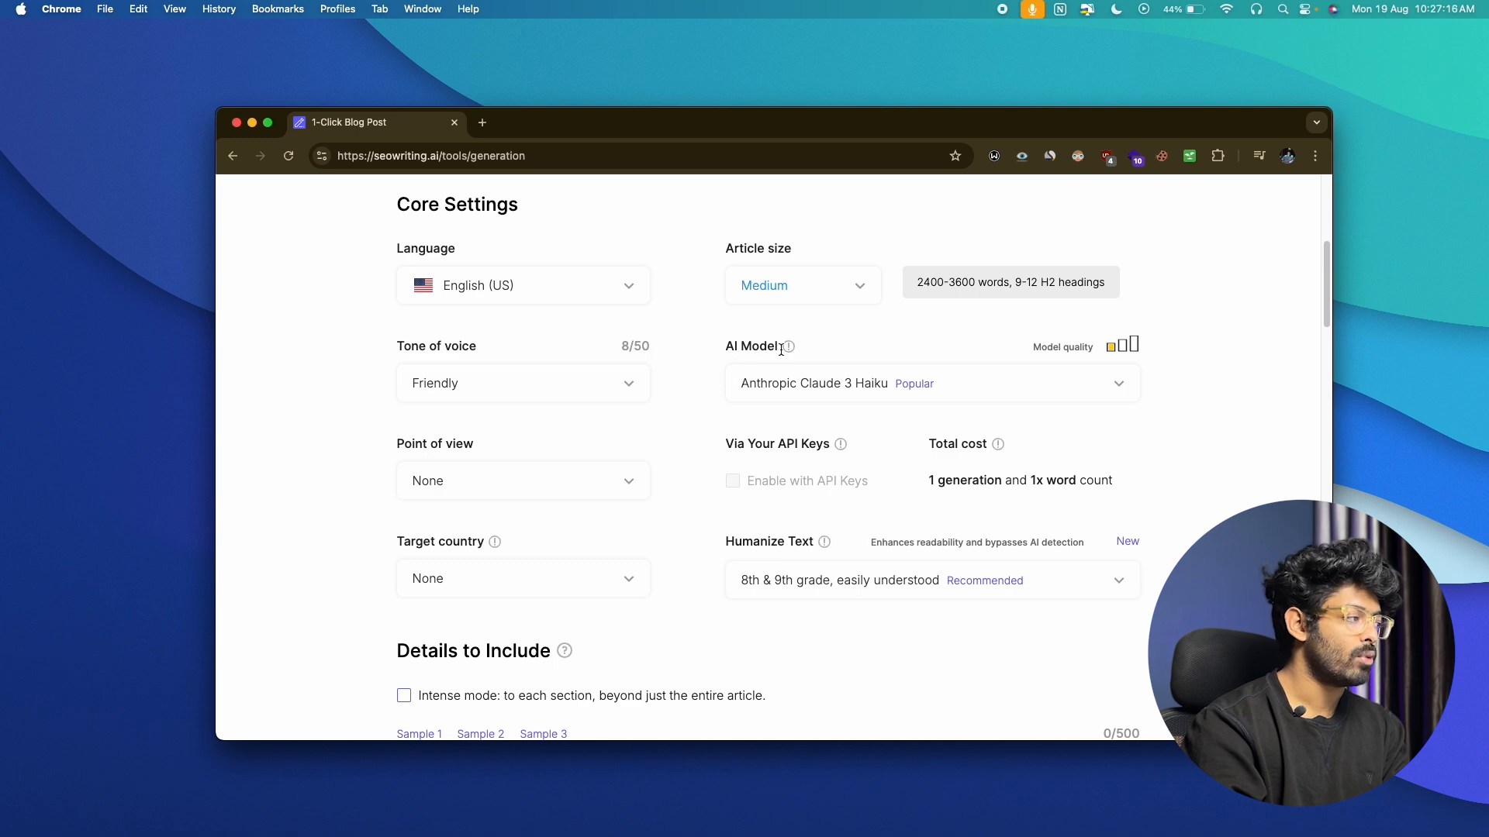
# Set the AI model to GPT-4o Last Model and the point of view to Second person (you, your, yours).
pyautogui.click(829, 392)
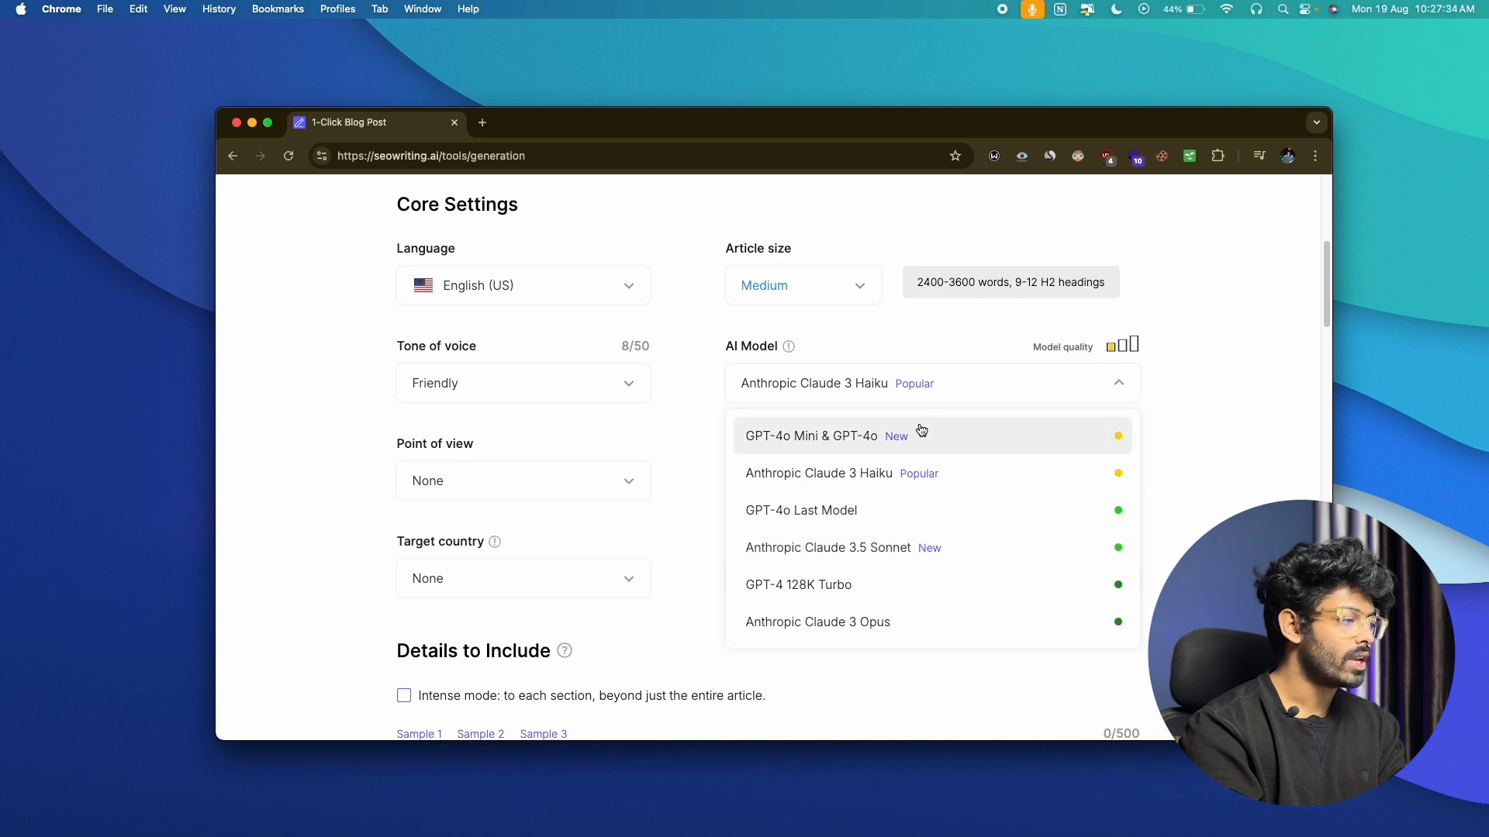
pyautogui.click(785, 519)
pyautogui.scroll(-1, 784, 422)
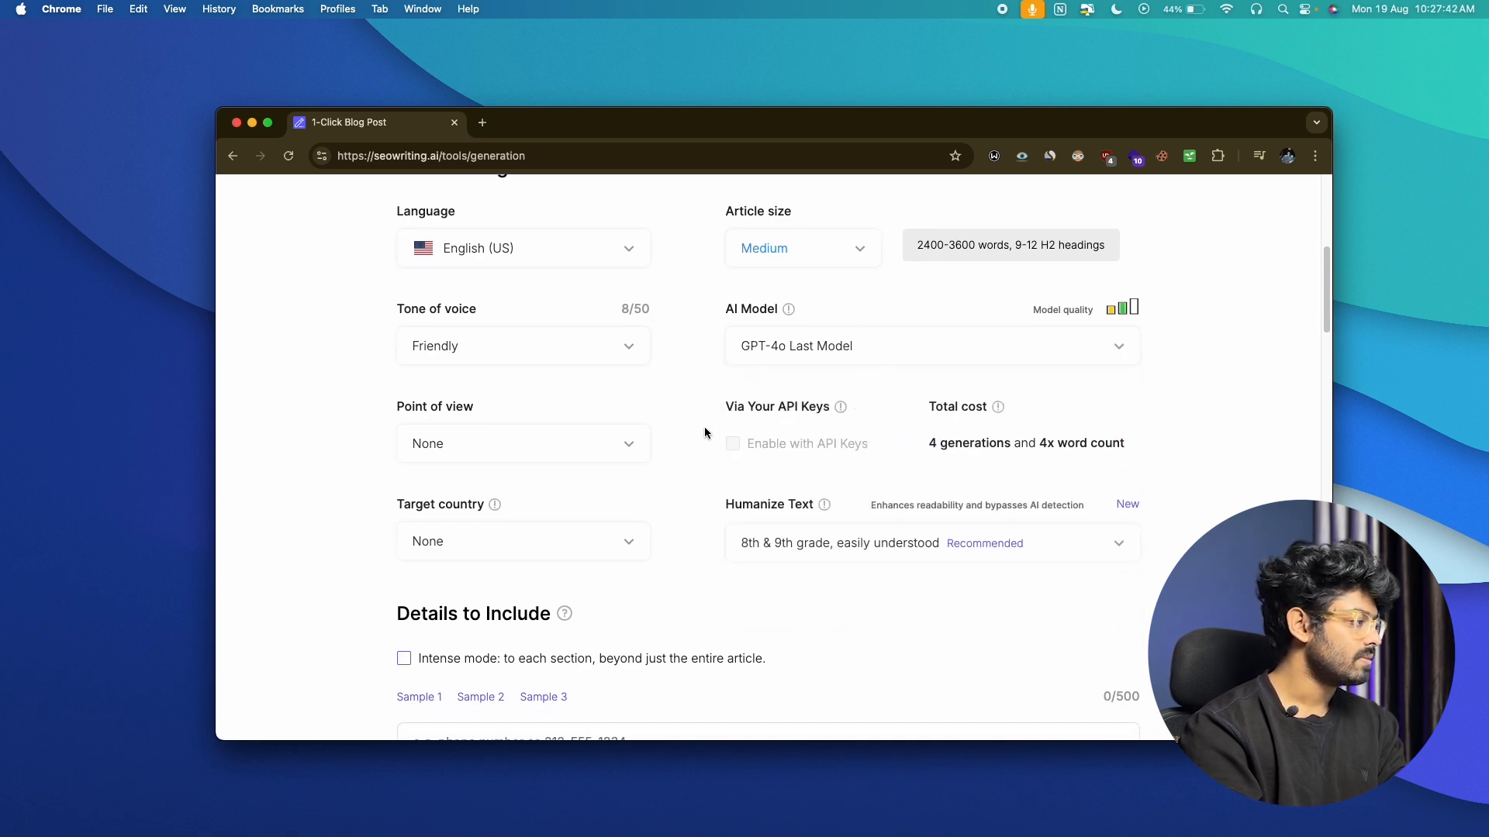
pyautogui.click(477, 443)
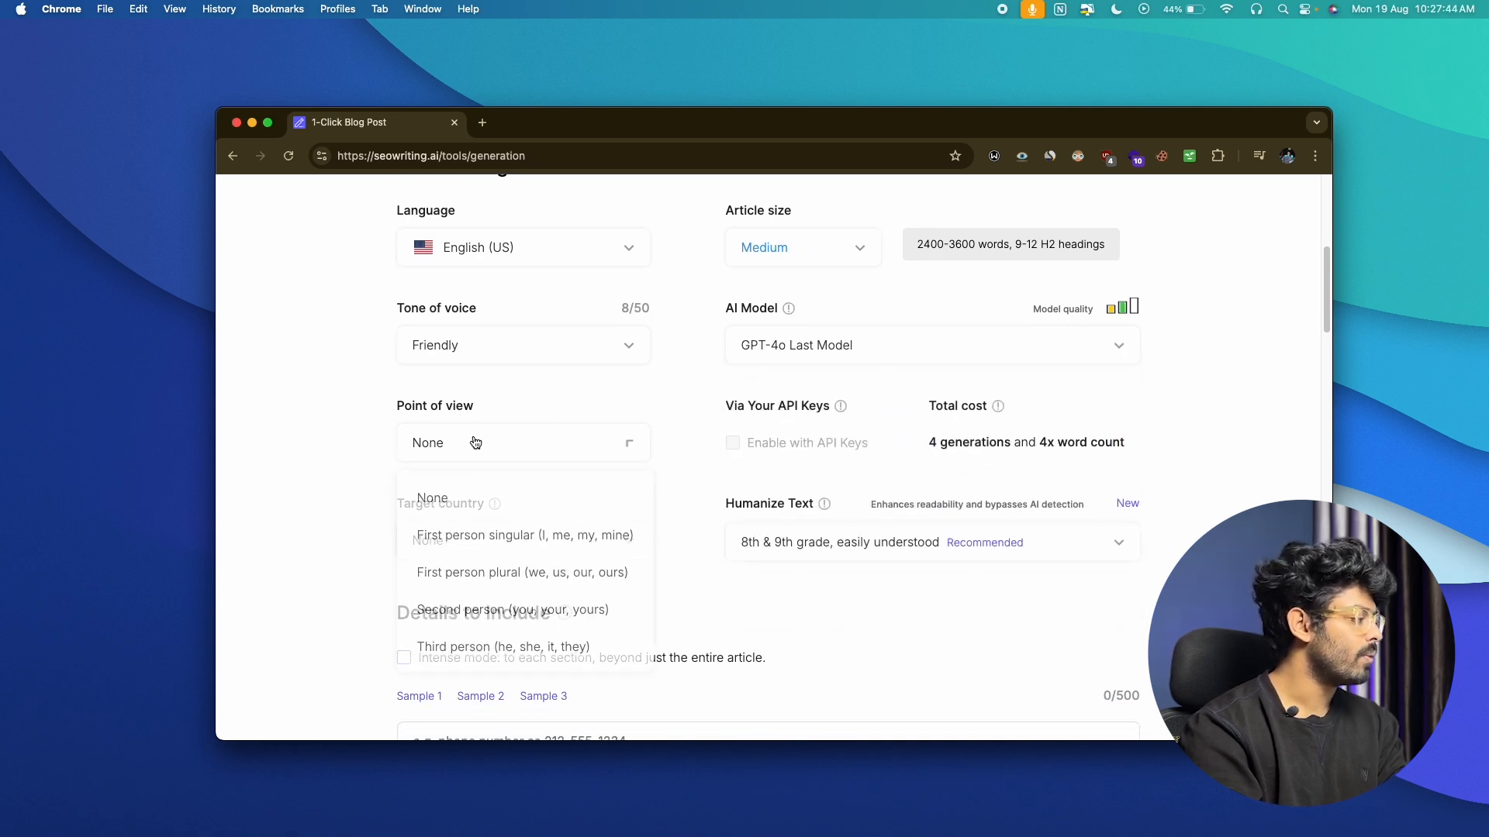
pyautogui.scroll(-1, 469, 504)
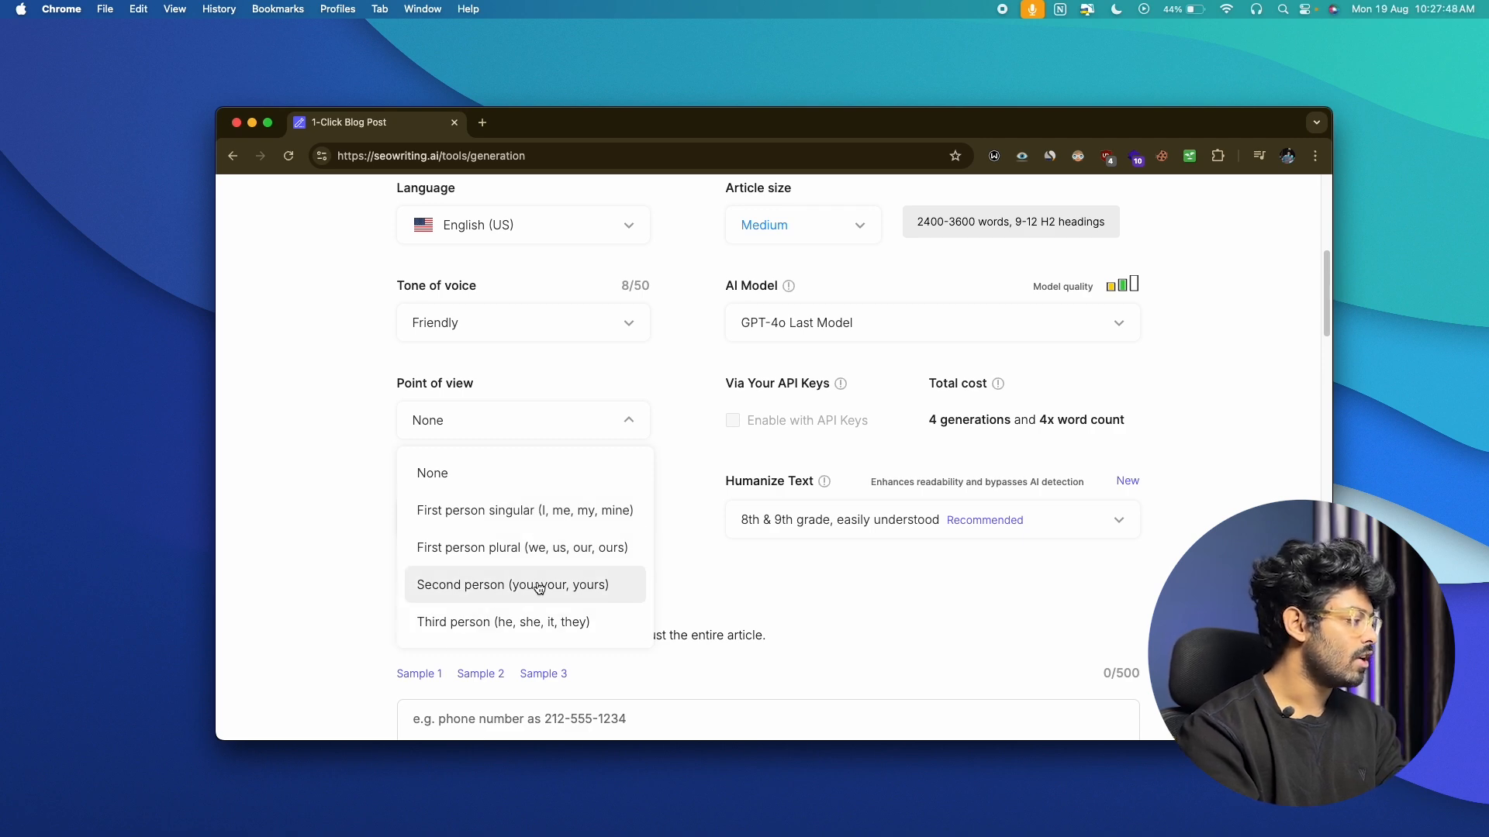
pyautogui.click(455, 598)
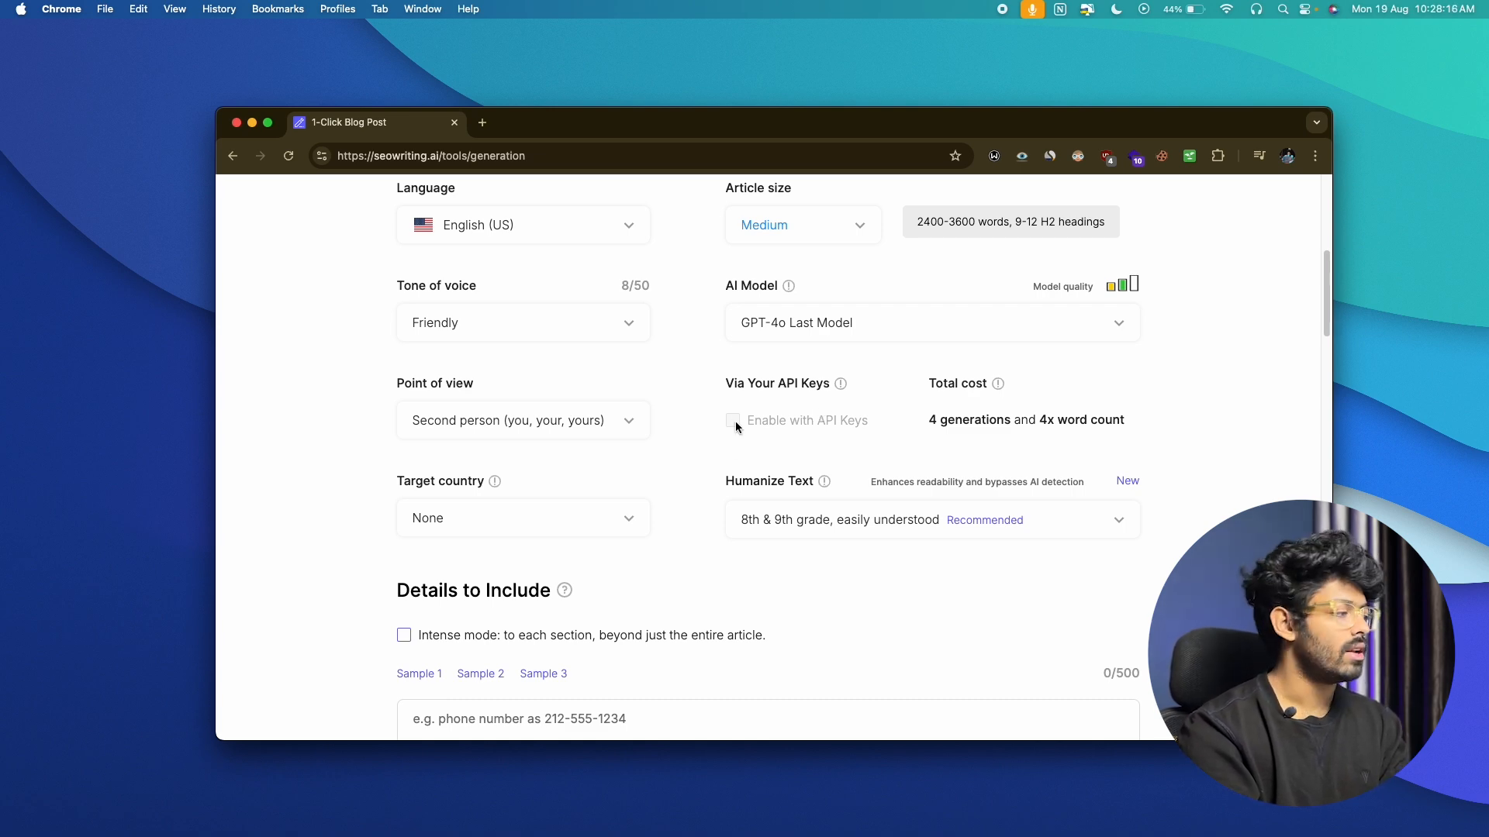
# Set the article's target country to United States.
pyautogui.scroll(-1, 735, 421)
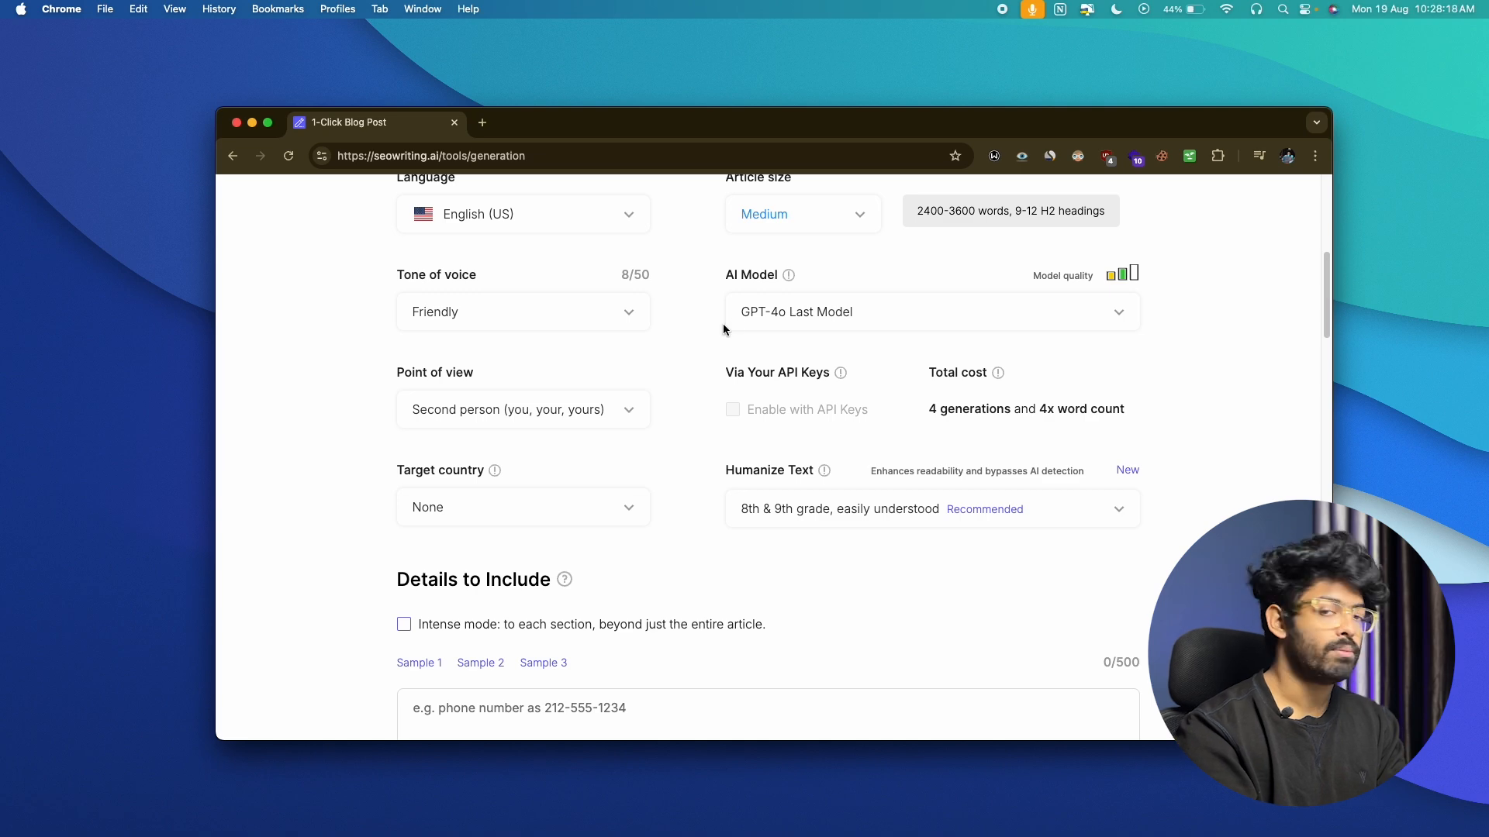
pyautogui.scroll(-3, 738, 293)
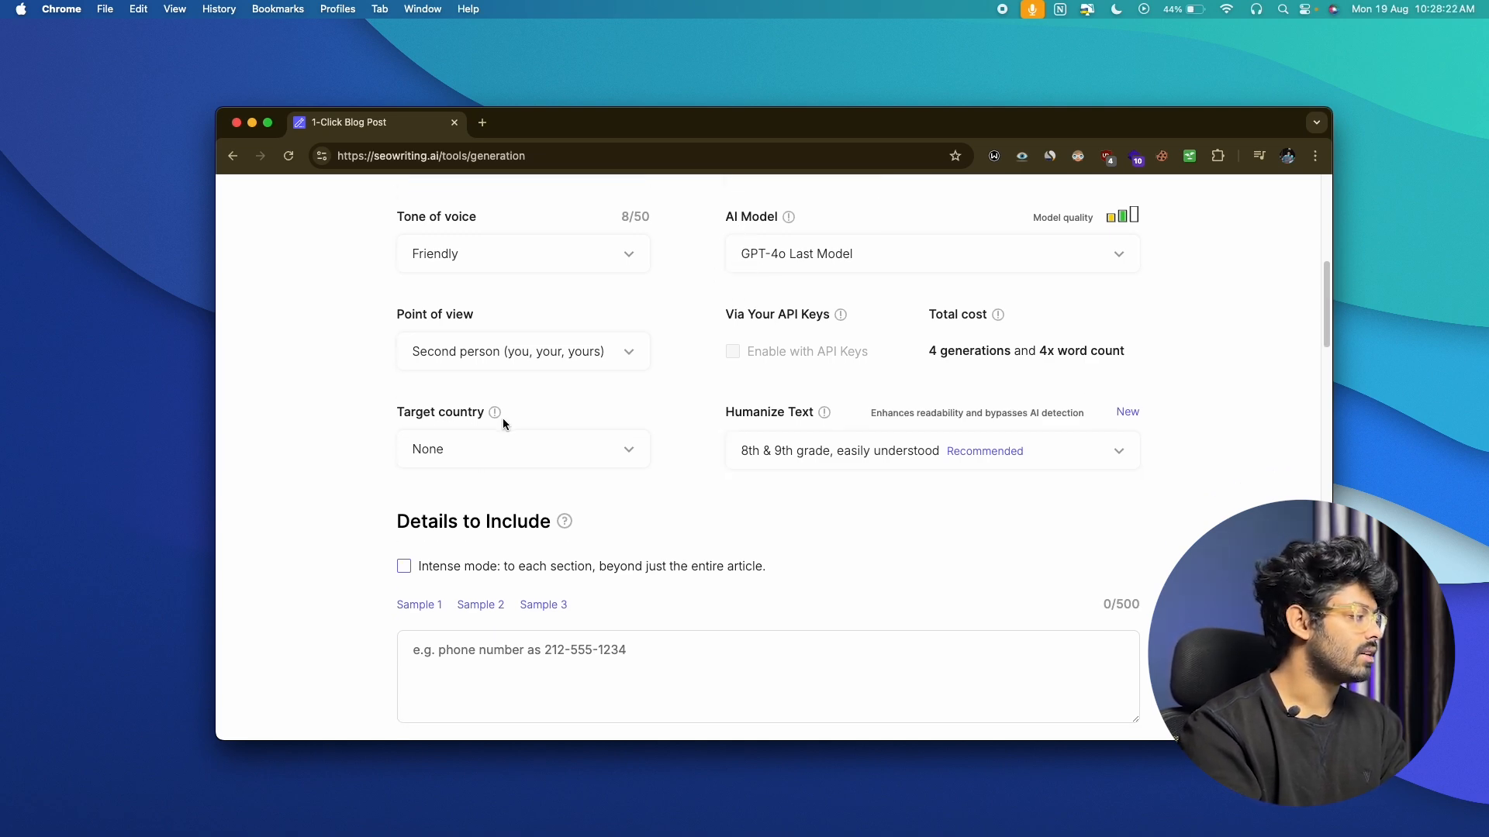
pyautogui.click(507, 466)
pyautogui.scroll(-8, 425, 619)
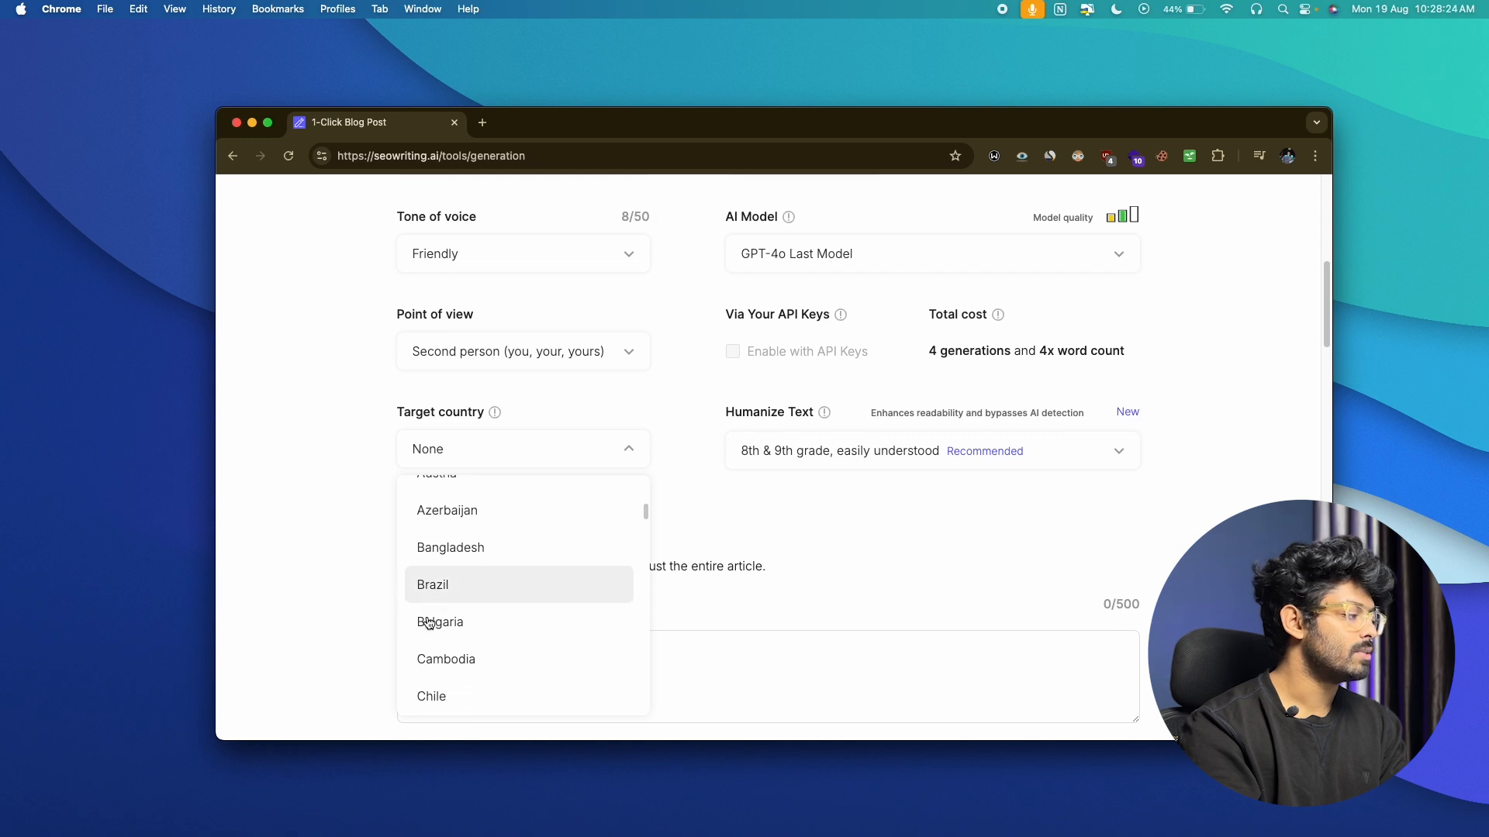
pyautogui.scroll(-1, 429, 623)
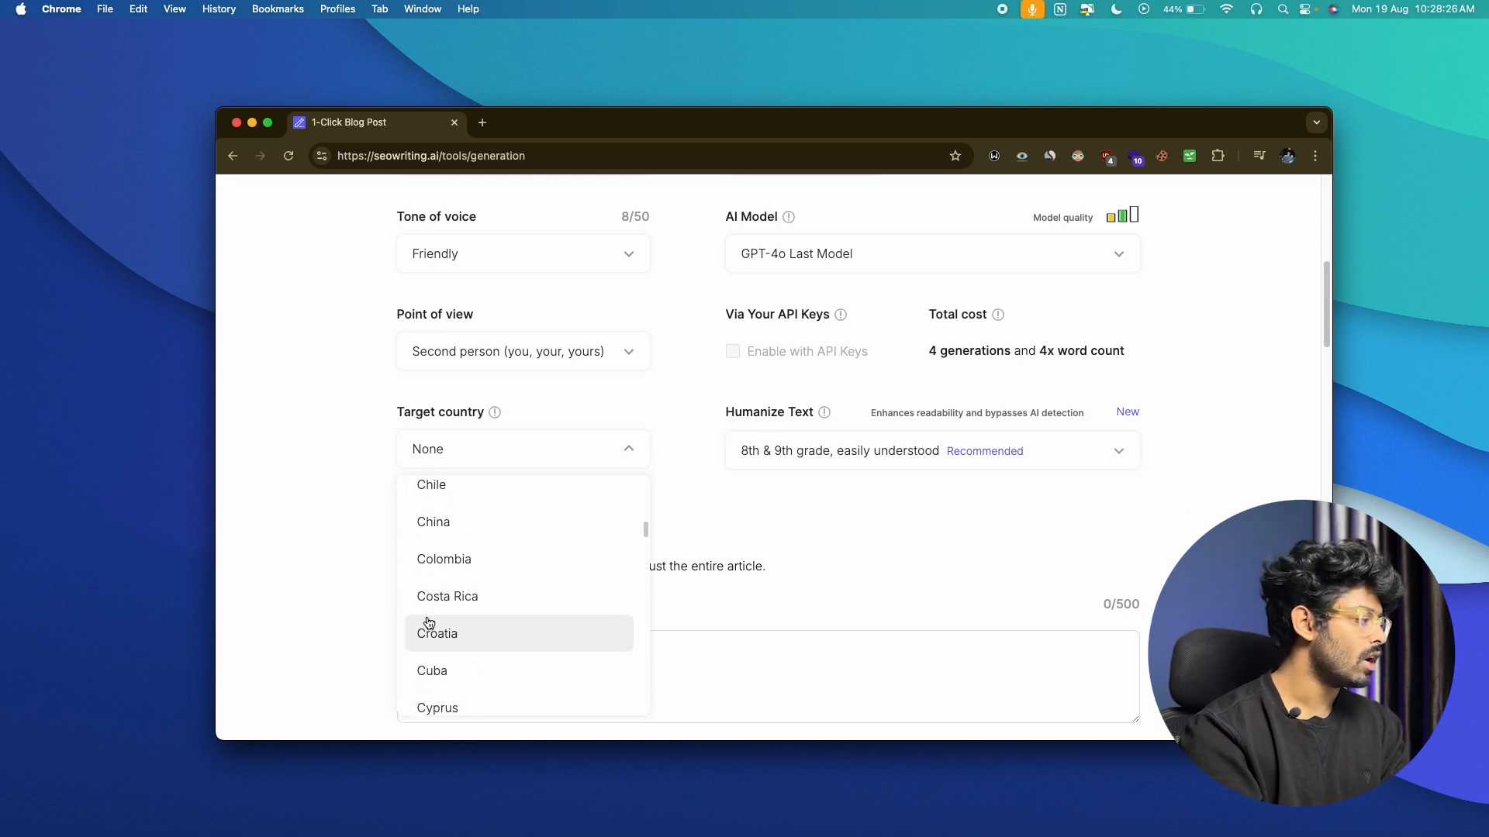
pyautogui.scroll(10, 429, 623)
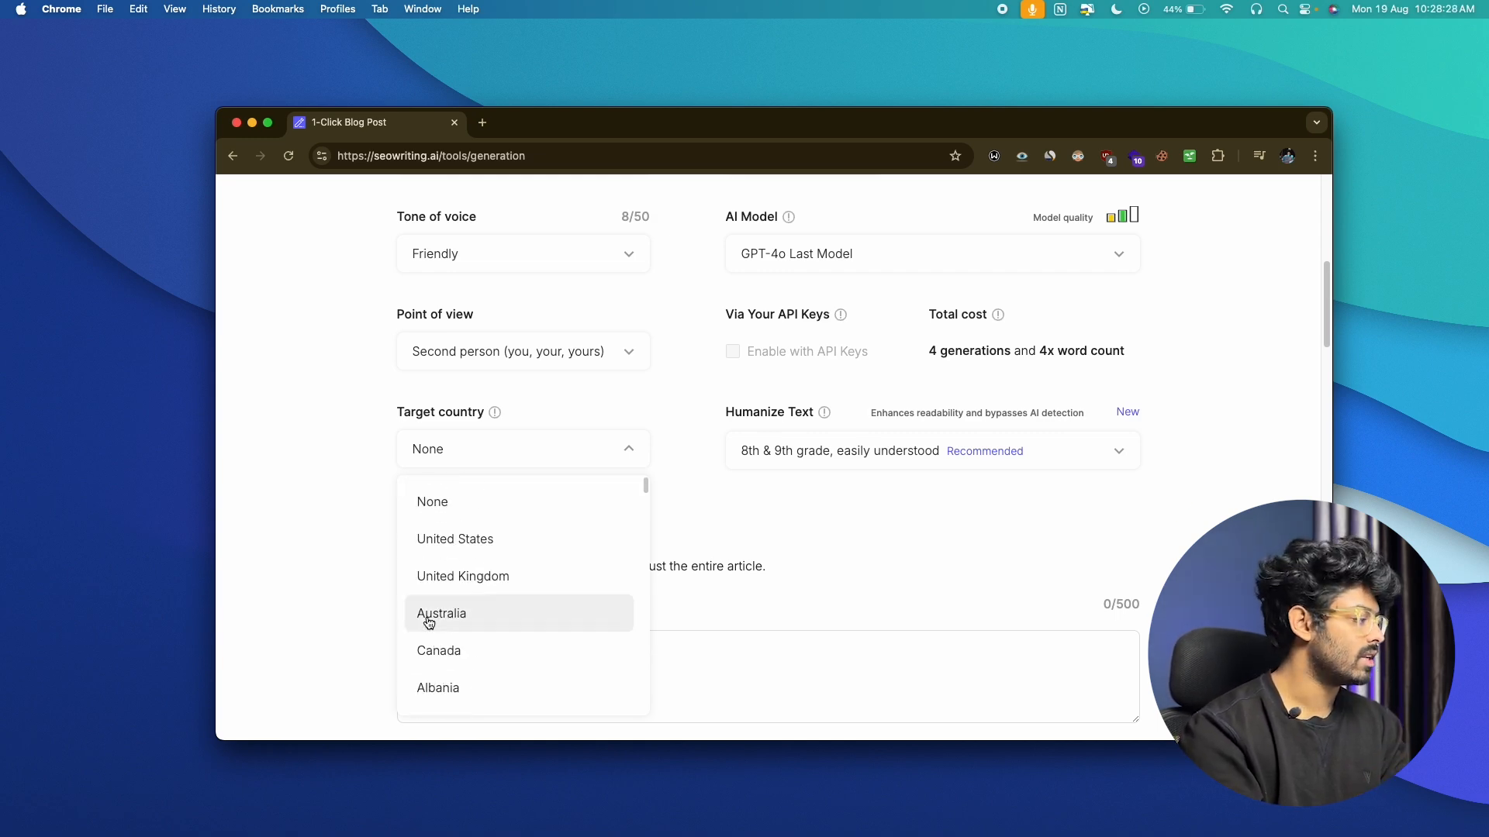
pyautogui.scroll(1, 429, 624)
pyautogui.click(443, 555)
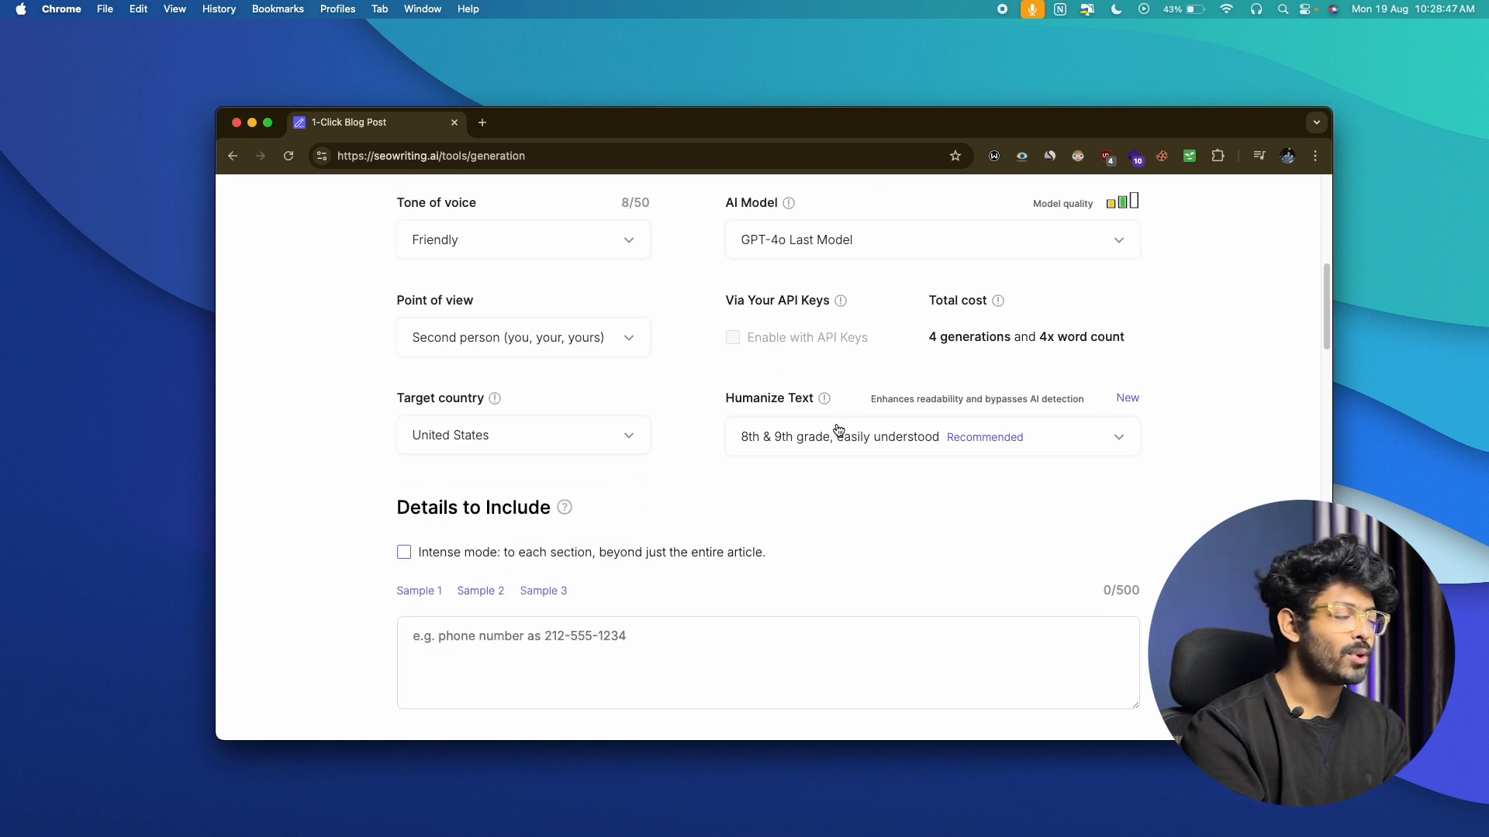
# Browse the Humanize Text reading levels and choose 8th & 9th grade, easily understood.
pyautogui.scroll(-1, 798, 397)
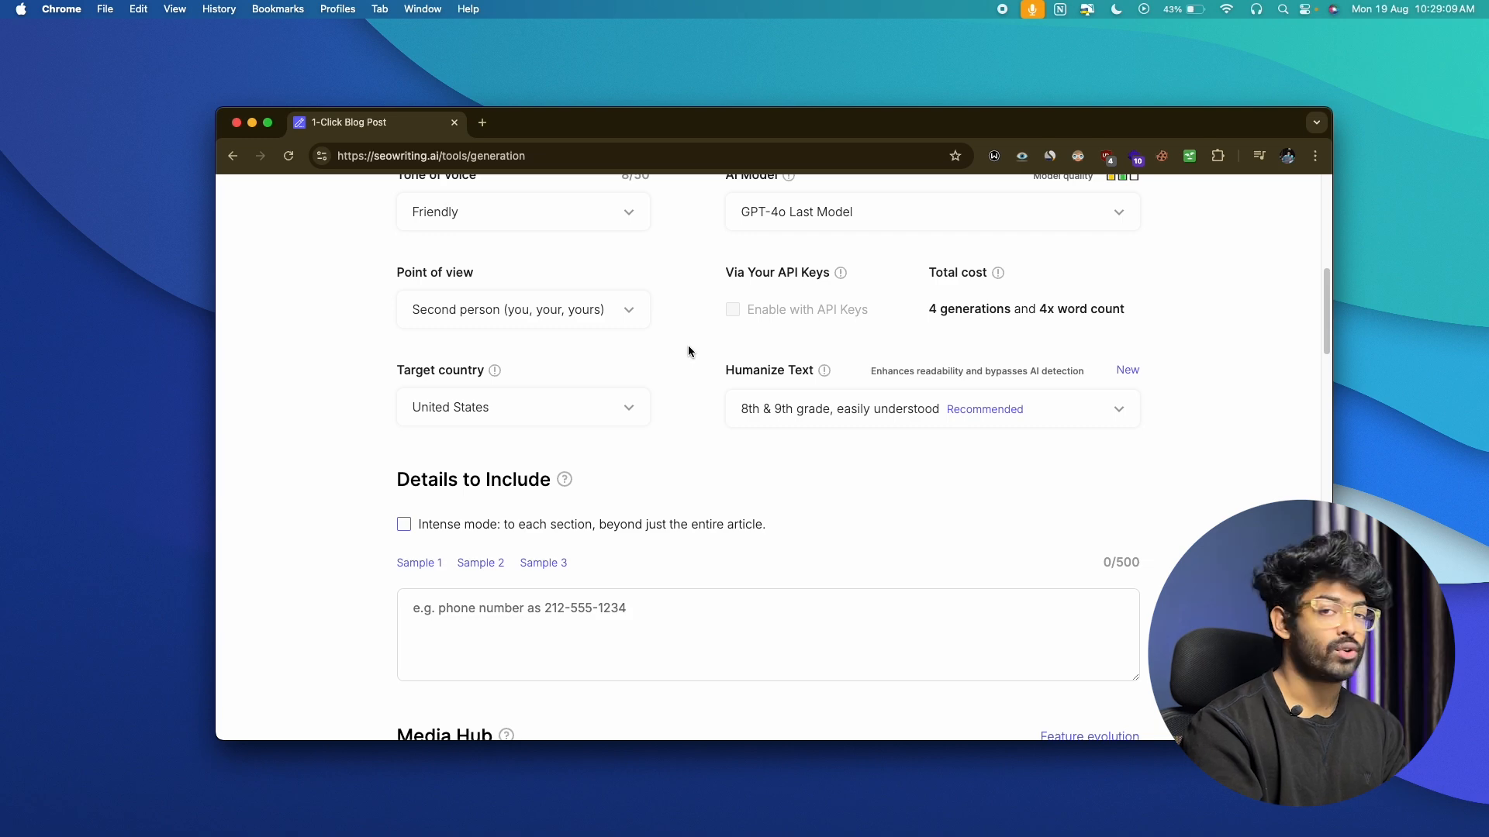
pyautogui.scroll(-1, 687, 352)
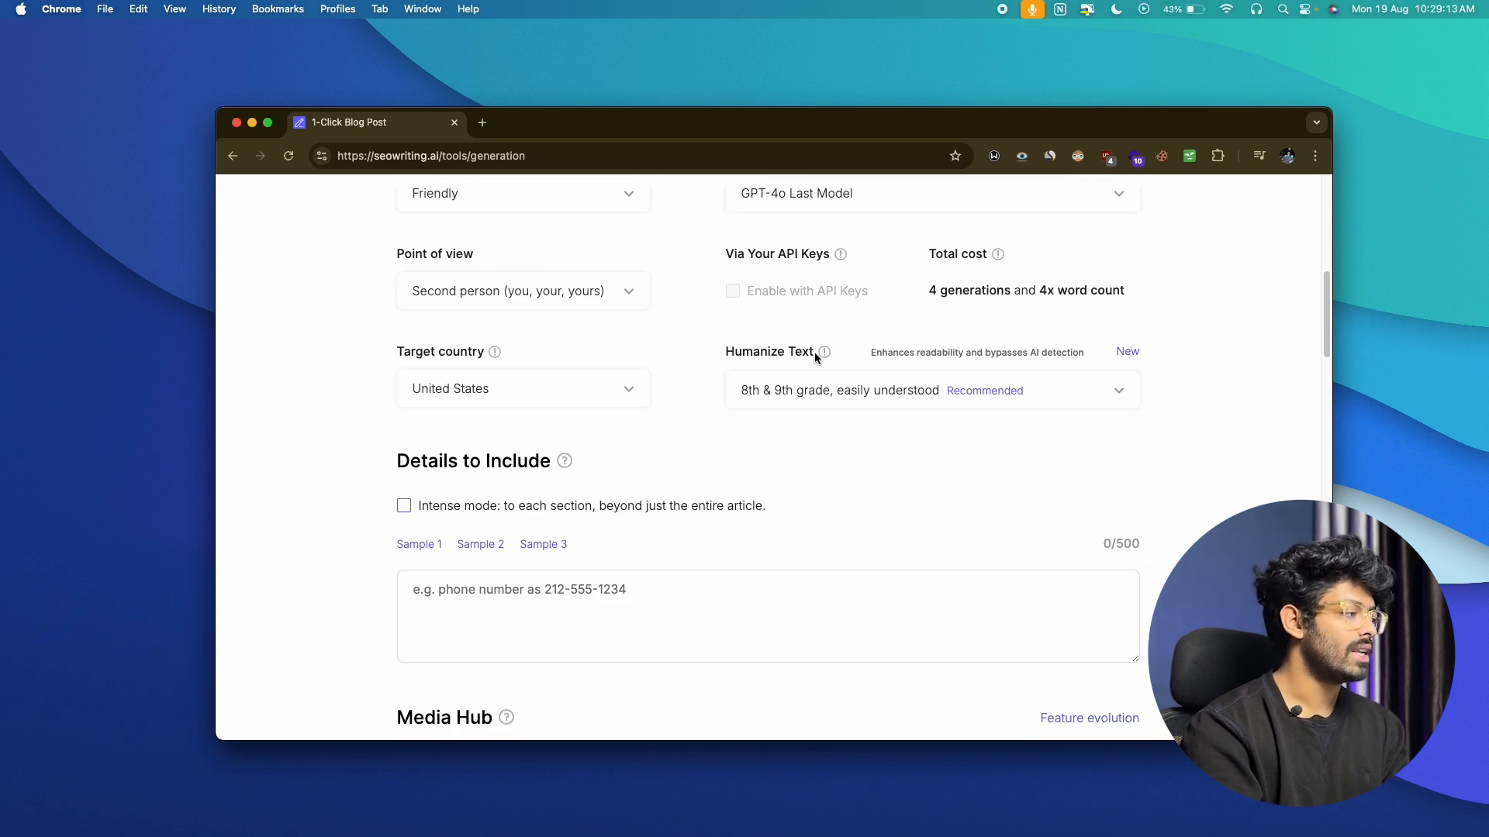
pyautogui.click(770, 390)
pyautogui.scroll(-2, 796, 476)
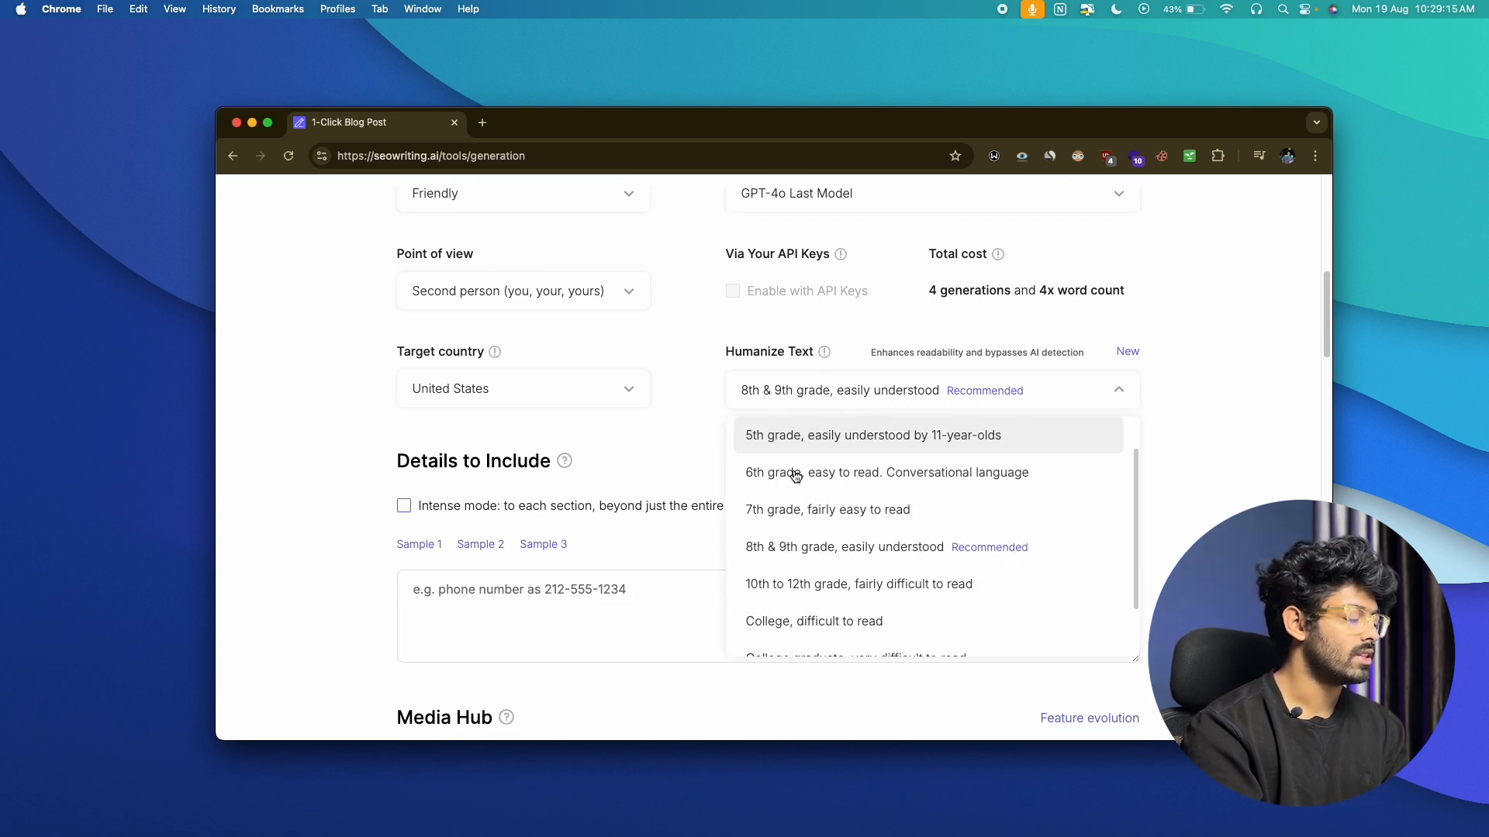
pyautogui.scroll(2, 795, 476)
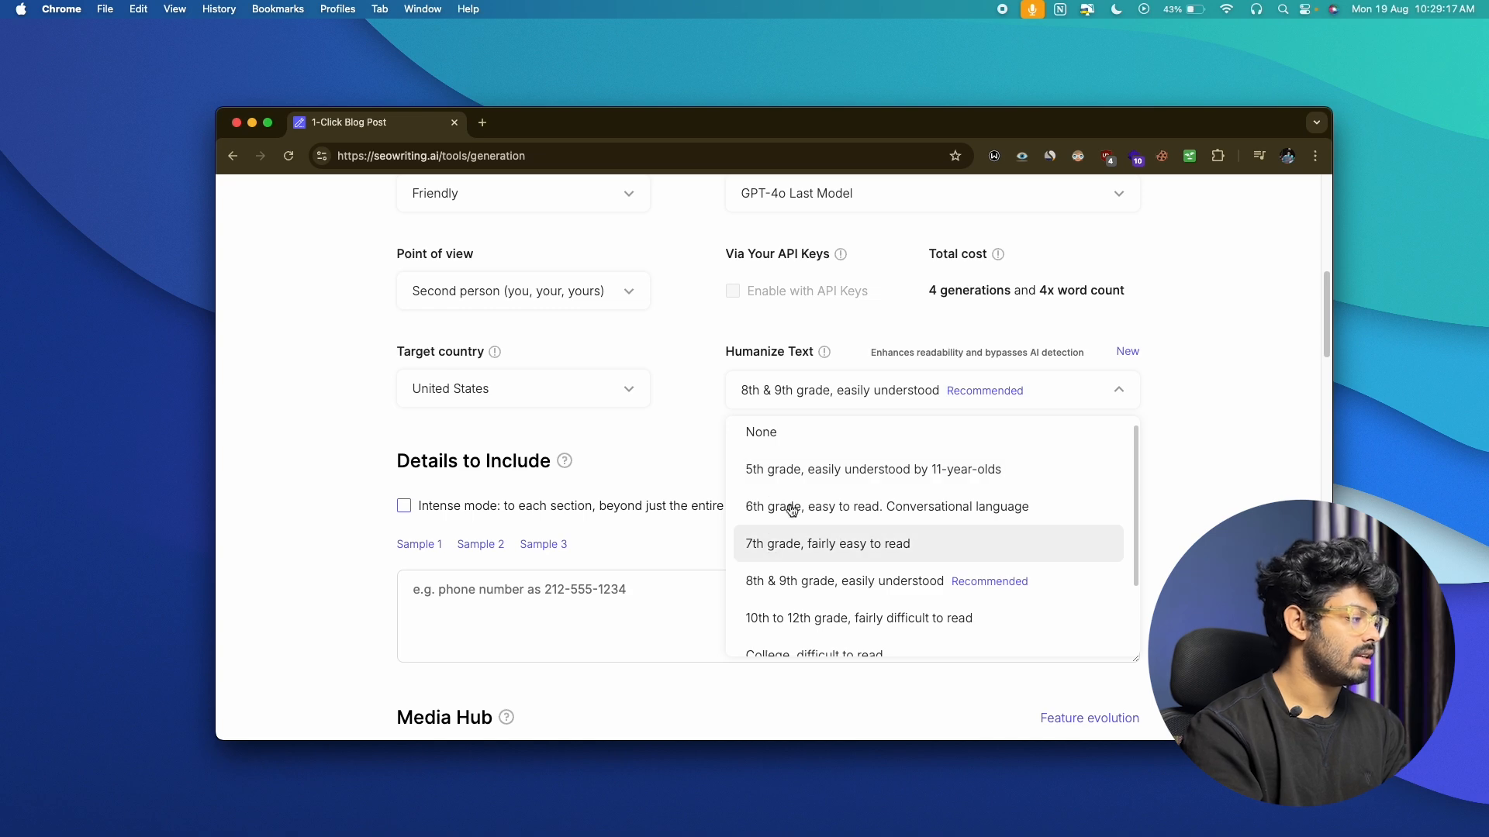
pyautogui.scroll(-2, 794, 508)
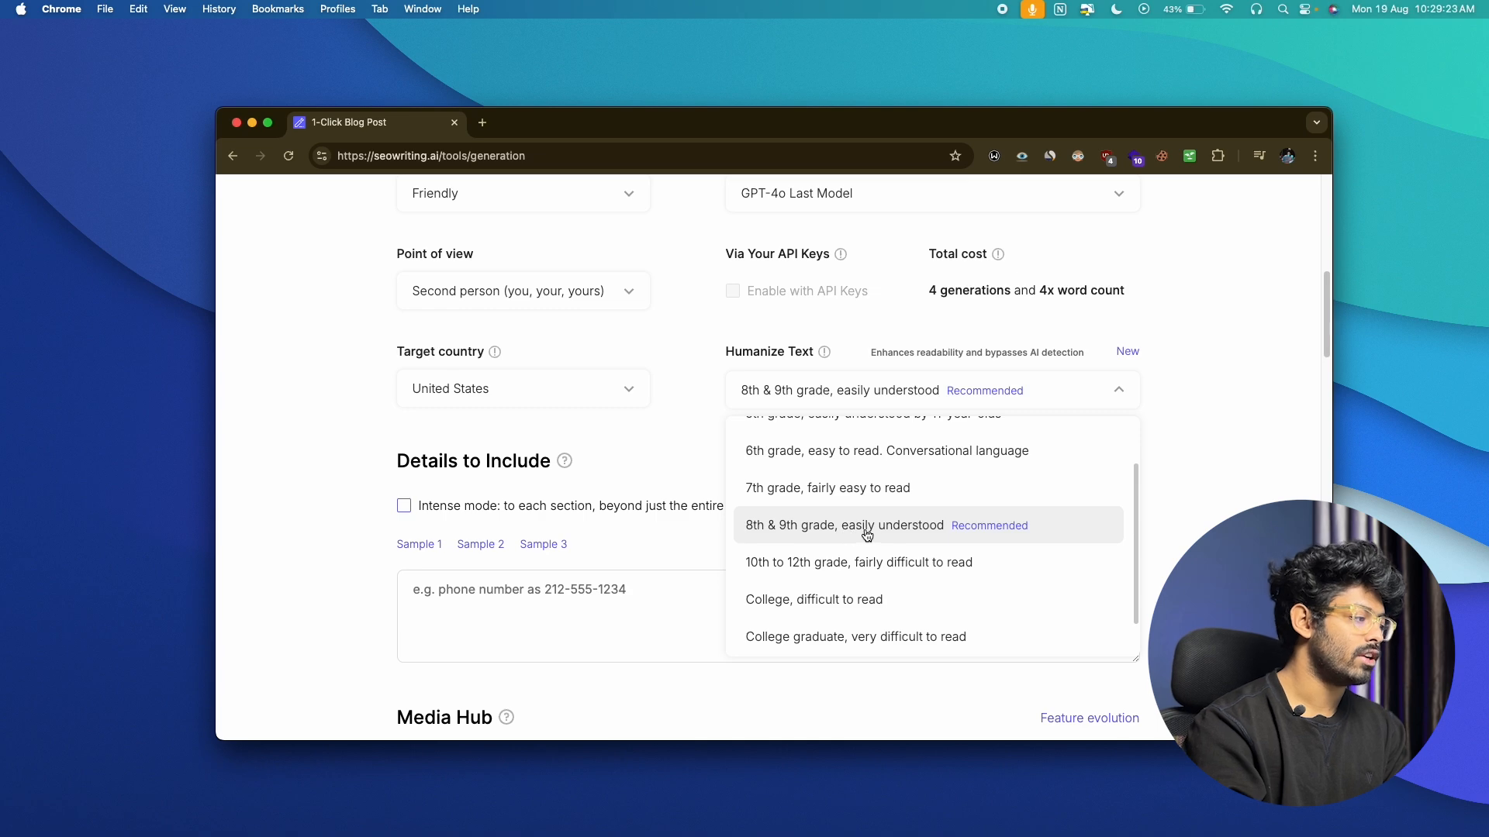
pyautogui.click(889, 529)
pyautogui.click(820, 392)
pyautogui.scroll(-1, 838, 543)
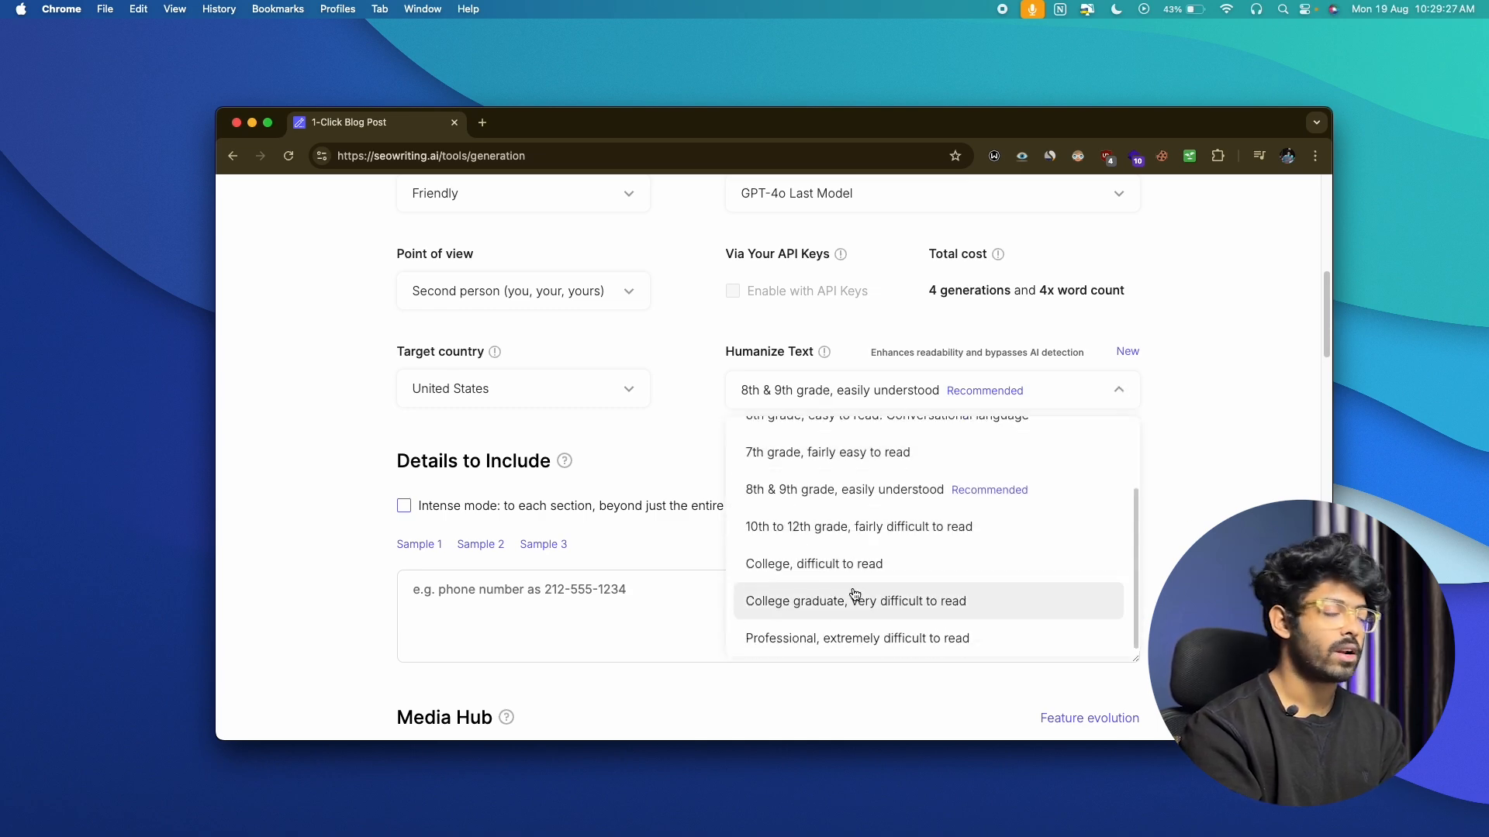
pyautogui.scroll(3, 849, 570)
pyautogui.click(672, 455)
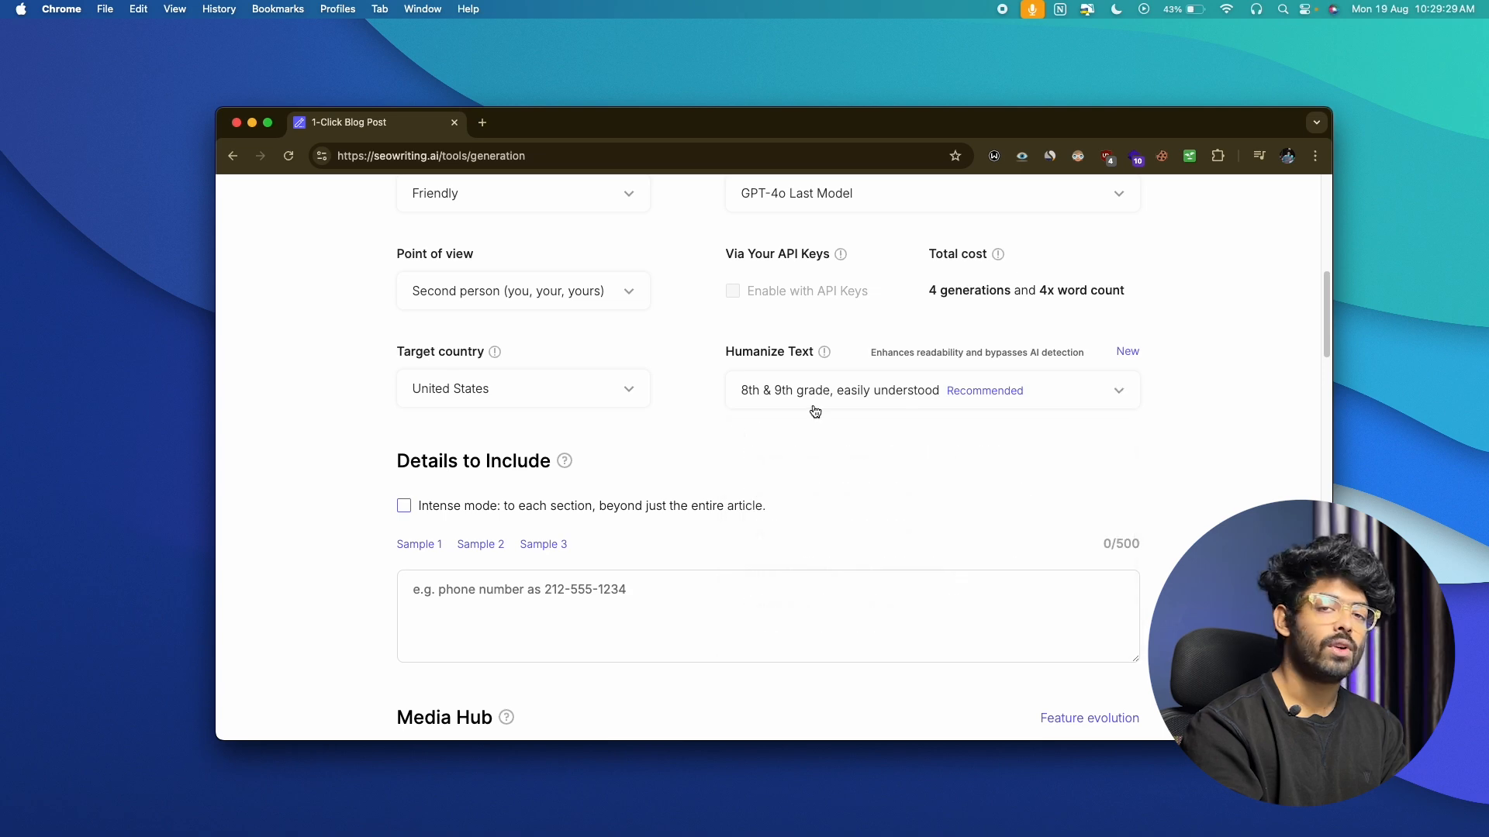
# Examine the Details to Include section and preview the text of its Sample 1.
pyautogui.scroll(-1, 815, 412)
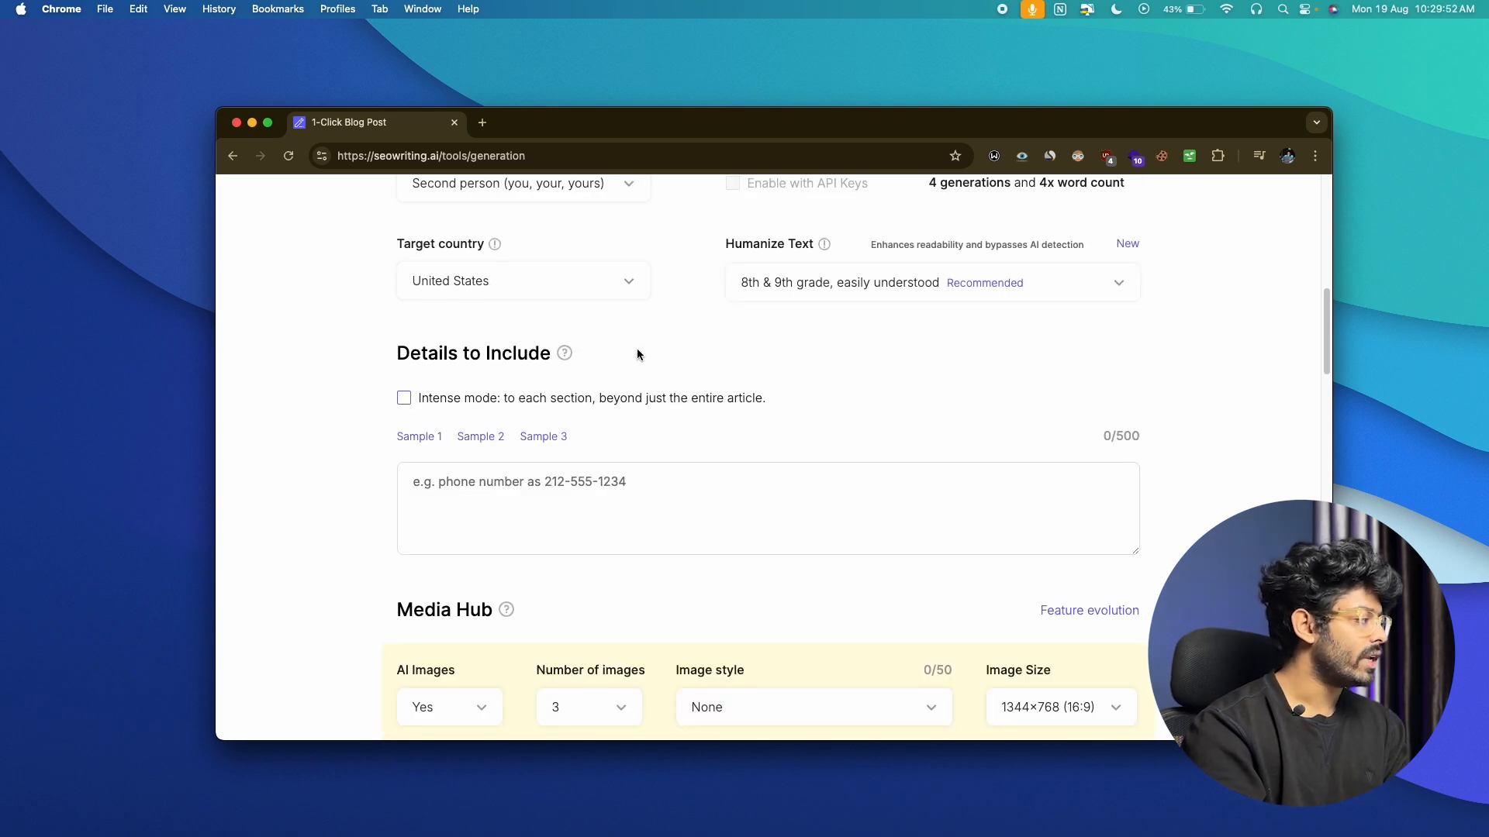
pyautogui.scroll(-2, 635, 348)
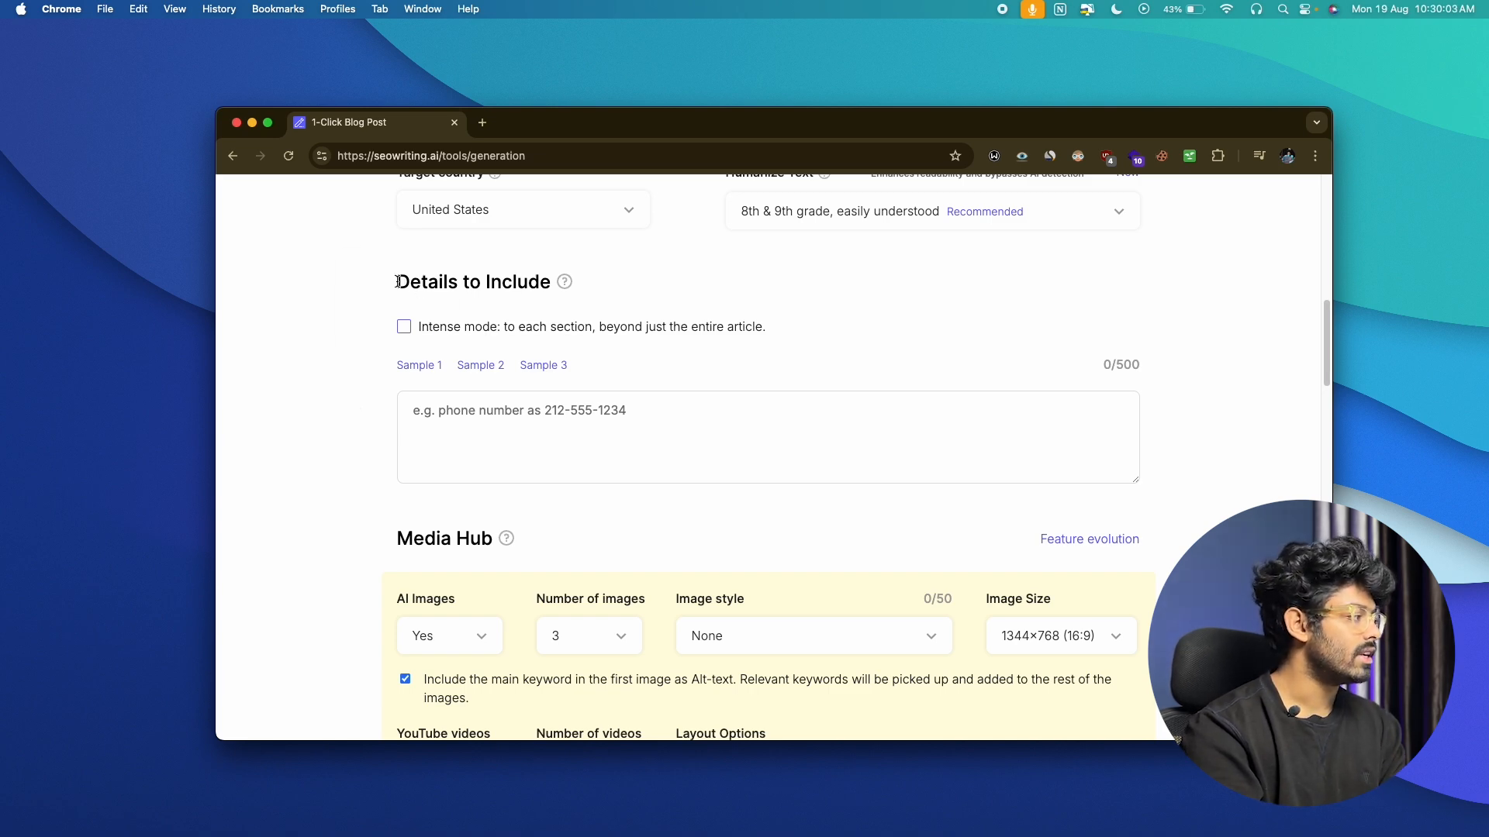
pyautogui.moveTo(396, 282); pyautogui.dragTo(512, 282)
pyautogui.click(511, 282)
pyautogui.moveTo(425, 374)
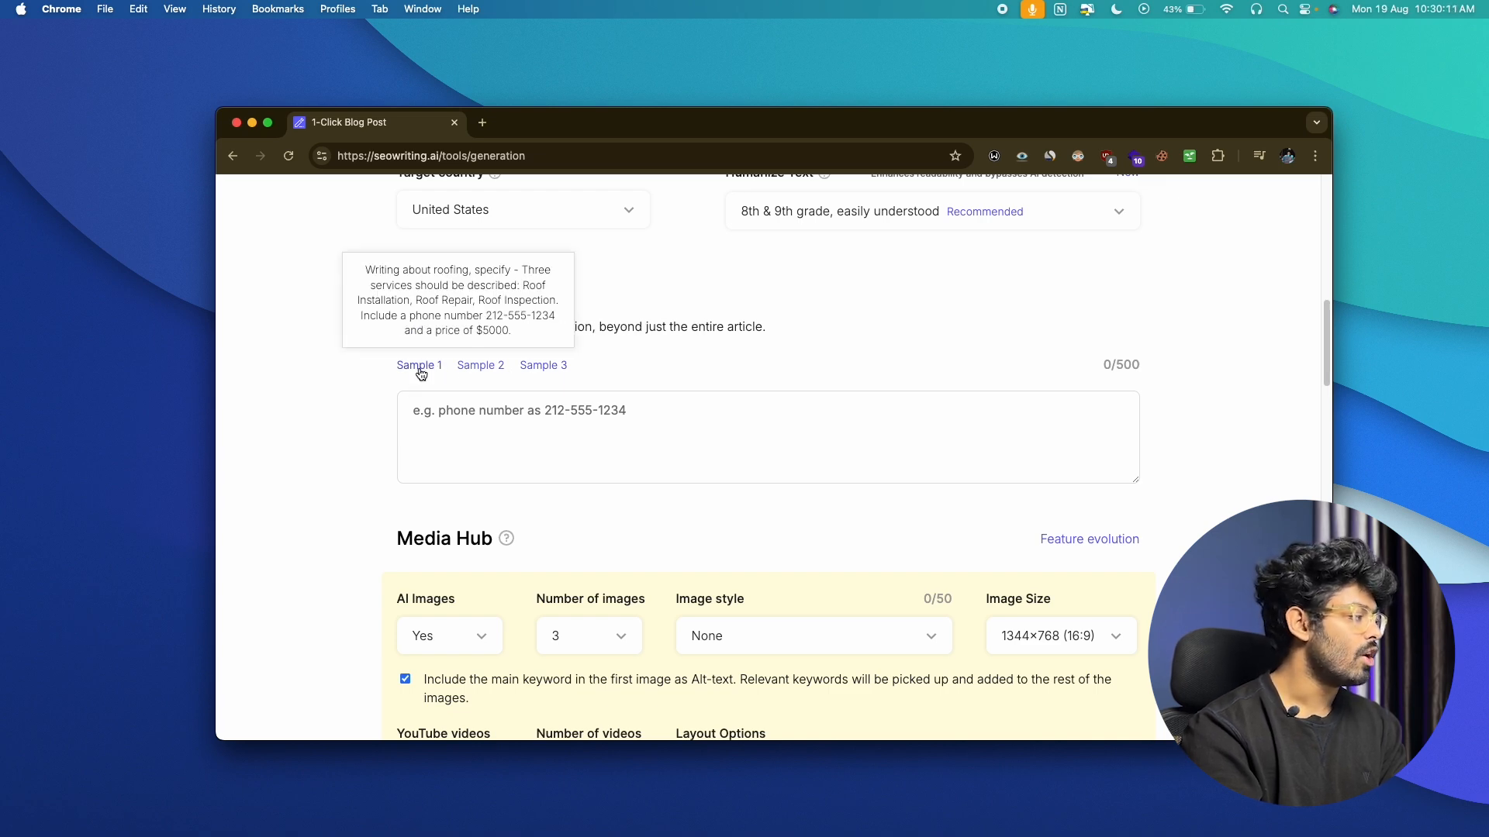
pyautogui.click(489, 411)
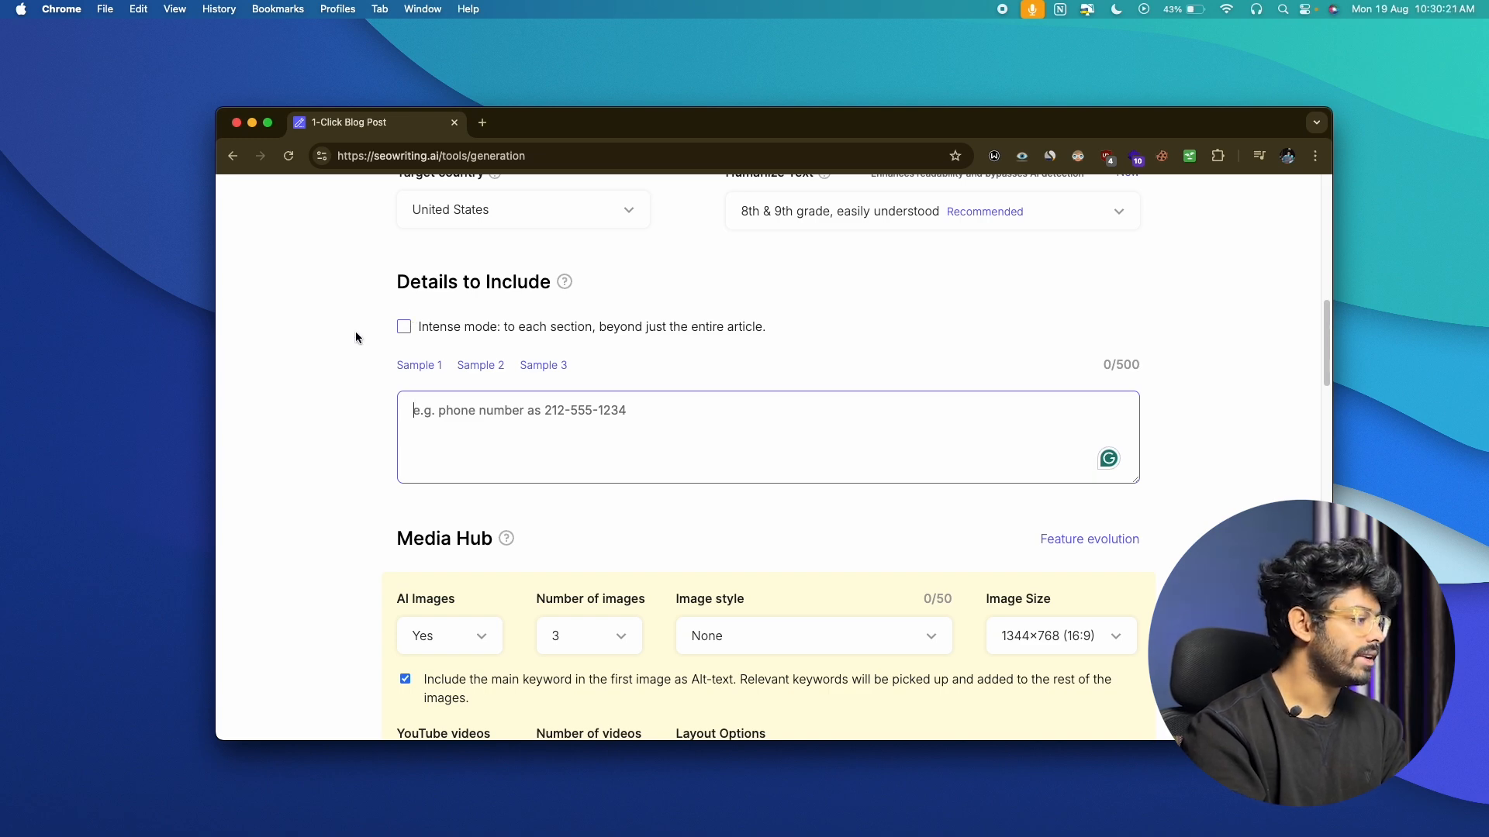
# Set AI Images to Yes in the Media Hub and the number of images to 5.
pyautogui.scroll(-3, 356, 333)
pyautogui.scroll(-1, 355, 337)
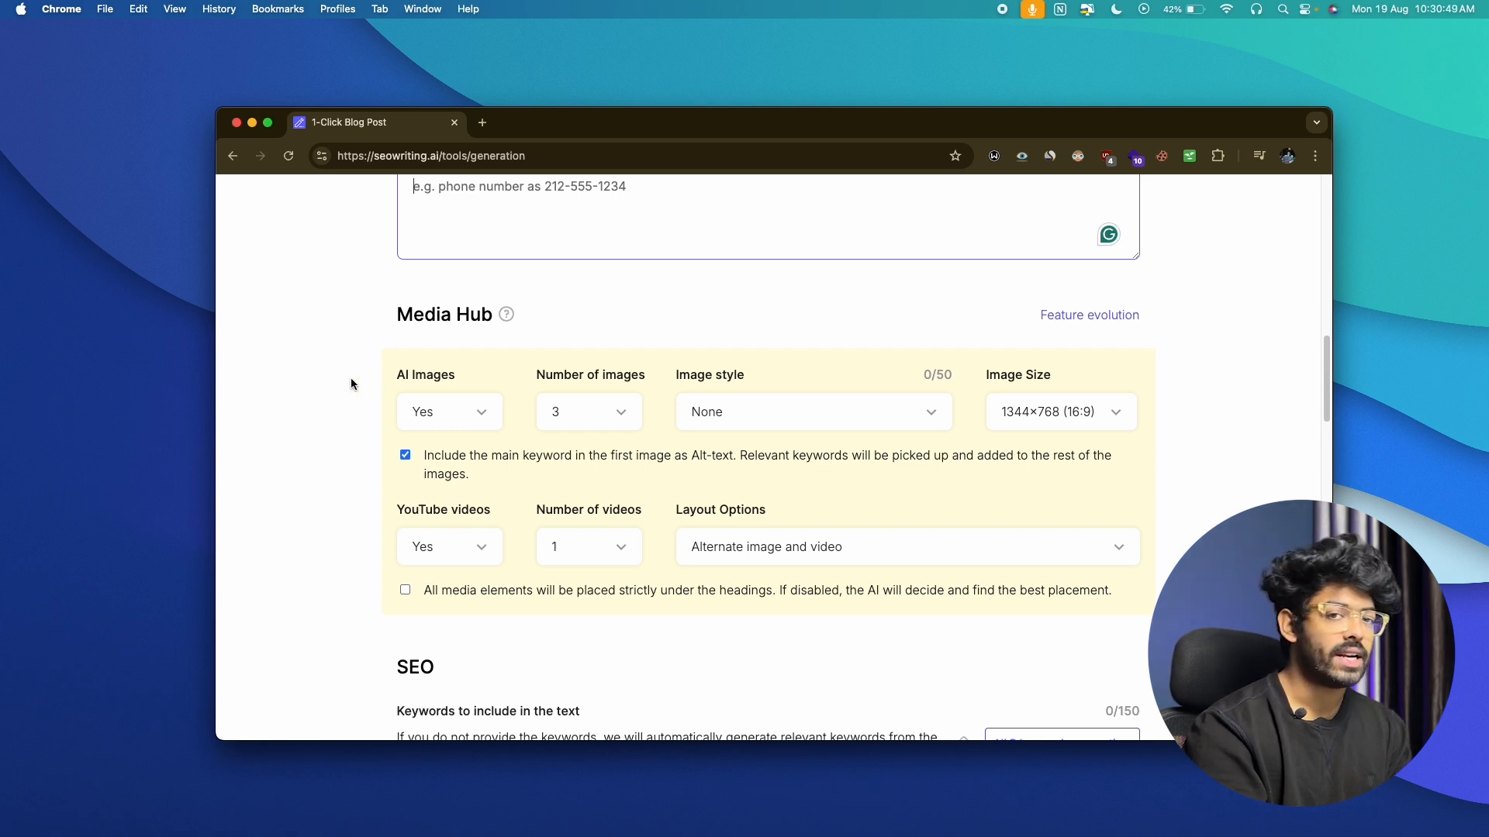
pyautogui.scroll(-1, 350, 383)
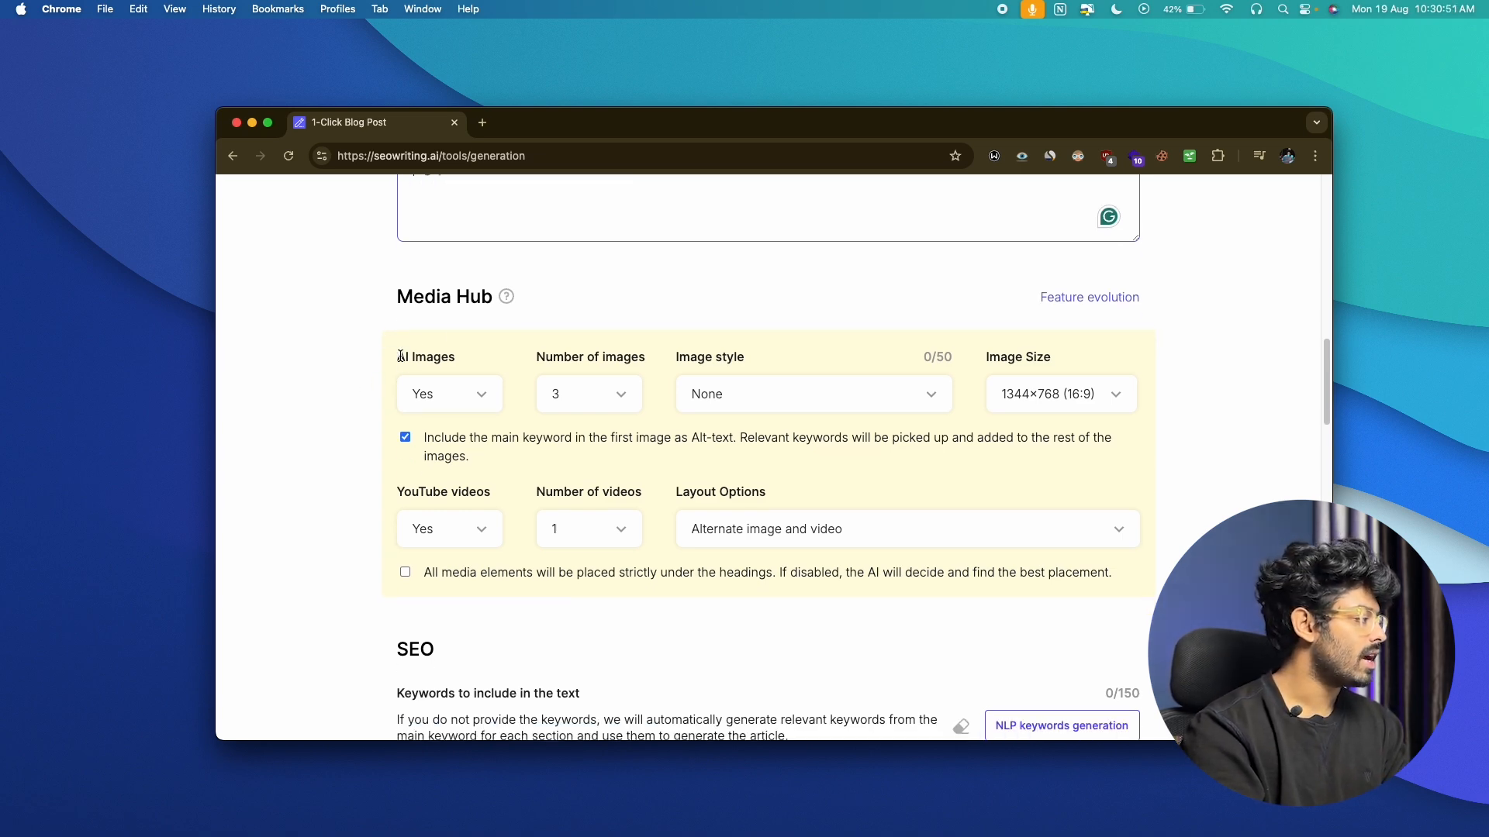
pyautogui.click(433, 393)
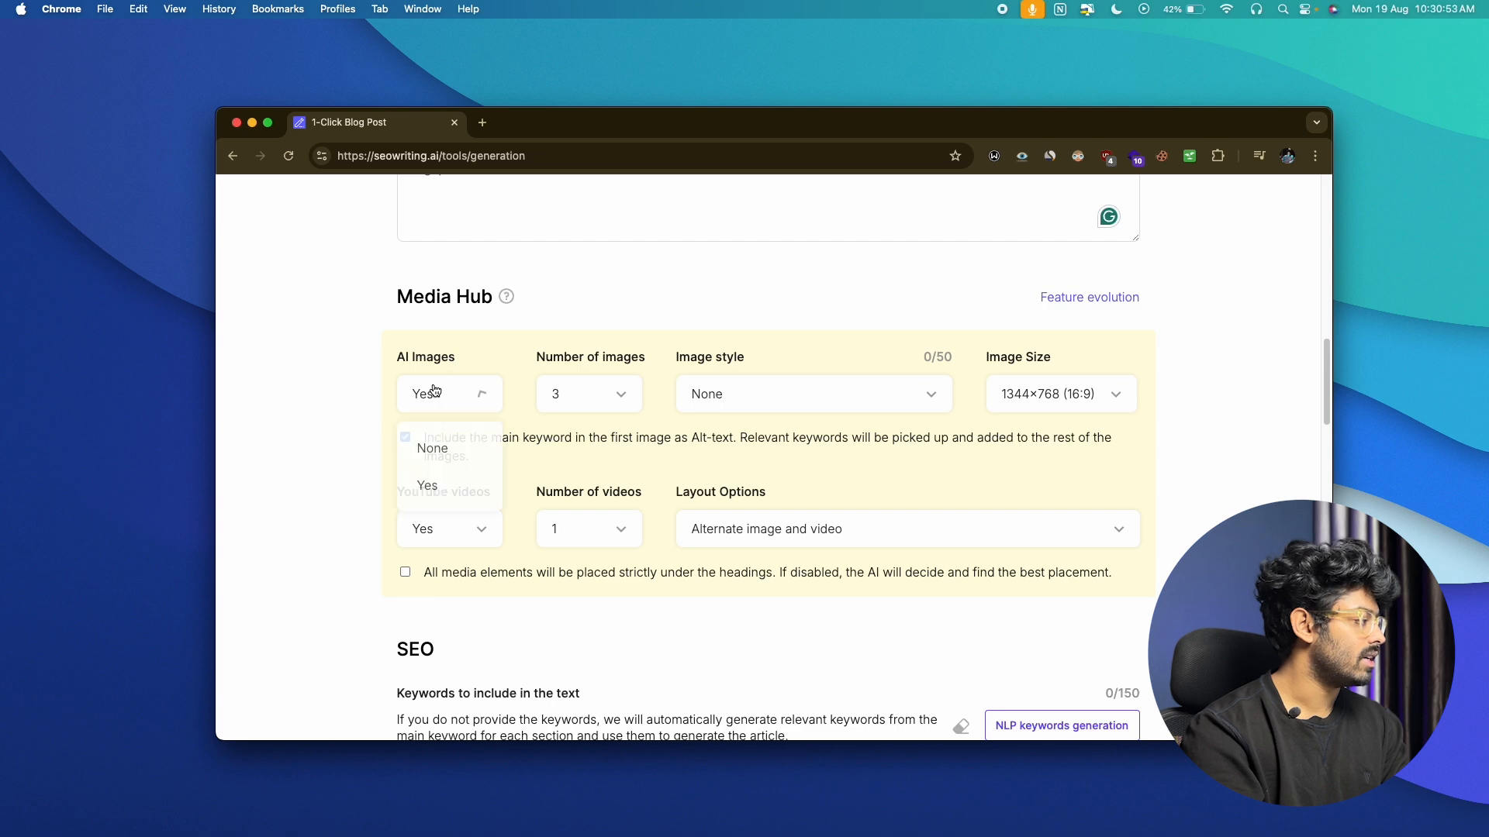
pyautogui.click(425, 481)
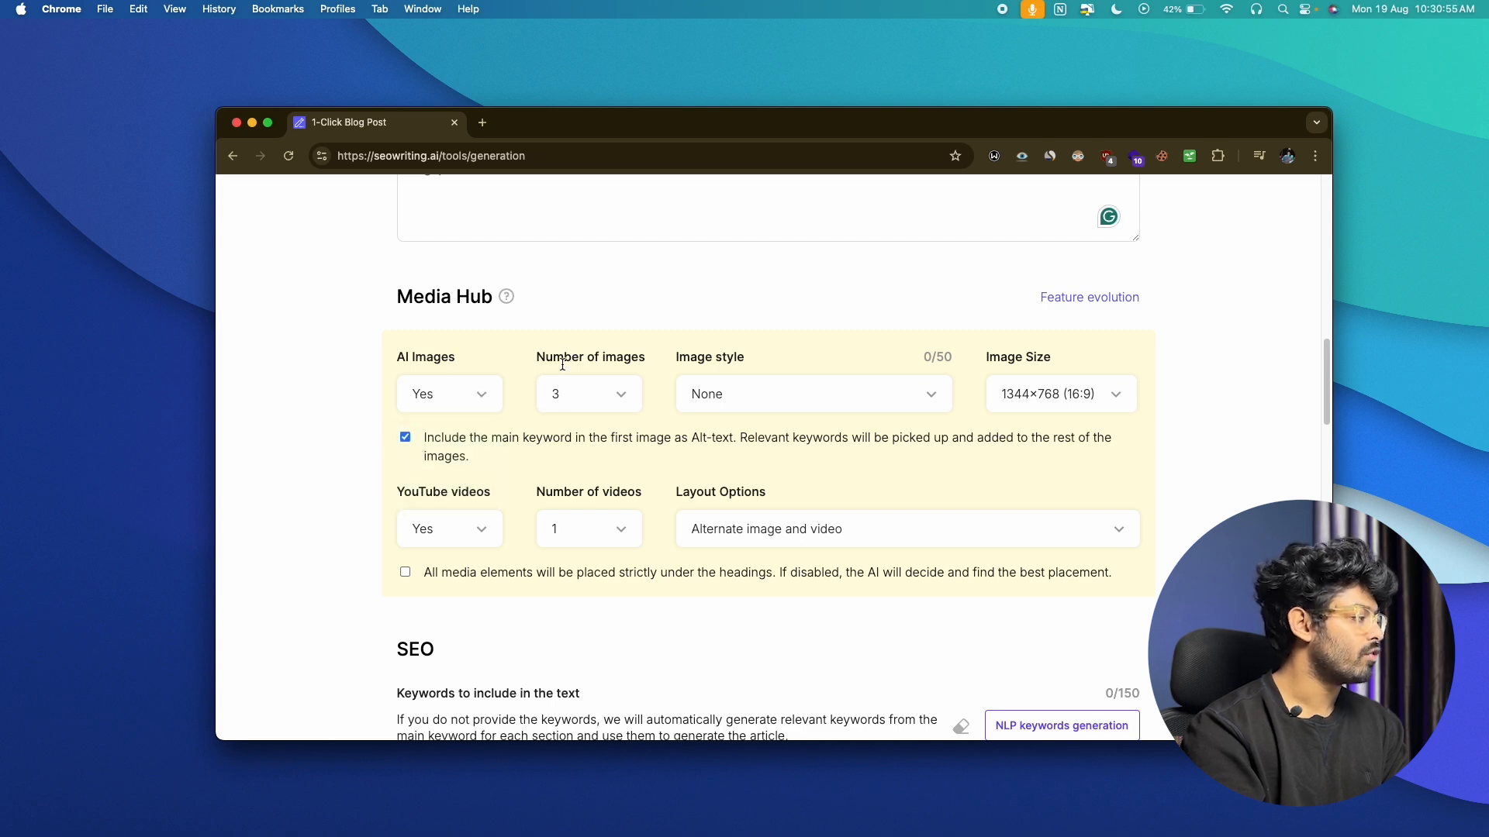
pyautogui.click(582, 397)
pyautogui.scroll(-1, 571, 590)
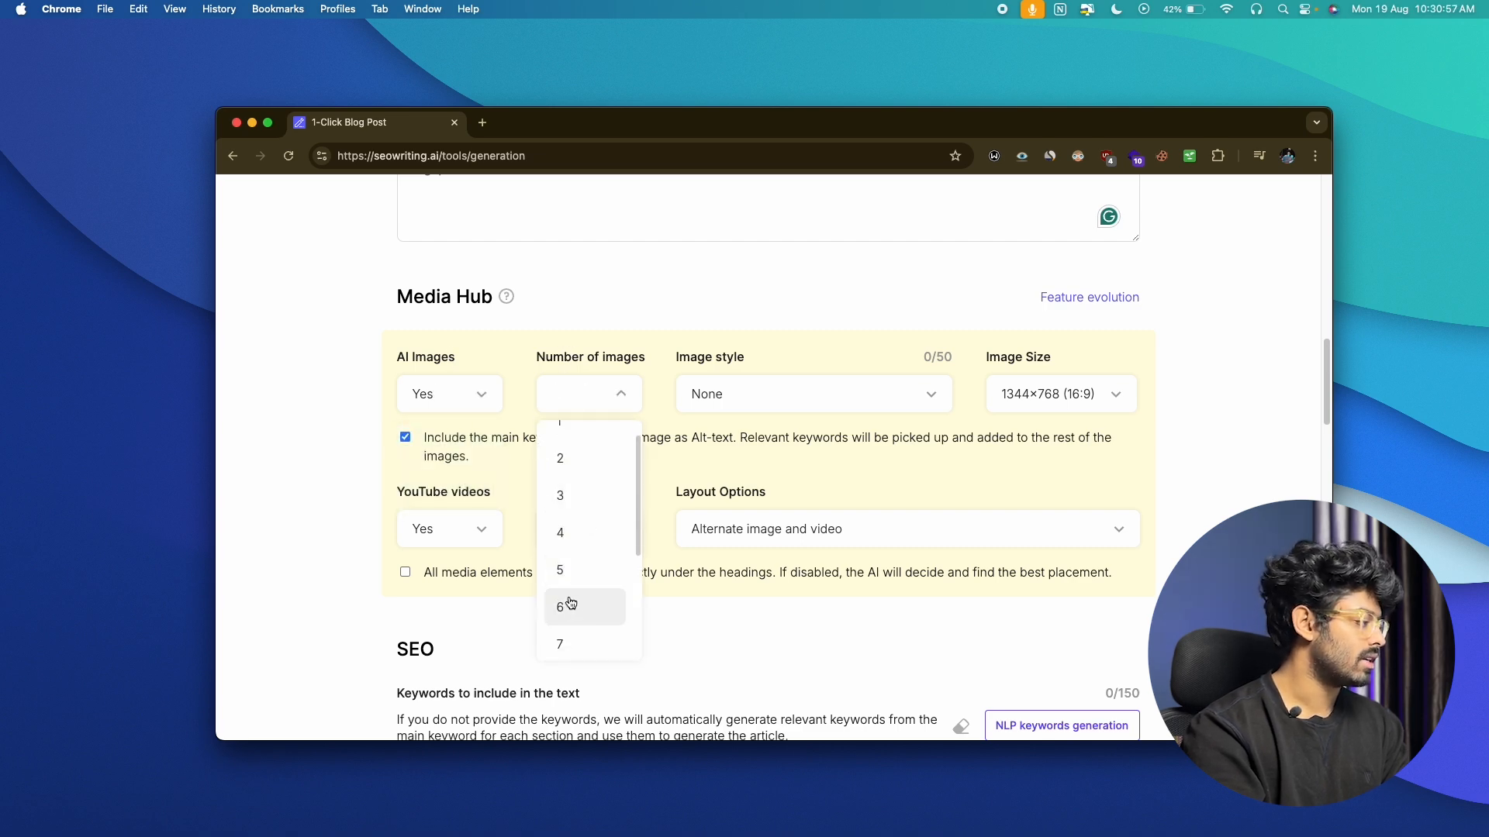
pyautogui.click(574, 586)
# Set the image style to Photo after browsing the style list, and view the available image sizes.
pyautogui.click(751, 394)
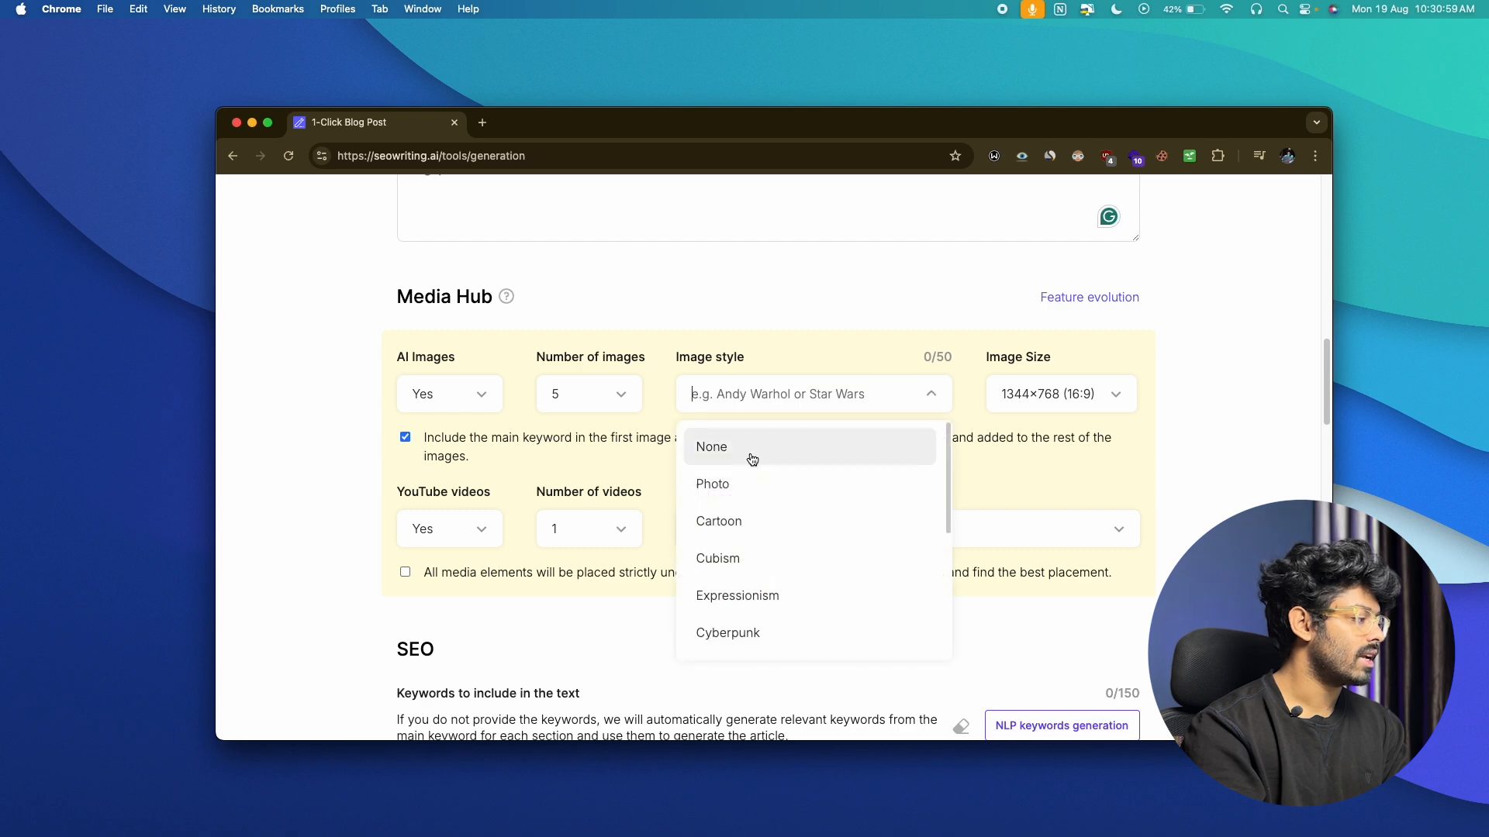
pyautogui.scroll(-5, 752, 487)
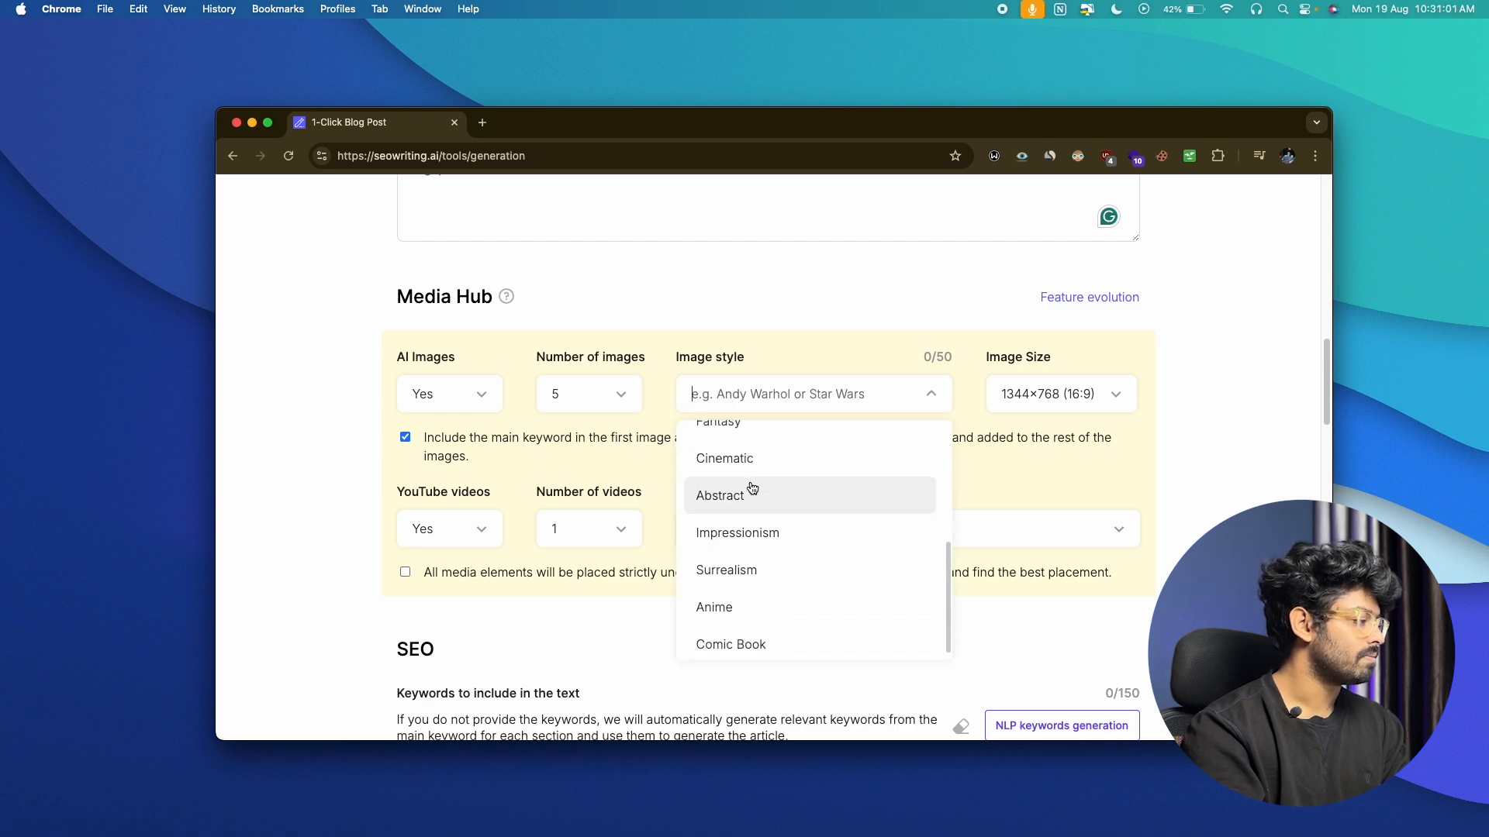
pyautogui.scroll(5, 751, 487)
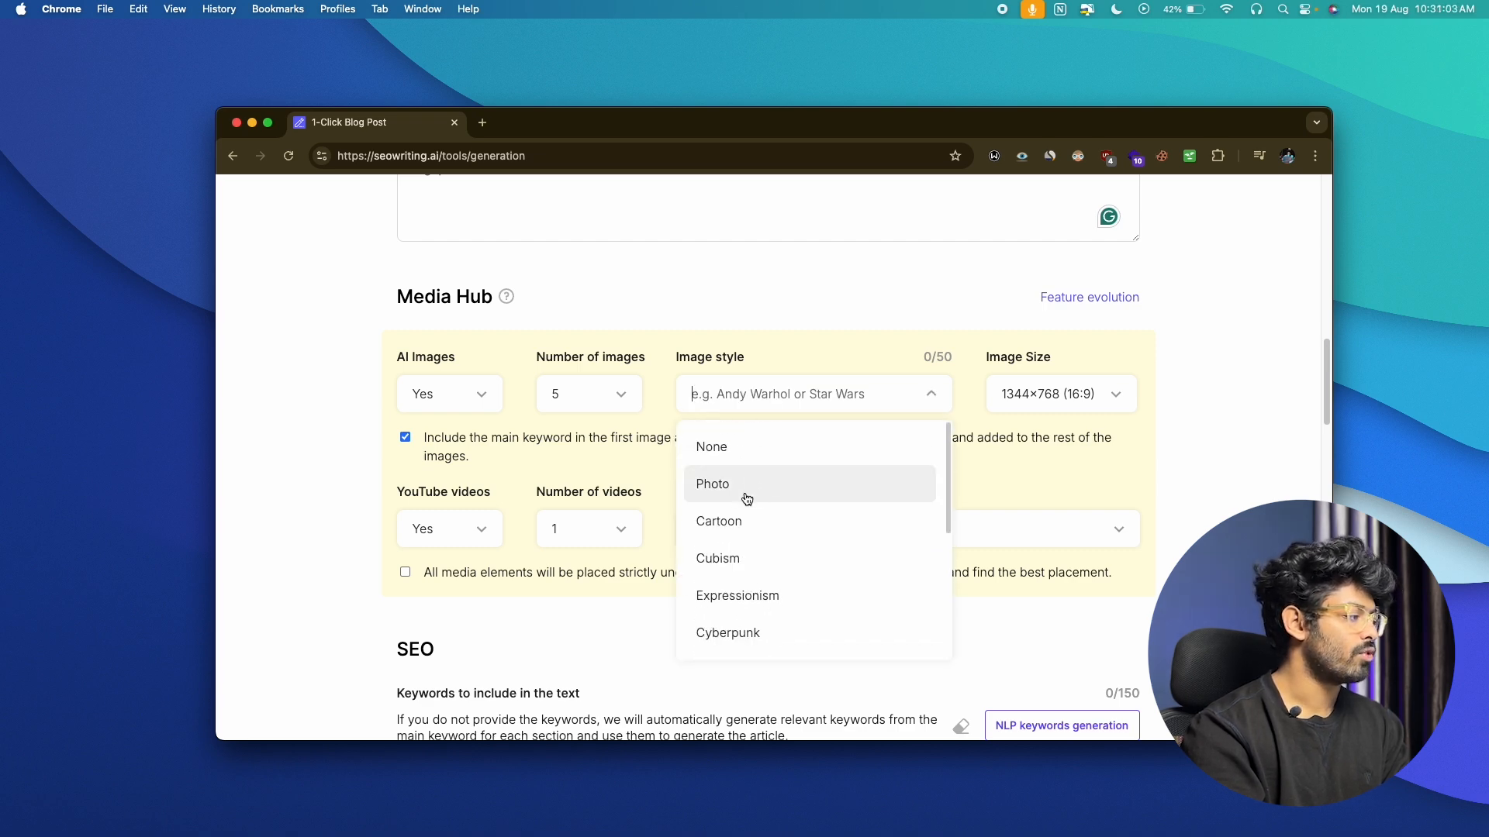
pyautogui.click(751, 487)
pyautogui.click(1037, 400)
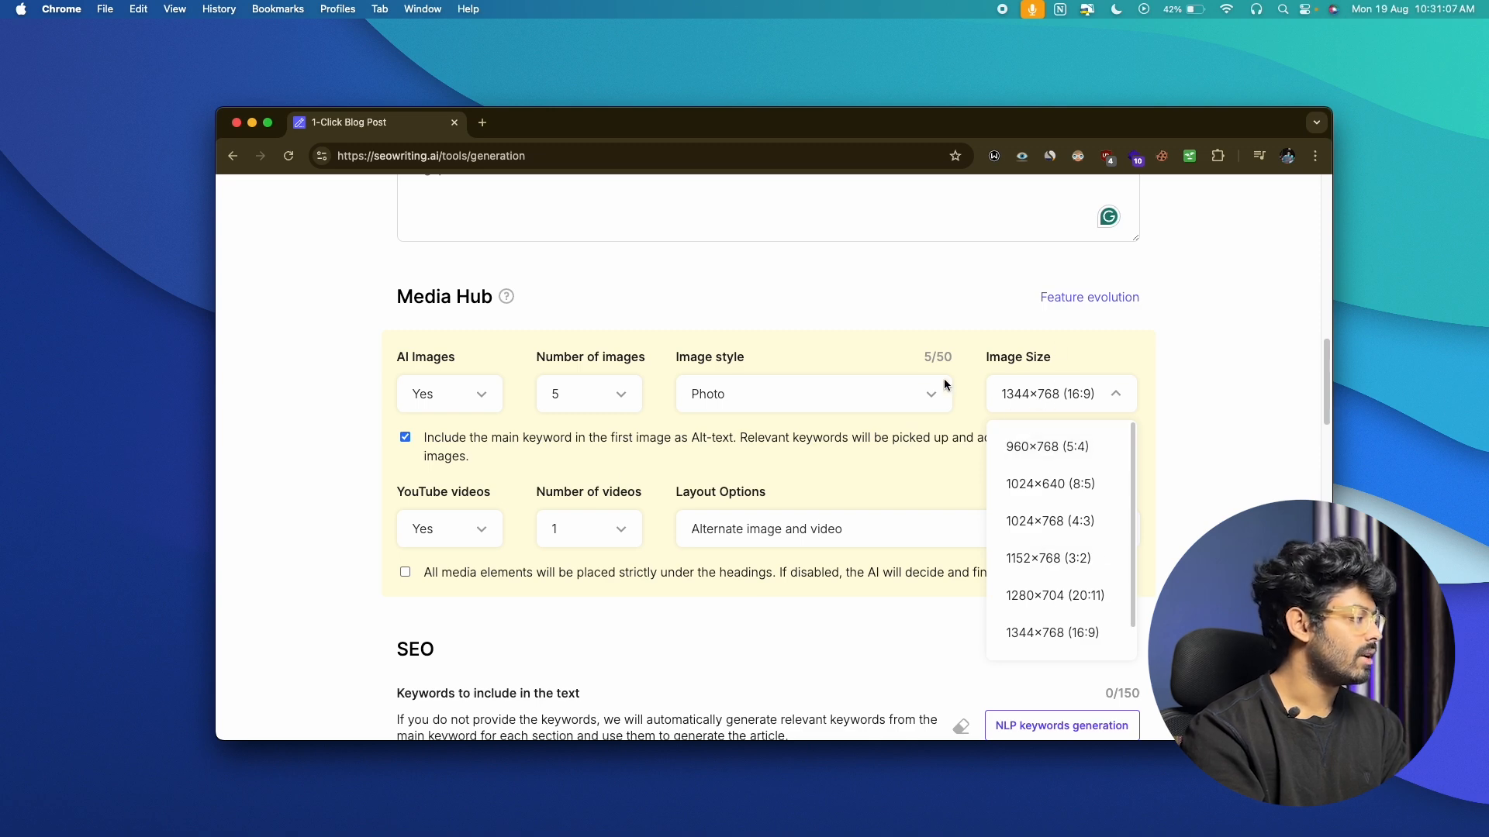
pyautogui.click(350, 457)
# Set YouTube videos to Yes and the number of videos to 2.
pyautogui.scroll(-1, 351, 458)
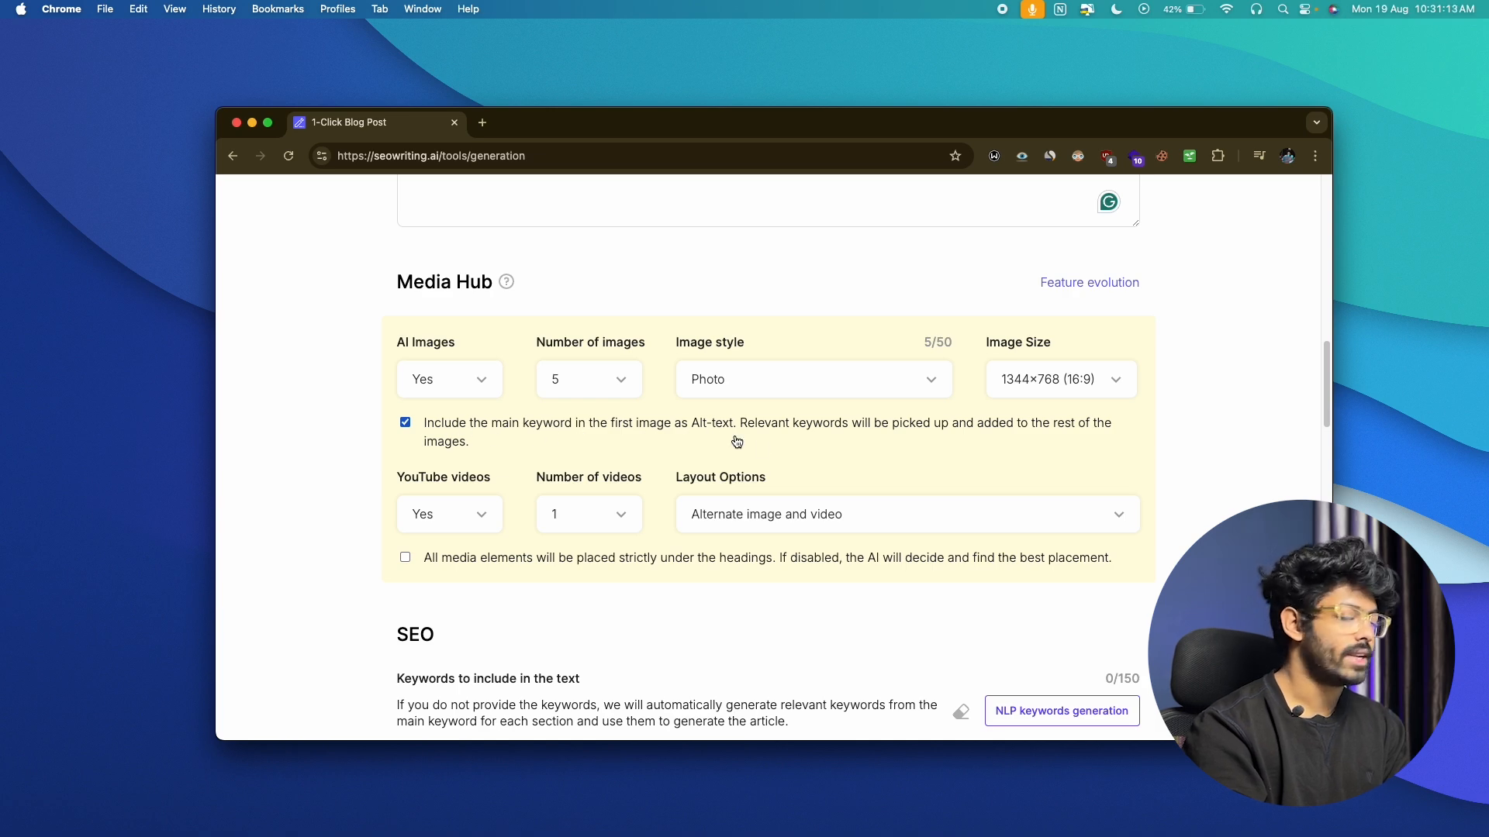
pyautogui.scroll(-1, 455, 446)
pyautogui.scroll(-1, 455, 446)
pyautogui.click(473, 462)
pyautogui.click(348, 523)
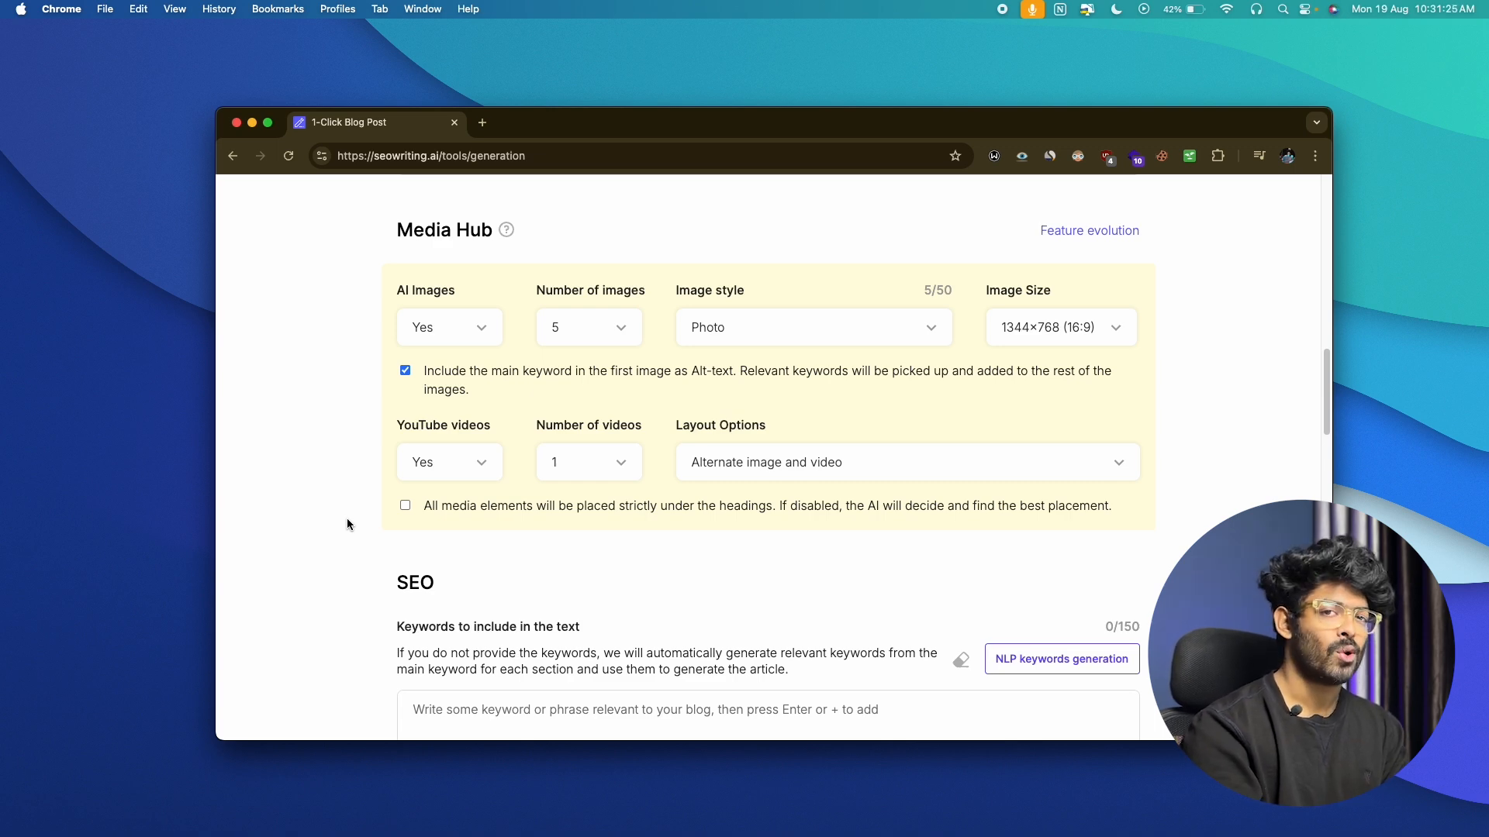
pyautogui.click(454, 463)
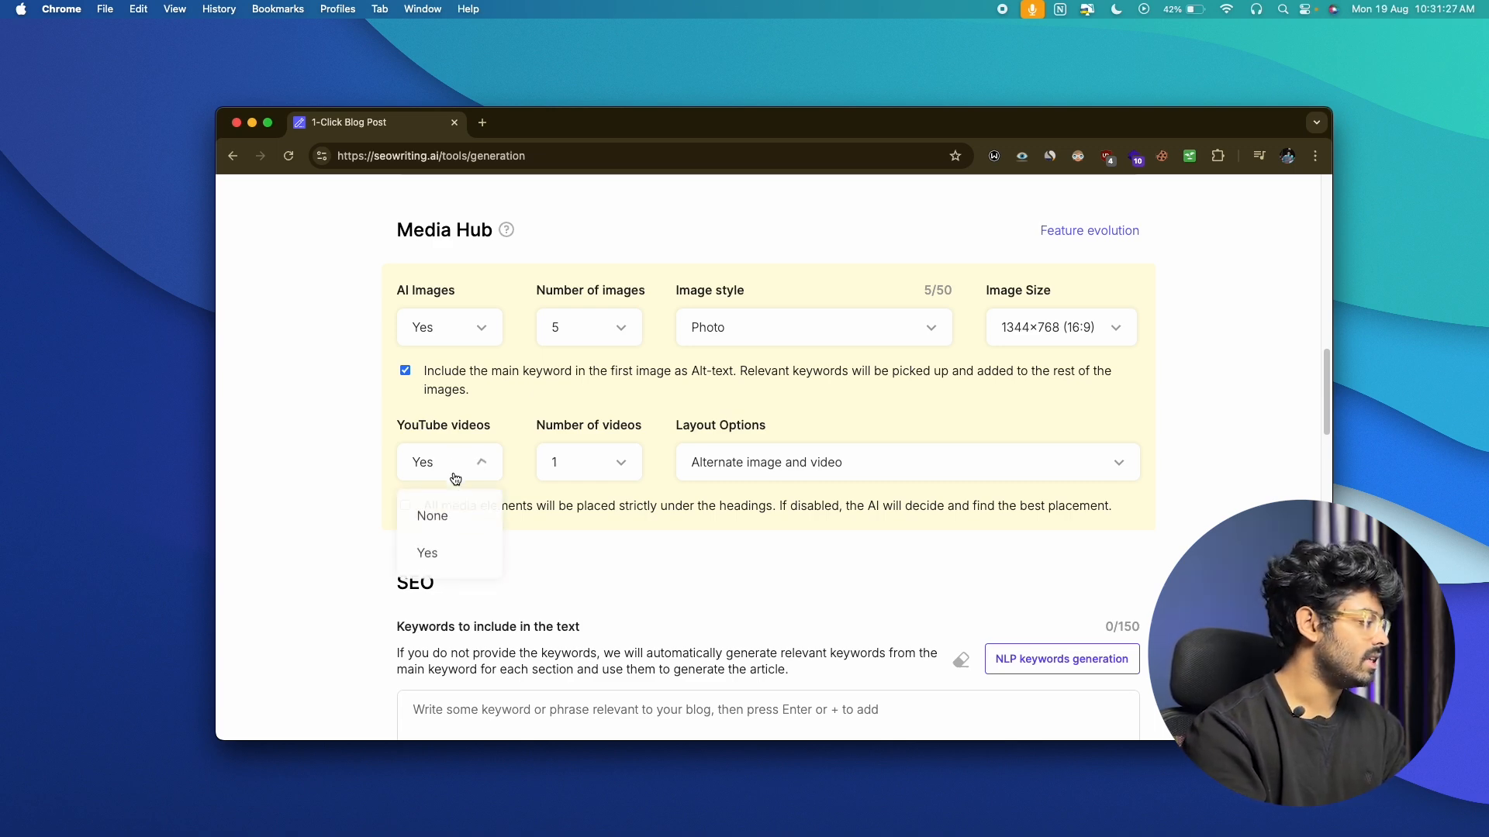
pyautogui.click(426, 551)
pyautogui.click(586, 473)
pyautogui.click(566, 551)
# Generate NLP keywords to include in the text for the SEO section.
pyautogui.scroll(-1, 620, 465)
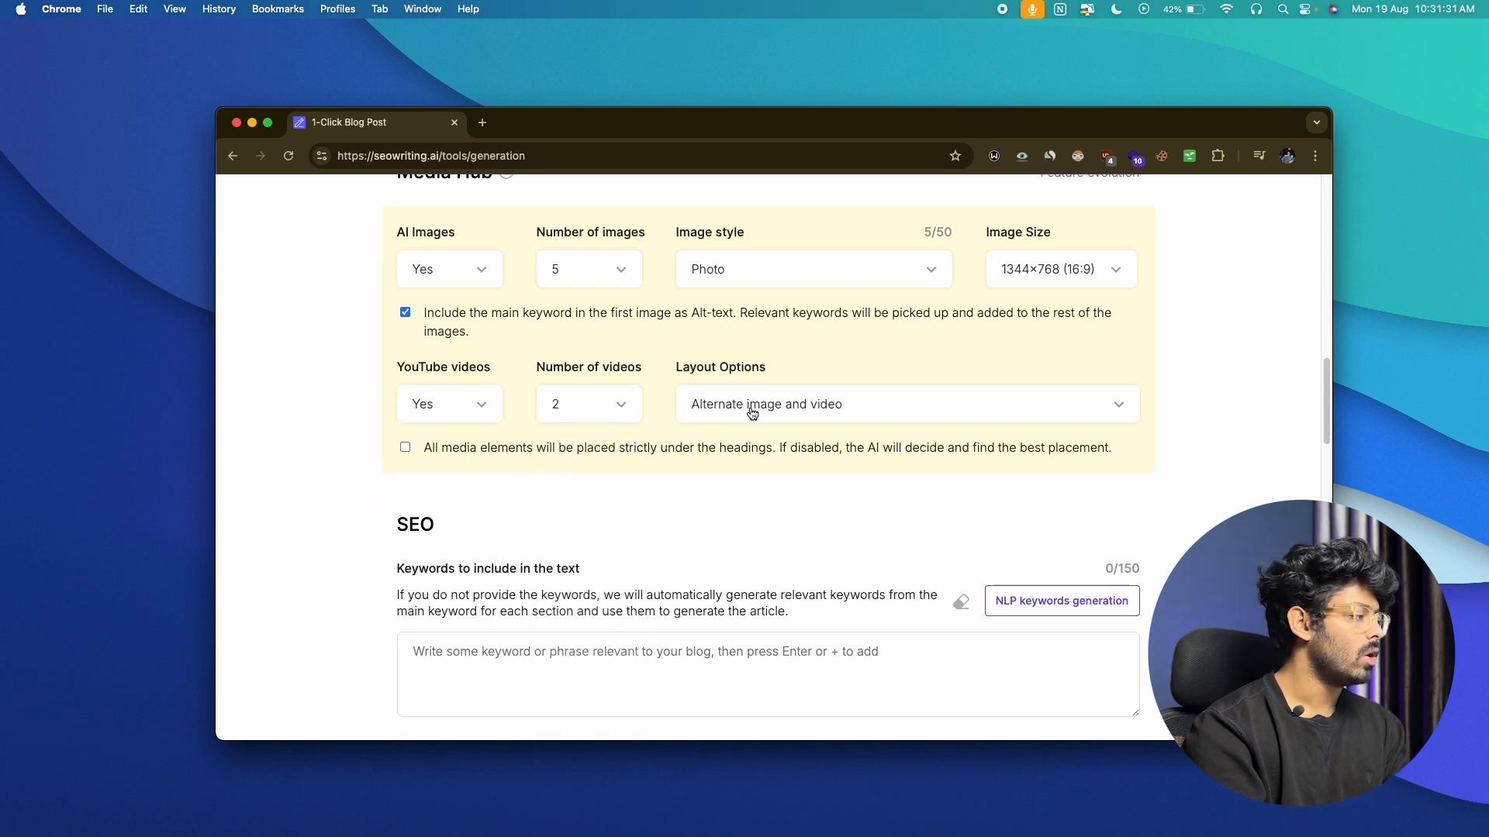
pyautogui.scroll(-2, 855, 419)
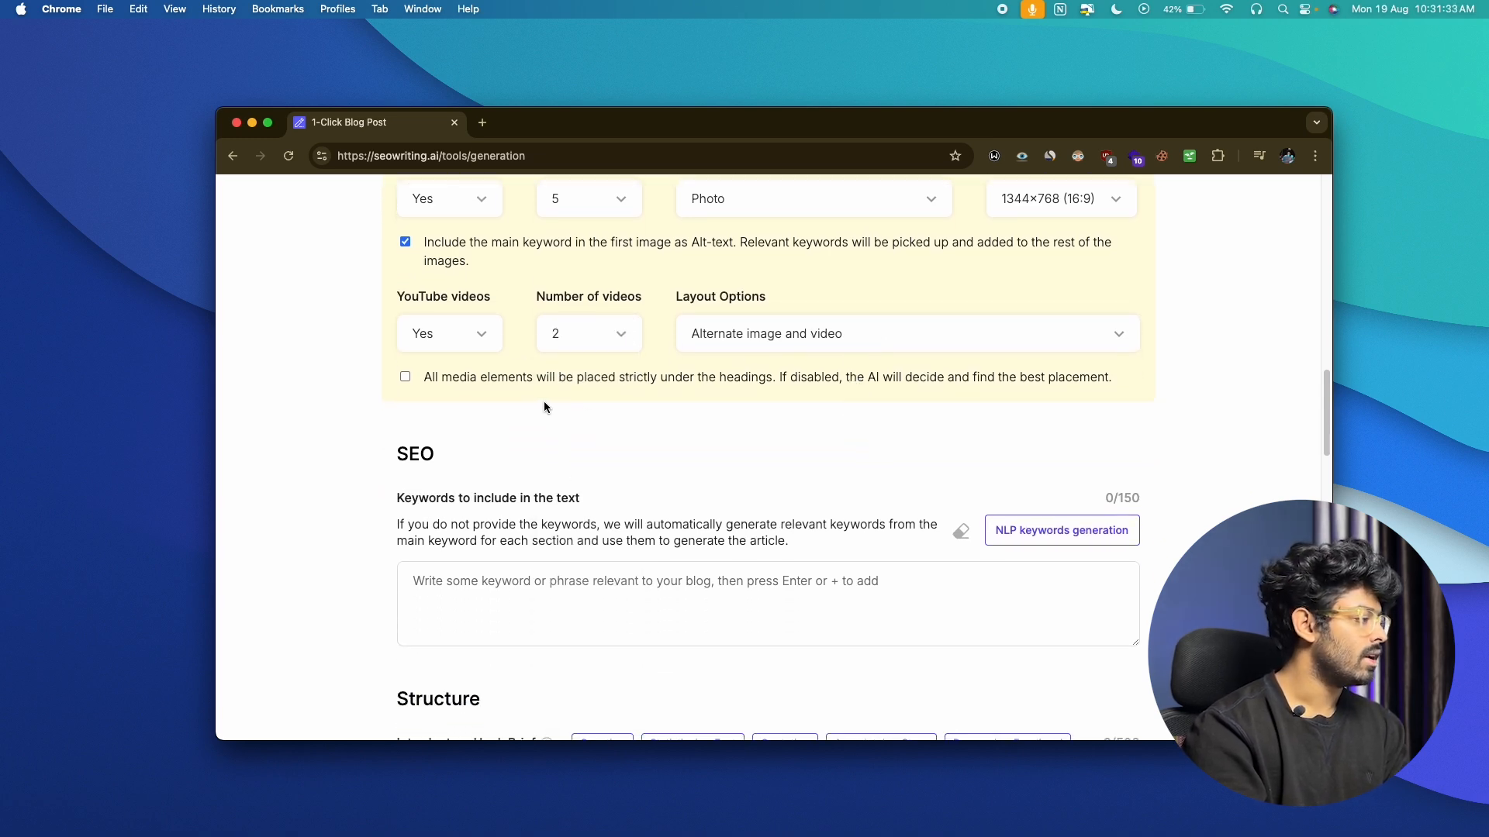
pyautogui.scroll(-3, 807, 392)
pyautogui.scroll(-2, 714, 367)
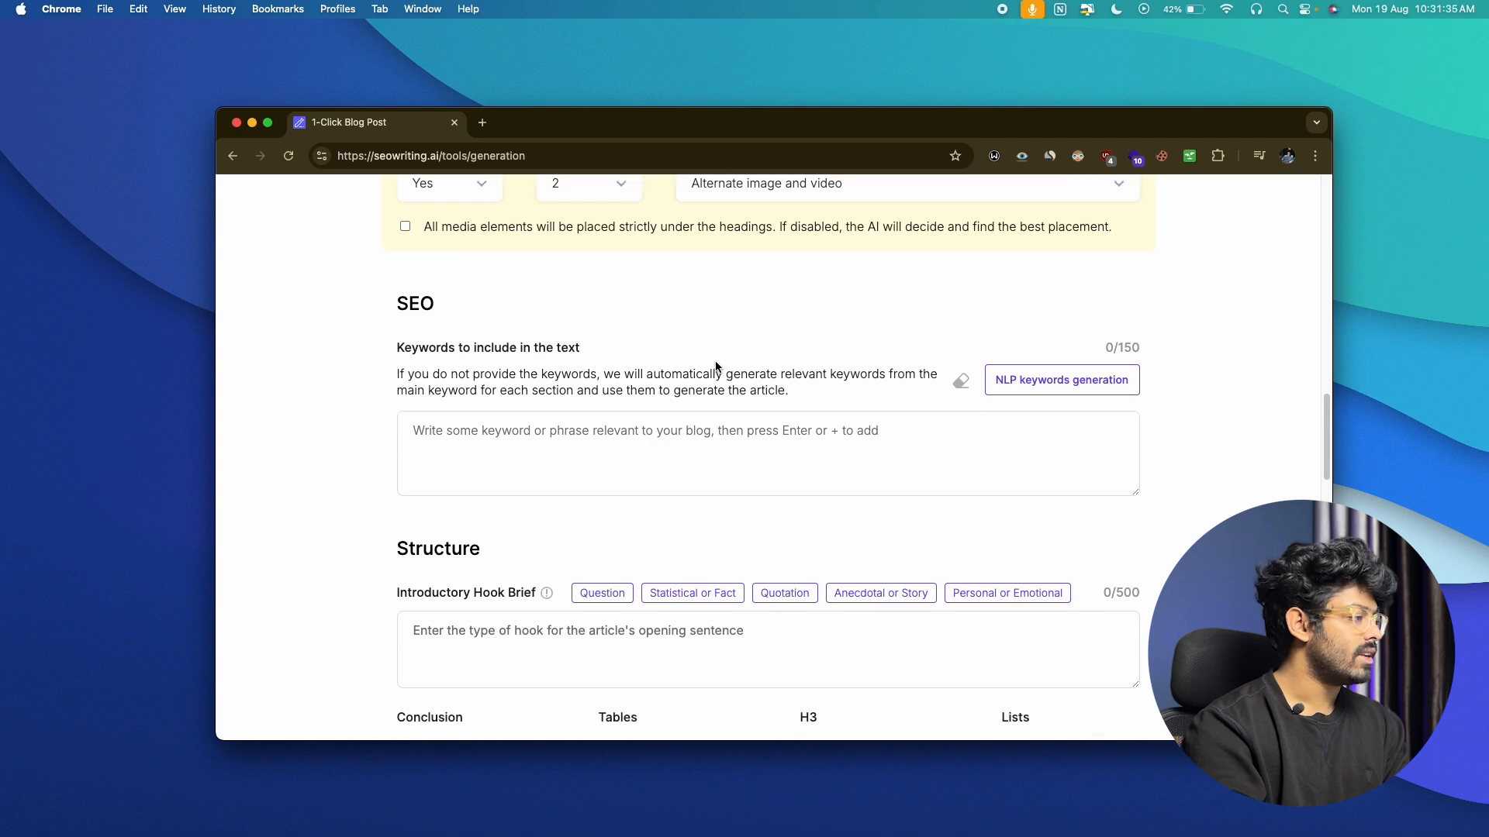
pyautogui.moveTo(397, 276); pyautogui.dragTo(465, 283)
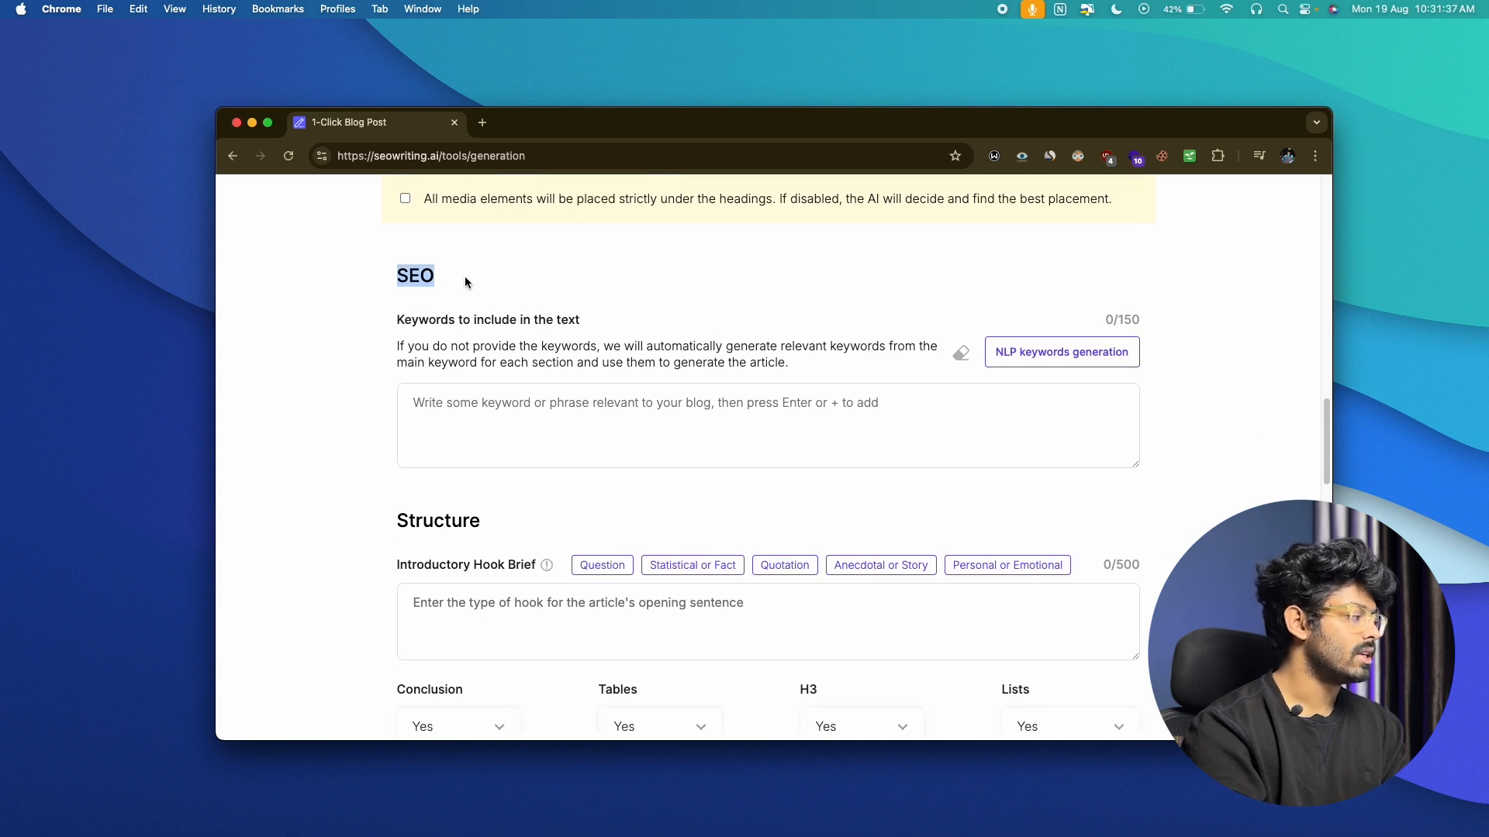
pyautogui.click(427, 320)
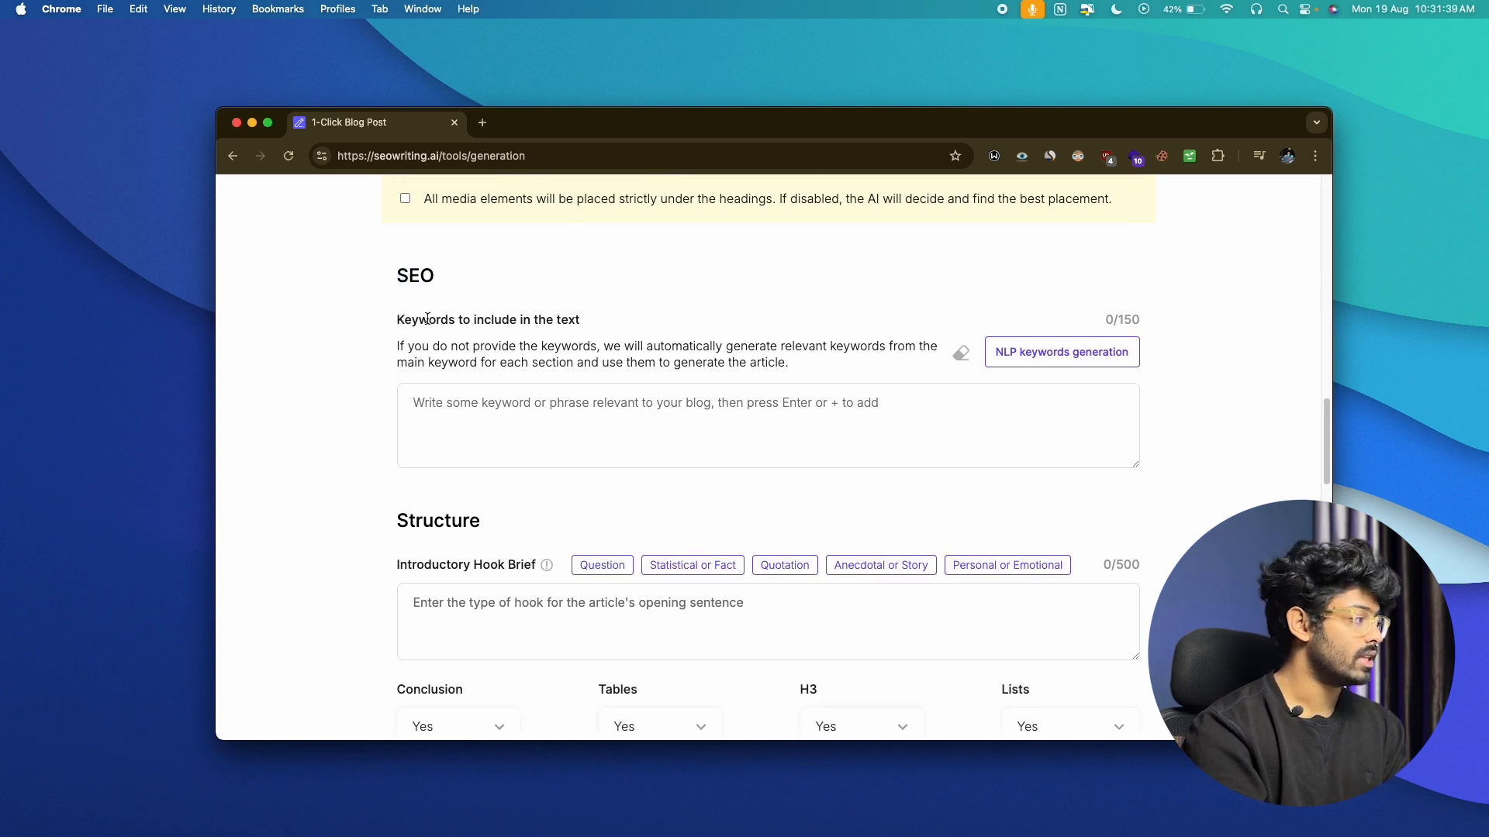
pyautogui.click(581, 395)
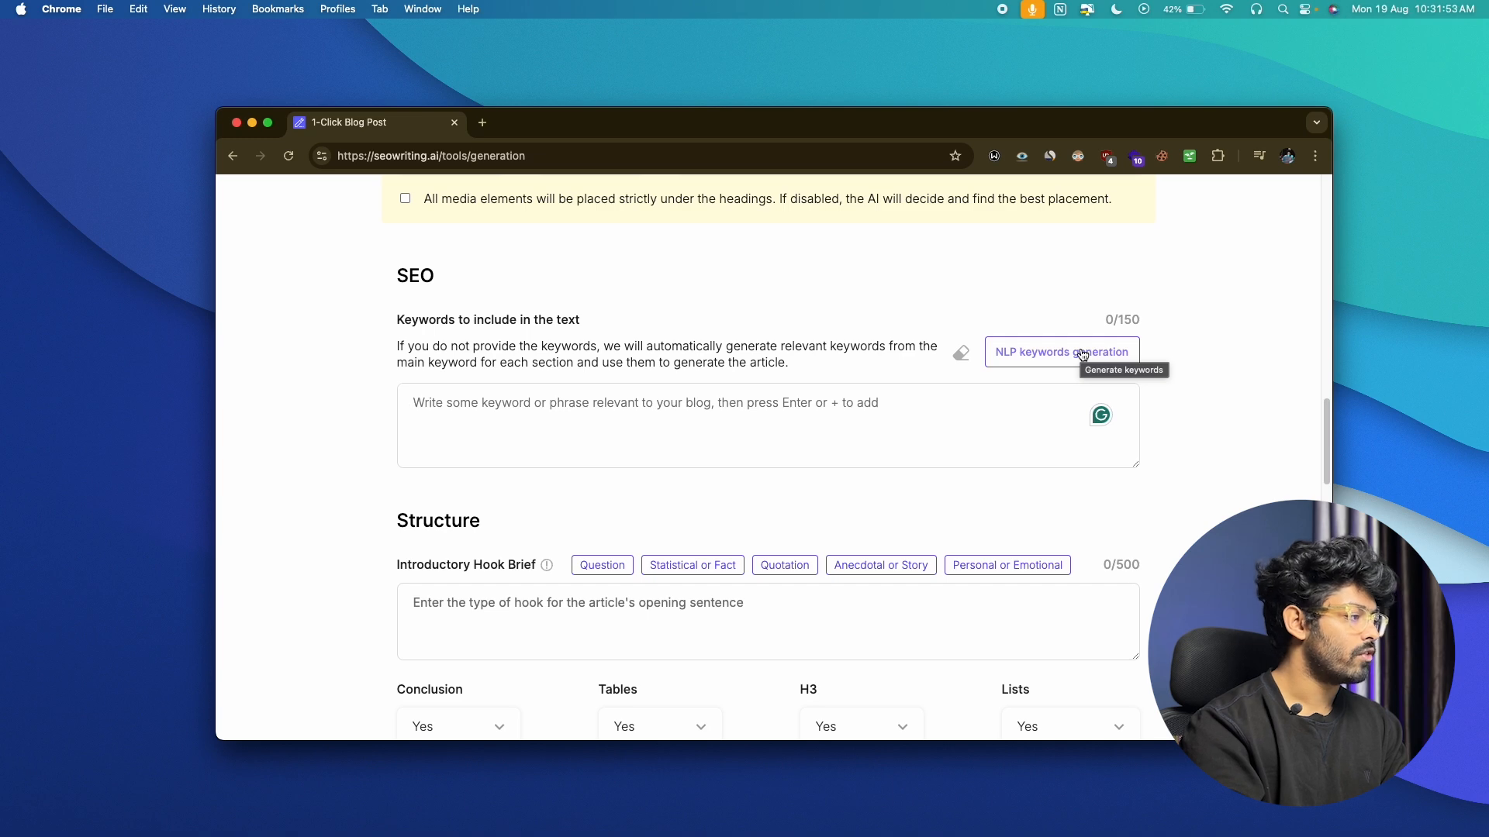
pyautogui.click(1043, 354)
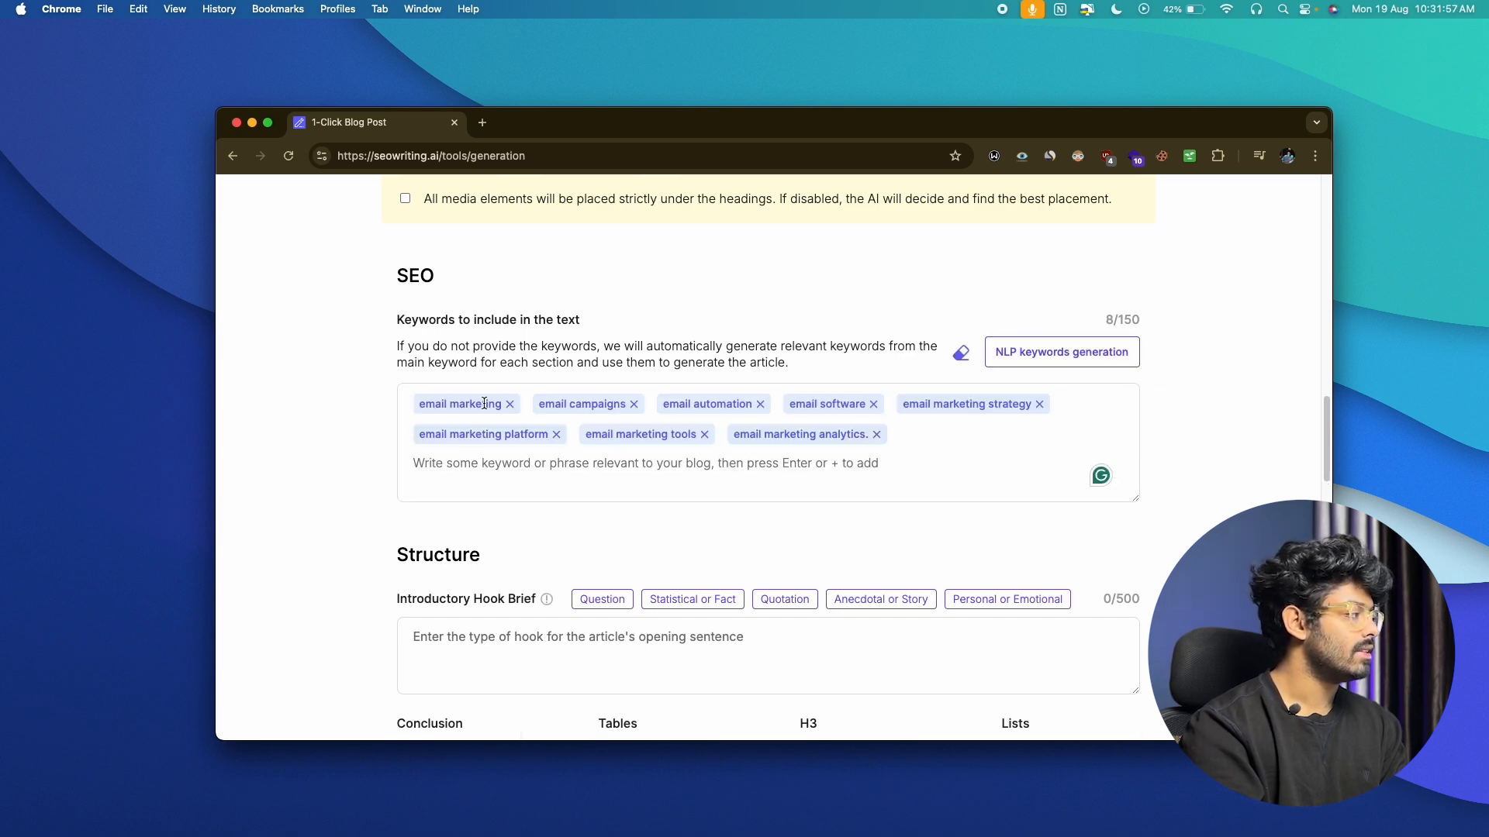
# Add "email marketing for beginners" to the SEO keywords, correcting the misspelling of "marketing".
pyautogui.scroll(-1, 573, 432)
pyautogui.click(562, 438)
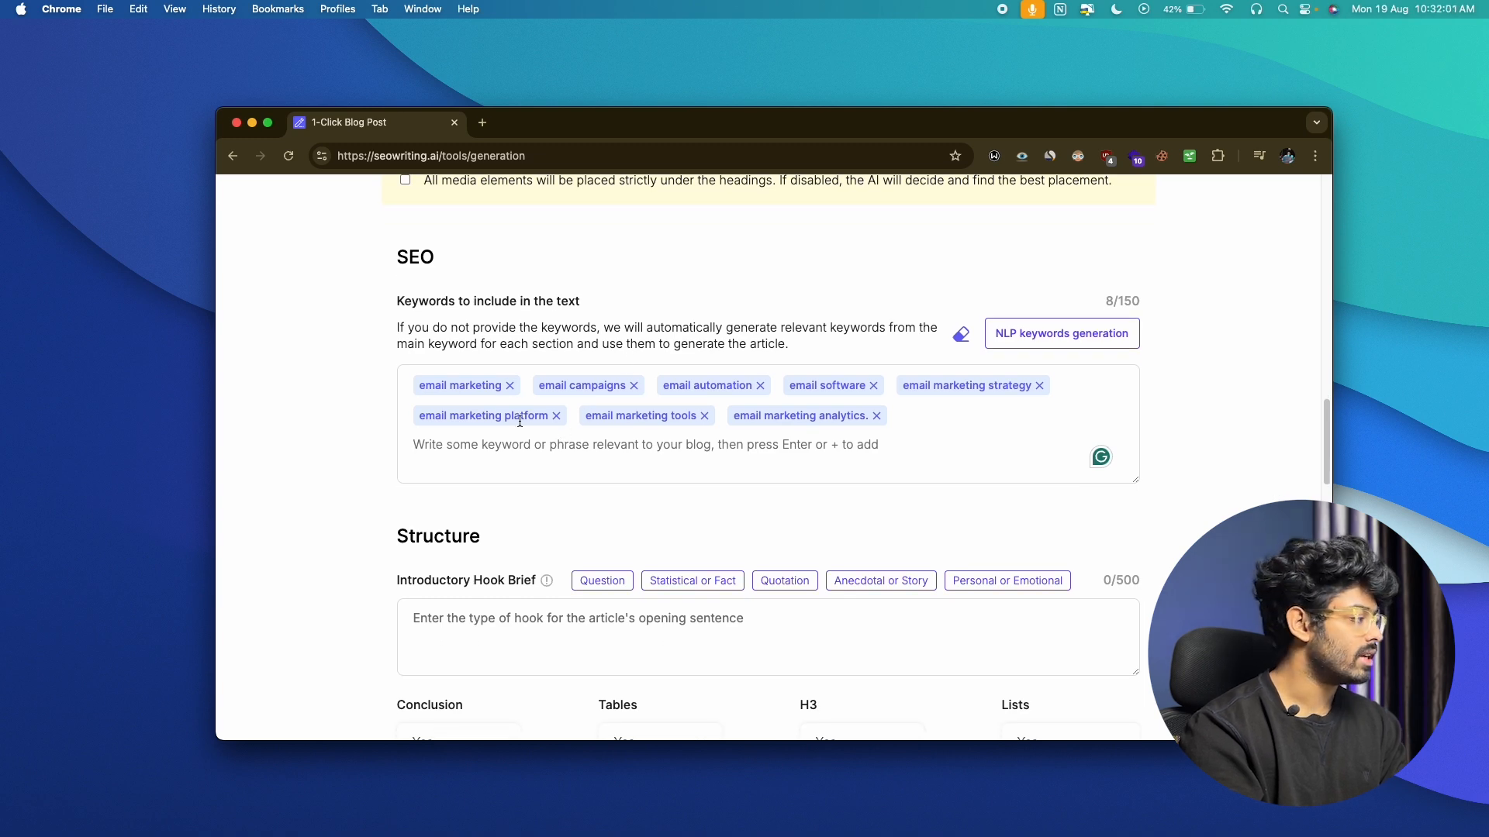
pyautogui.write('em')
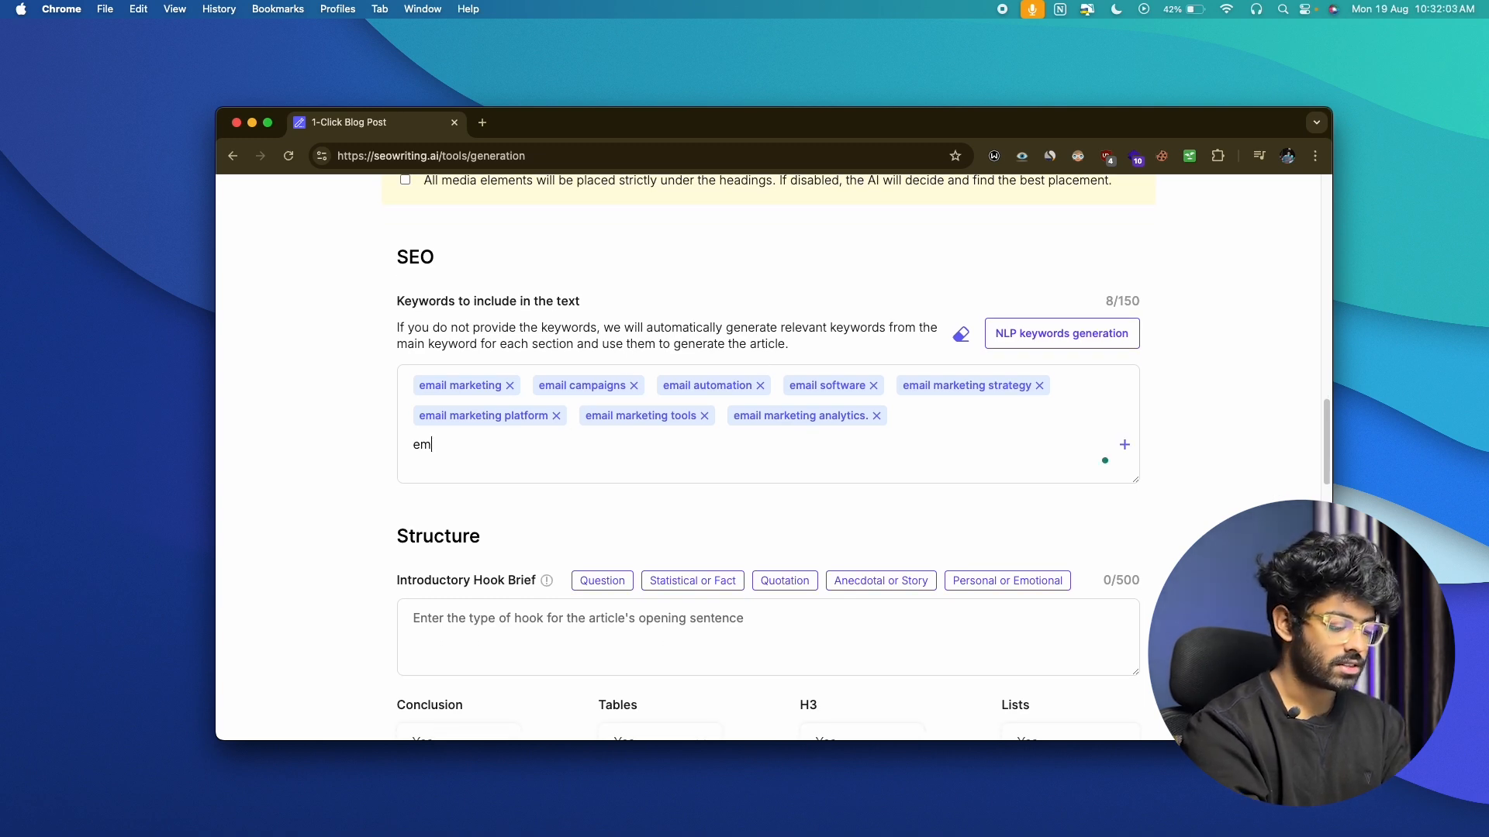
pyautogui.write('ail ma')
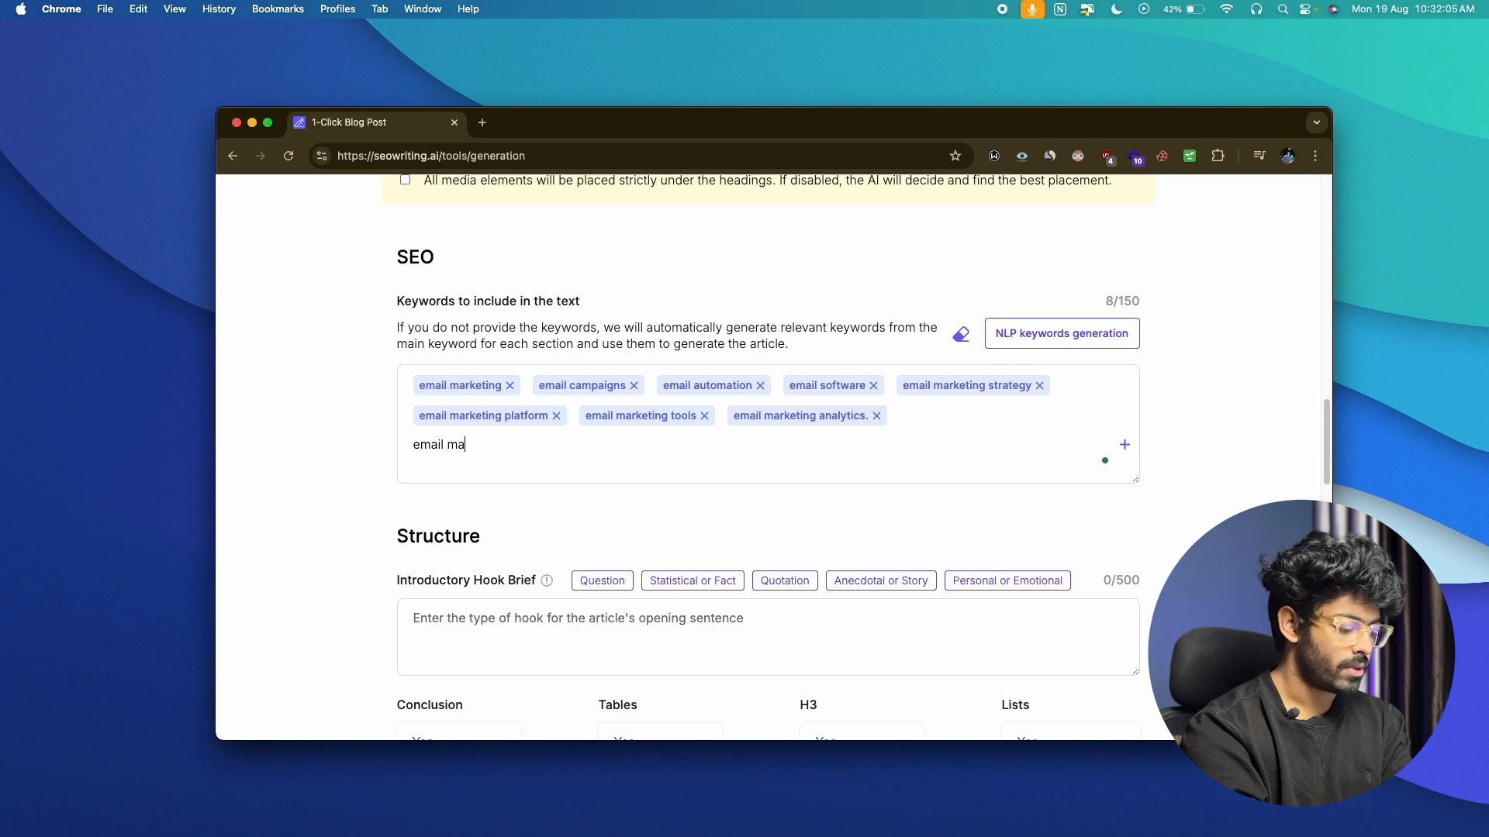
pyautogui.write('kreting for beginners')
pyautogui.rightClick(469, 444)
pyautogui.click(499, 488)
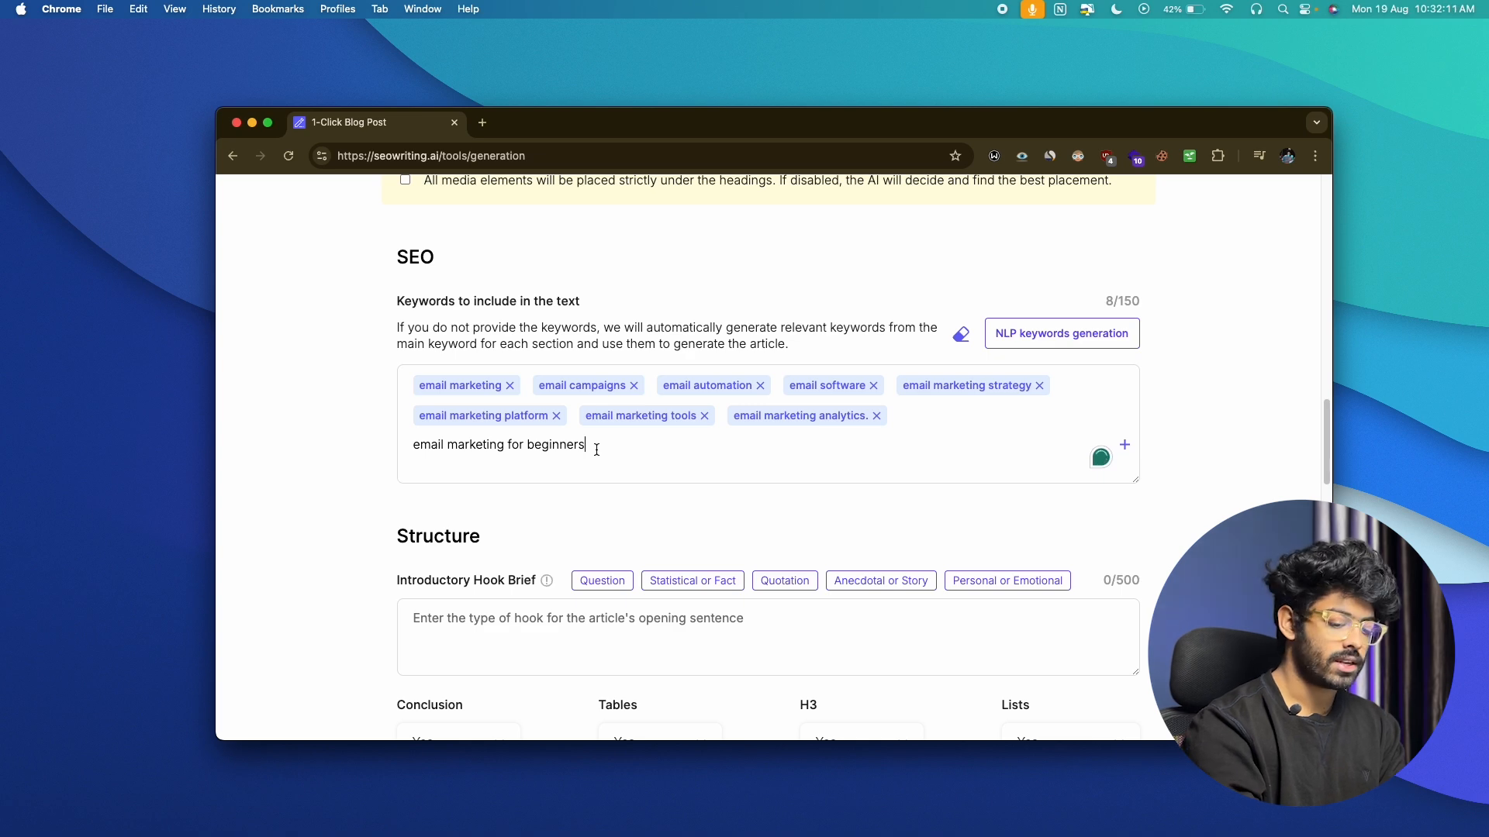
pyautogui.press('Return')
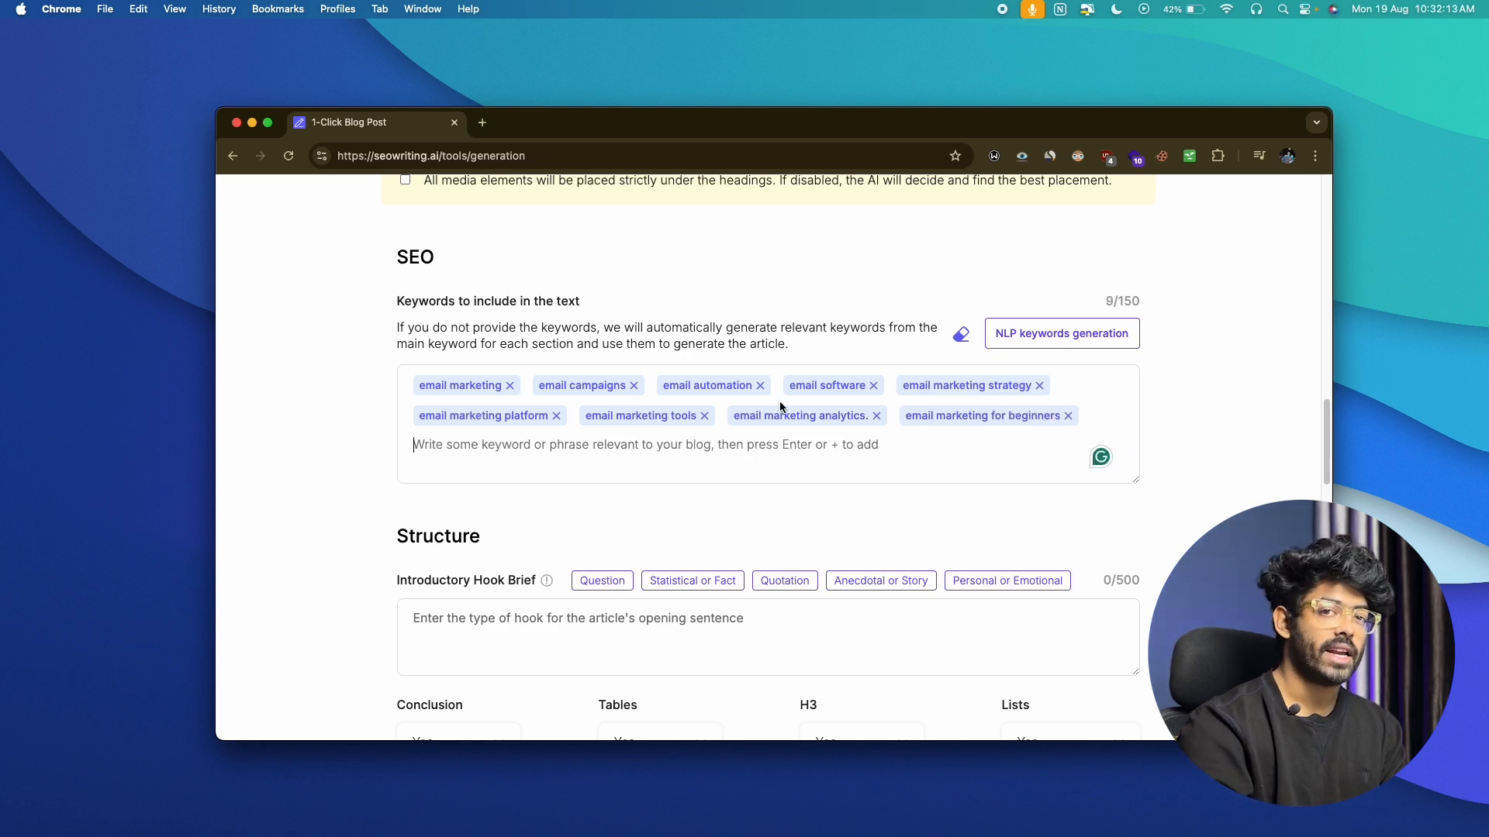
# Fill the Introductory Hook Brief in the Structure section with the Statistical or Fact preset.
pyautogui.scroll(-4, 779, 401)
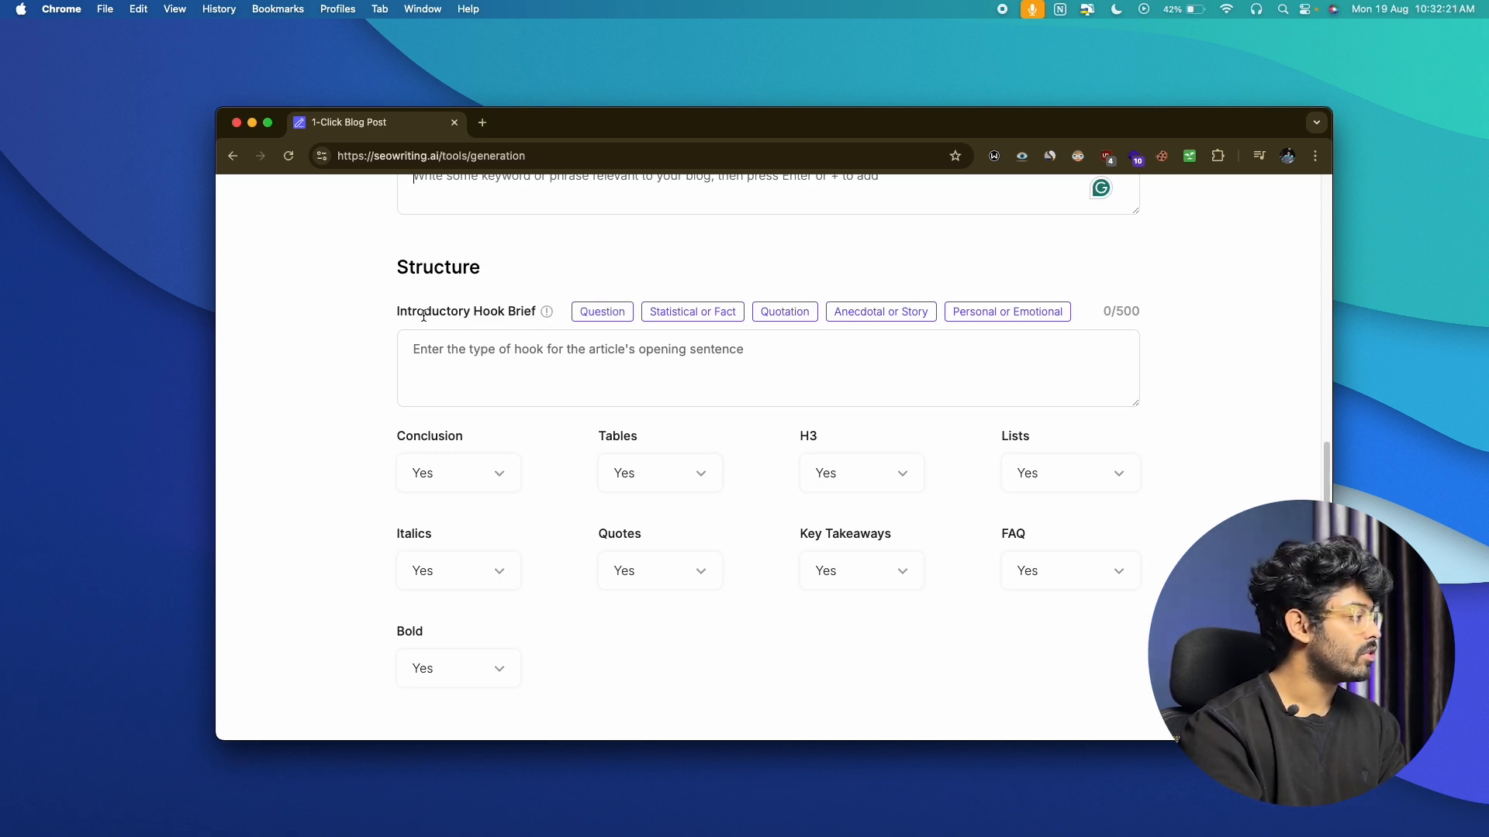
pyautogui.scroll(-1, 593, 312)
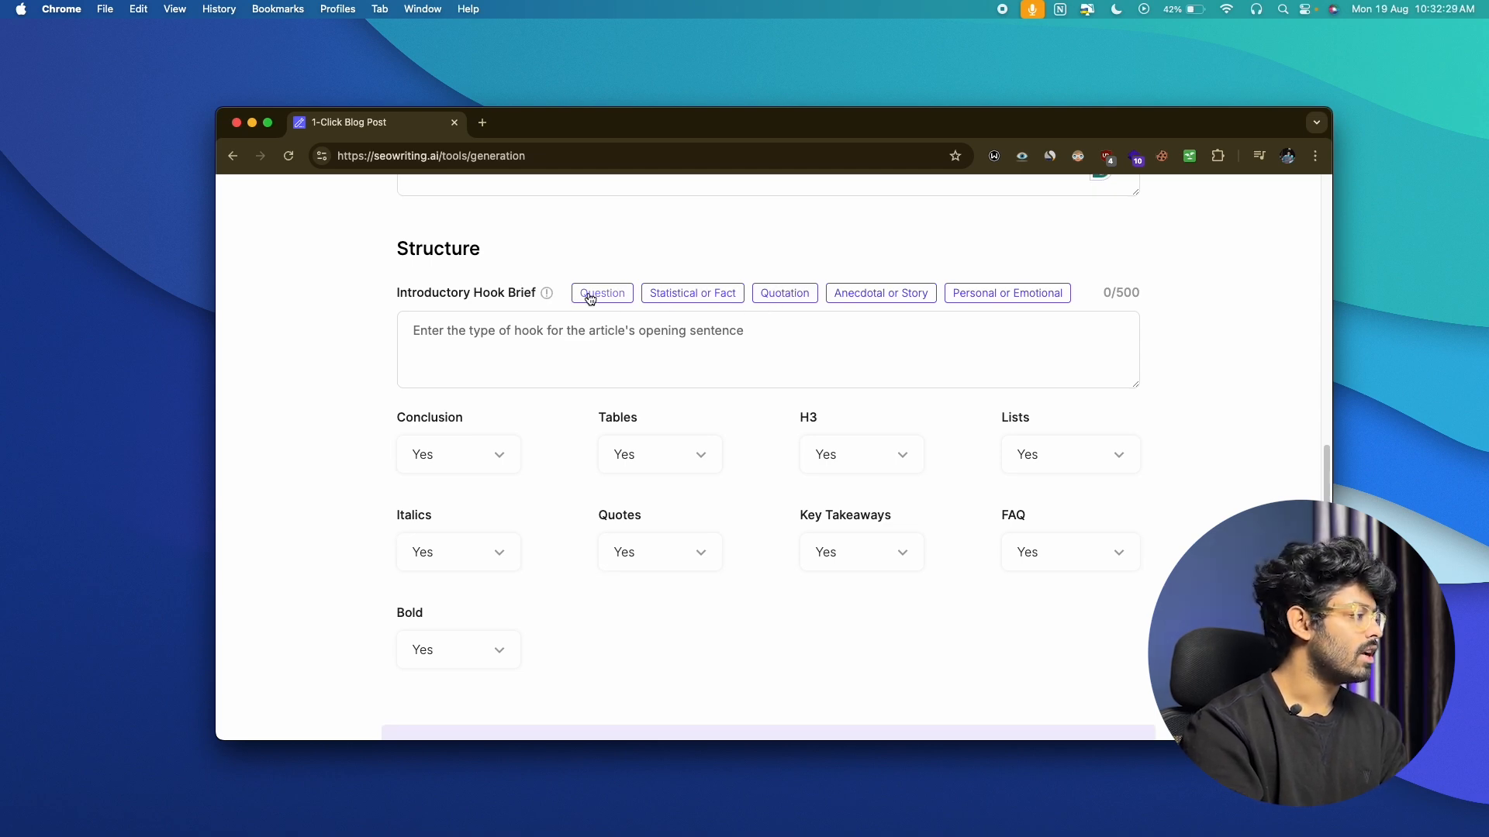
pyautogui.click(687, 296)
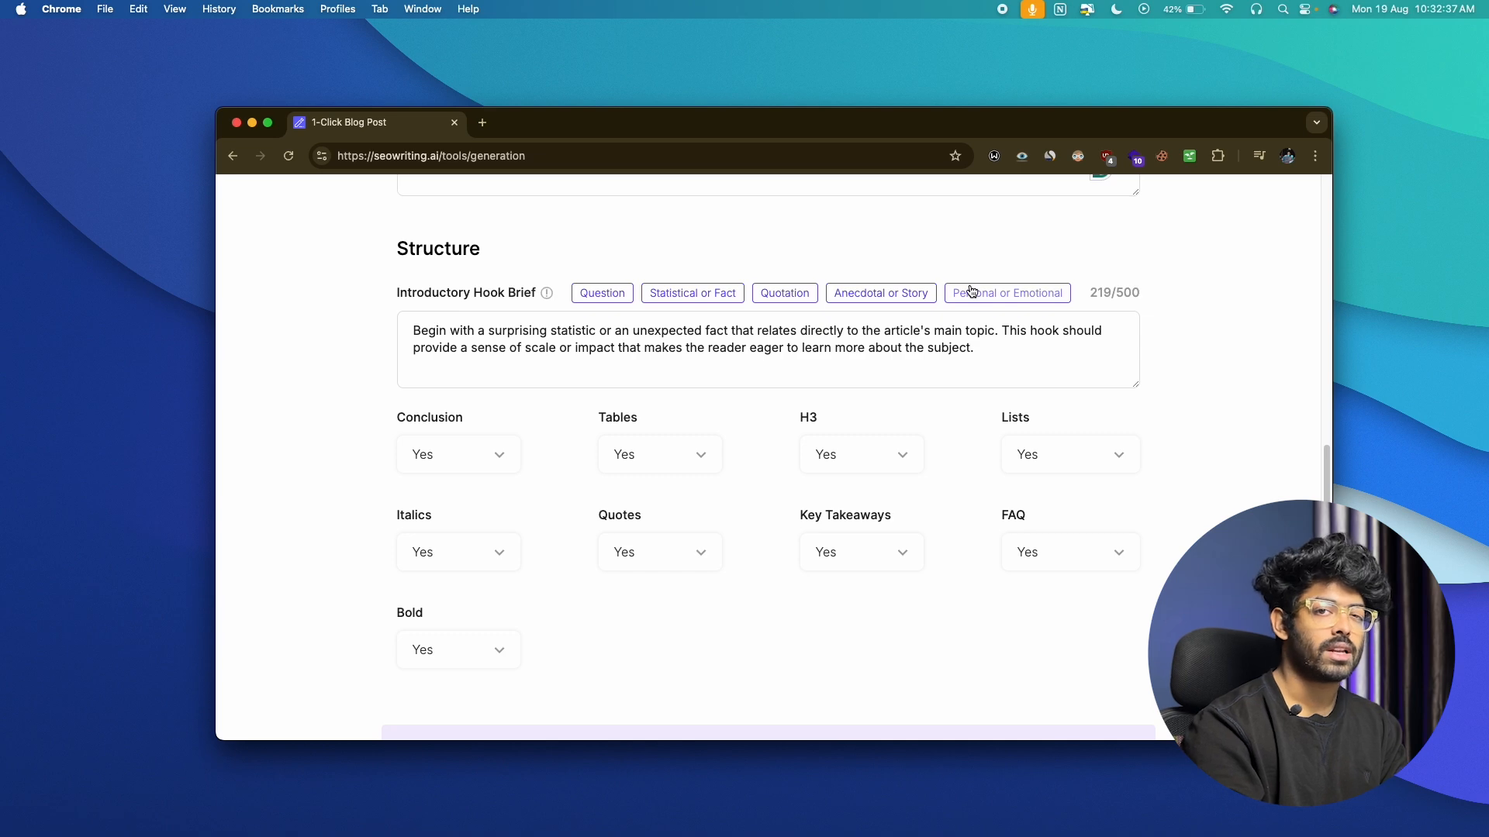
# View the available Conclusion options in the Structure section without changing the setting.
pyautogui.scroll(-2, 360, 365)
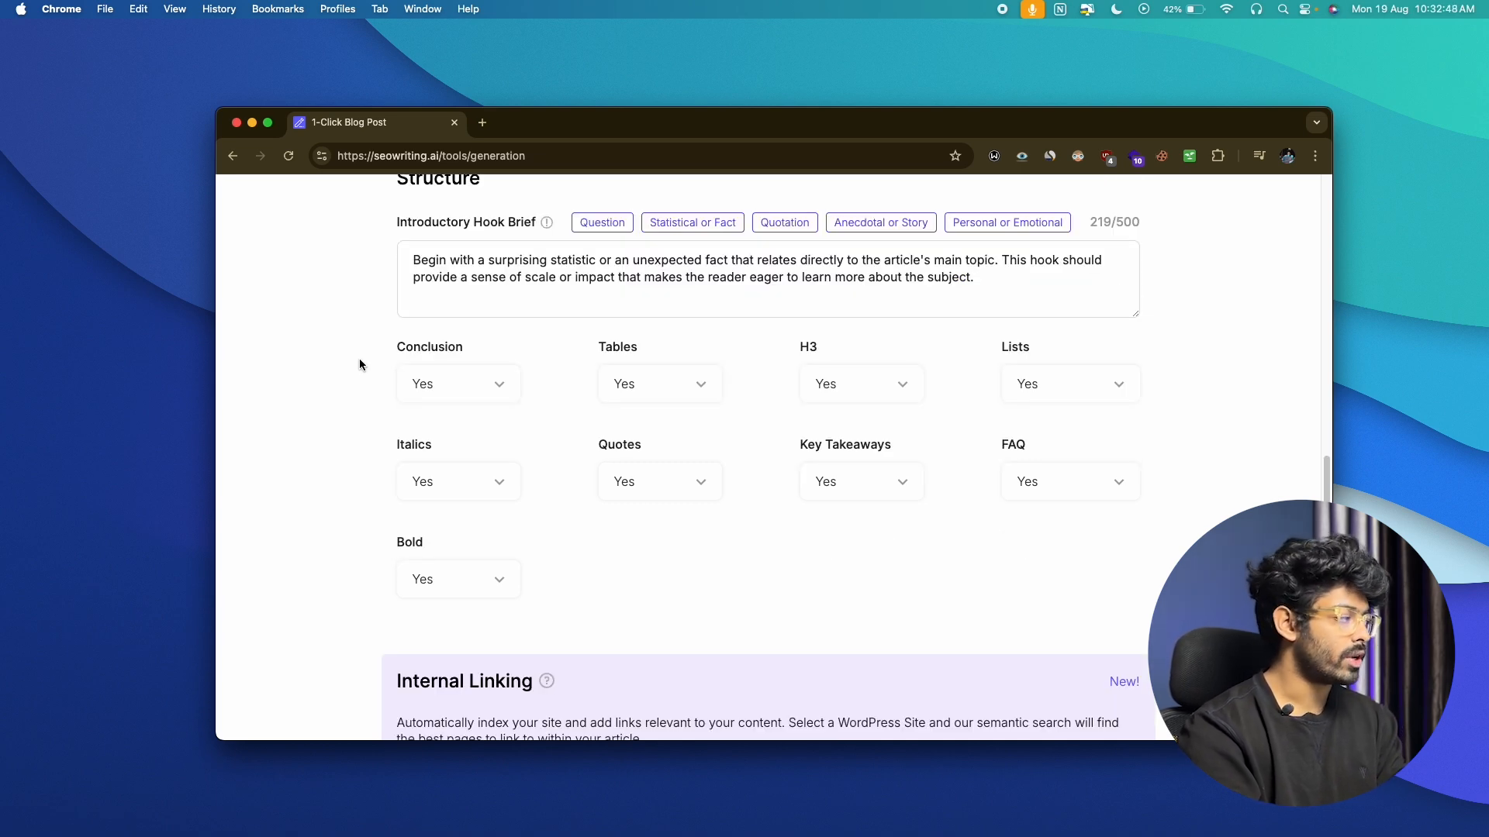
pyautogui.click(444, 386)
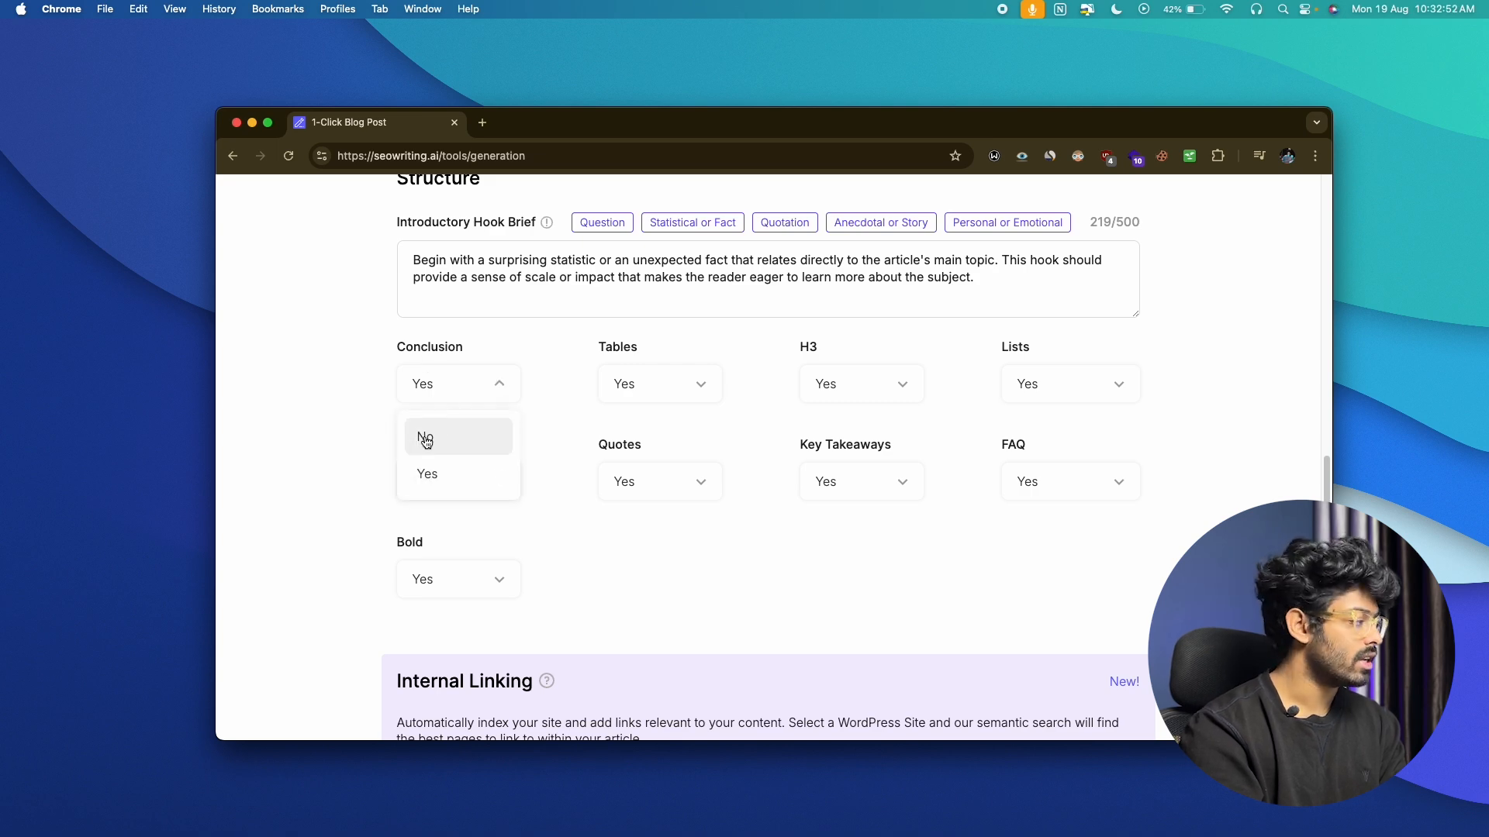
pyautogui.click(360, 451)
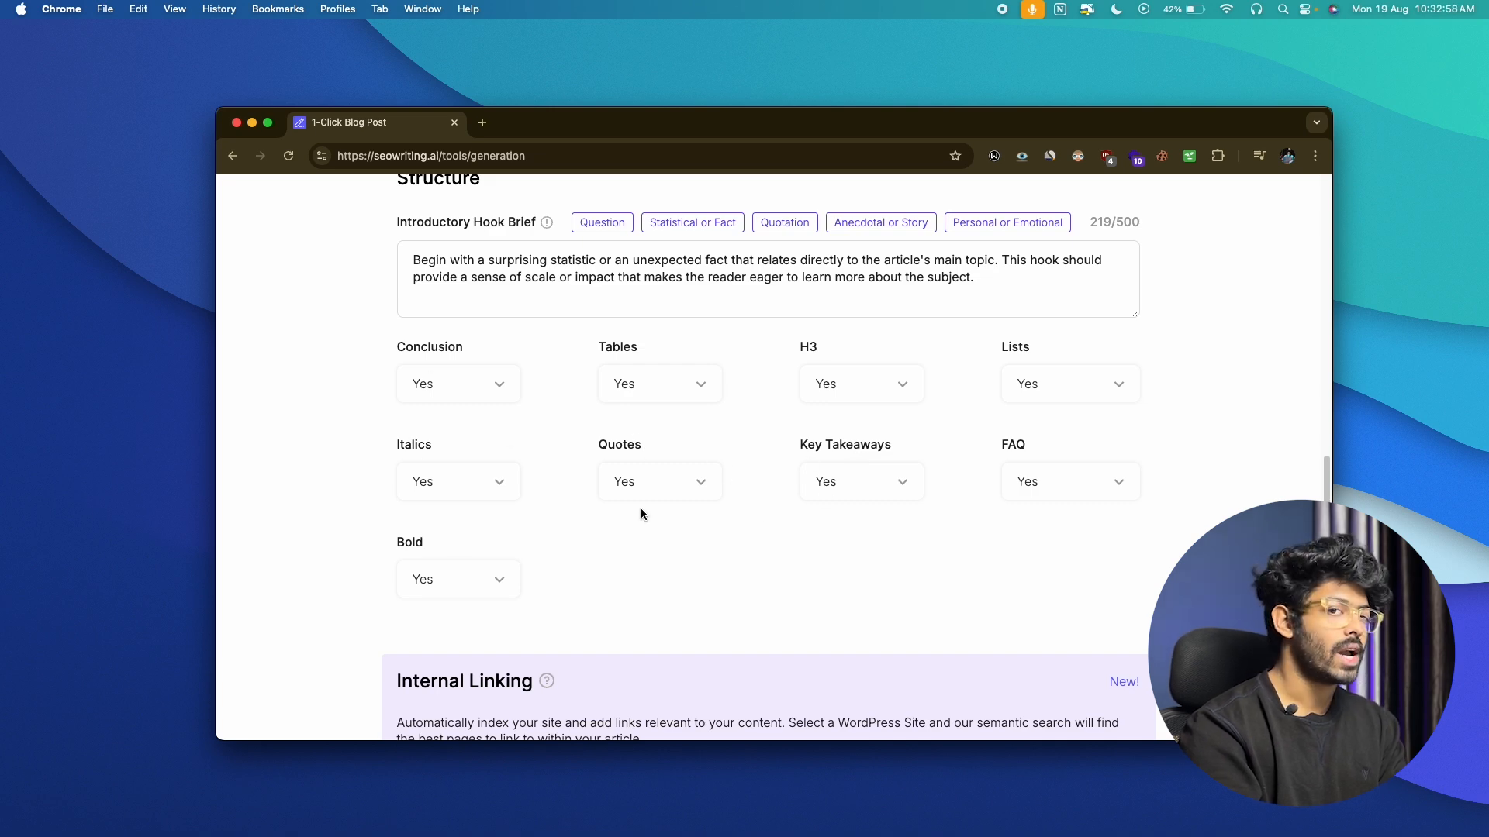
# View the WordPress site choices available for Internal Linking, leaving the selection as it is.
pyautogui.scroll(-3, 618, 463)
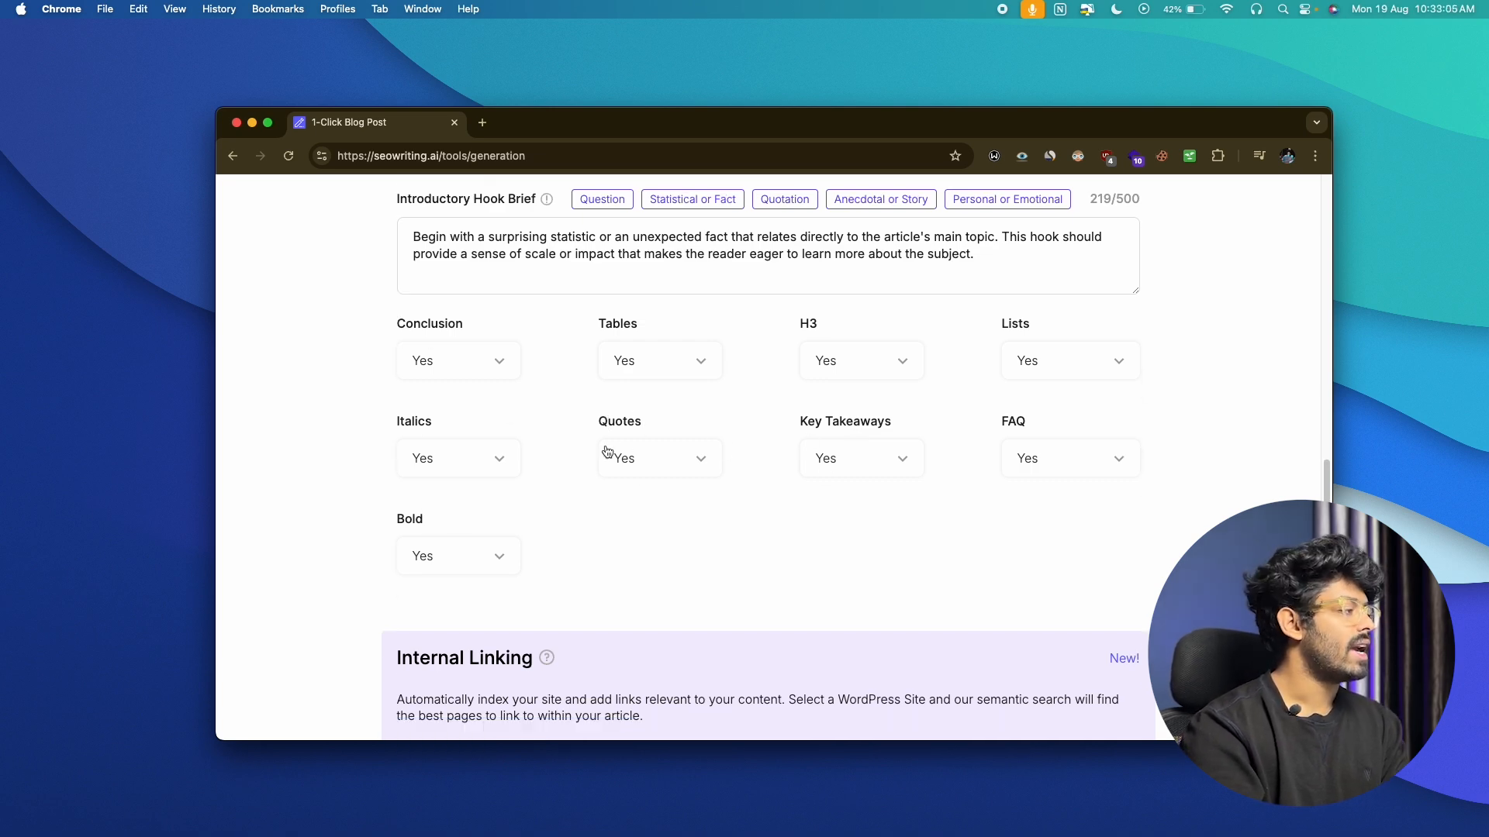
pyautogui.scroll(-2, 607, 451)
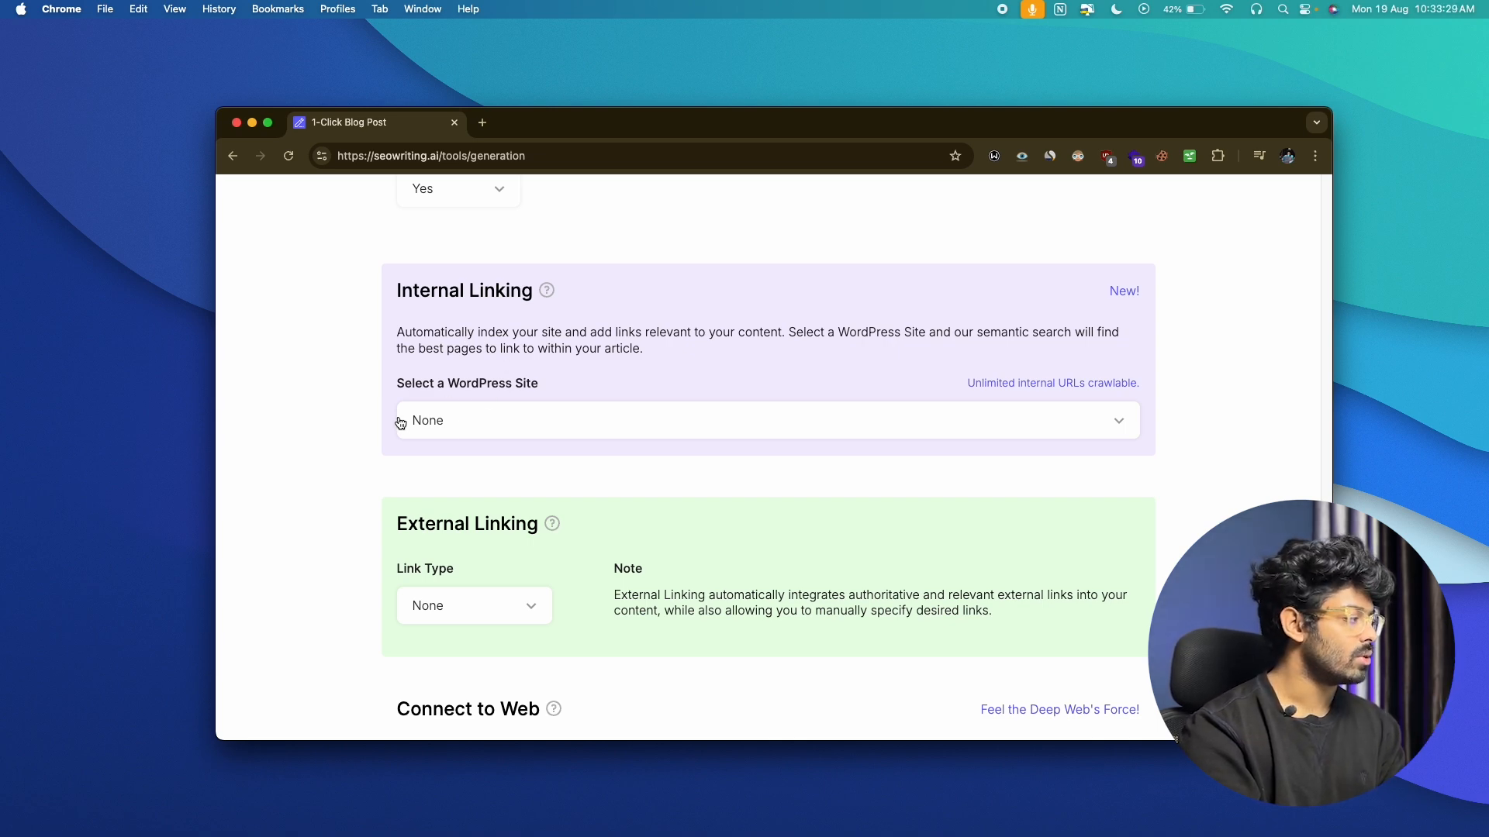
pyautogui.click(469, 437)
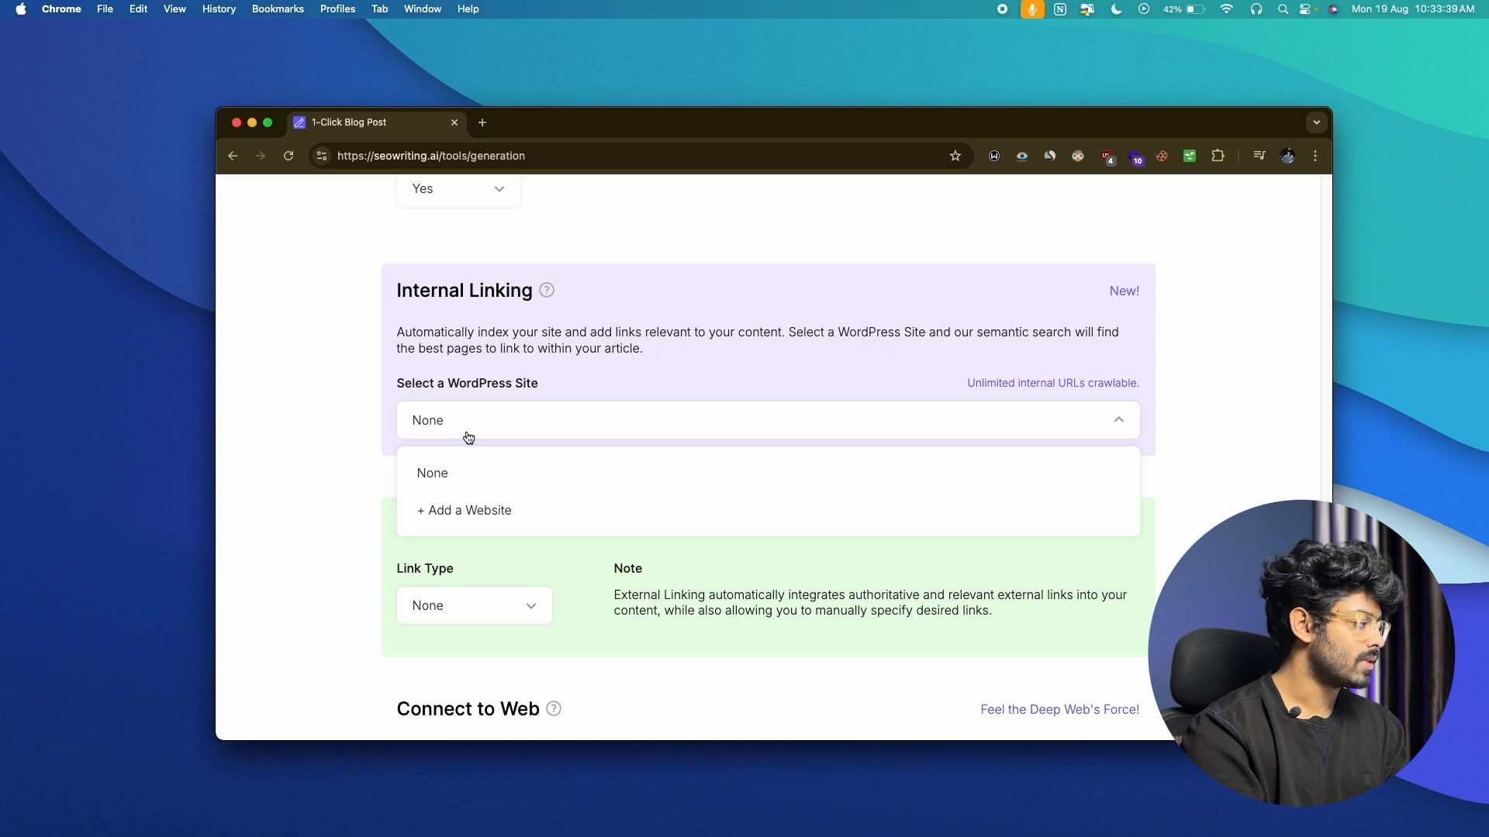
pyautogui.click(376, 480)
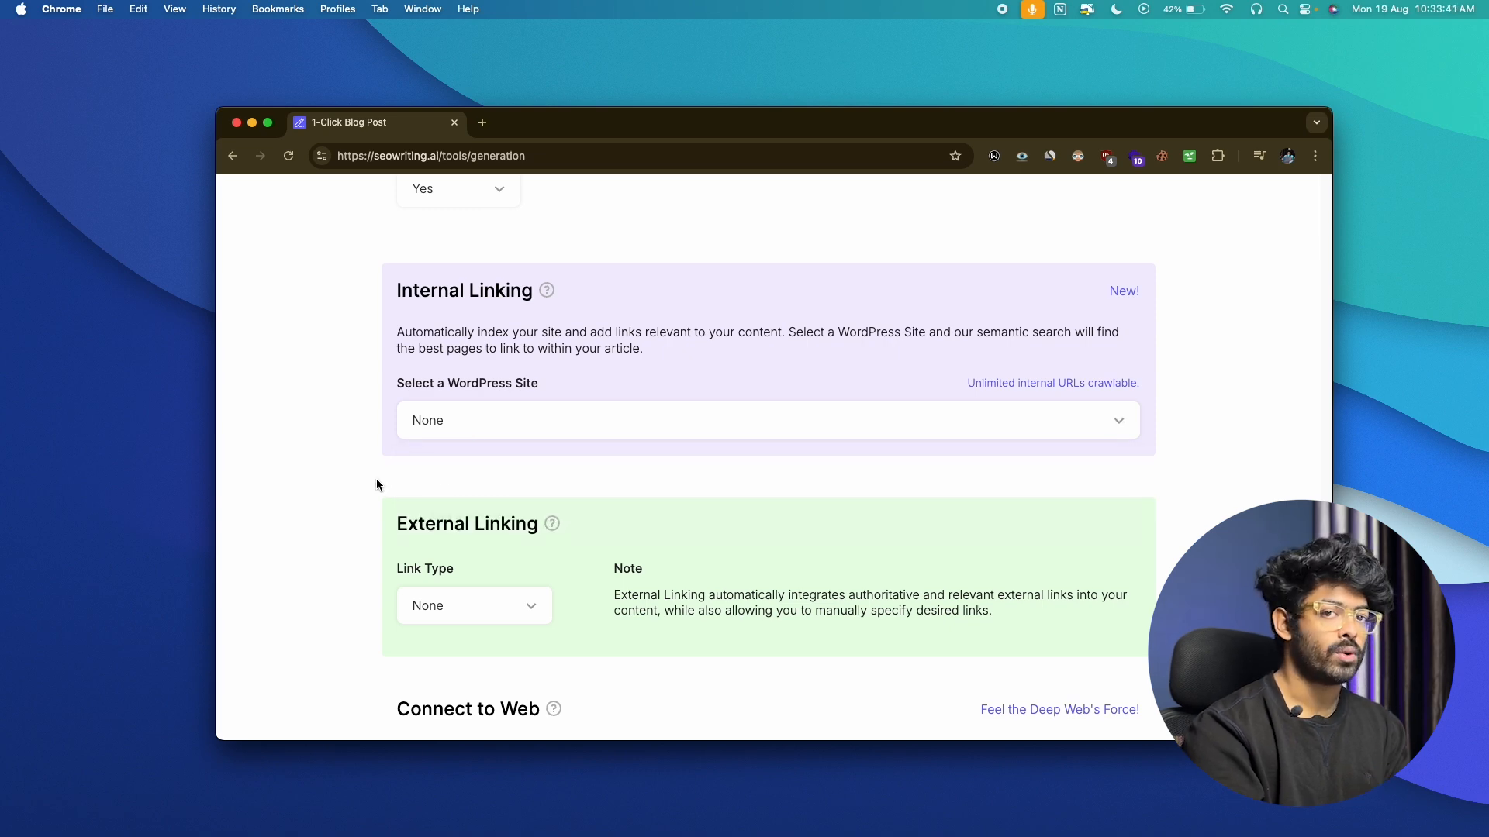
# Set the External Linking type to Automatic and the number of links to 3-4.
pyautogui.scroll(-3, 360, 402)
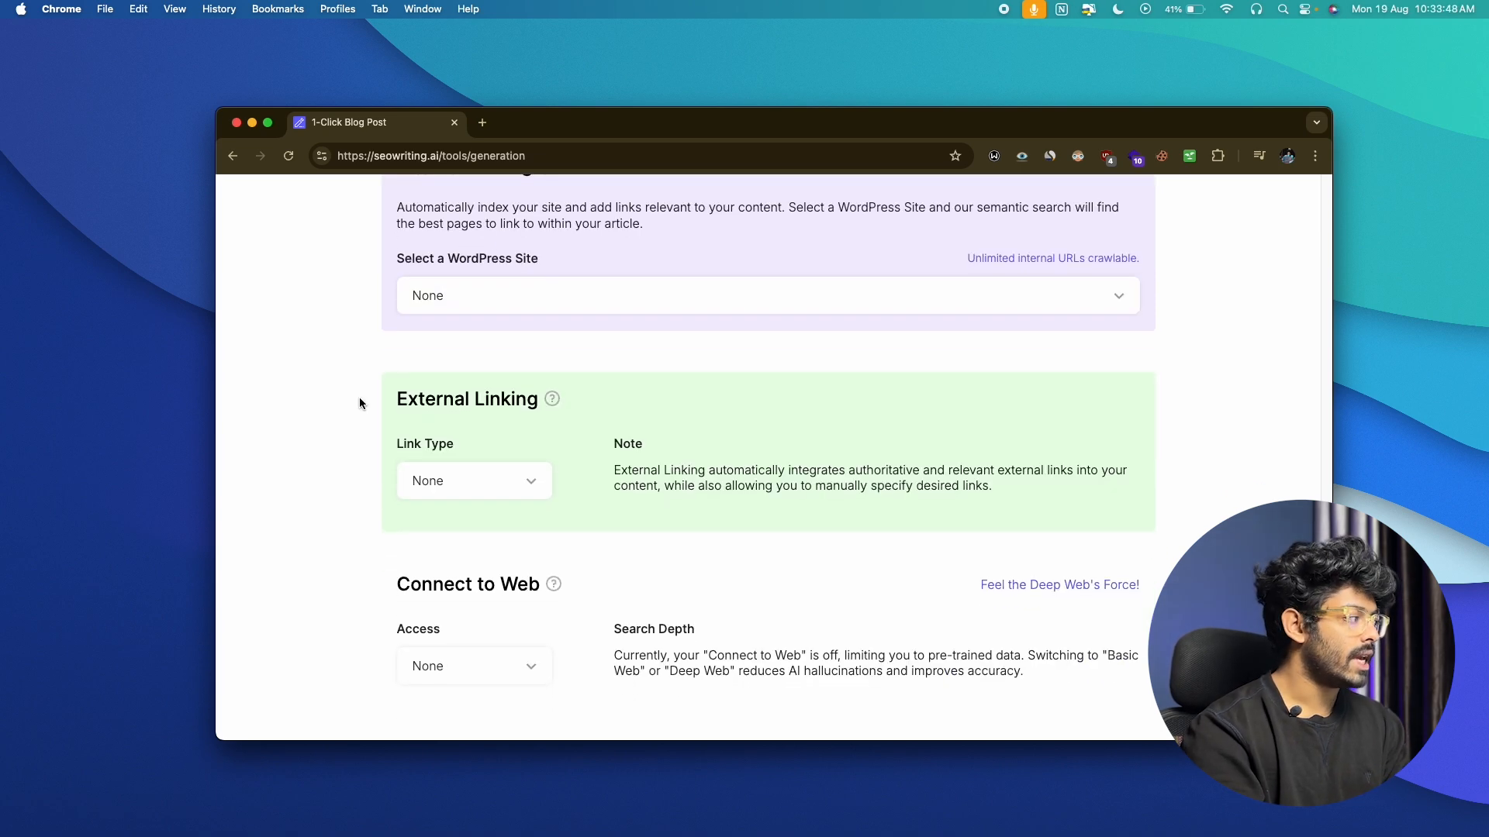
pyautogui.scroll(-1, 359, 399)
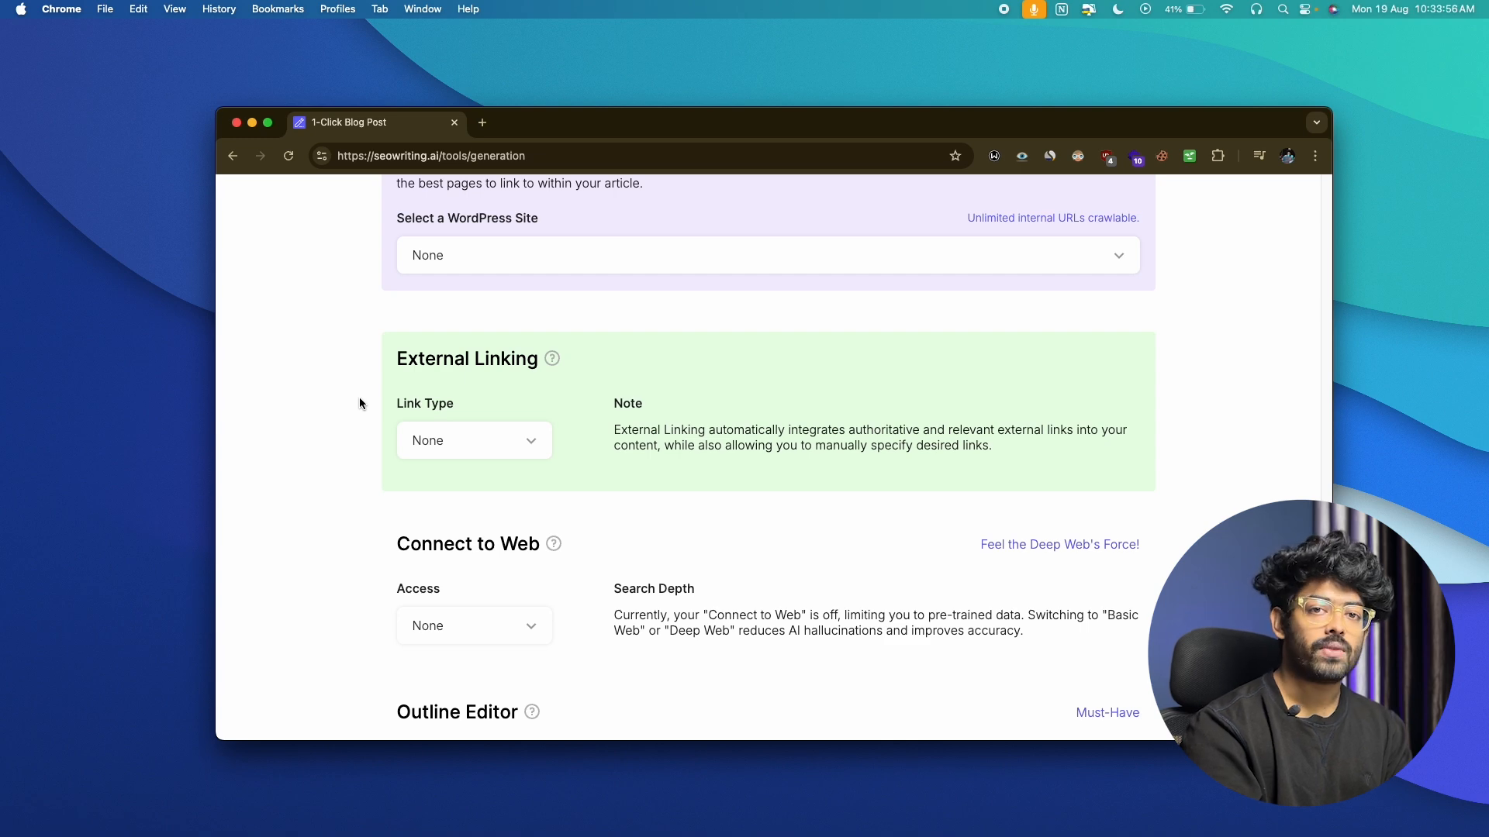
pyautogui.click(455, 443)
pyautogui.click(448, 577)
pyautogui.scroll(-2, 531, 467)
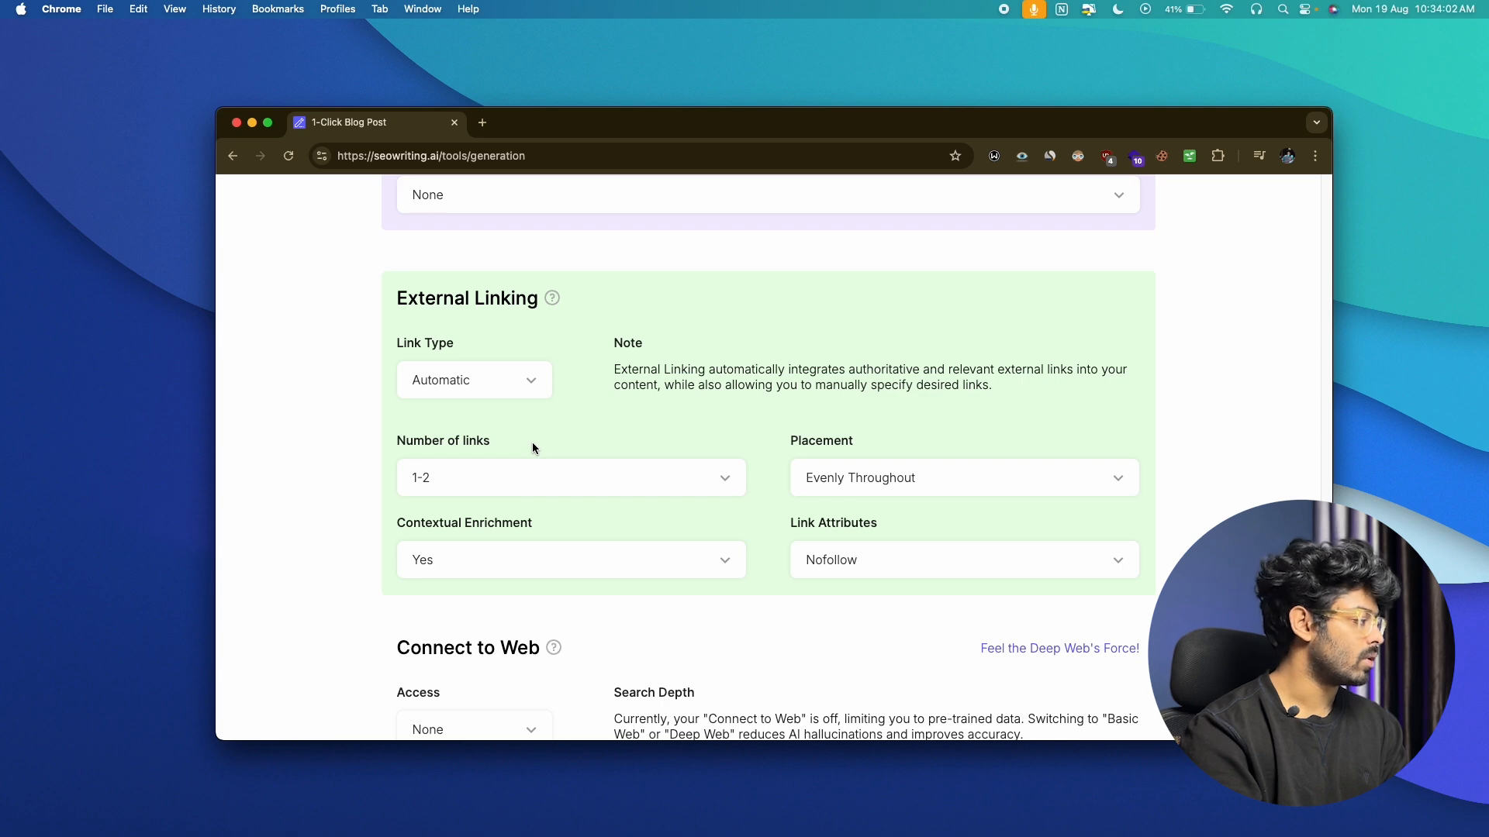
pyautogui.scroll(-2, 532, 448)
pyautogui.click(541, 397)
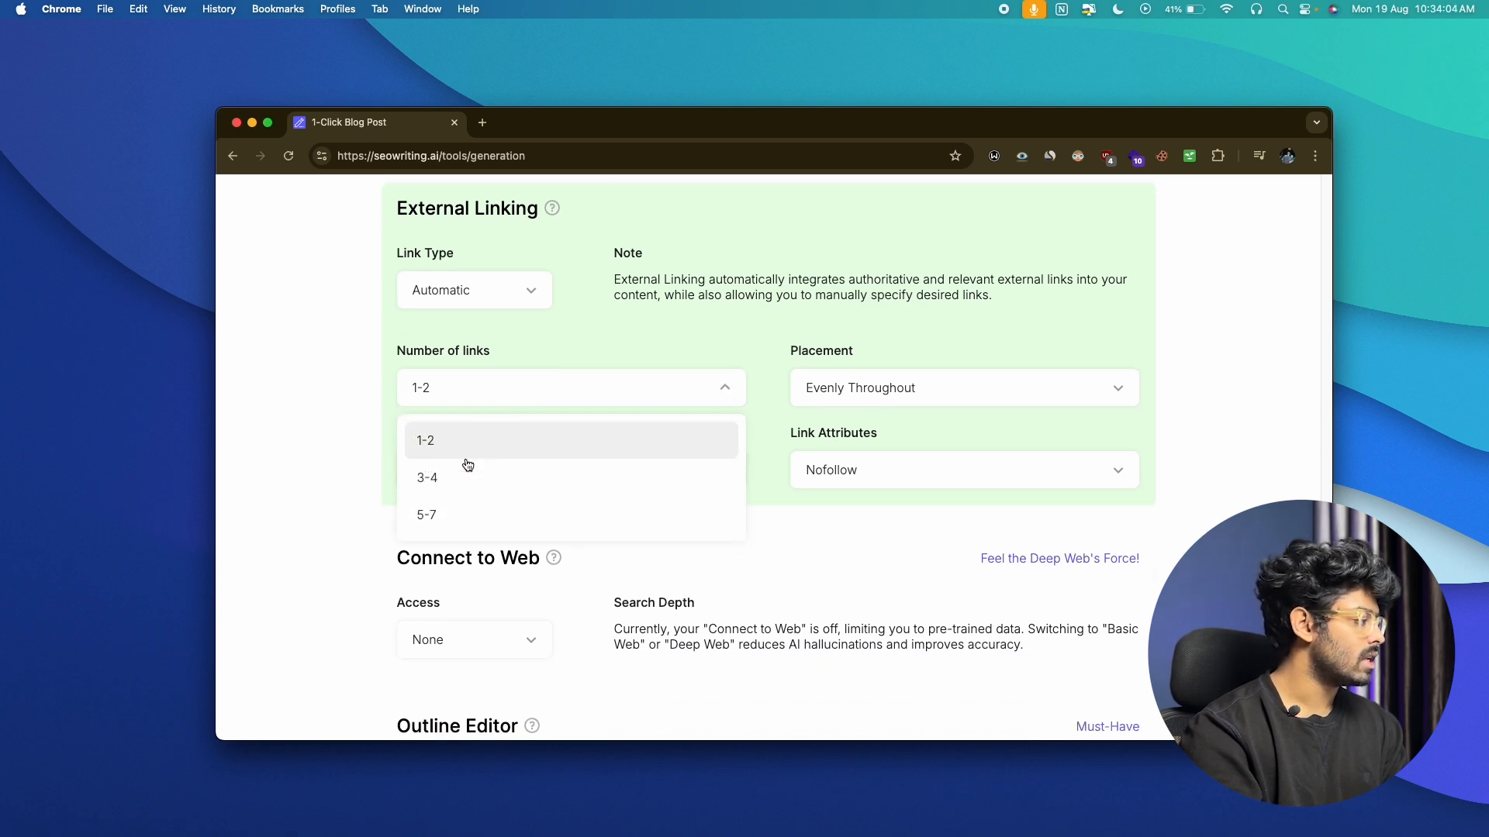
pyautogui.click(439, 478)
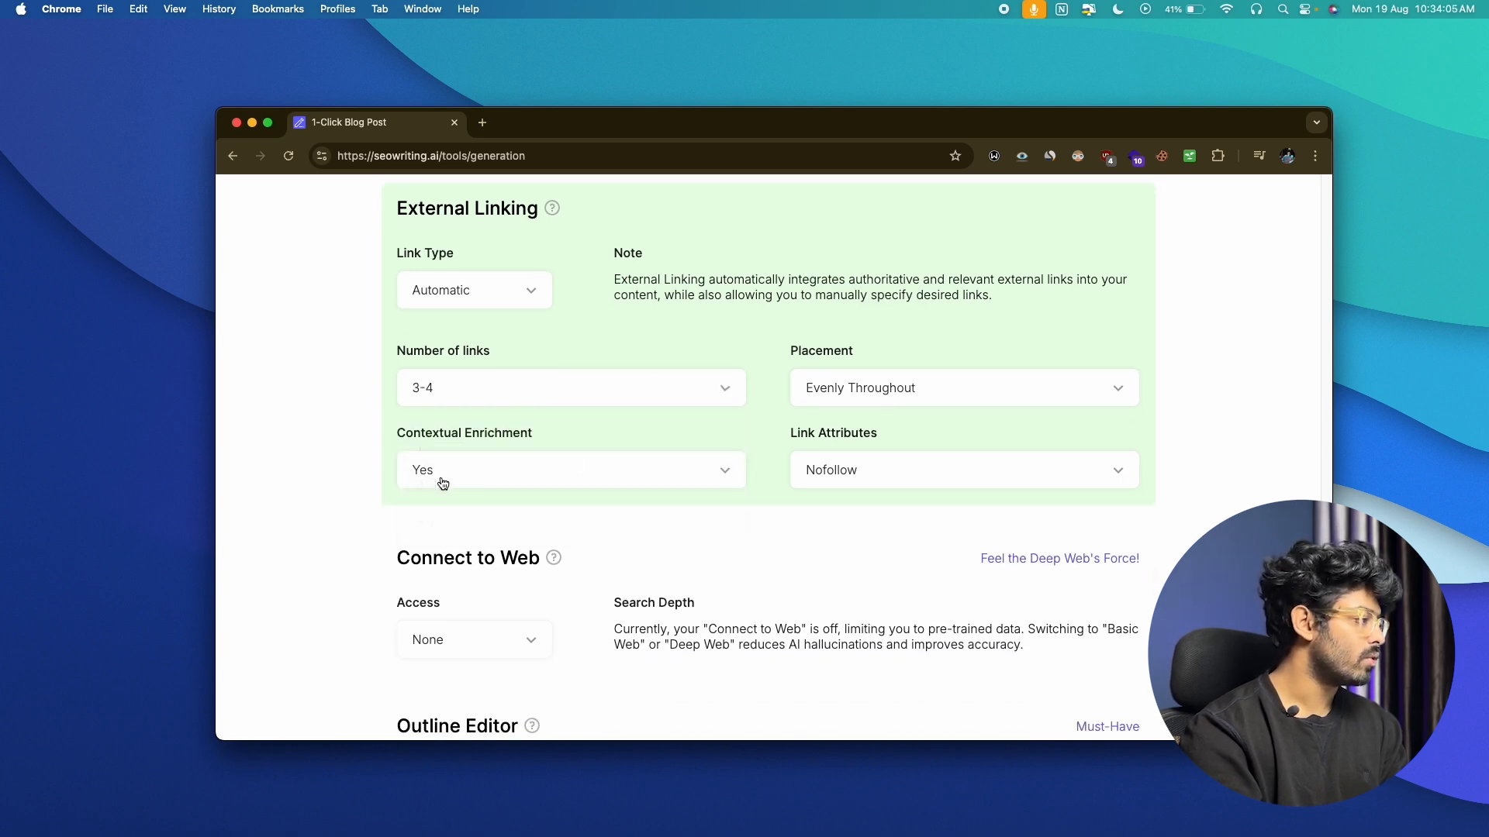
# Choose Evenly Throughout as the external link placement, Yes for Contextual Enrichment and Nofollow for Link Attributes.
pyautogui.click(834, 398)
pyautogui.click(844, 475)
pyautogui.scroll(-1, 542, 502)
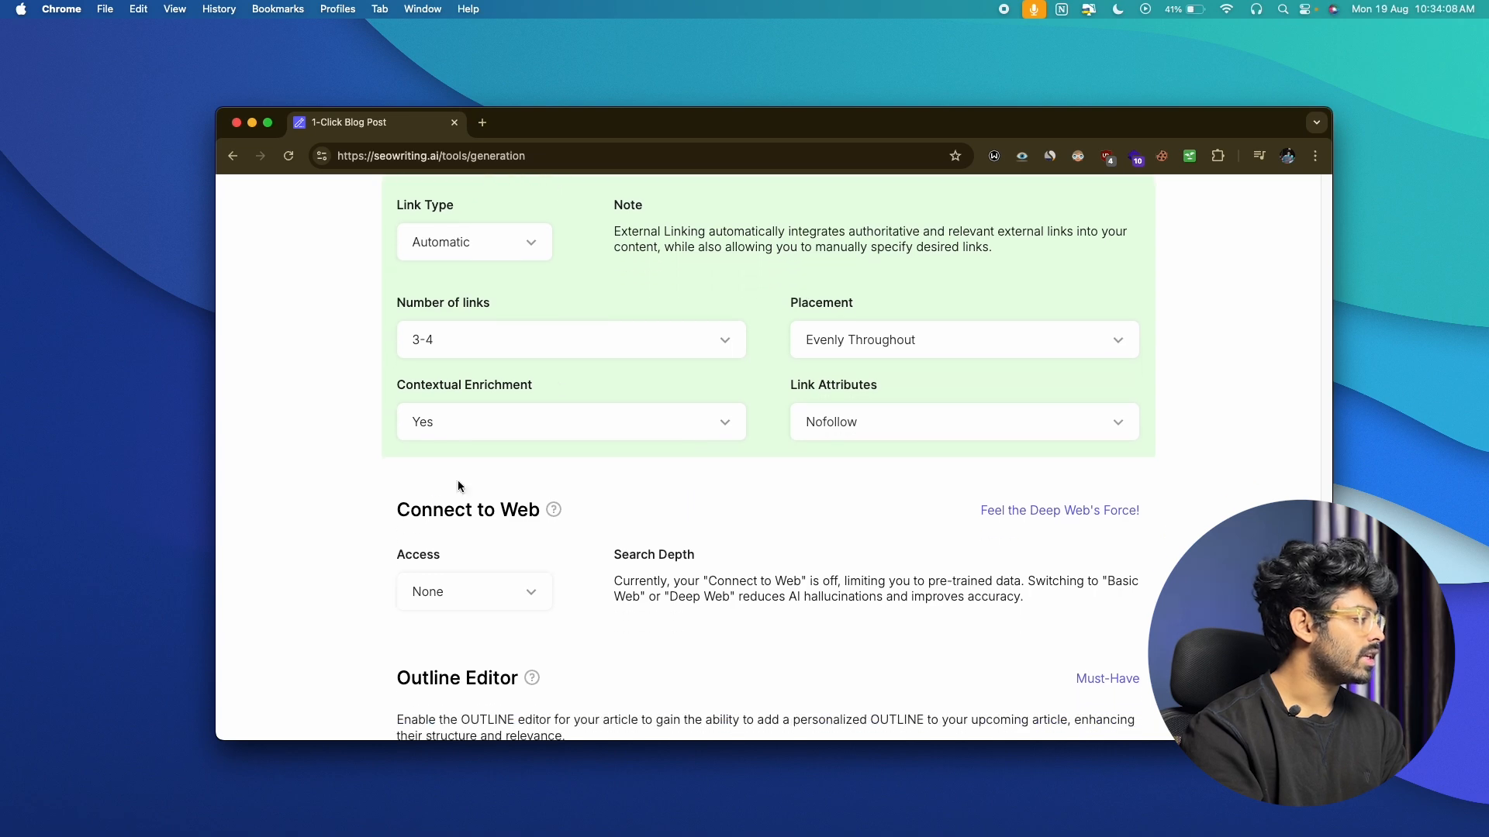
pyautogui.click(428, 419)
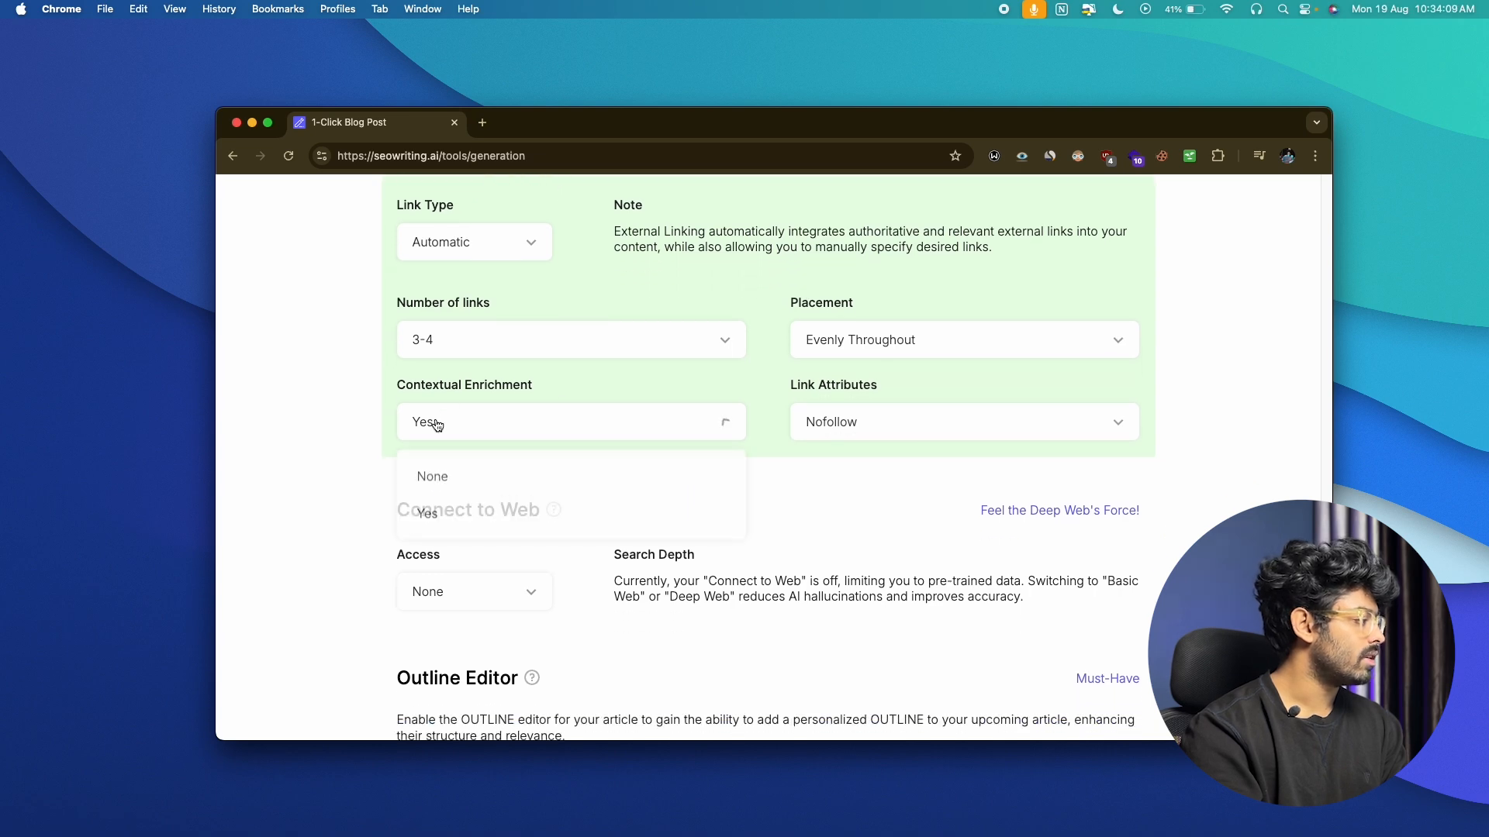
pyautogui.click(424, 513)
pyautogui.click(830, 420)
pyautogui.click(830, 512)
# Set Connect to Web access to Deep Web and turn Citations to Yes.
pyautogui.scroll(-1, 385, 370)
pyautogui.scroll(-3, 385, 370)
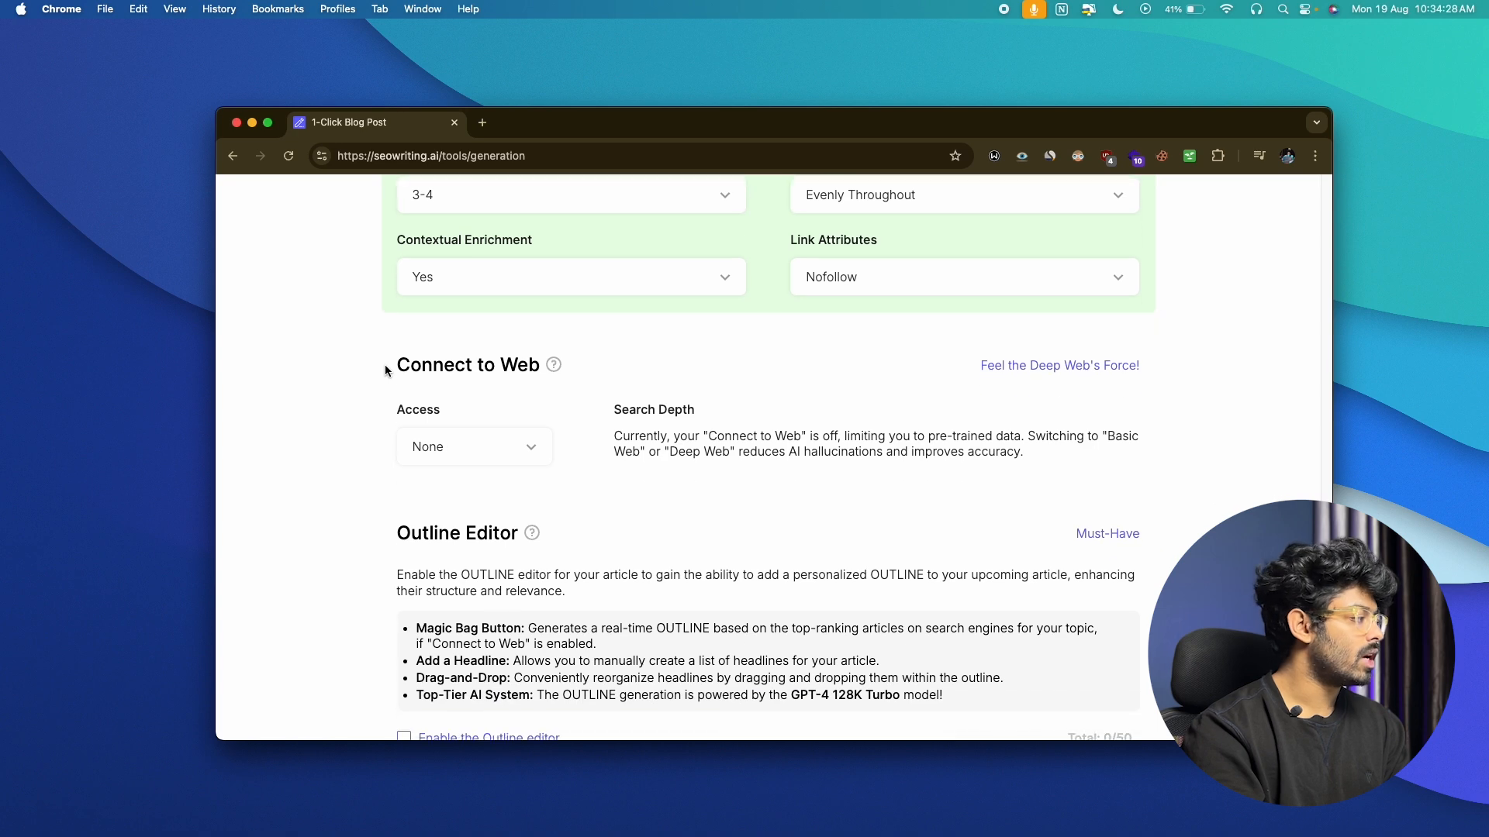
pyautogui.click(460, 445)
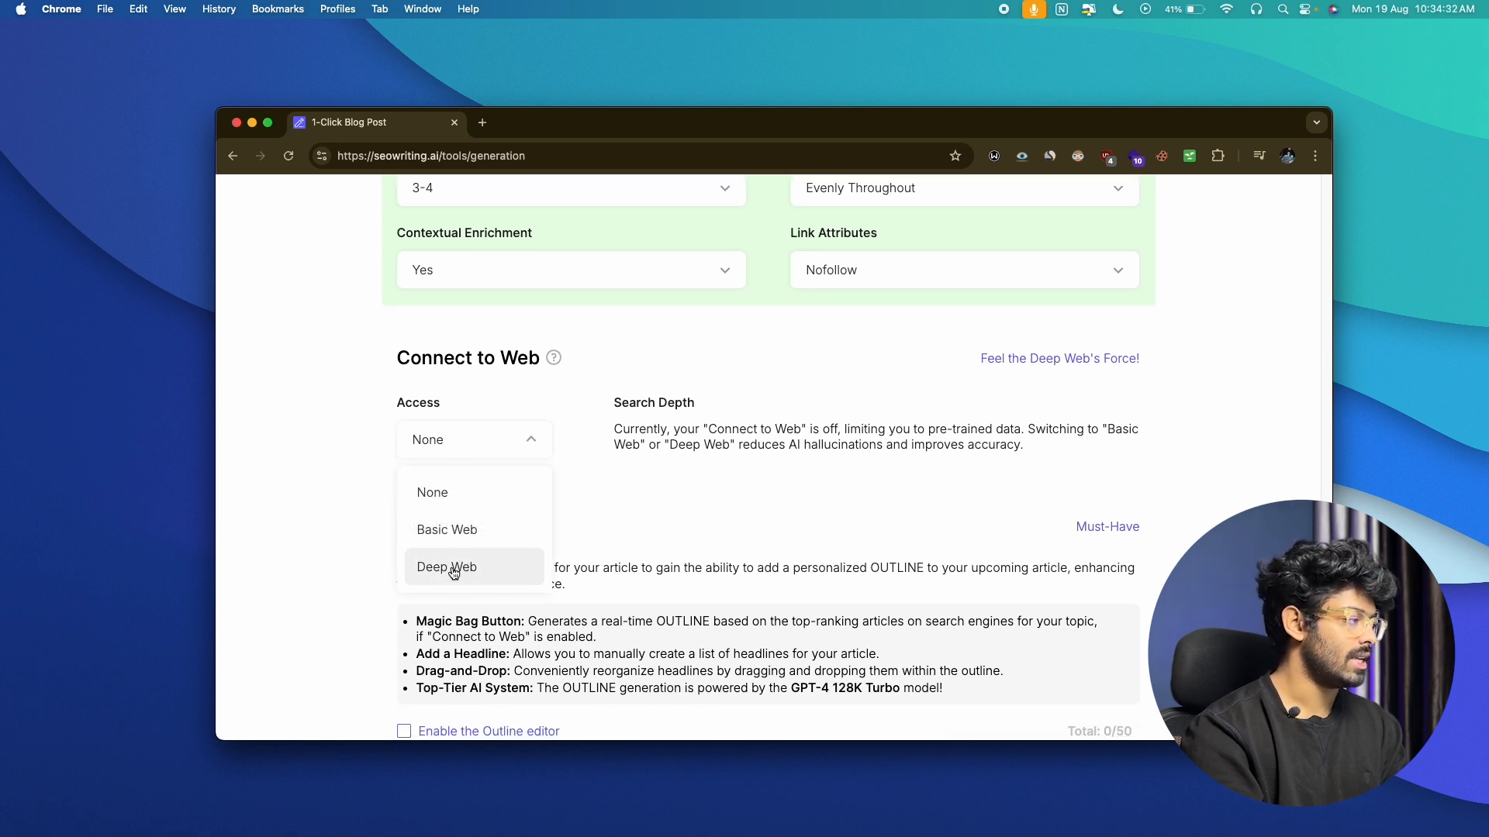
pyautogui.click(453, 573)
pyautogui.scroll(-3, 337, 435)
pyautogui.click(464, 429)
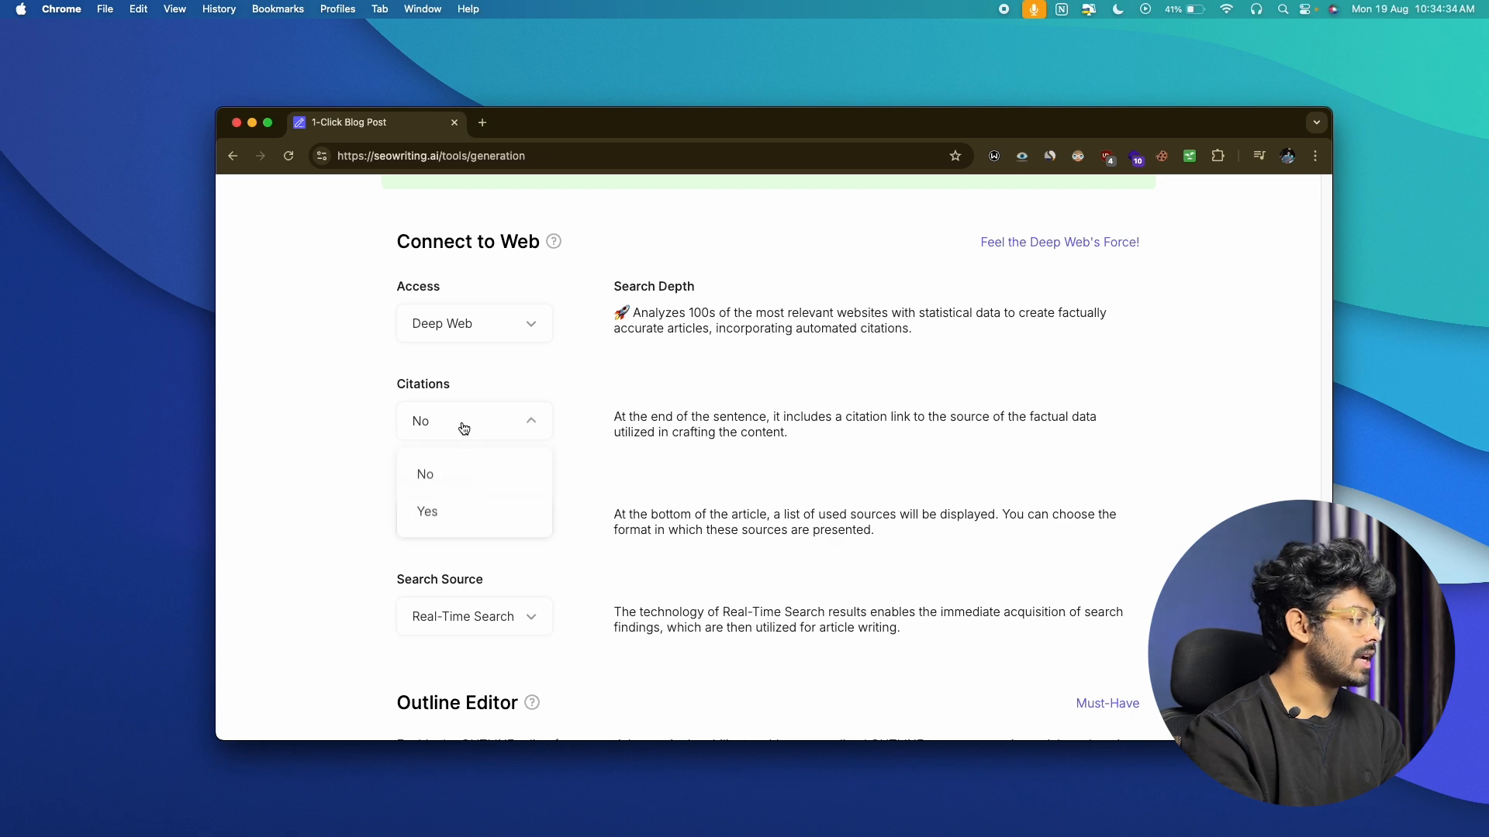
pyautogui.click(426, 511)
# Choose No for Source Links and view the Search Source options.
pyautogui.click(482, 519)
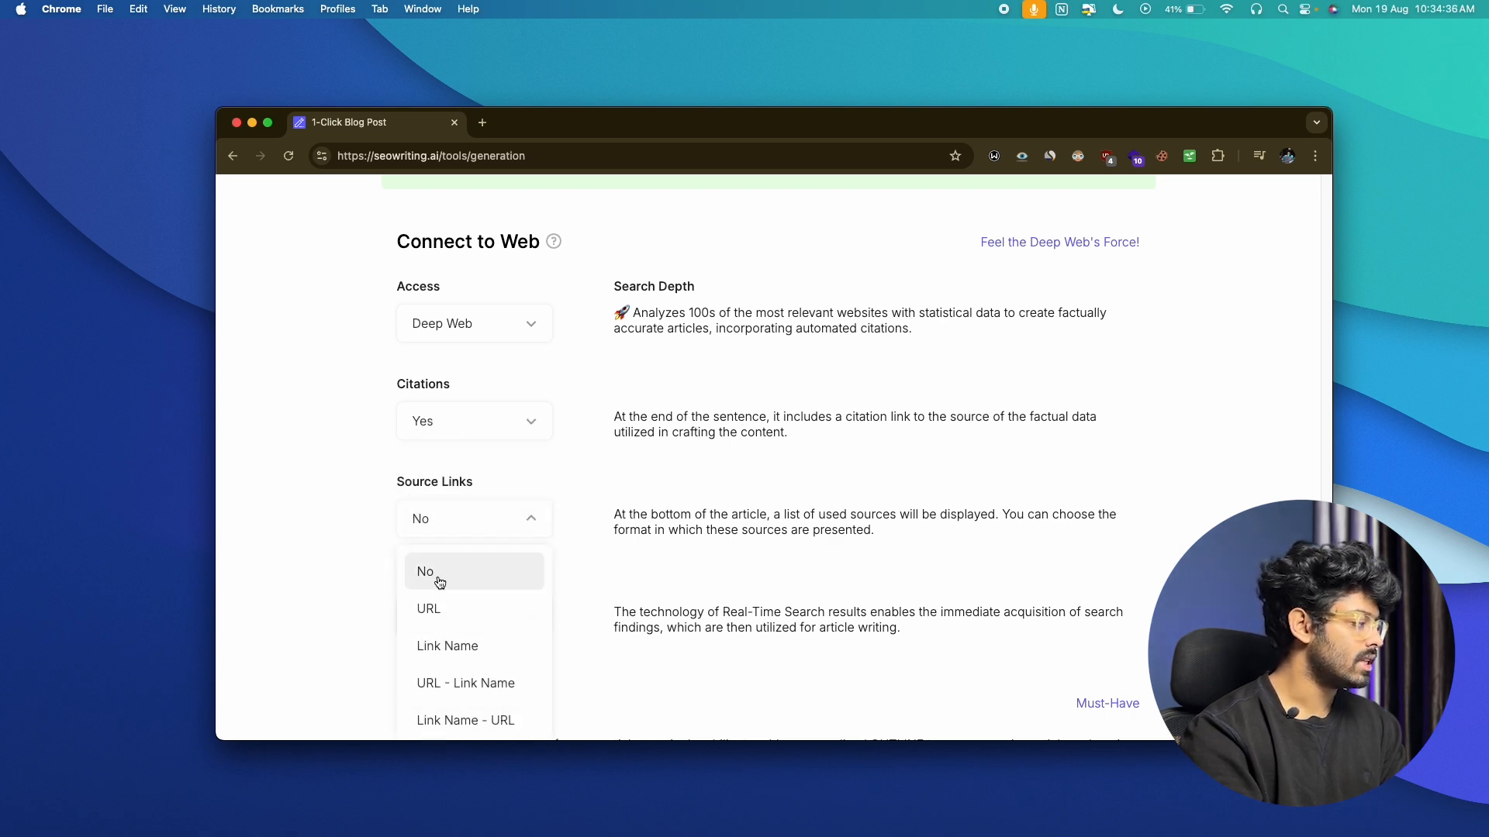
pyautogui.click(425, 571)
pyautogui.scroll(-3, 355, 537)
pyautogui.click(488, 506)
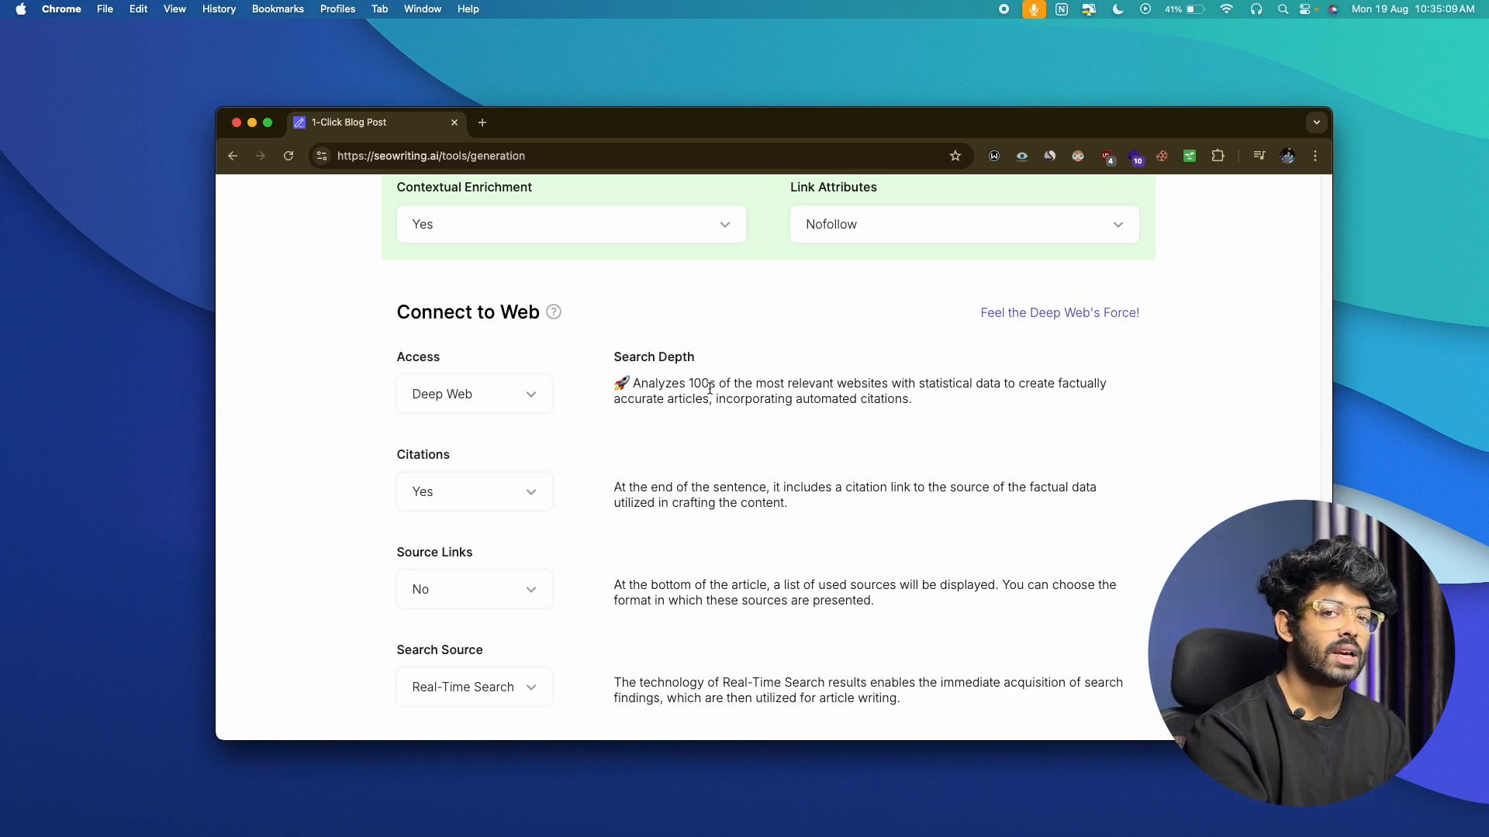
# Enable the Outline editor and generate an article outline with Magic bag.
pyautogui.scroll(-2, 709, 387)
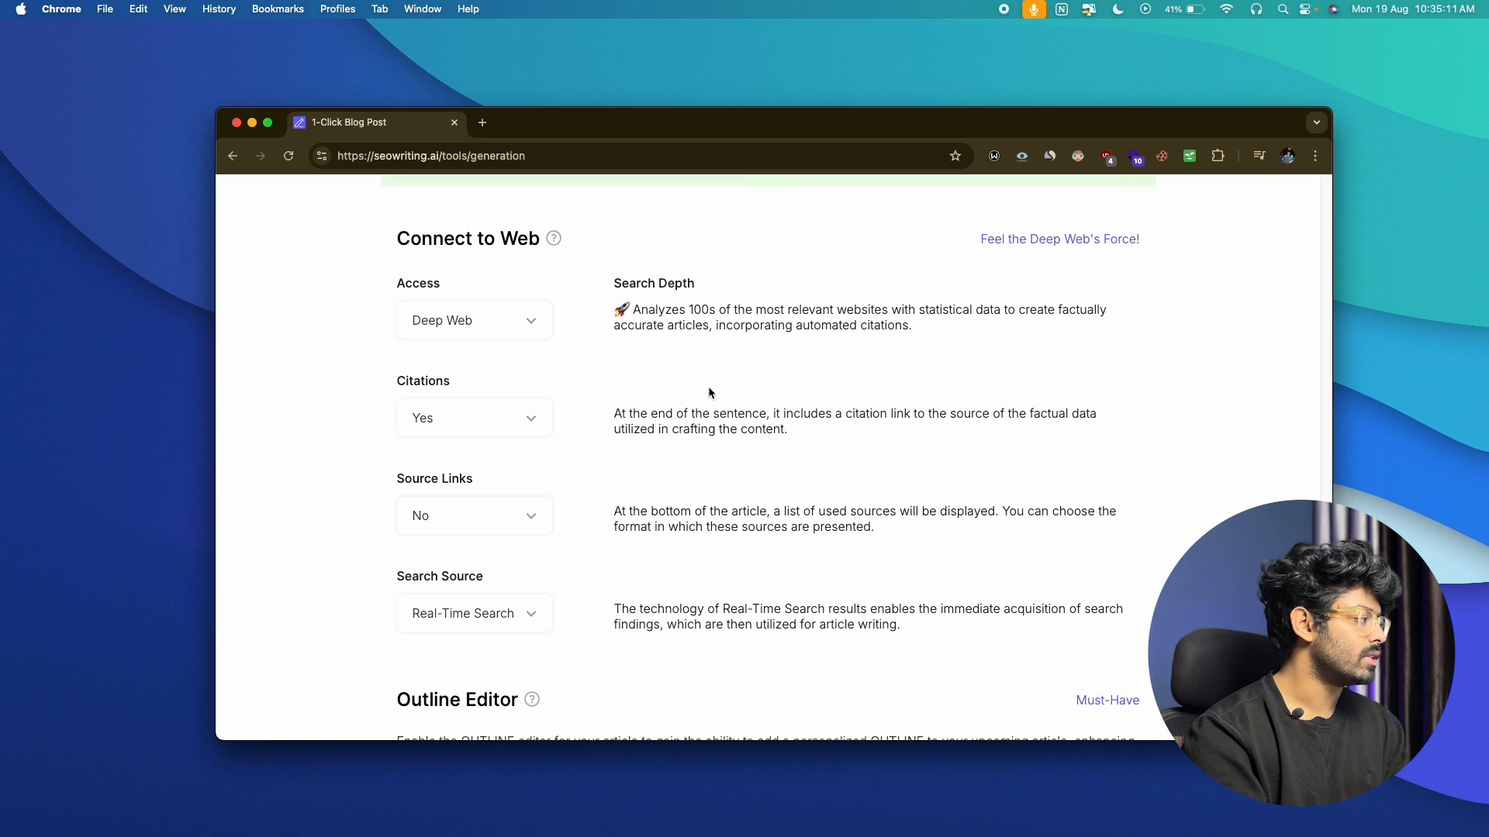
pyautogui.scroll(-3, 479, 318)
pyautogui.scroll(-2, 475, 316)
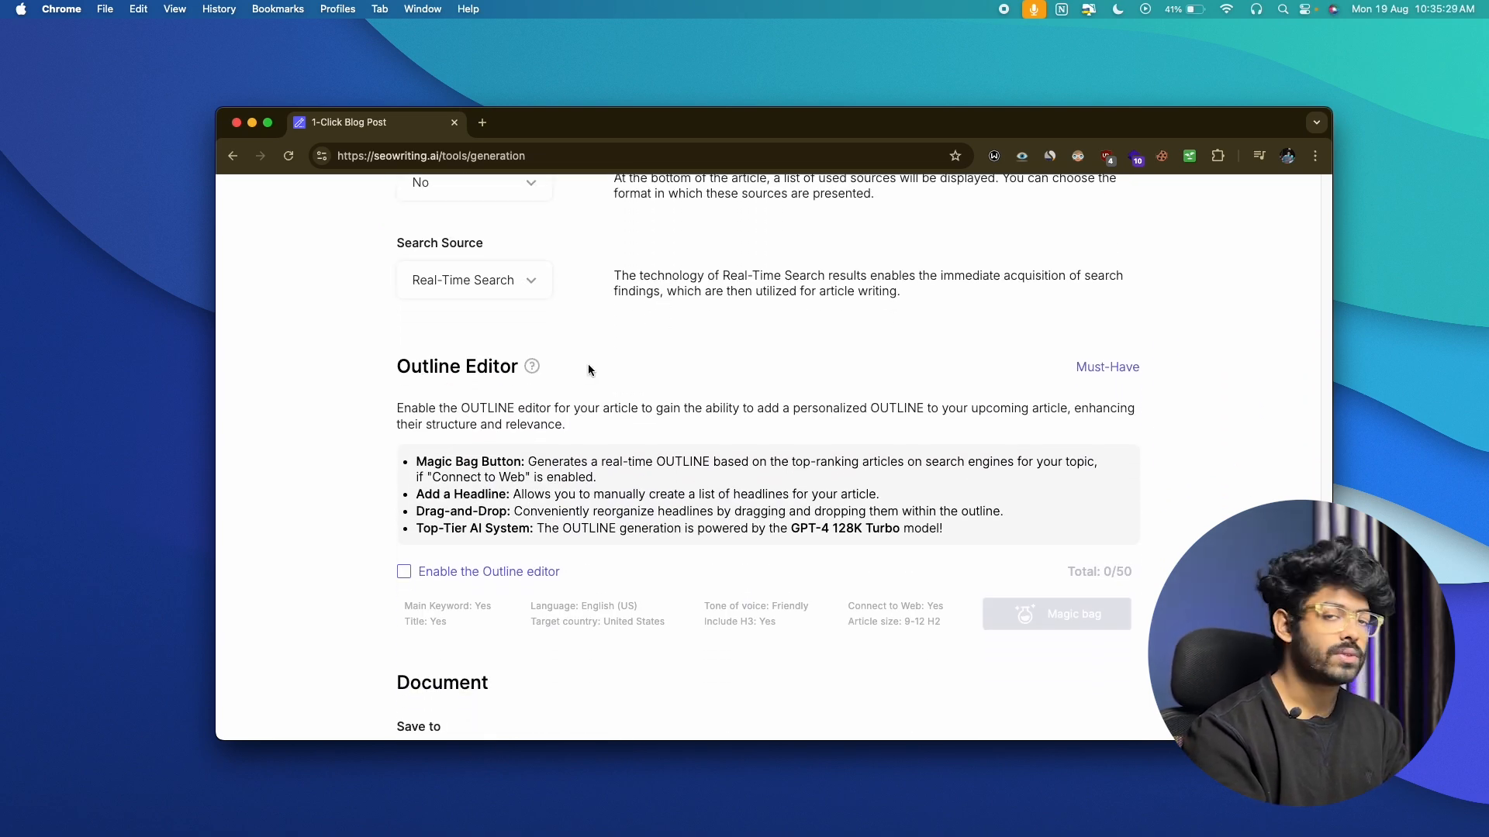
pyautogui.scroll(-1, 588, 366)
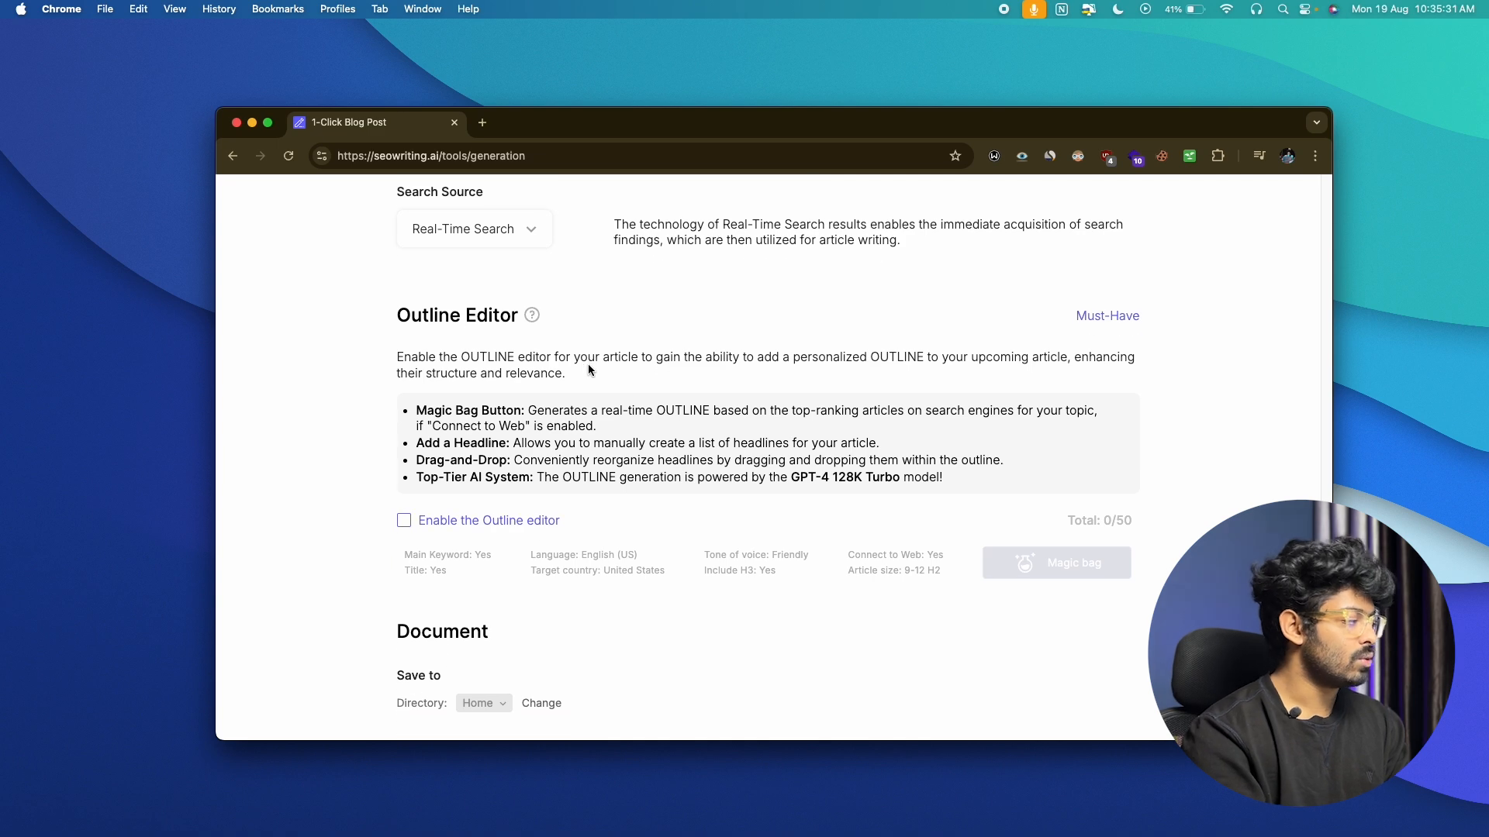
pyautogui.scroll(-1, 588, 365)
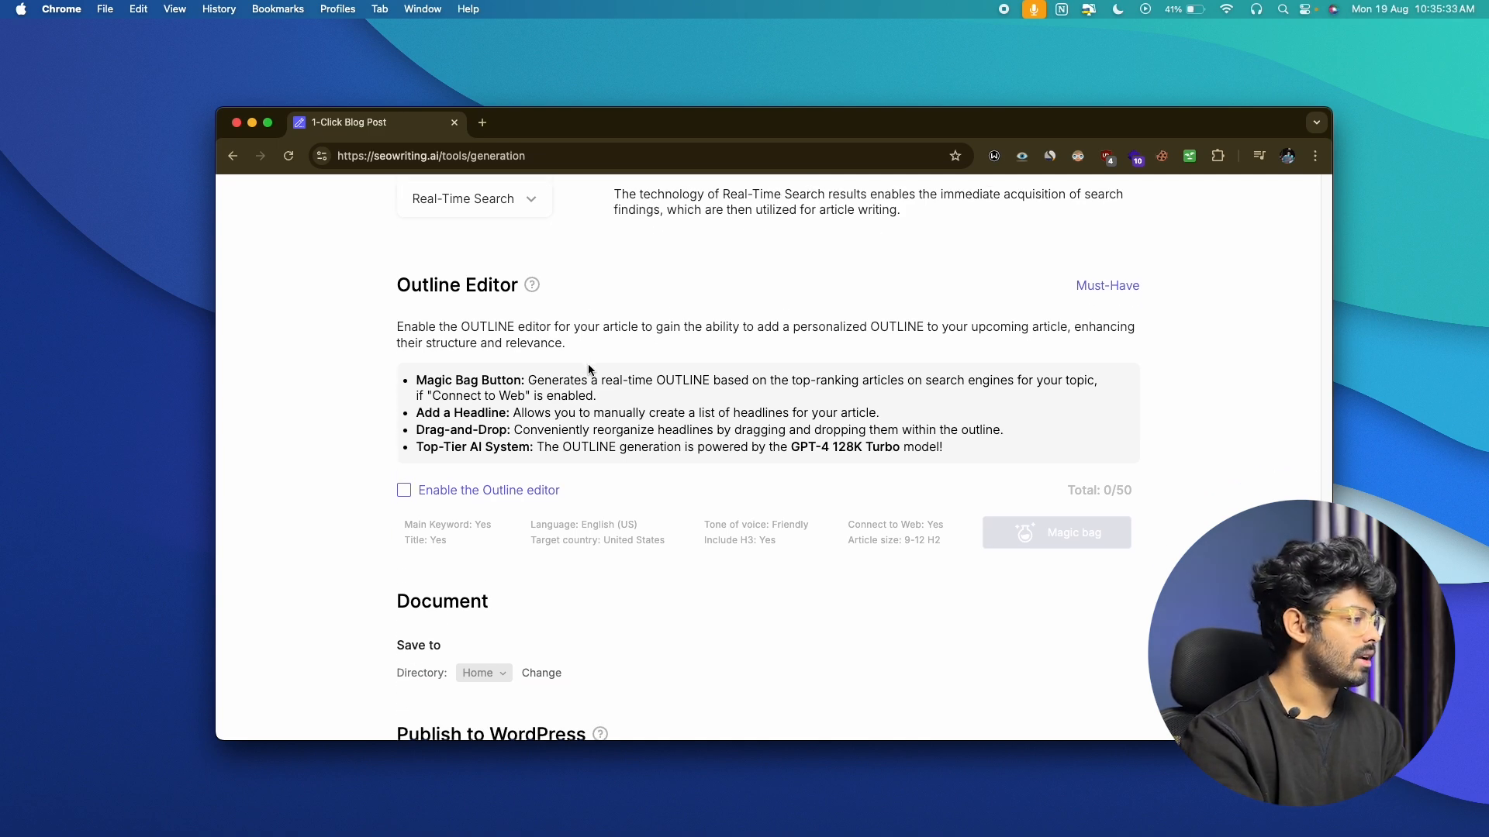
pyautogui.click(404, 471)
pyautogui.scroll(-2, 578, 445)
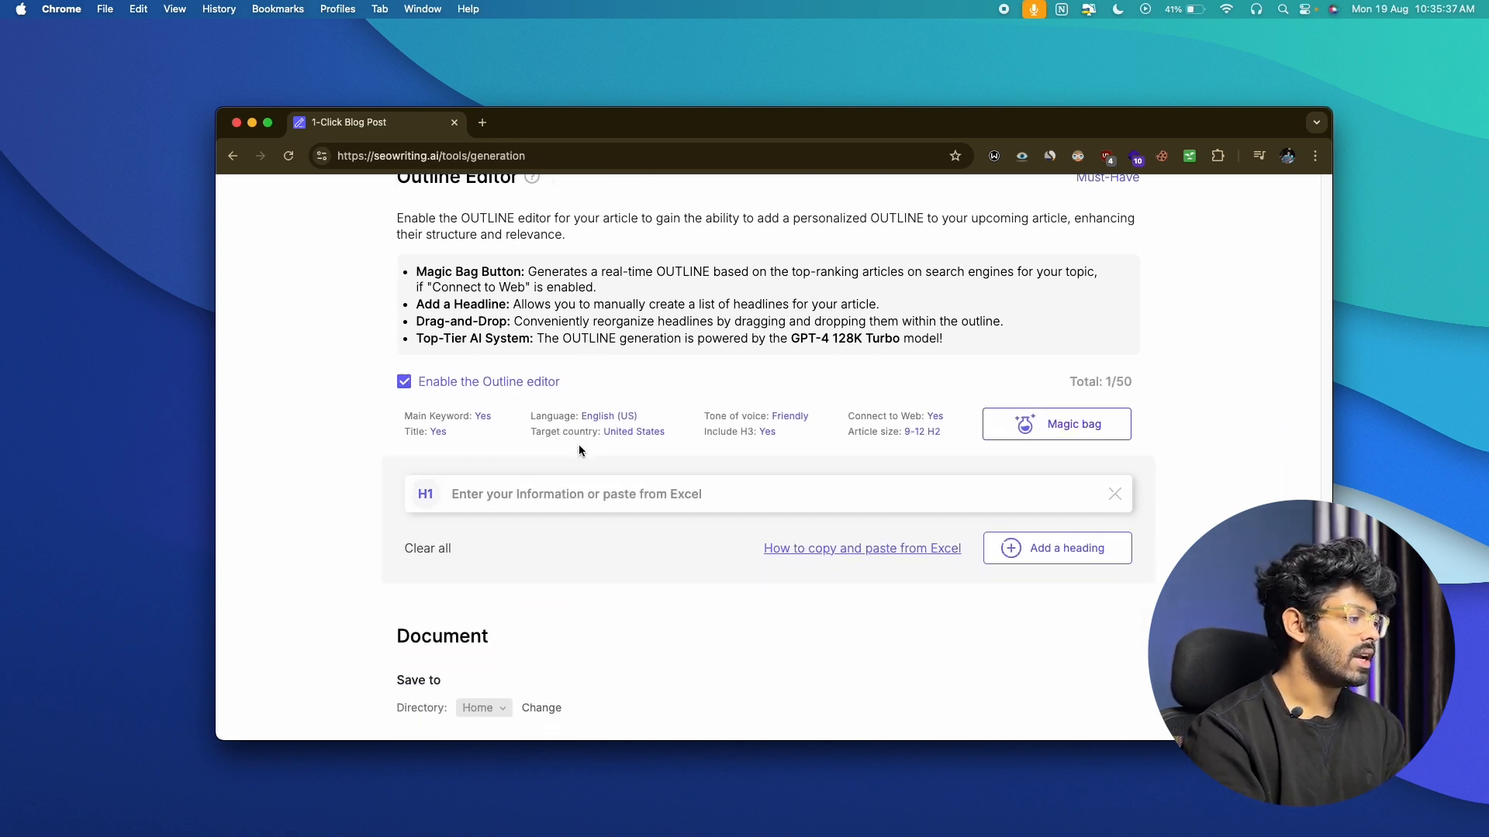
pyautogui.click(1036, 428)
pyautogui.scroll(-1, 1030, 376)
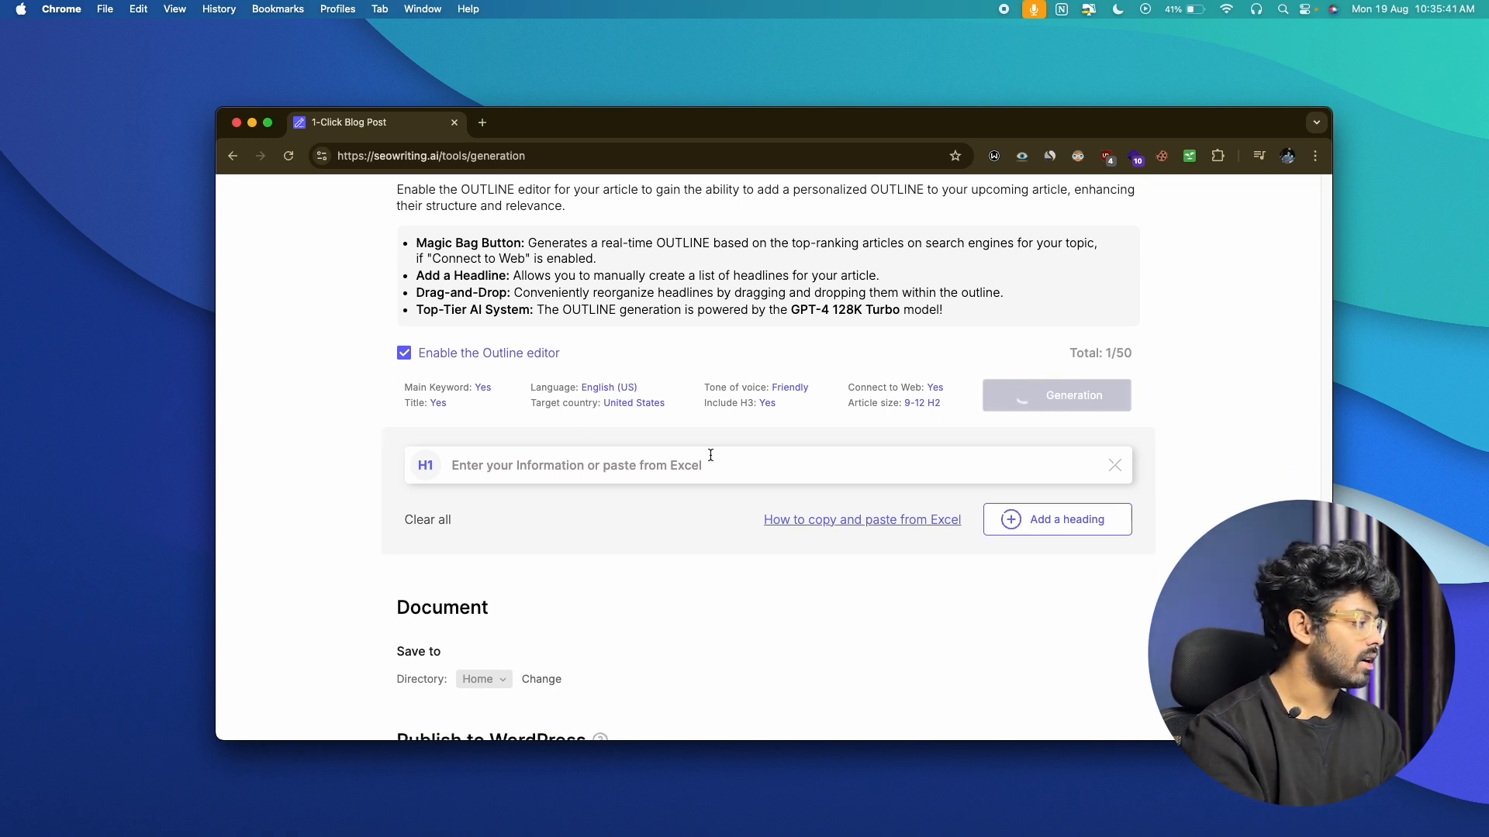
# Review the headings of the generated outline and the heading levels that can be added to it.
pyautogui.scroll(-3, 709, 455)
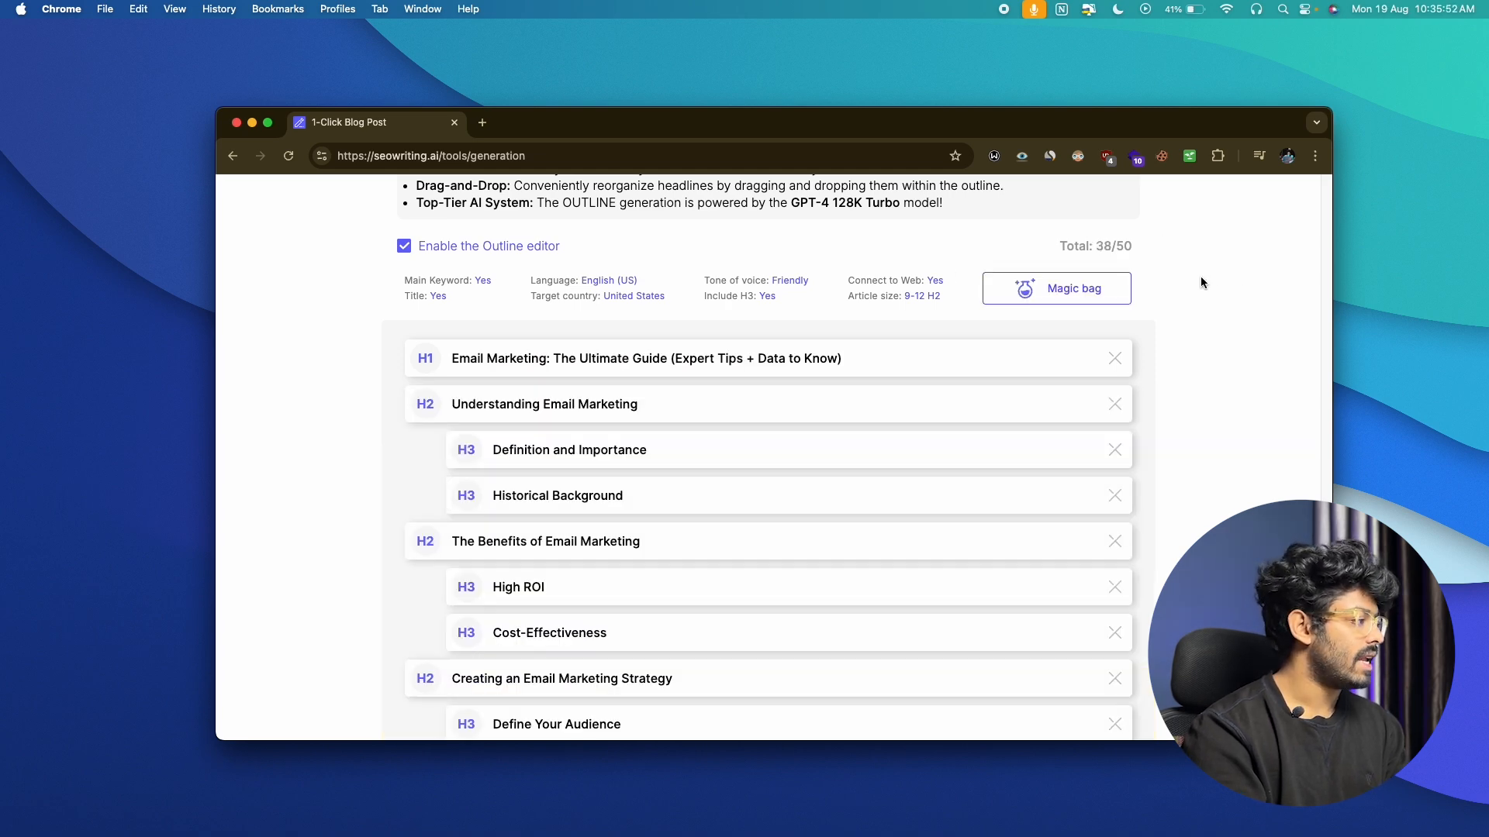
pyautogui.scroll(-6, 1200, 282)
pyautogui.scroll(-20, 793, 437)
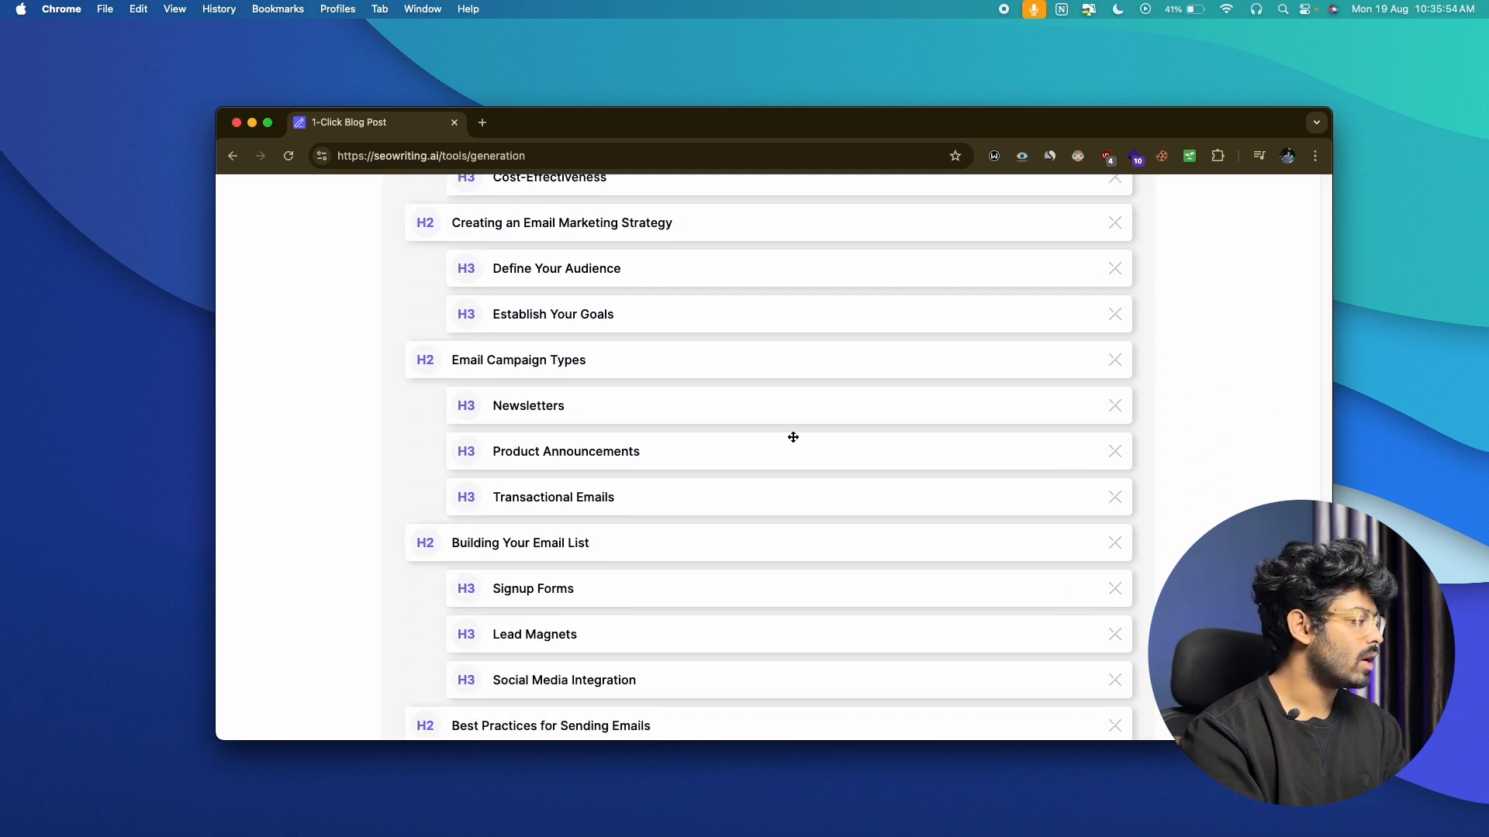
pyautogui.scroll(15, 793, 437)
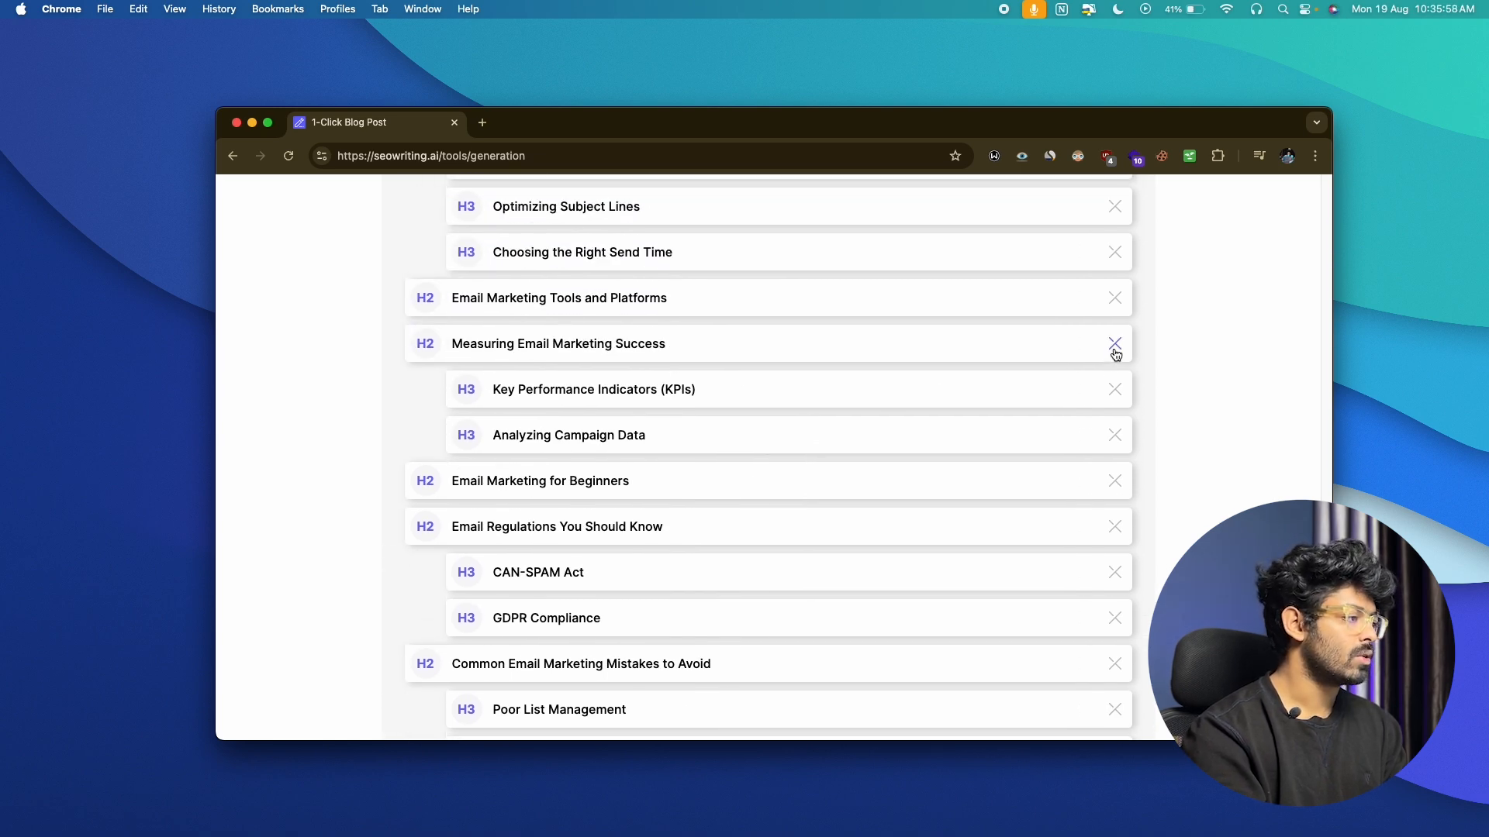
pyautogui.scroll(-15, 1101, 372)
pyautogui.scroll(2, 1050, 420)
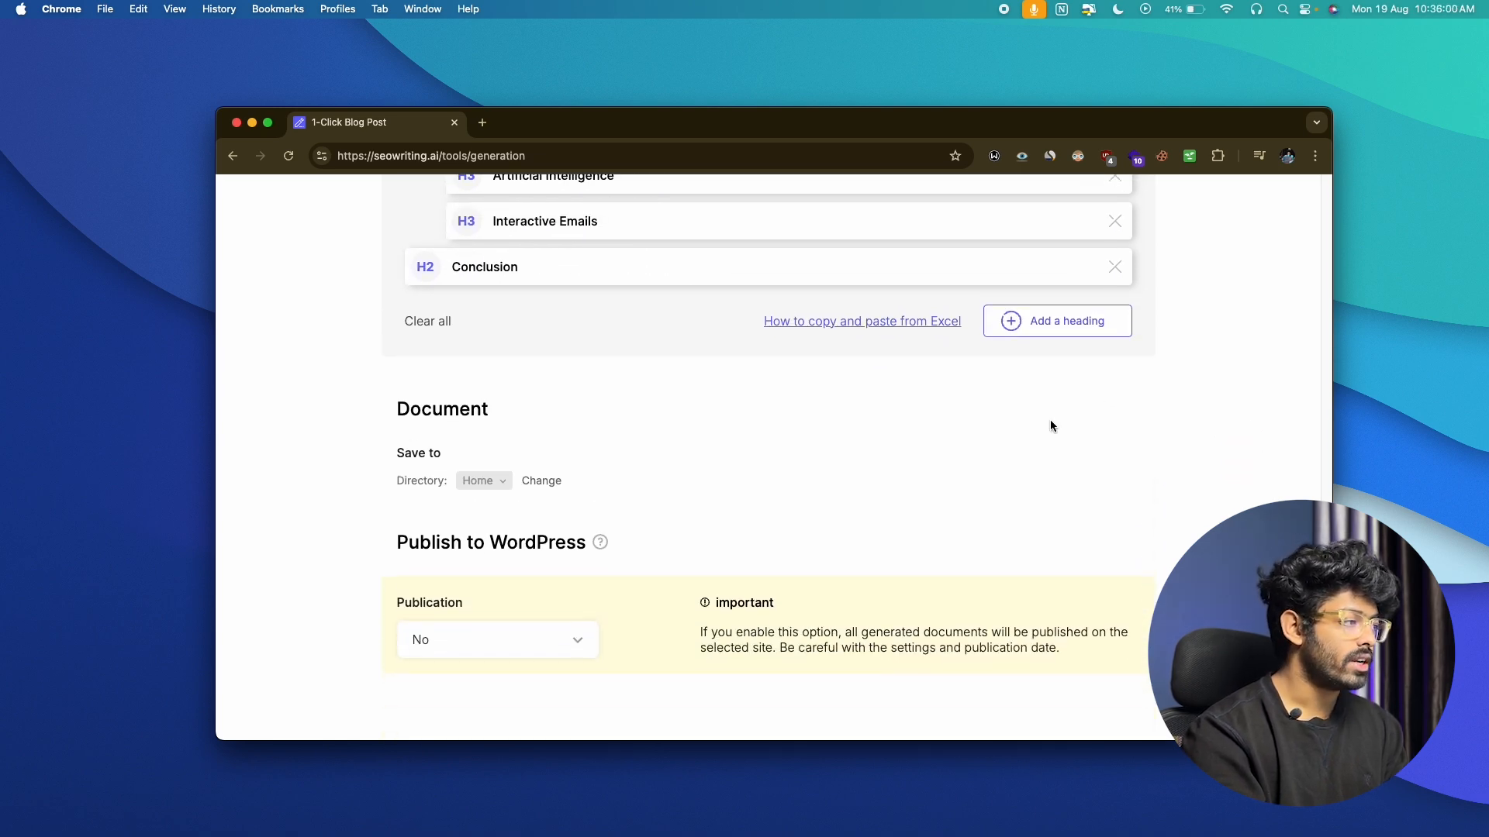
pyautogui.click(1065, 333)
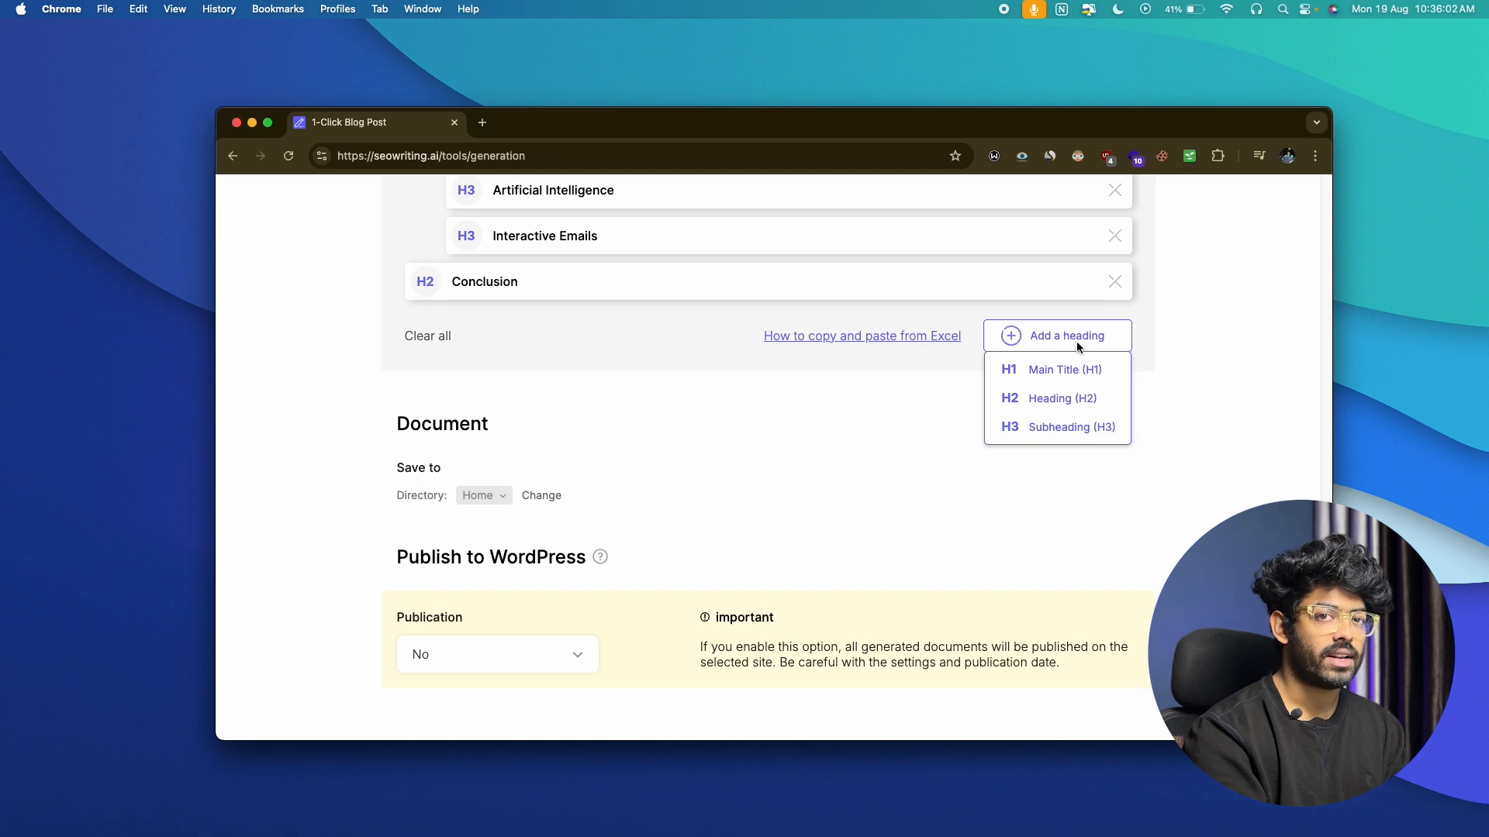
pyautogui.scroll(4, 827, 416)
pyautogui.scroll(7, 827, 416)
pyautogui.scroll(-6, 827, 416)
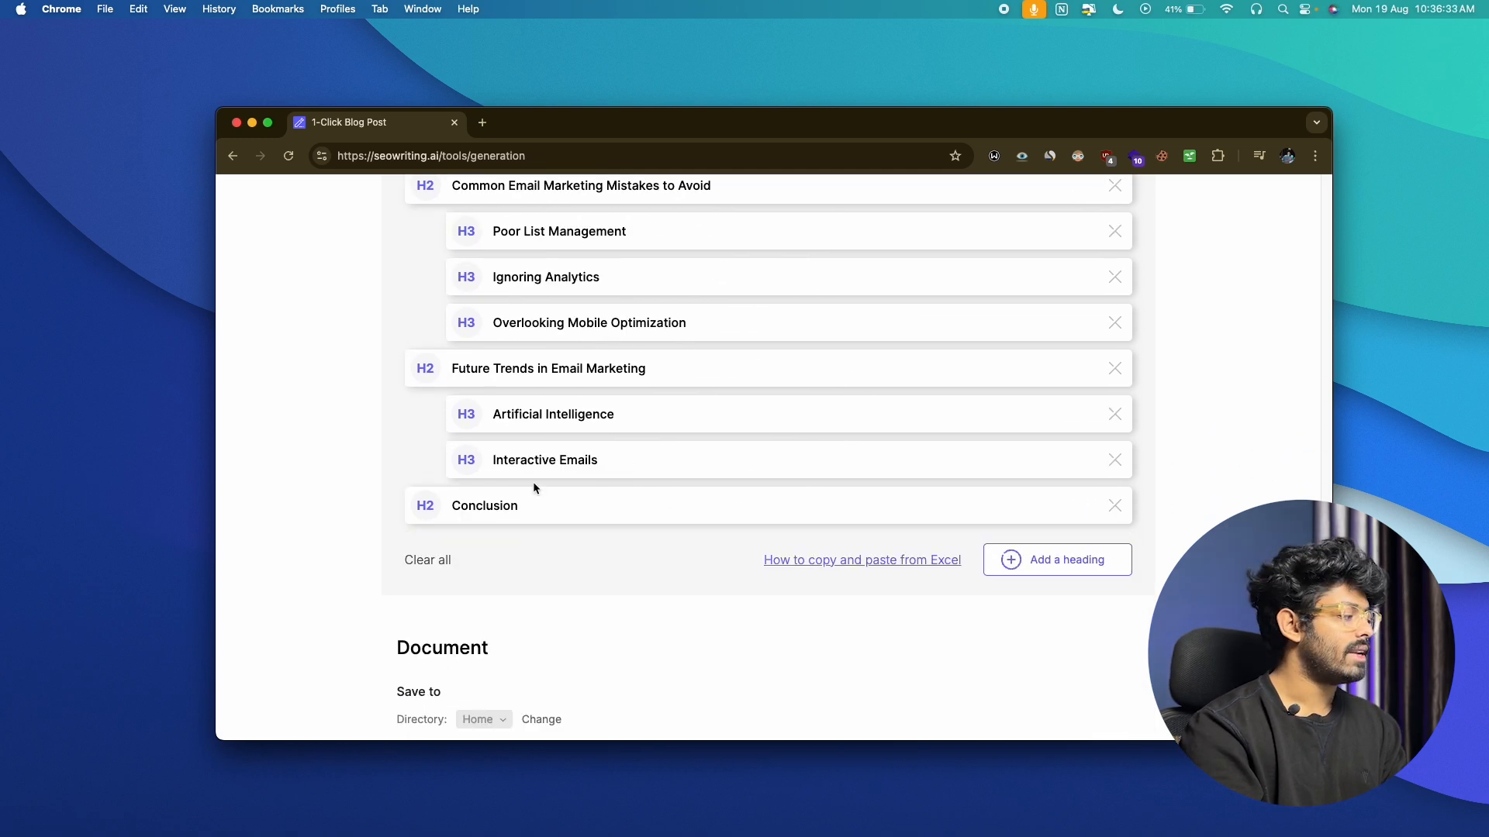
# Examine the Document save location and the Publish to WordPress settings below the outline.
pyautogui.scroll(-3, 532, 482)
pyautogui.scroll(-1, 533, 488)
pyautogui.moveTo(397, 538); pyautogui.dragTo(577, 539)
pyautogui.click(573, 542)
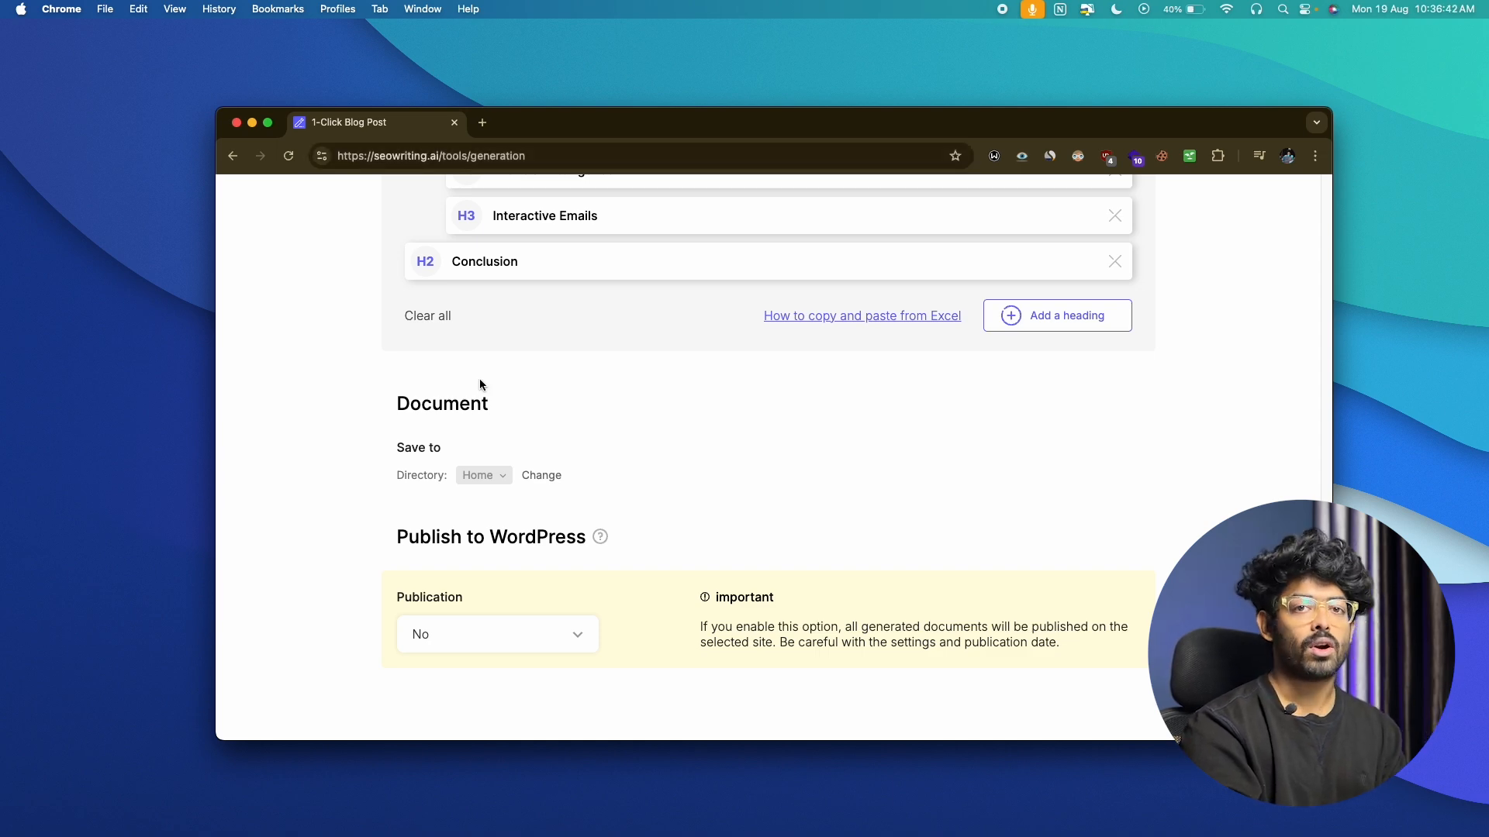
# Go to the account's Integrations settings and open the guide for installing the WordPress plugin.
pyautogui.scroll(-2, 480, 385)
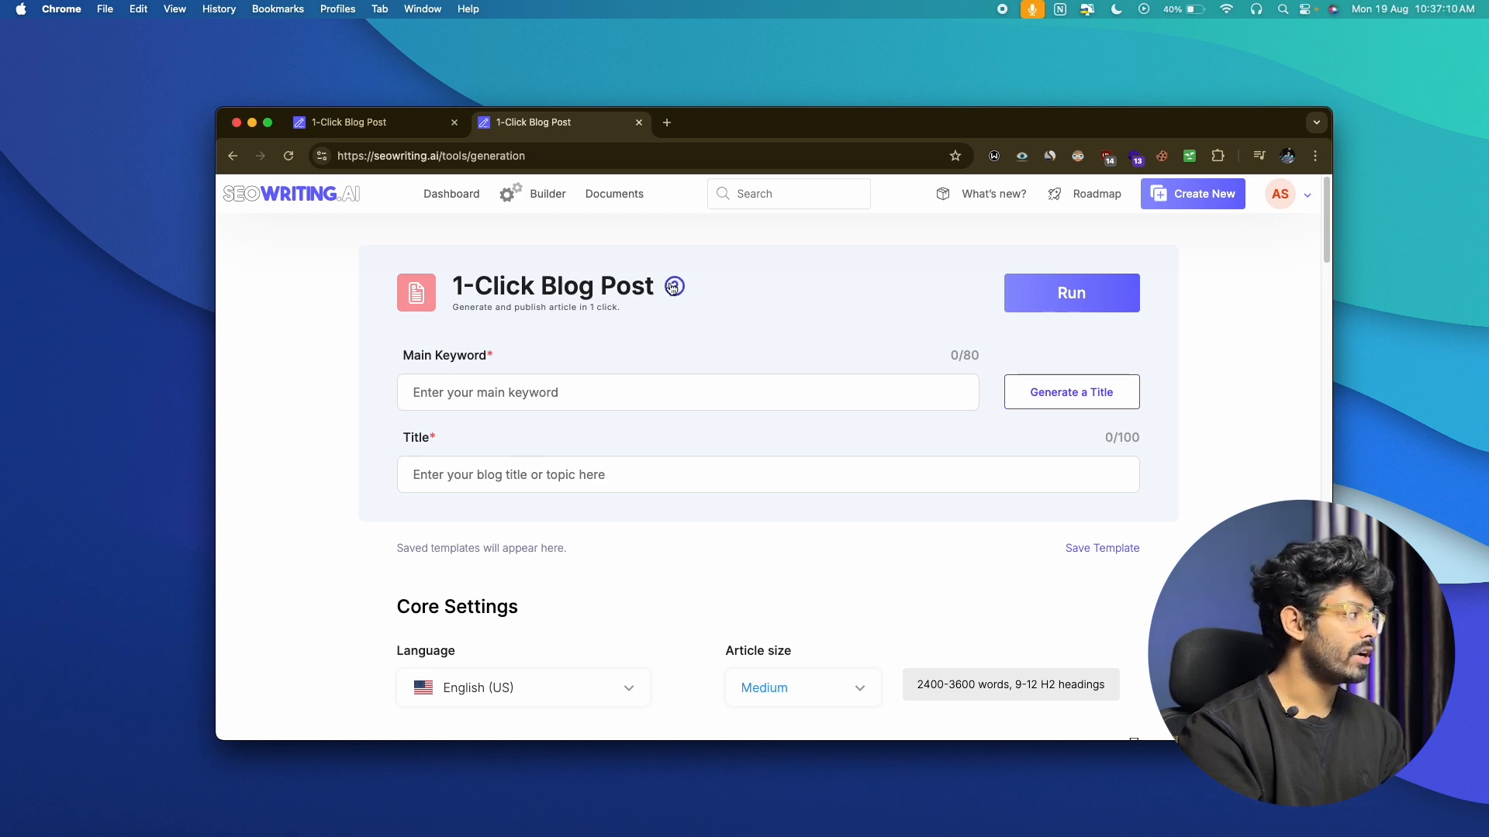
pyautogui.click(1291, 197)
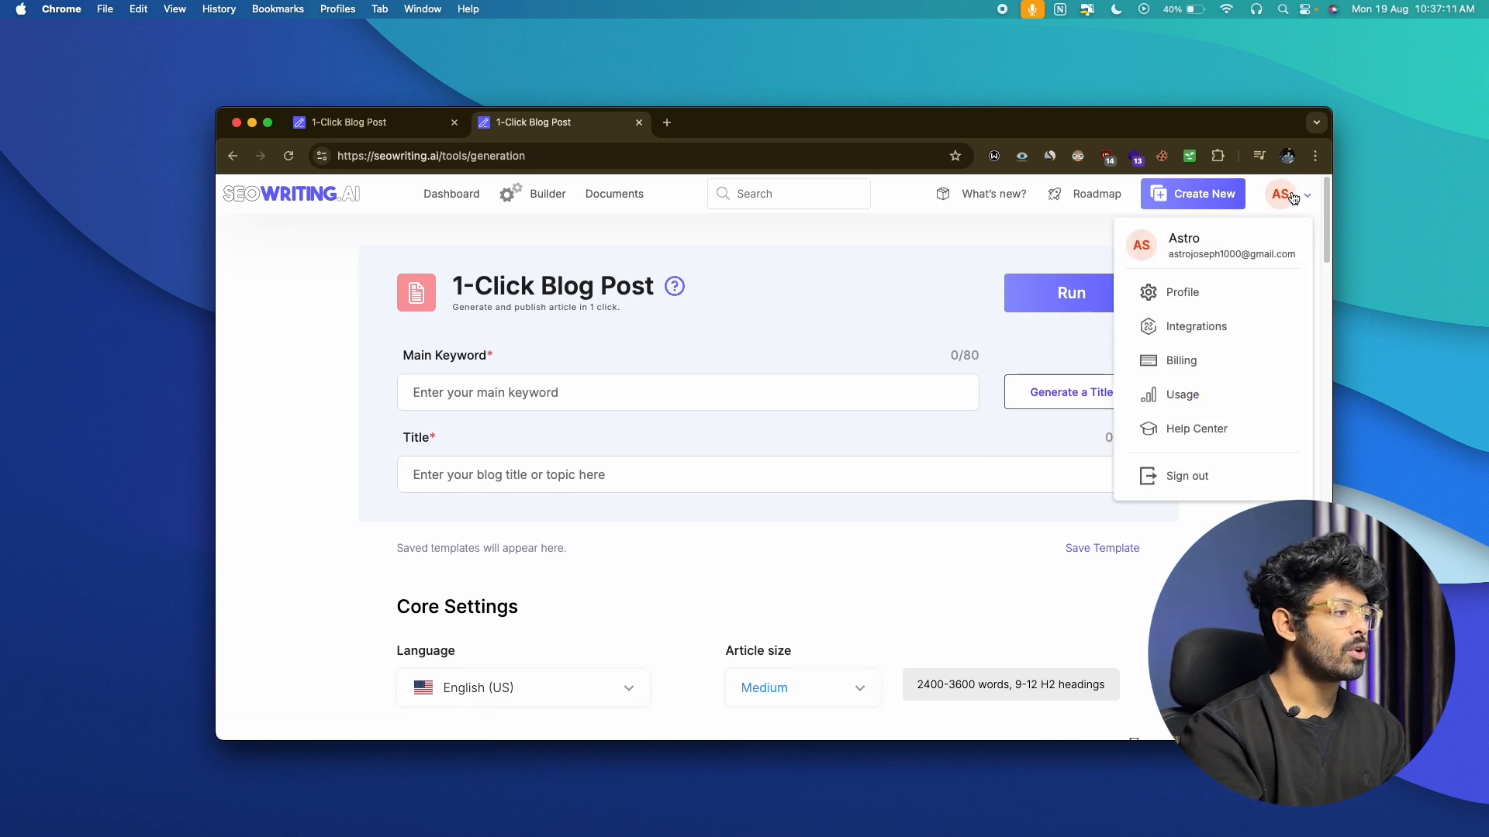
pyautogui.click(1196, 334)
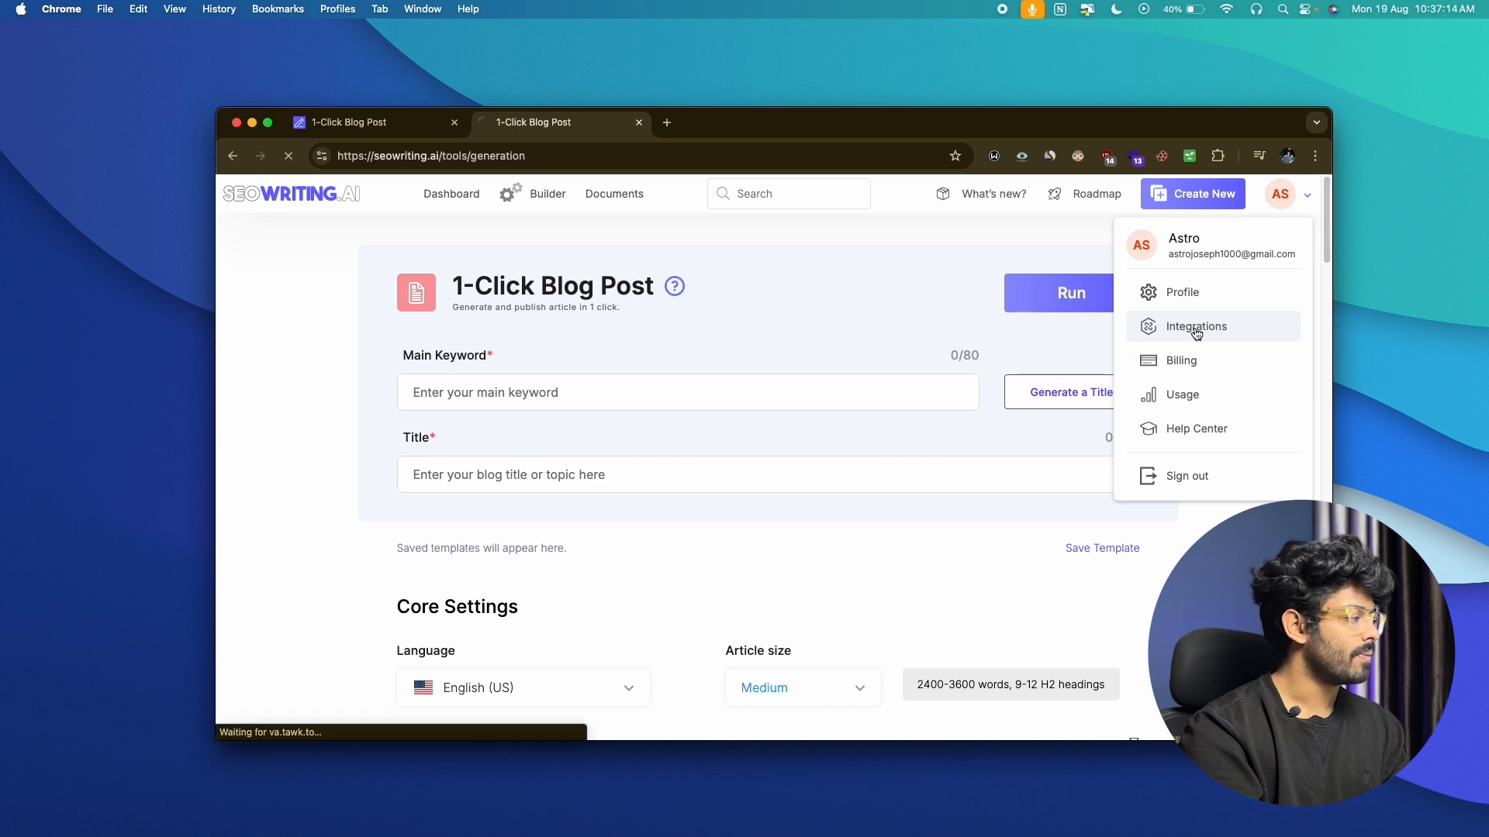
pyautogui.scroll(-1, 718, 426)
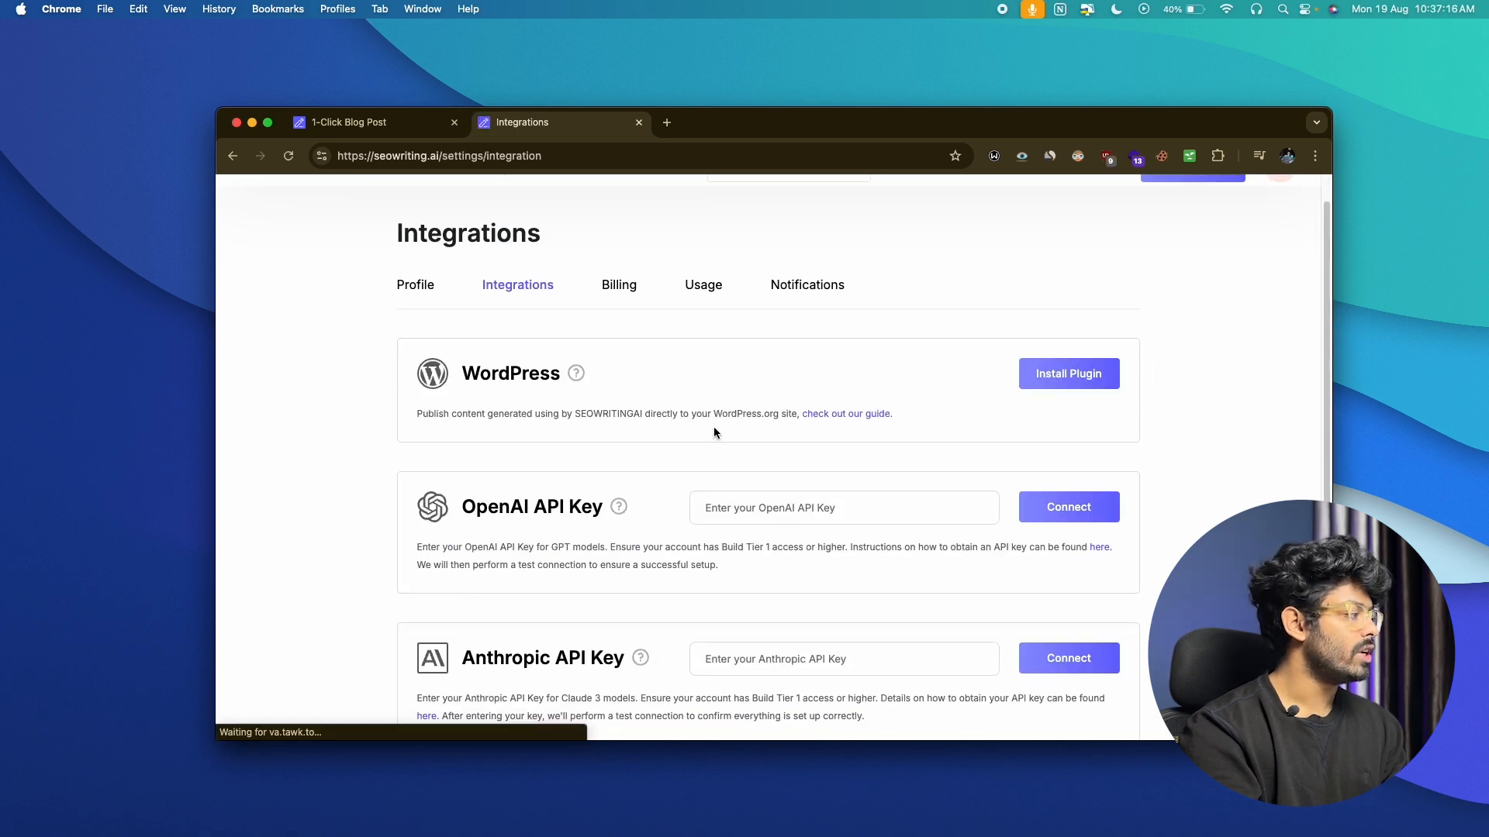
pyautogui.click(1062, 382)
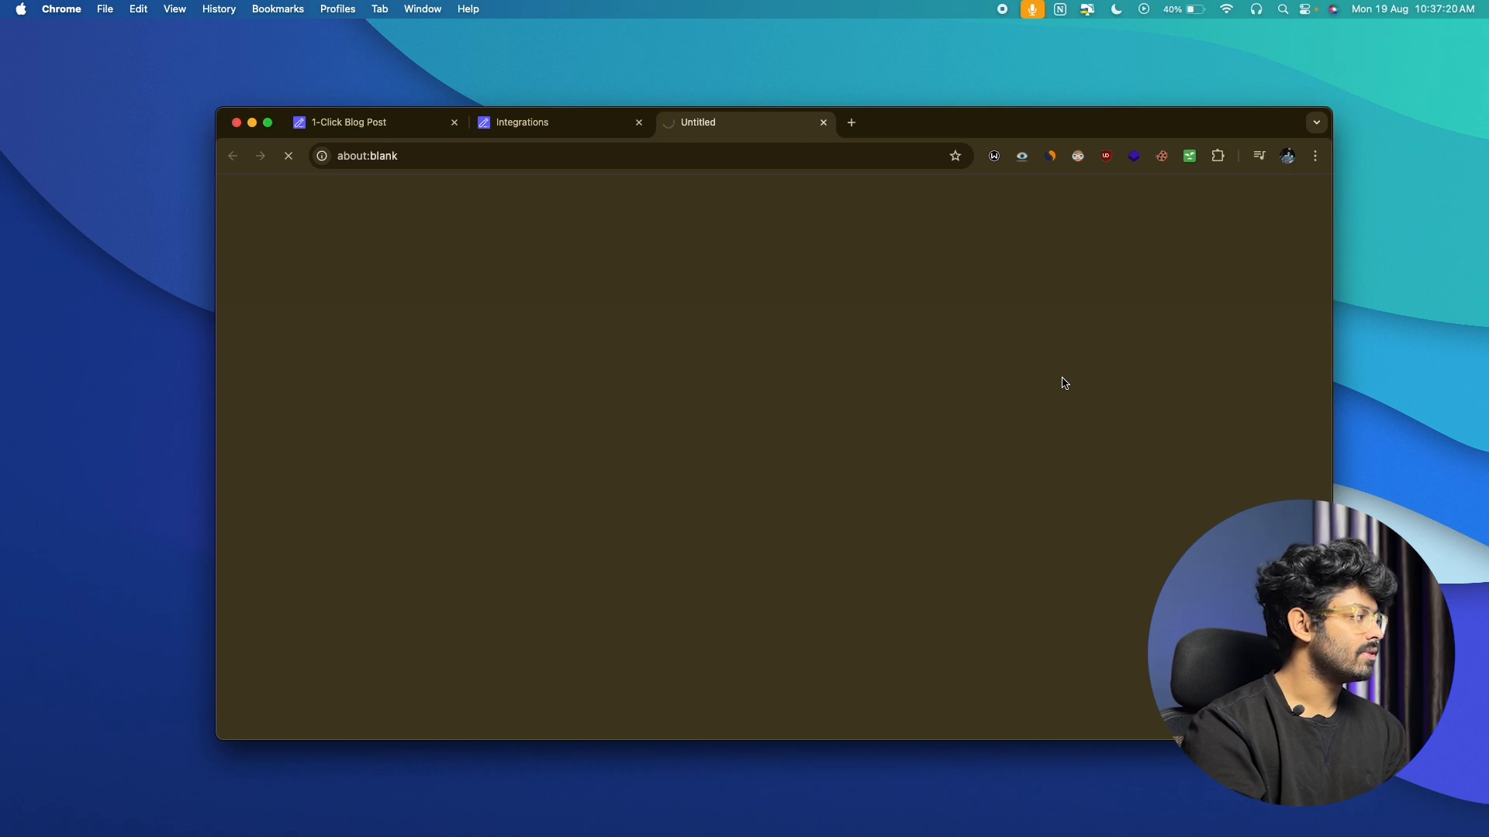
# Find the plugin name "seowriting" in the WordPress installation instructions and copy it.
pyautogui.scroll(-3, 758, 466)
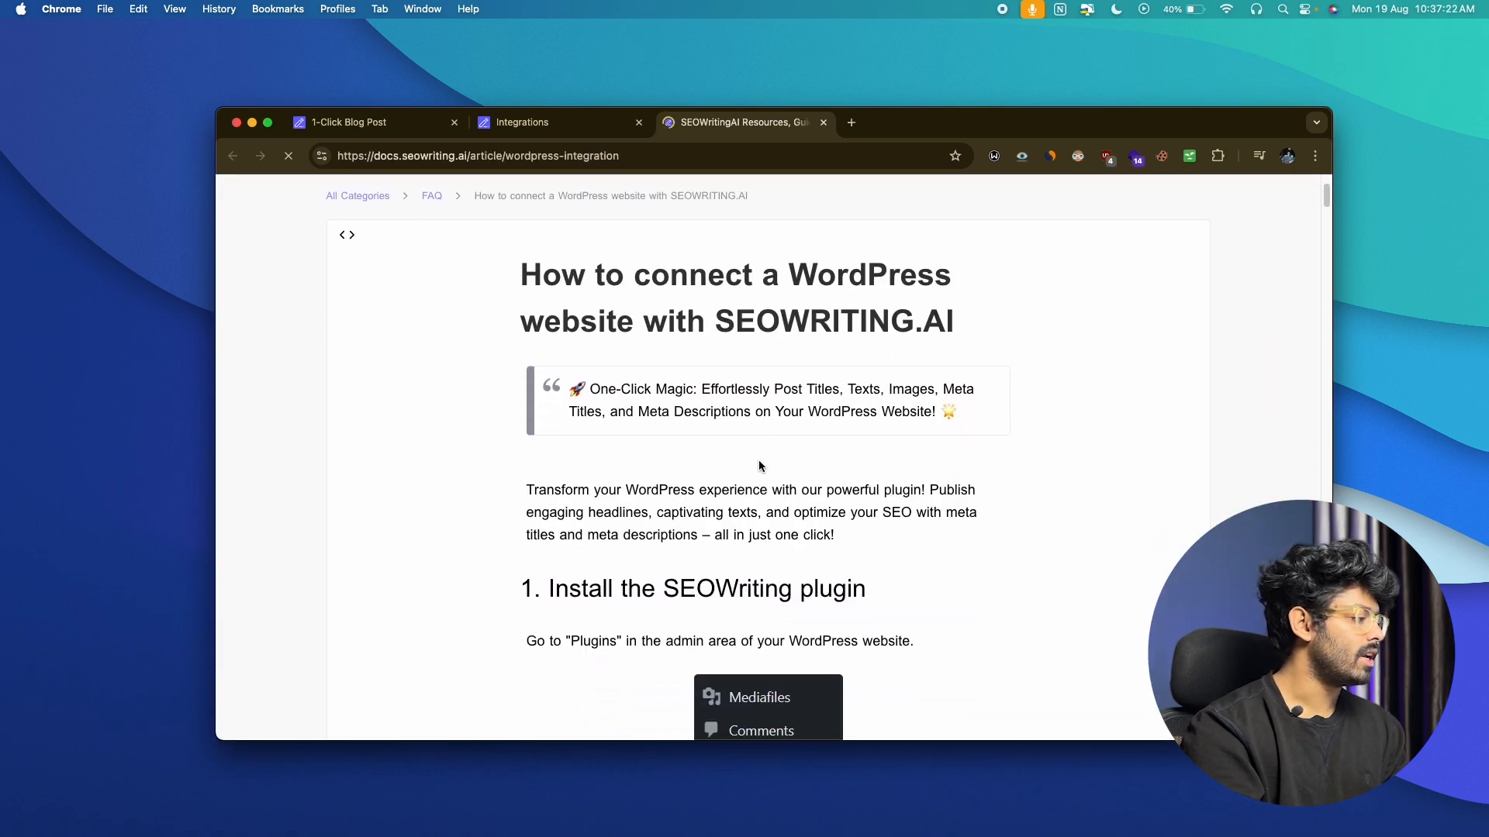
pyautogui.scroll(-6, 759, 465)
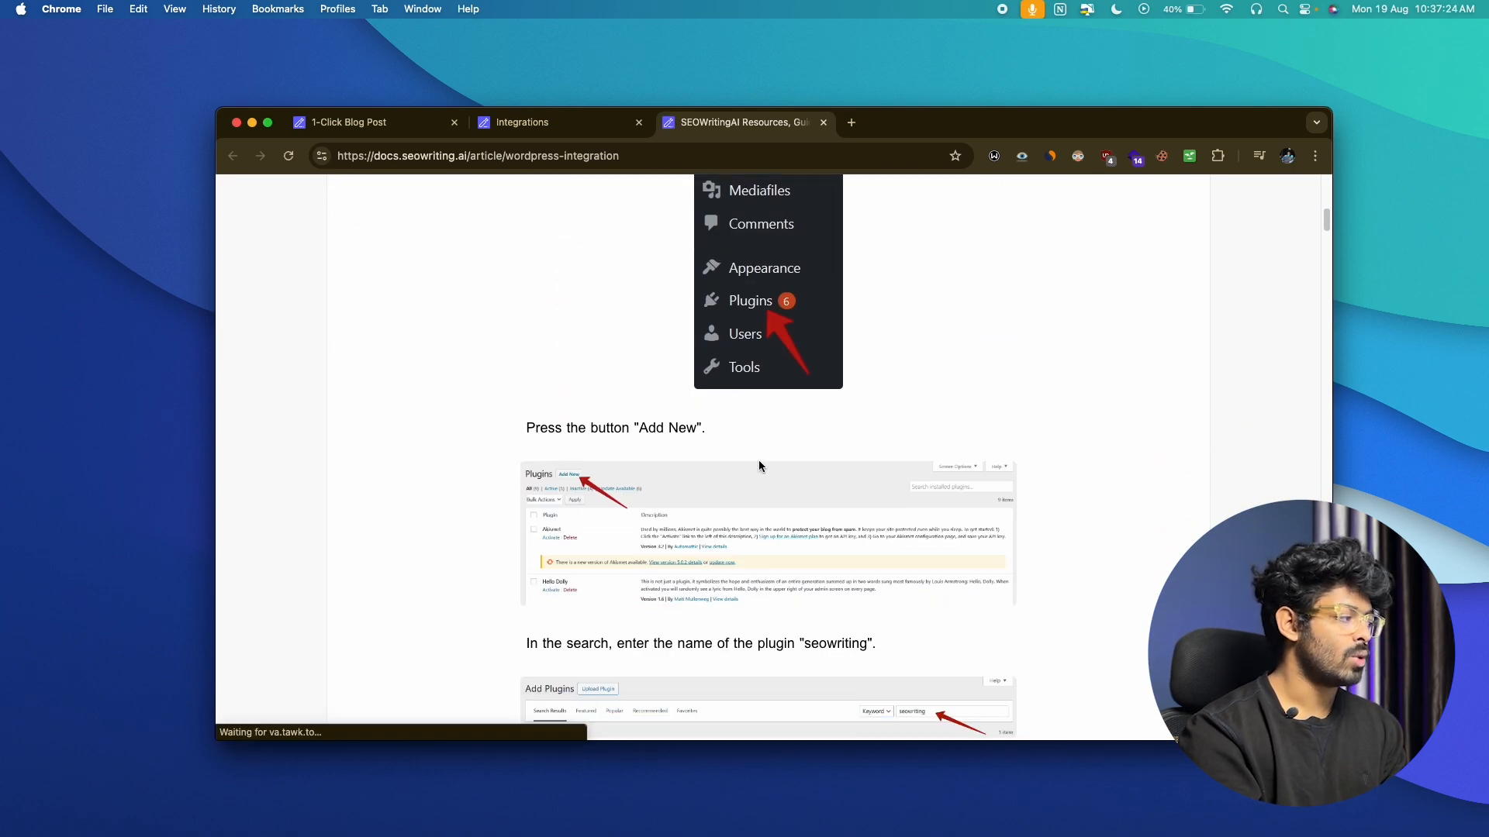
pyautogui.scroll(-2, 759, 459)
pyautogui.doubleClick(817, 570)
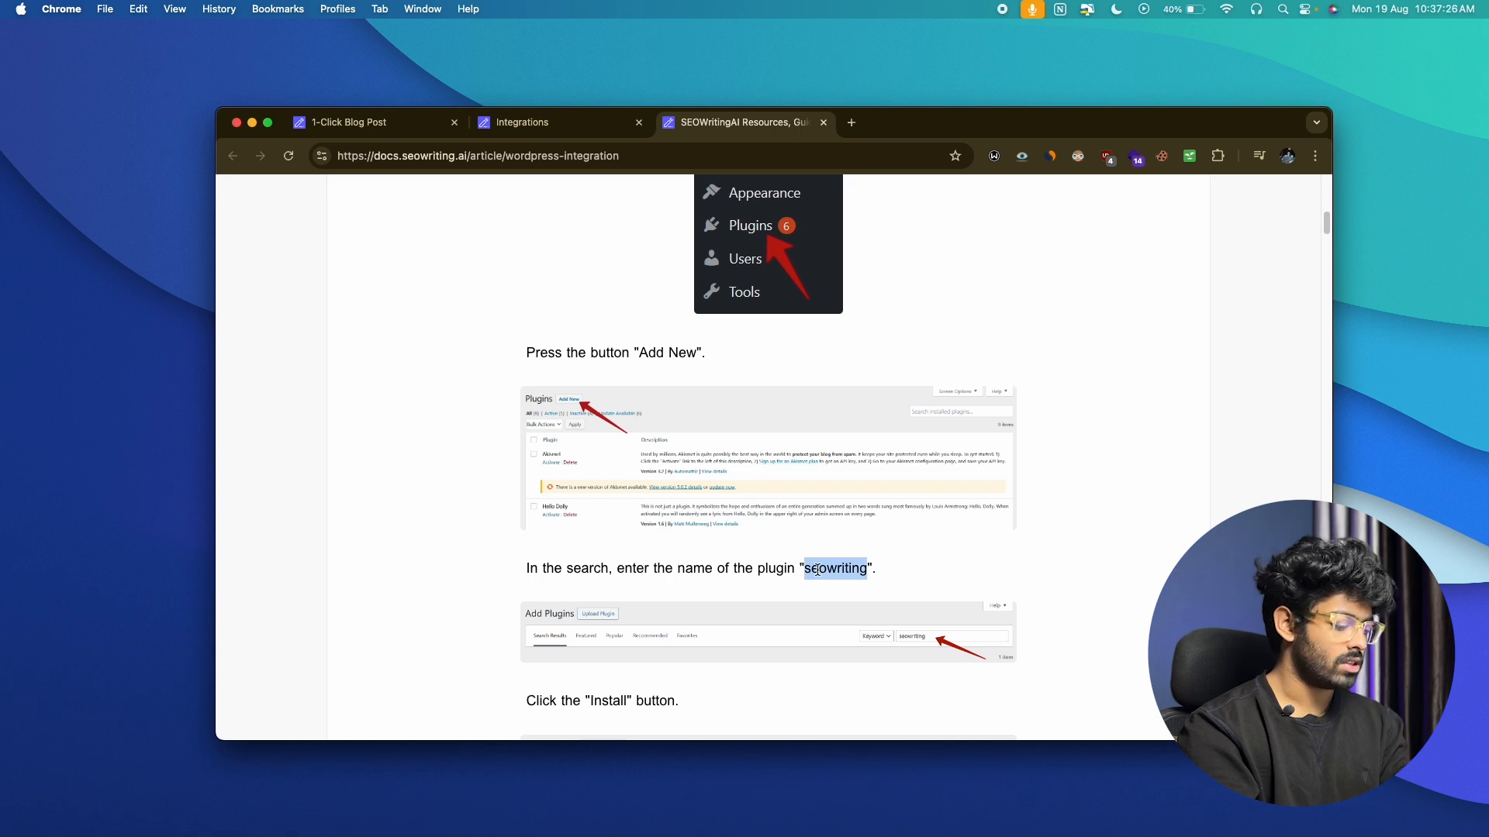
pyautogui.press('super+c')
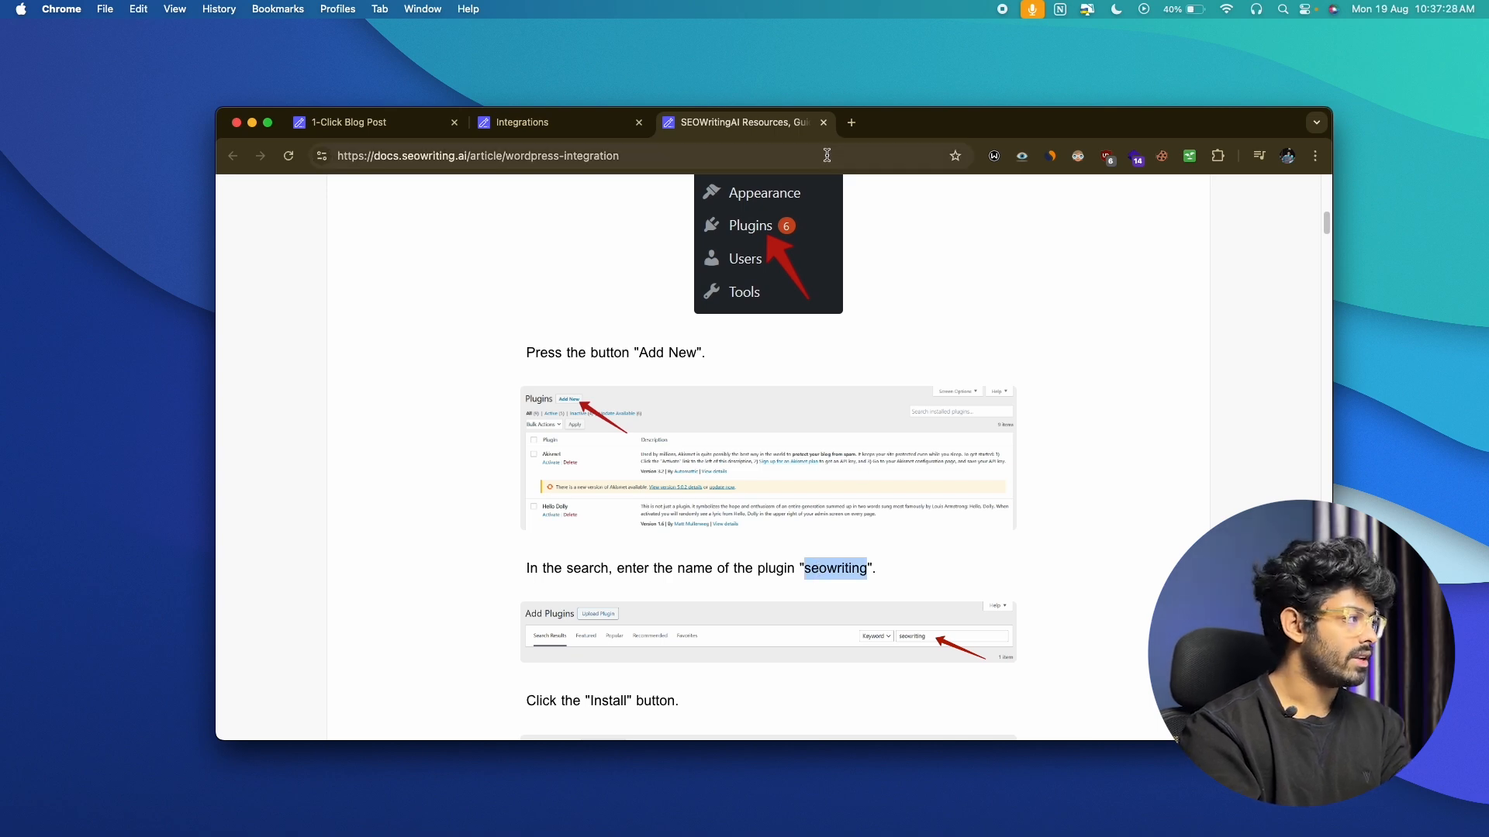
# Switch to the WordPress site's admin dashboard in a new tab and open the page for adding a plugin.
pyautogui.click(853, 124)
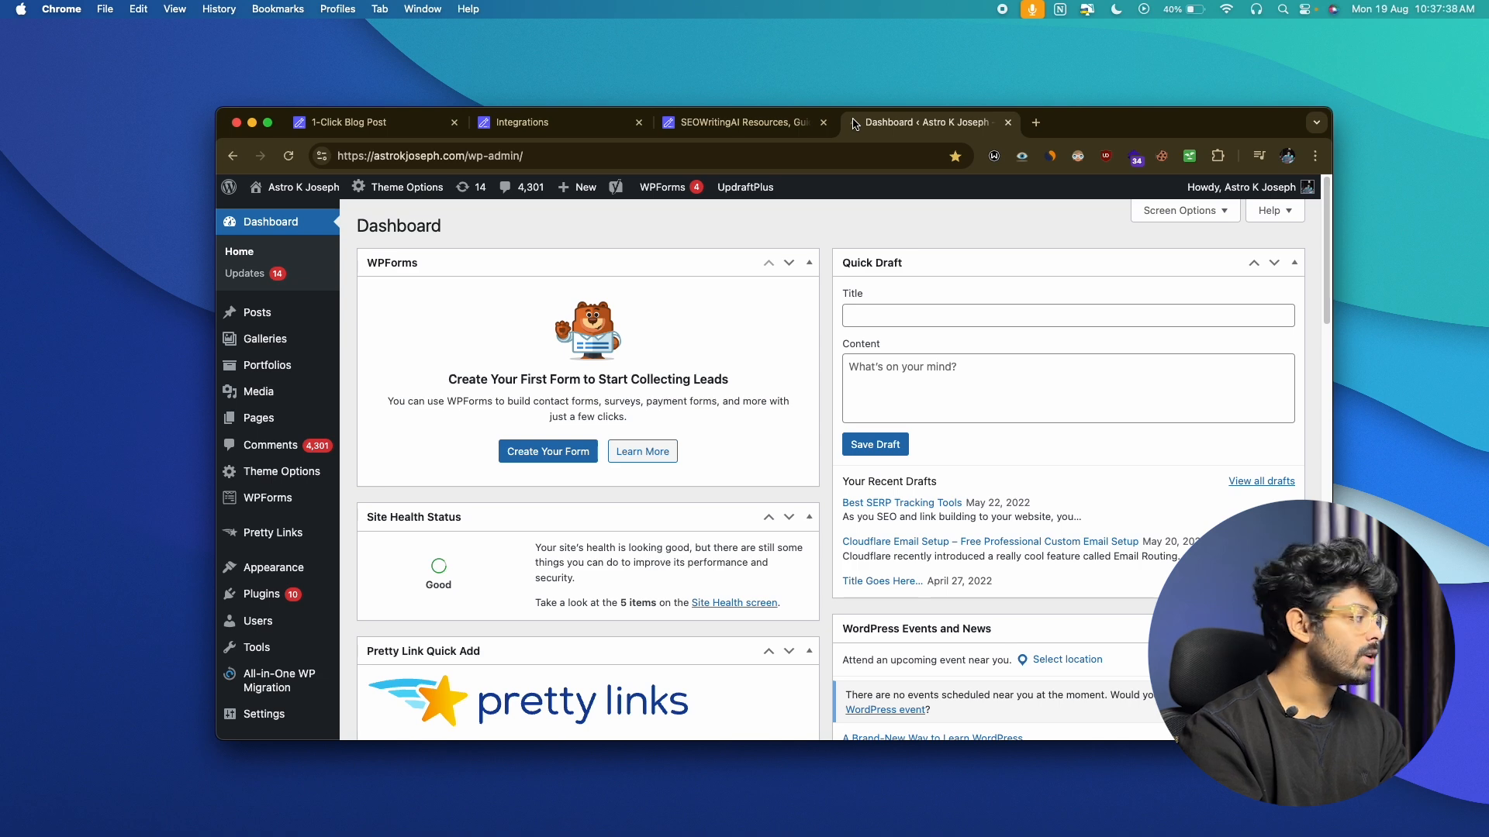
pyautogui.moveTo(256, 594)
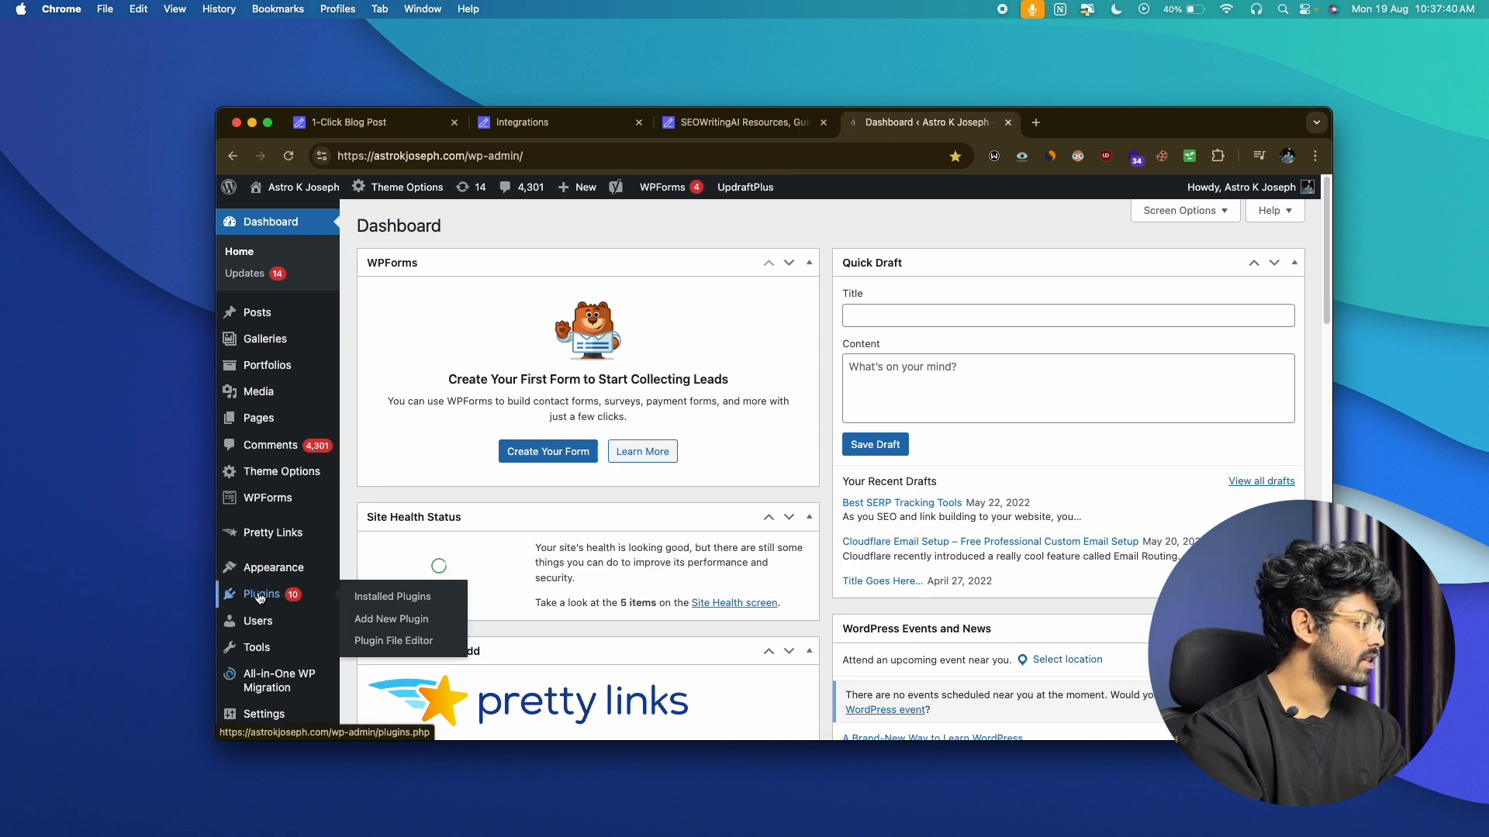
pyautogui.click(368, 620)
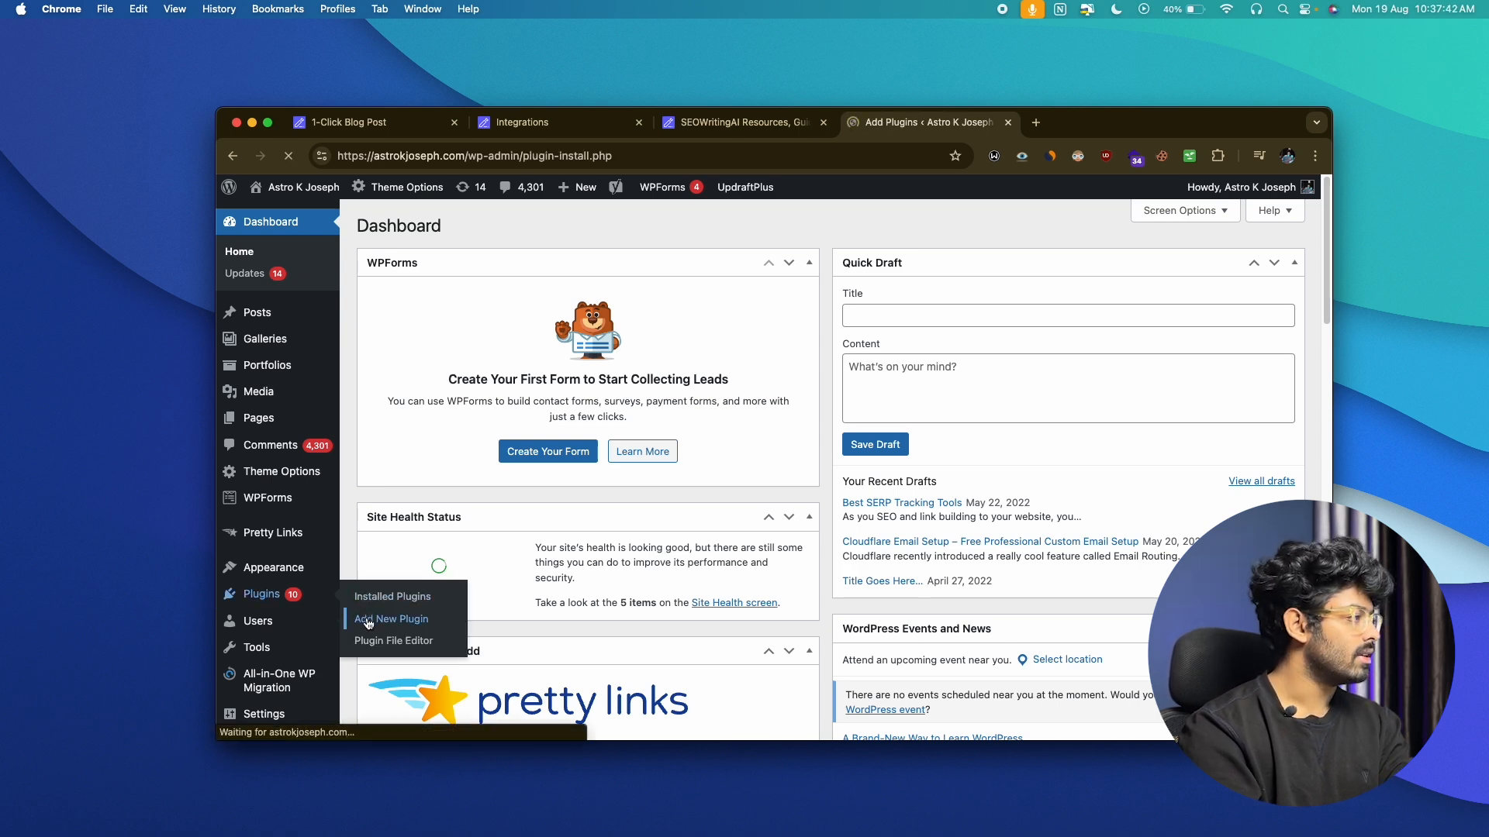
# Search the plugin directory for "seowriting", then install and activate the SEOWriting plugin.
pyautogui.click(1021, 271)
pyautogui.write('seowriting')
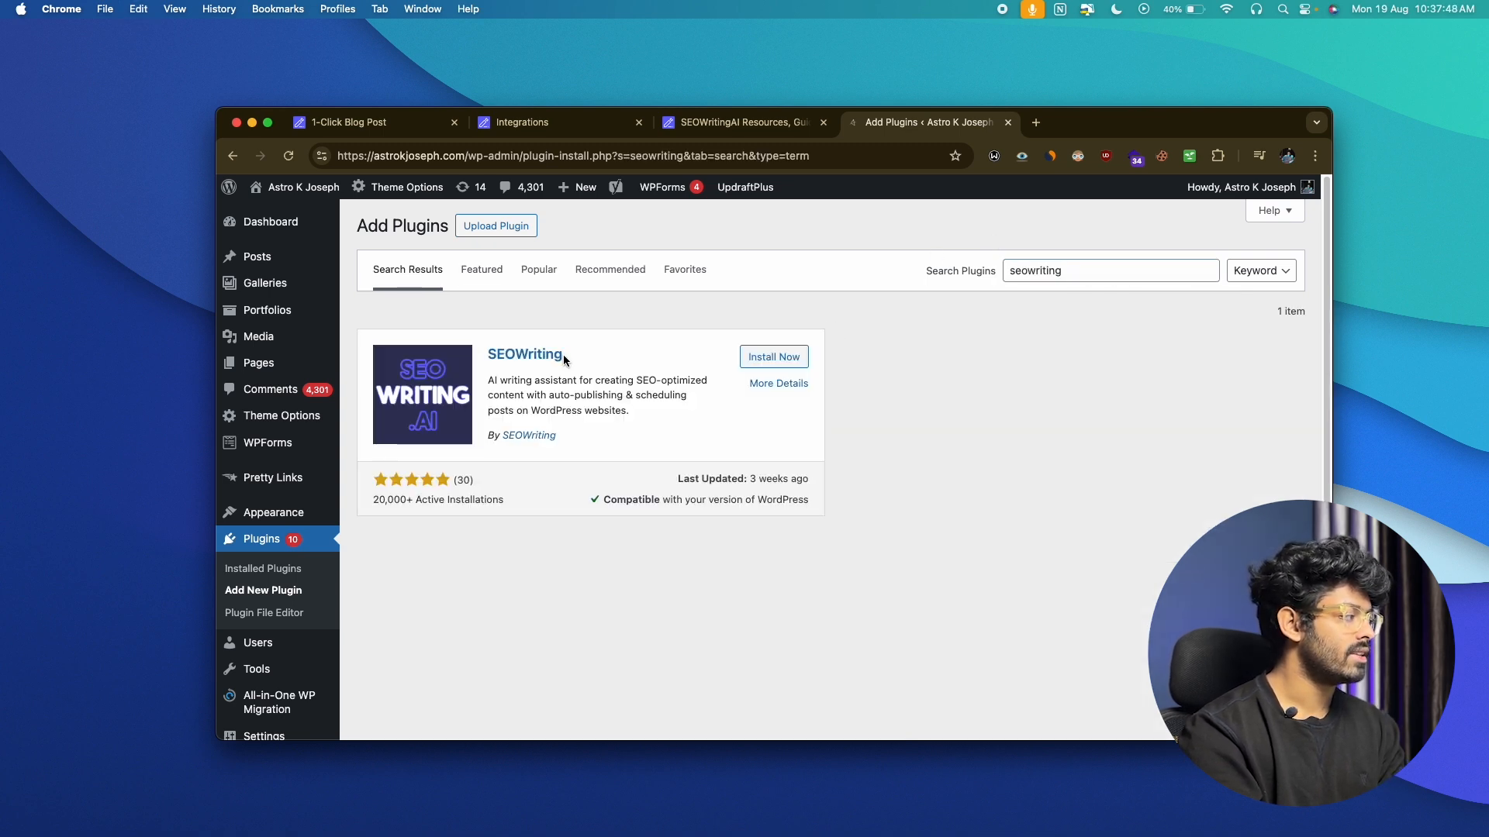
pyautogui.click(775, 361)
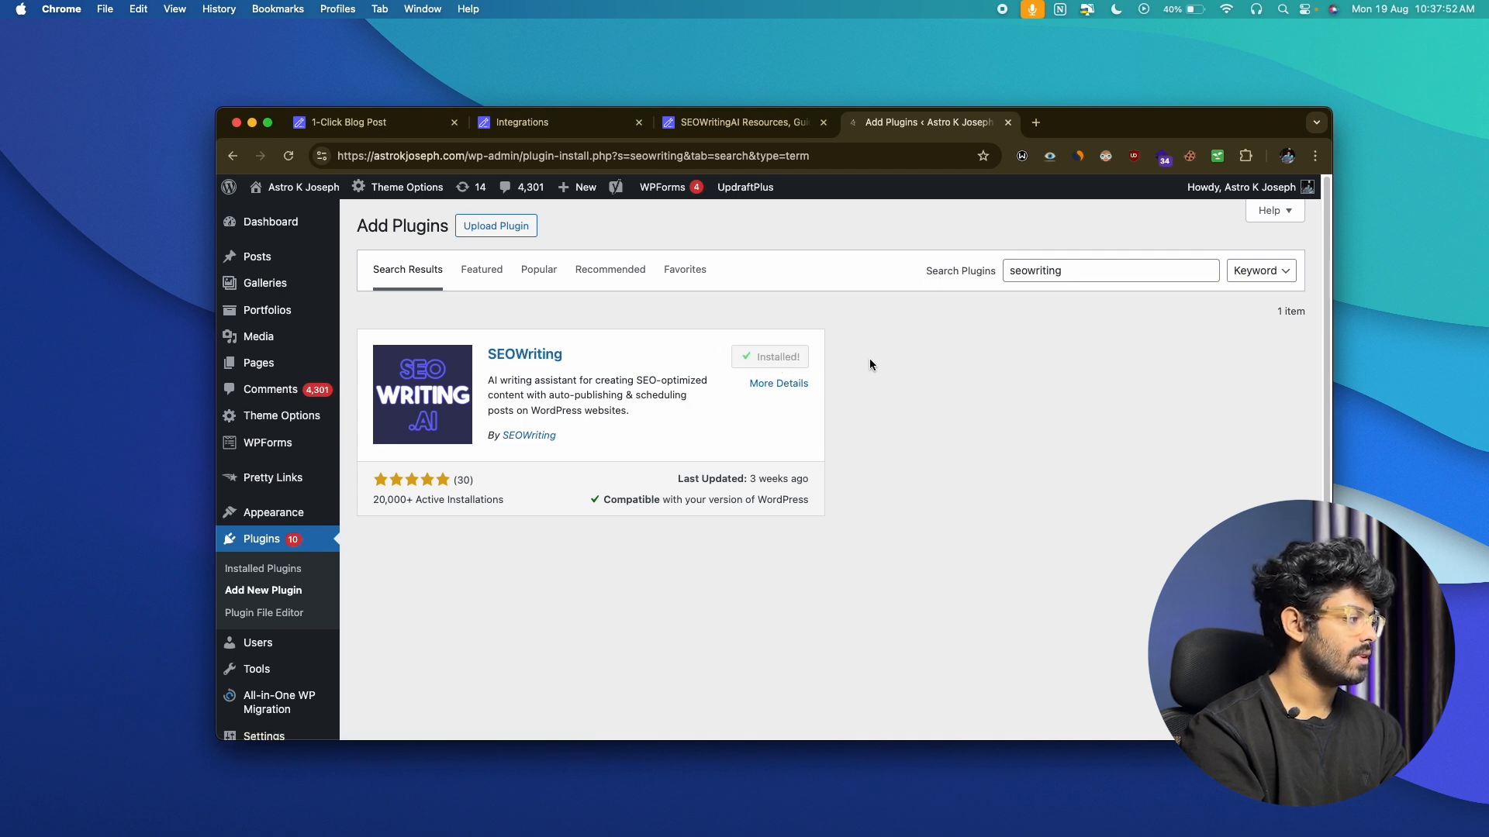
pyautogui.click(791, 365)
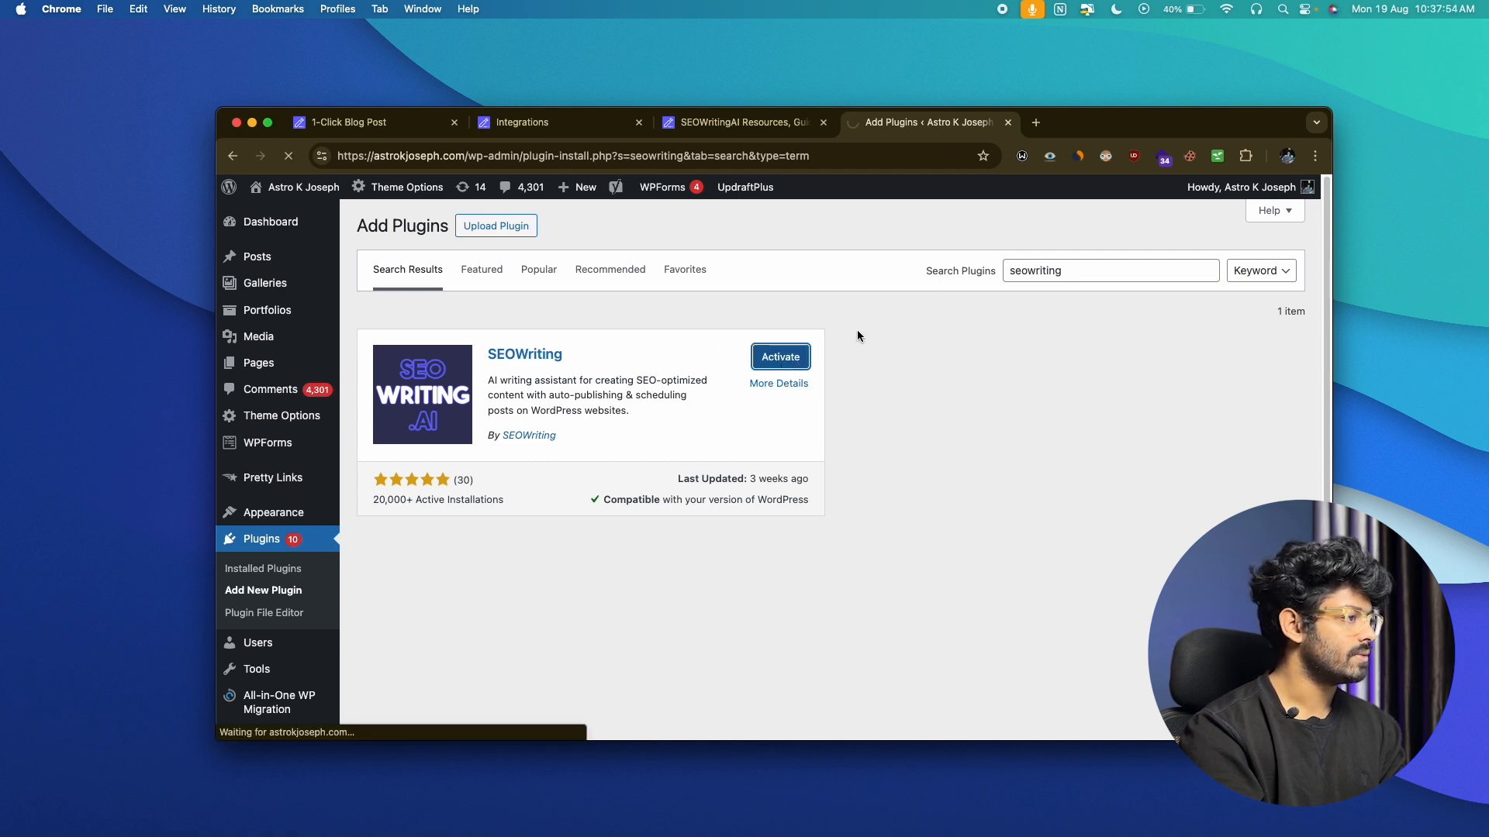
# Open the SEOWriting plugin's settings in WordPress and connect the site to SEOWRITING.AI.
pyautogui.scroll(-2, 857, 333)
pyautogui.scroll(-3, 857, 335)
pyautogui.moveTo(290, 662)
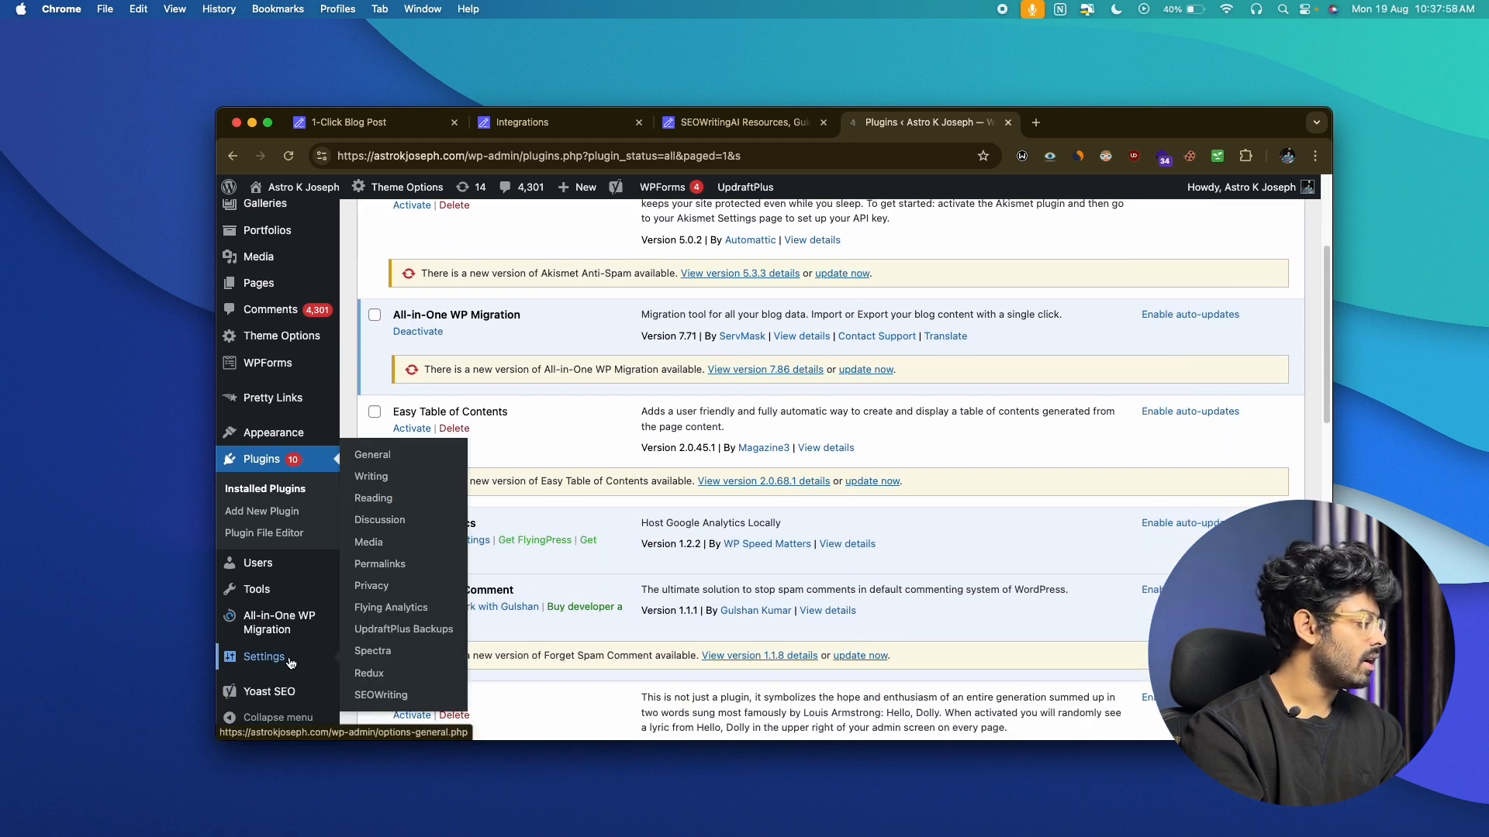
pyautogui.click(379, 695)
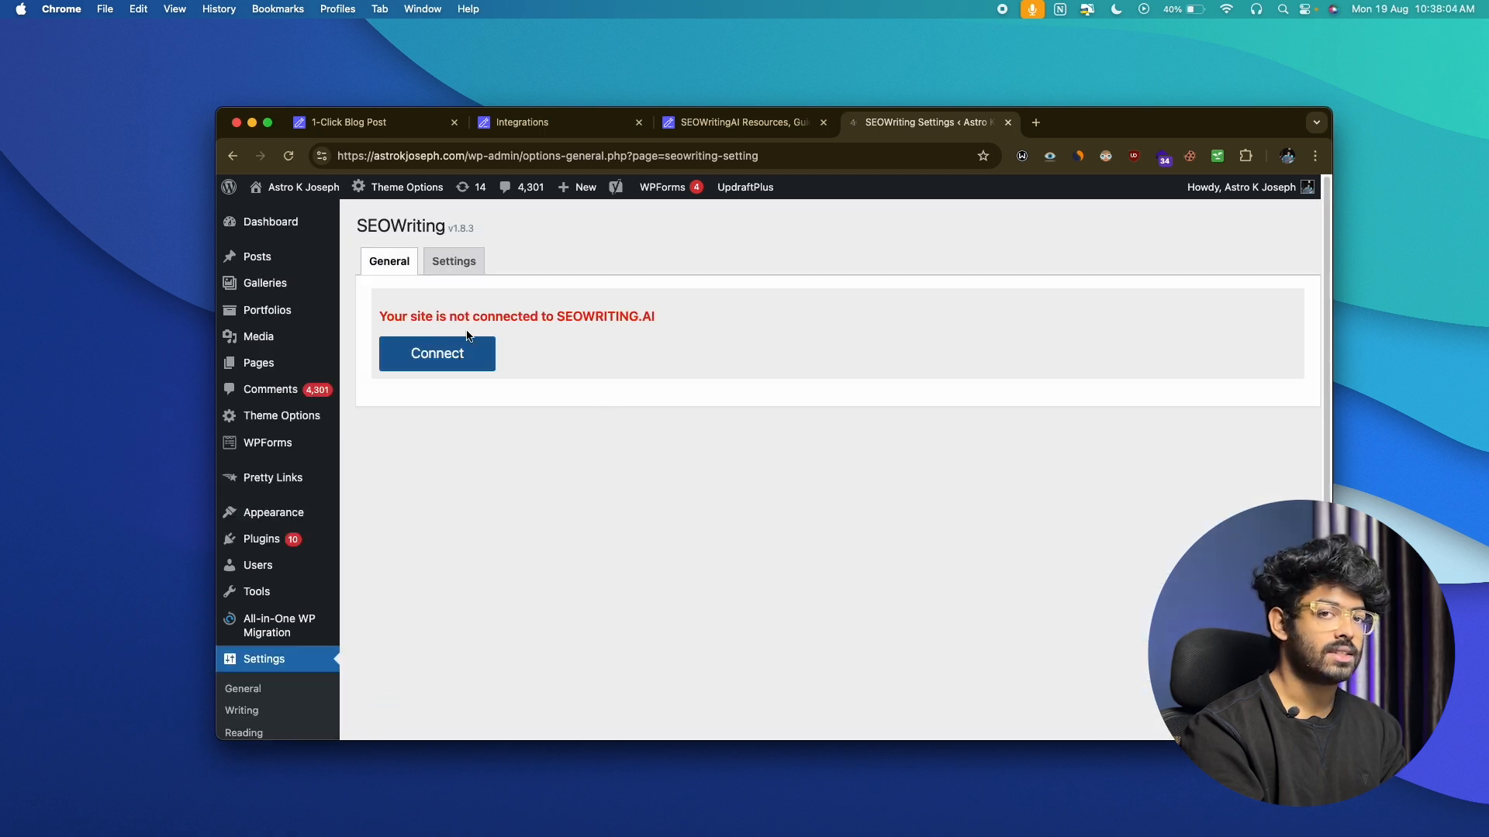
pyautogui.click(447, 355)
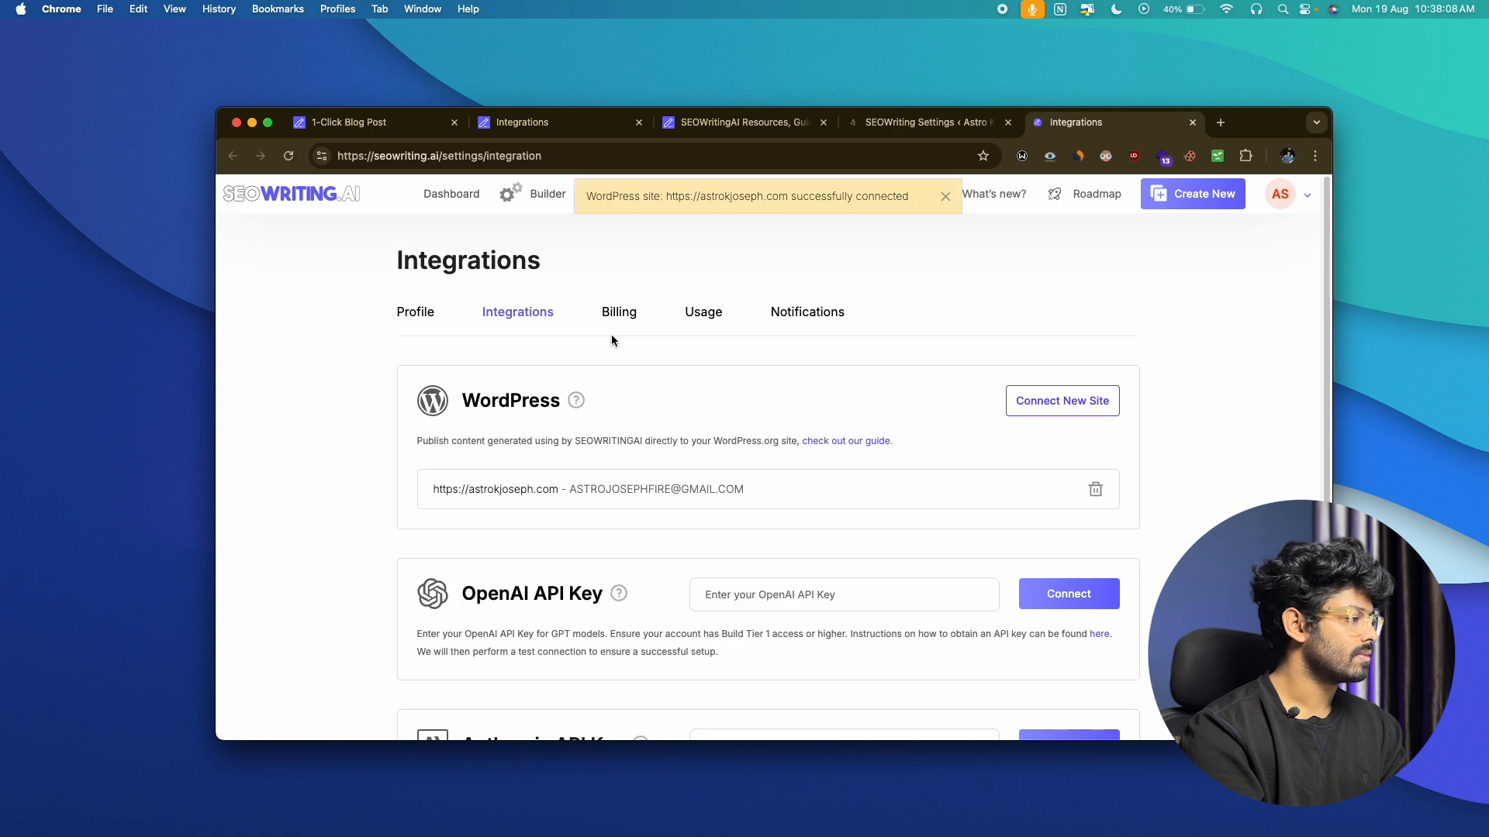
# Check the site's connection under SEOWriting.ai's Integrations and on the reloaded SEOWriting plugin settings page in WordPress.
pyautogui.scroll(-1, 611, 340)
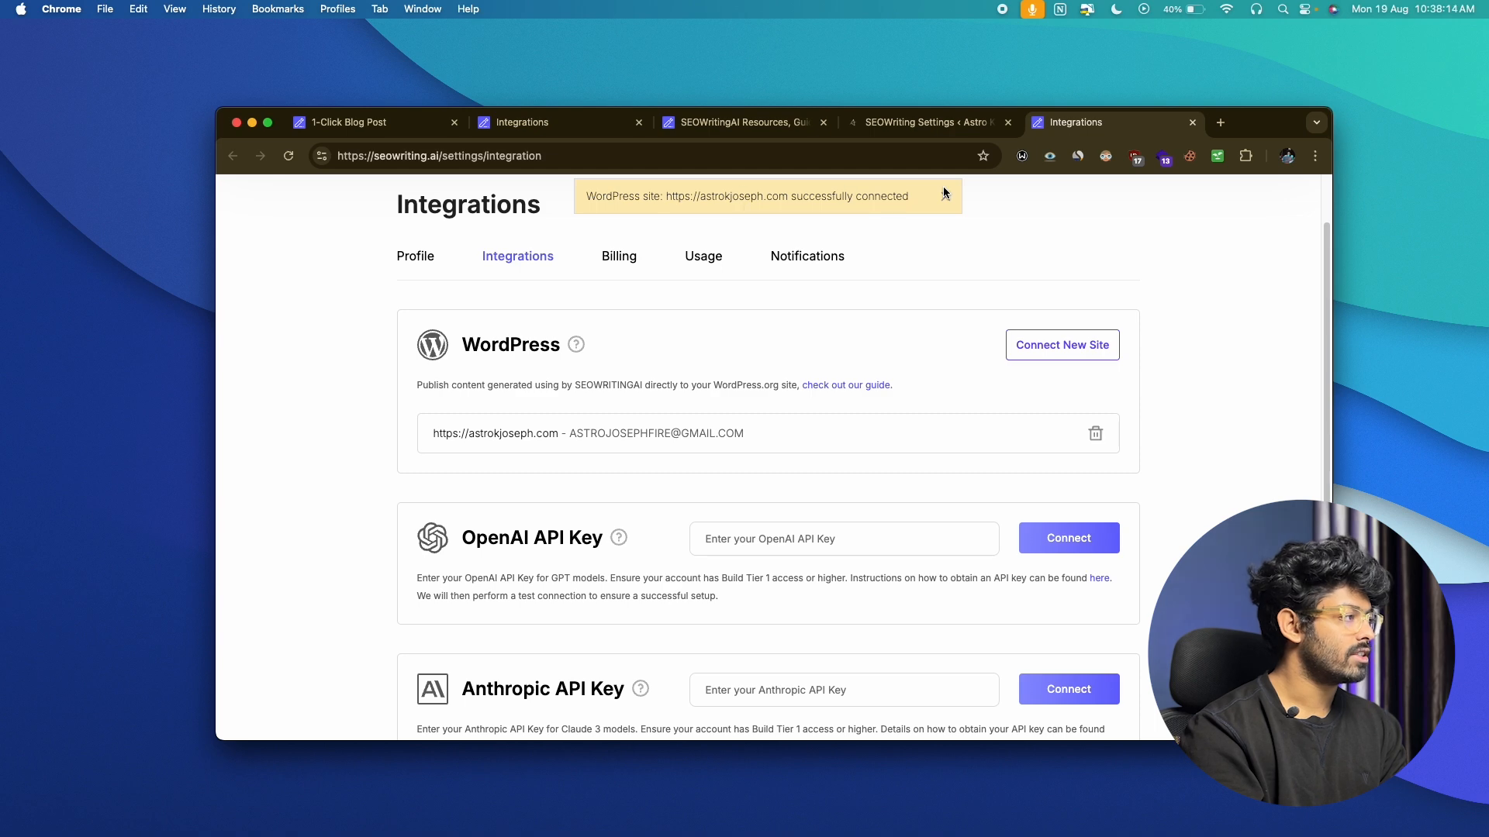
pyautogui.click(926, 121)
pyautogui.click(294, 158)
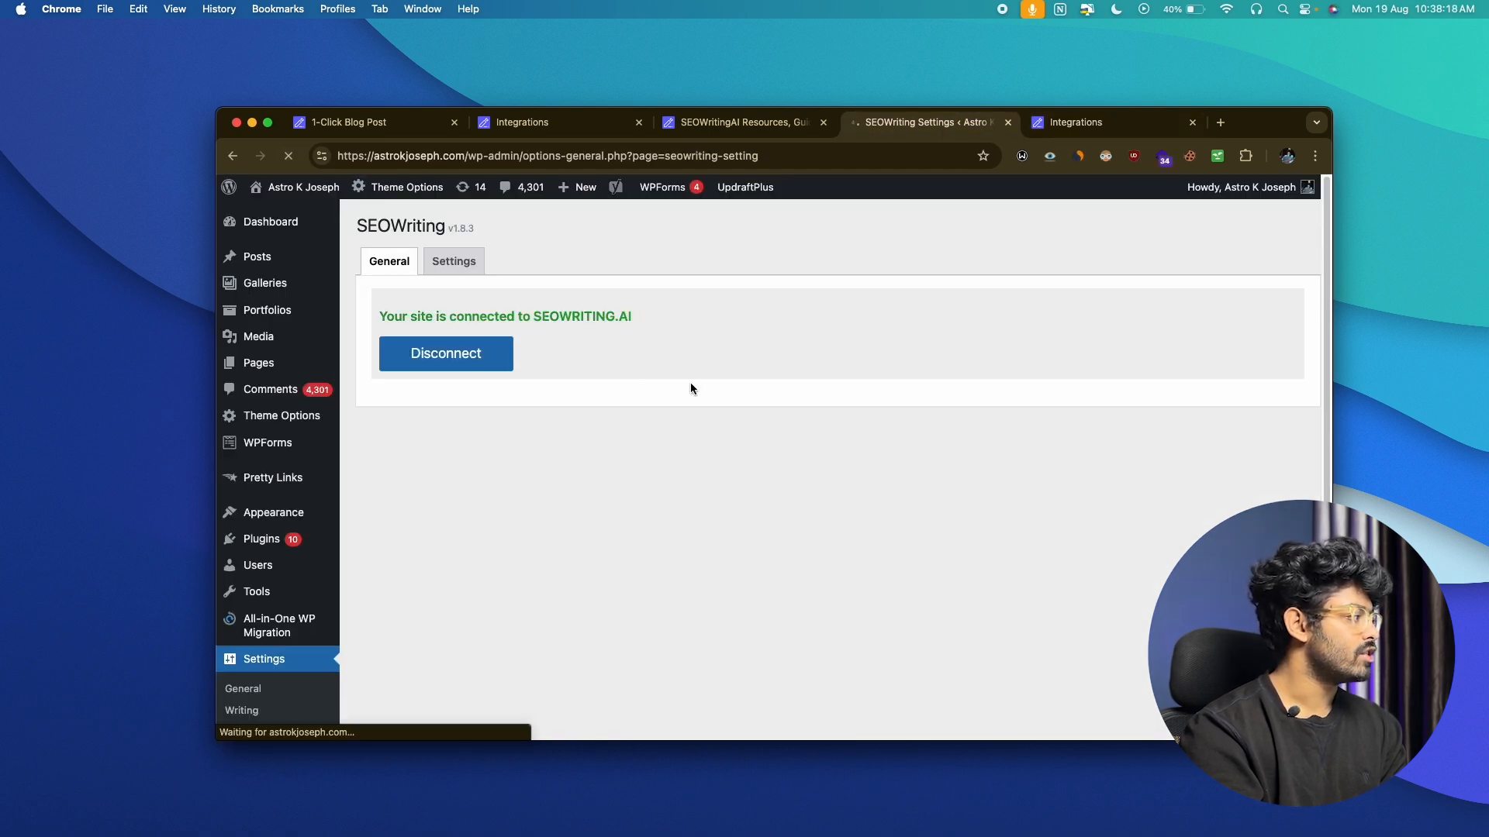
pyautogui.moveTo(395, 314); pyautogui.dragTo(628, 314)
pyautogui.click(628, 314)
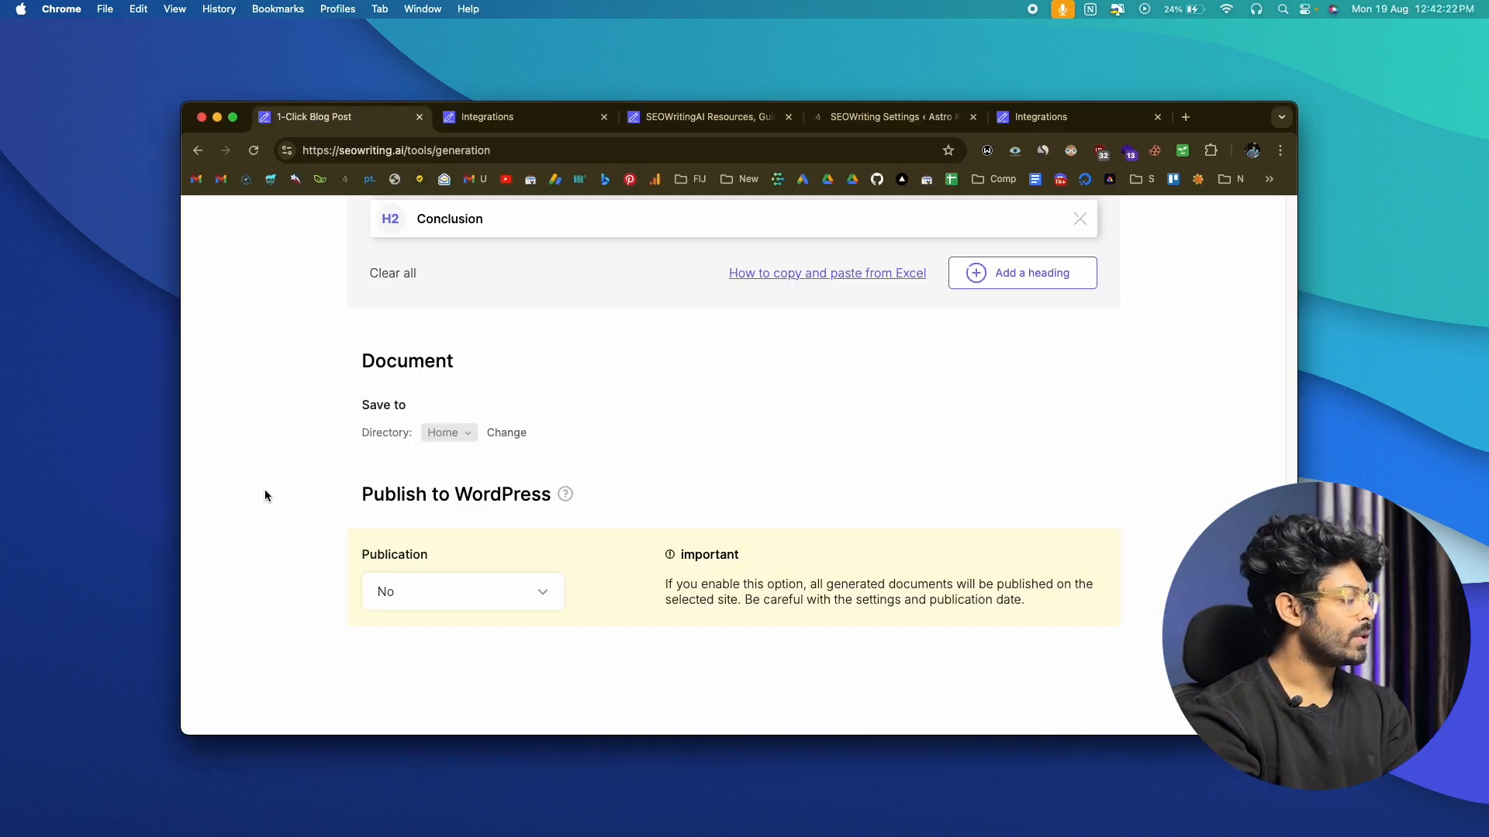
# In the blog post generator, set Publication to the connected WordPress site, with the Blogging category and Publish as post status.
pyautogui.scroll(-1, 265, 496)
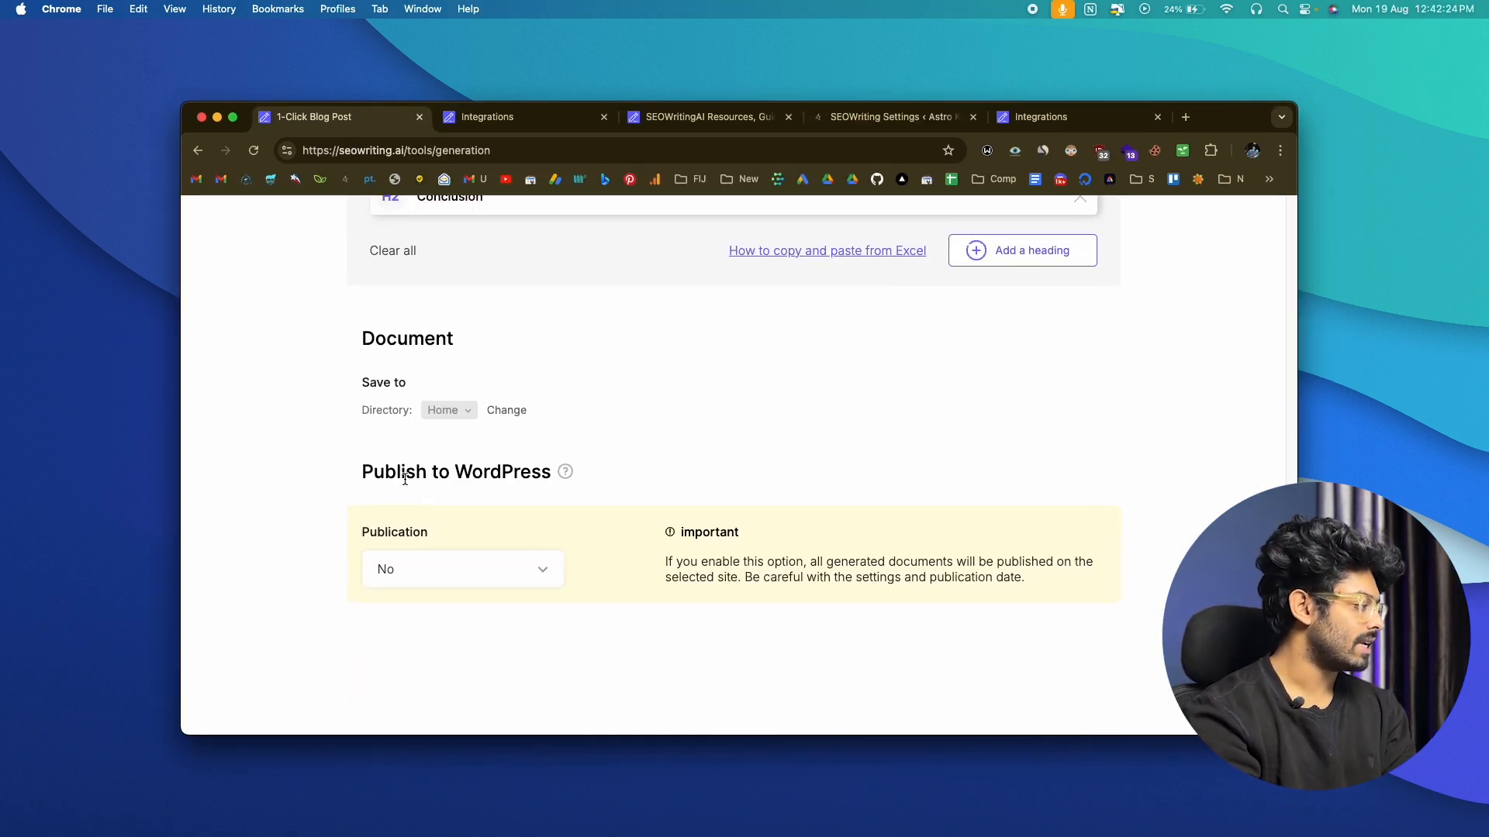
pyautogui.click(415, 583)
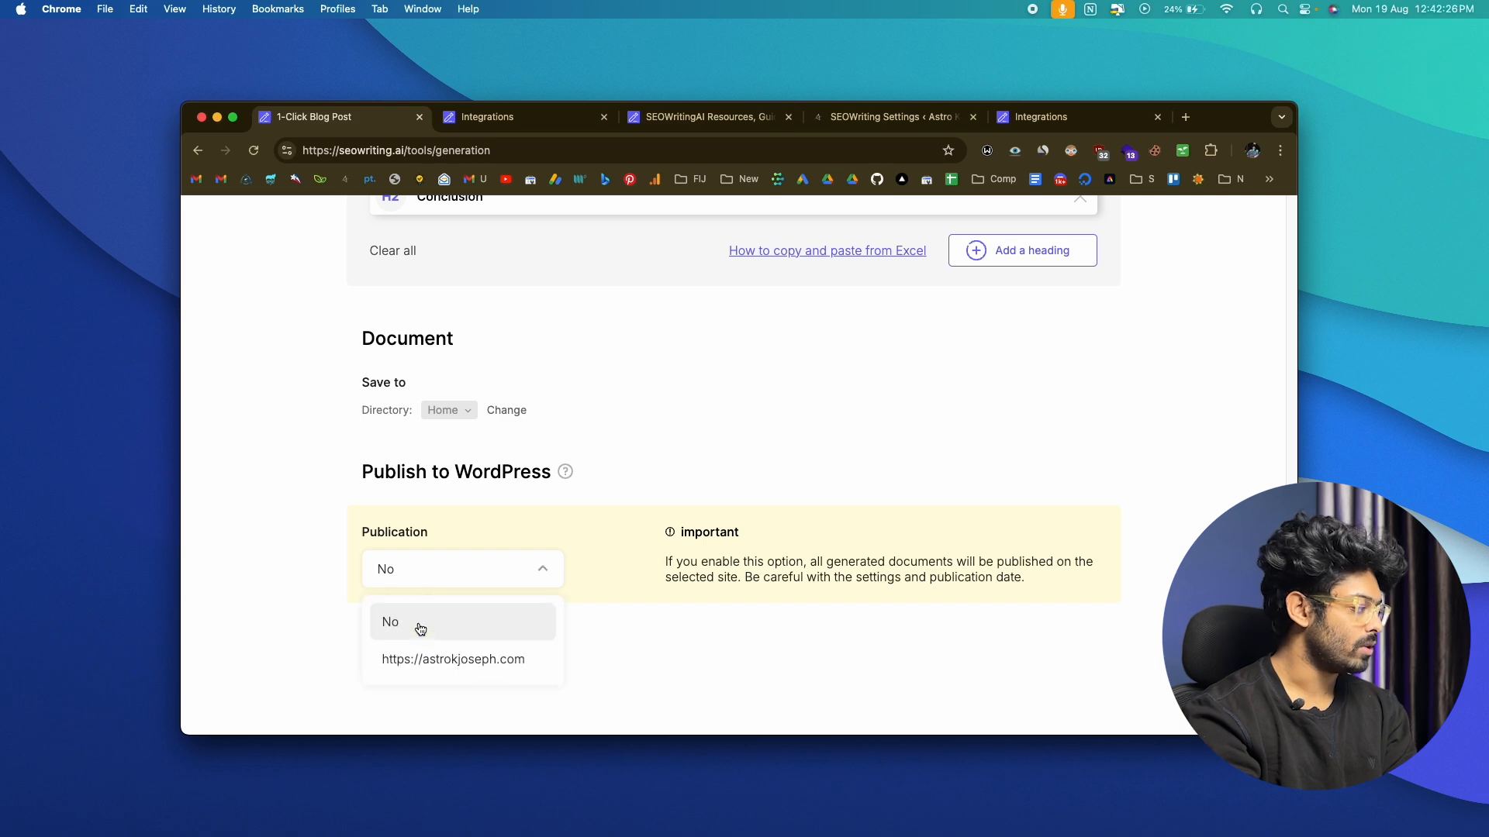
pyautogui.click(399, 658)
pyautogui.scroll(-3, 315, 493)
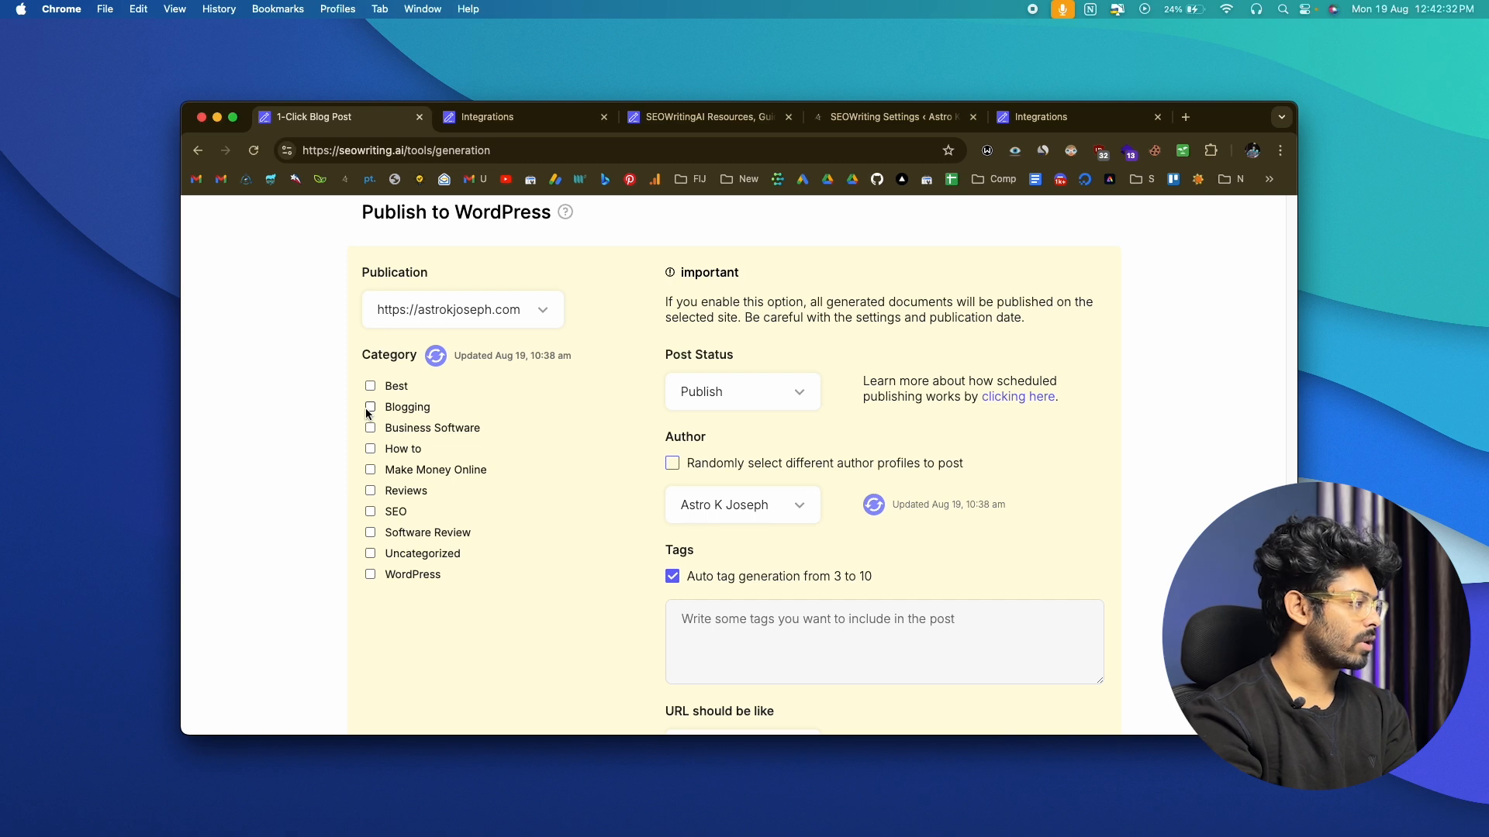
pyautogui.click(743, 398)
pyautogui.click(721, 441)
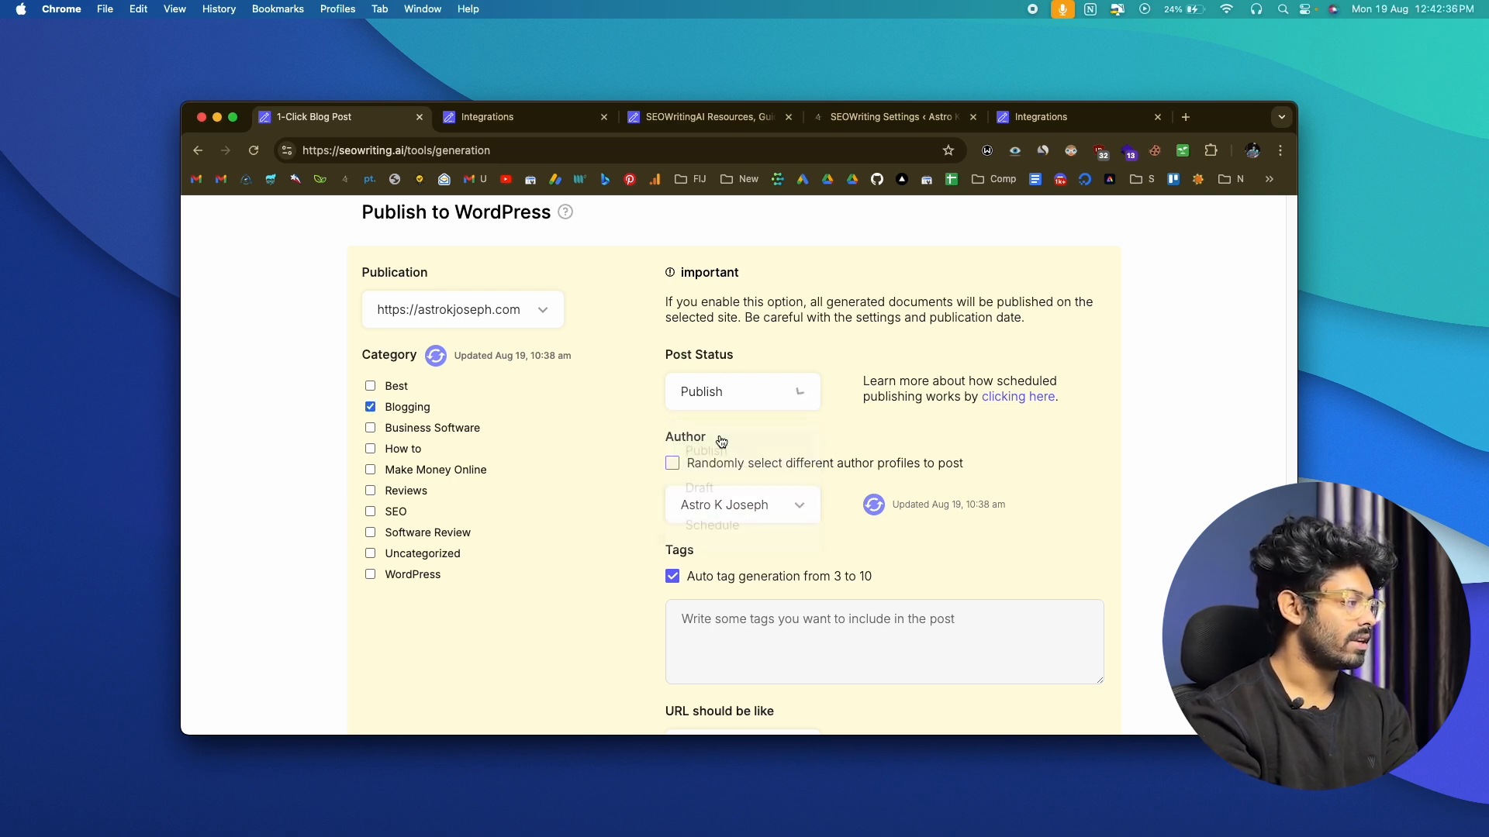
# Choose the site's author, base the post URL on Main Keyword, and enable adding a meta description to the excerpt field.
pyautogui.scroll(-1, 719, 440)
pyautogui.click(721, 468)
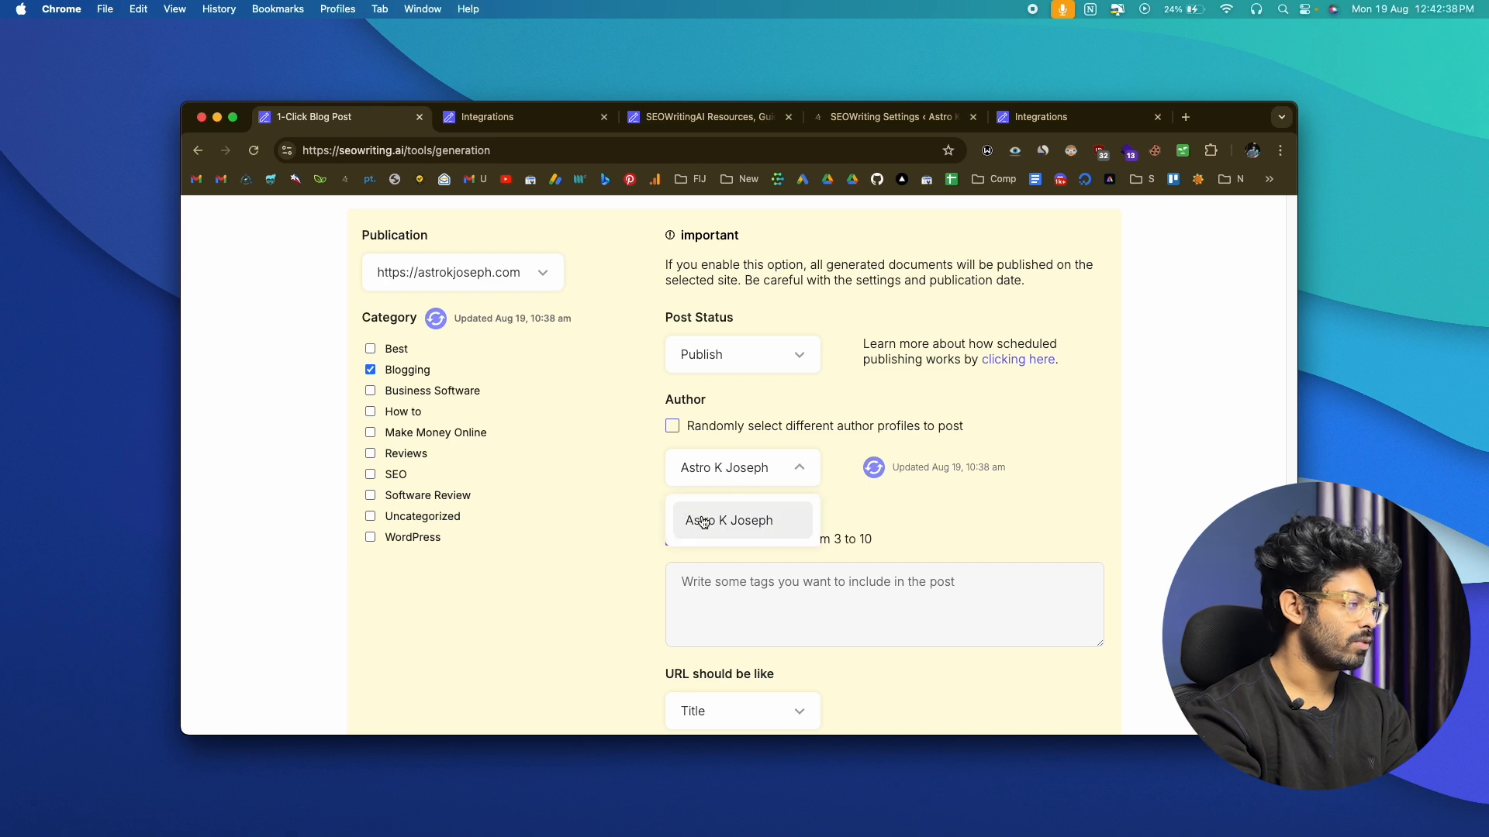
pyautogui.click(703, 518)
pyautogui.scroll(-5, 808, 442)
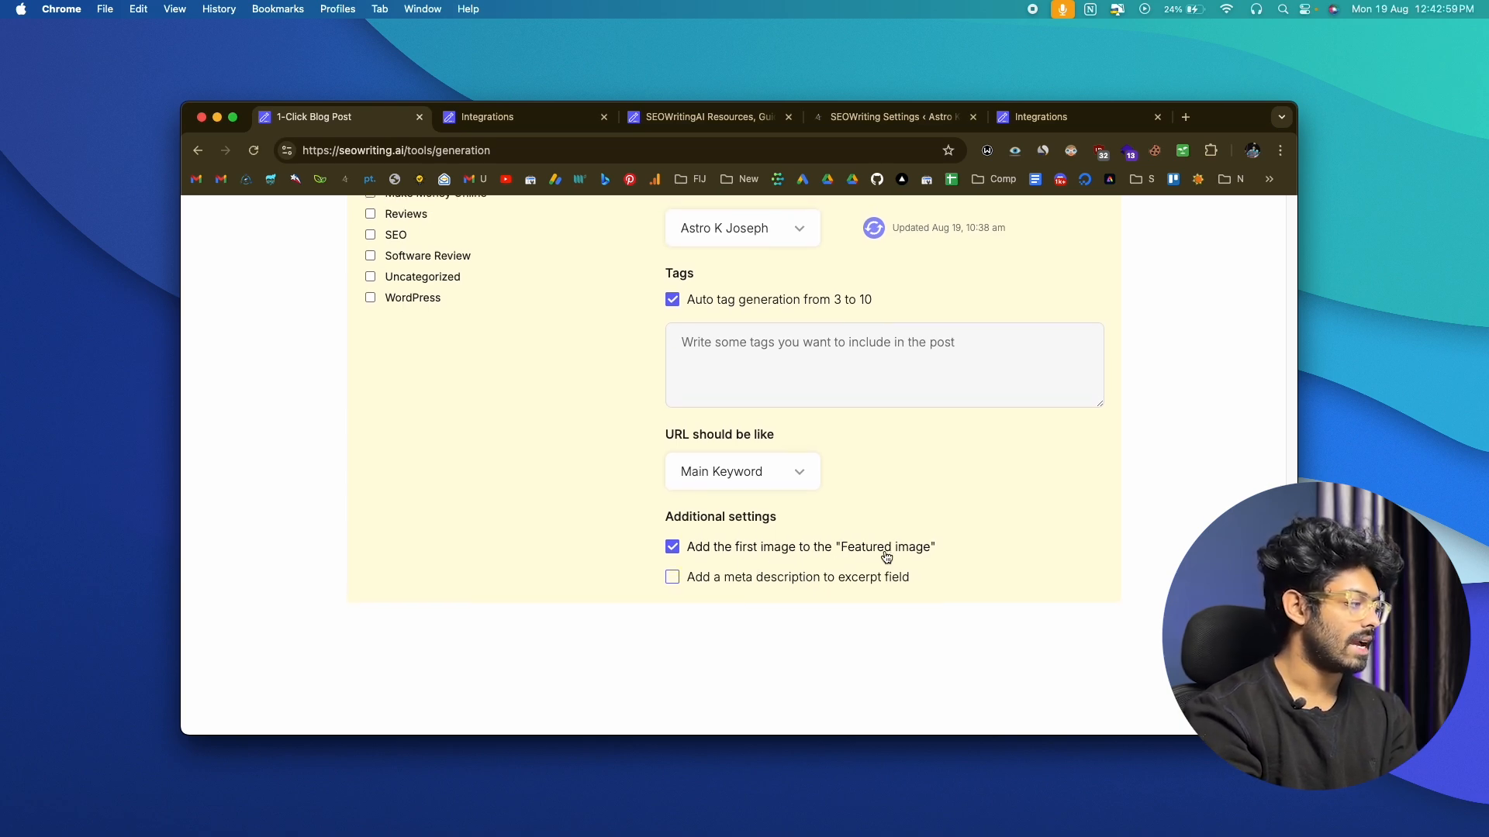
pyautogui.click(674, 579)
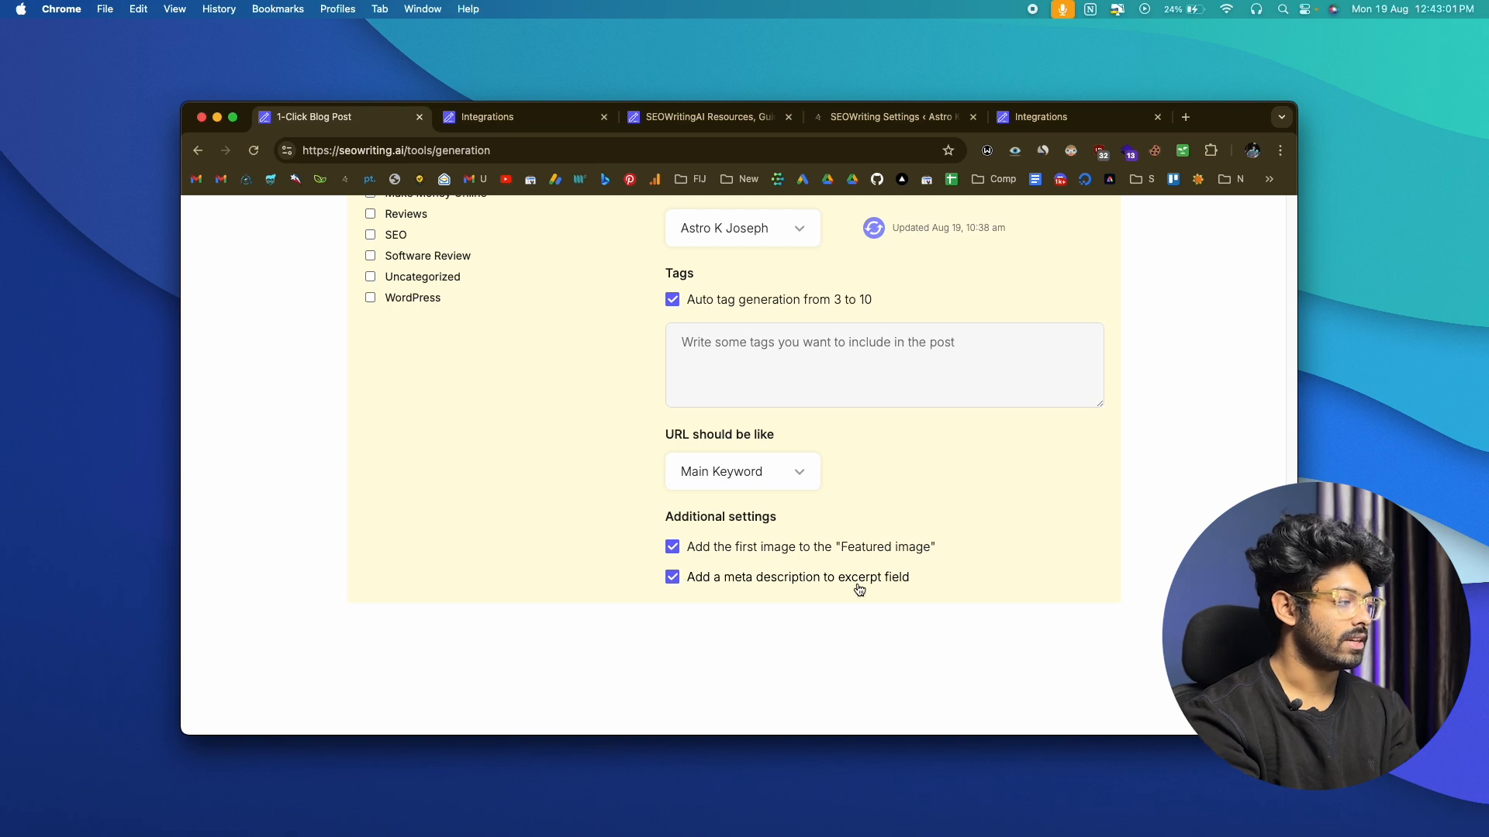
# Run the 1-Click Blog Post generation with the configured email marketing settings.
pyautogui.scroll(20, 876, 594)
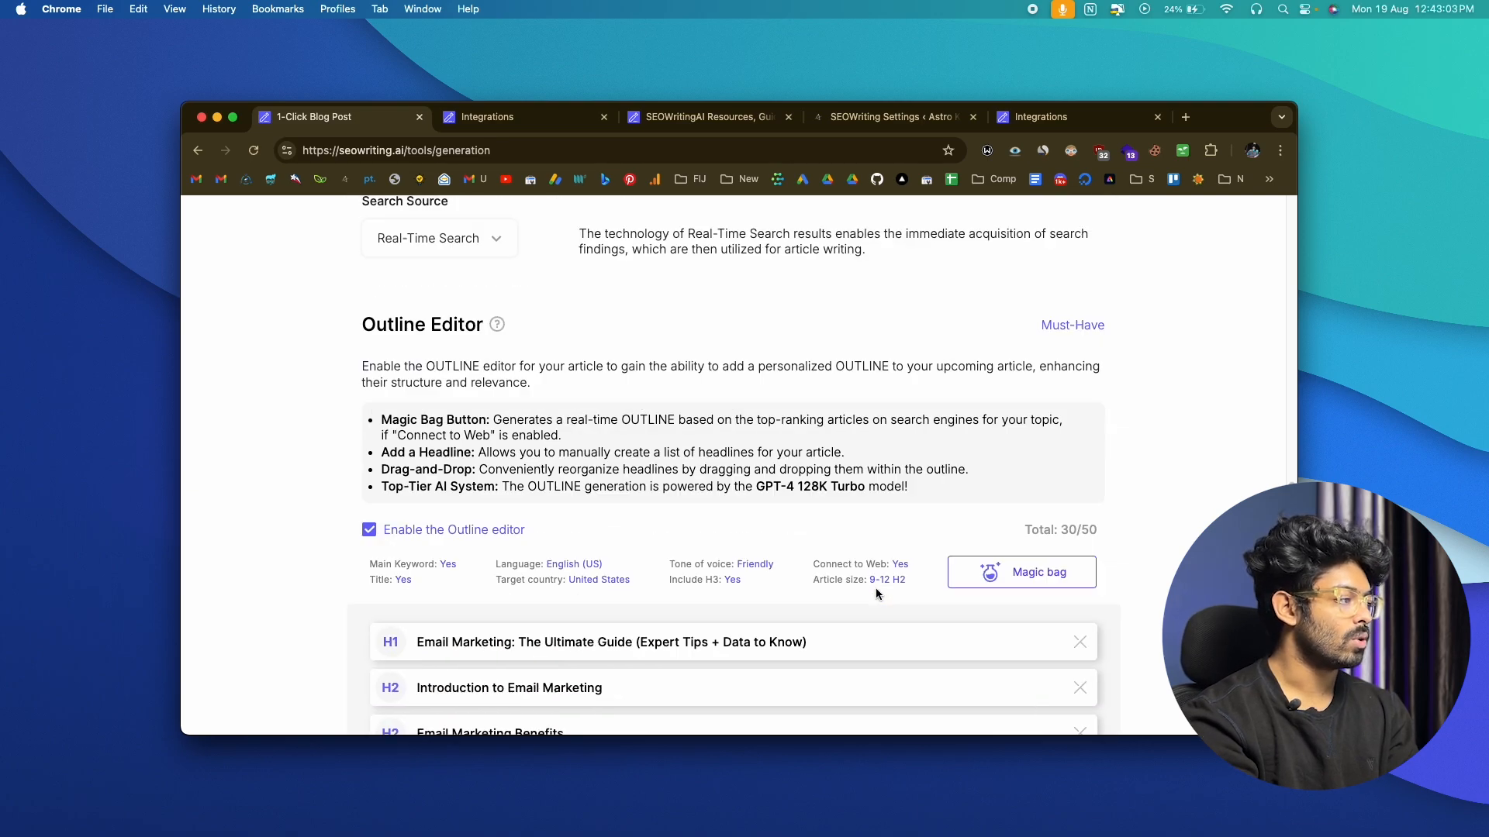
pyautogui.scroll(15, 876, 594)
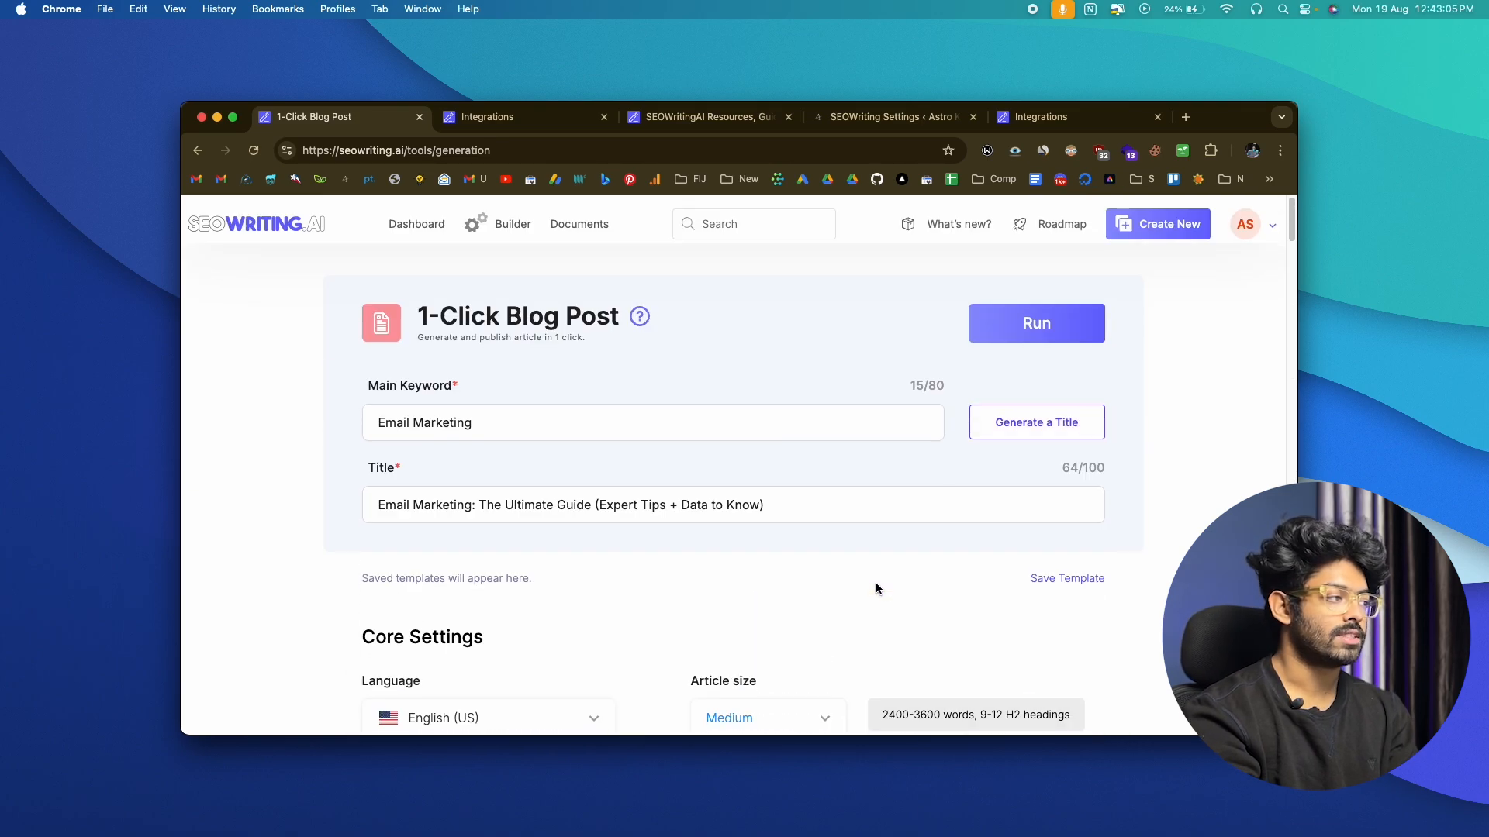
pyautogui.click(1037, 336)
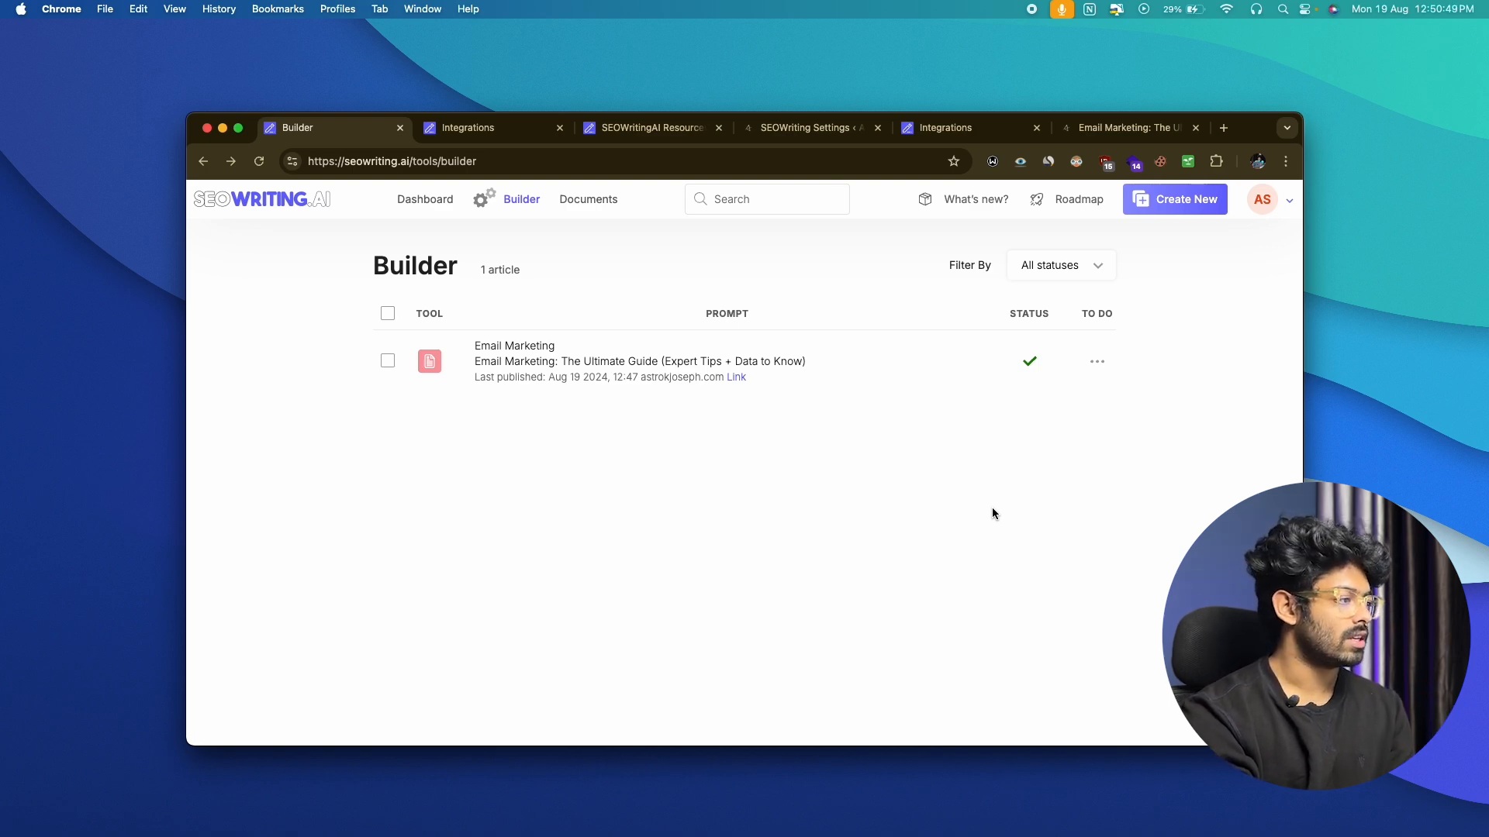
# View the generated Email Marketing article from the Builder list and examine its word count, introduction and first image.
pyautogui.click(1096, 361)
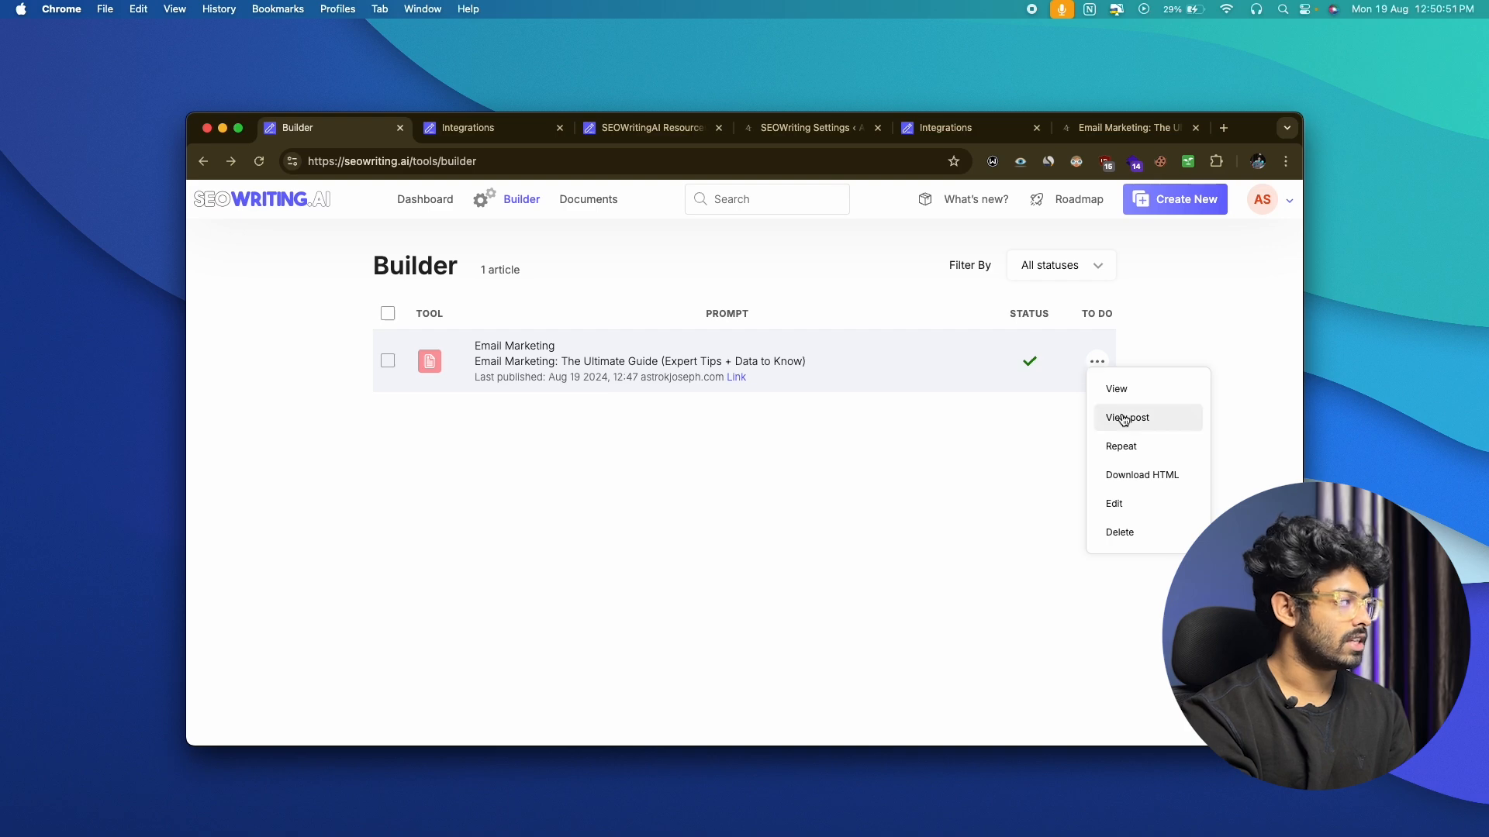
pyautogui.click(1125, 390)
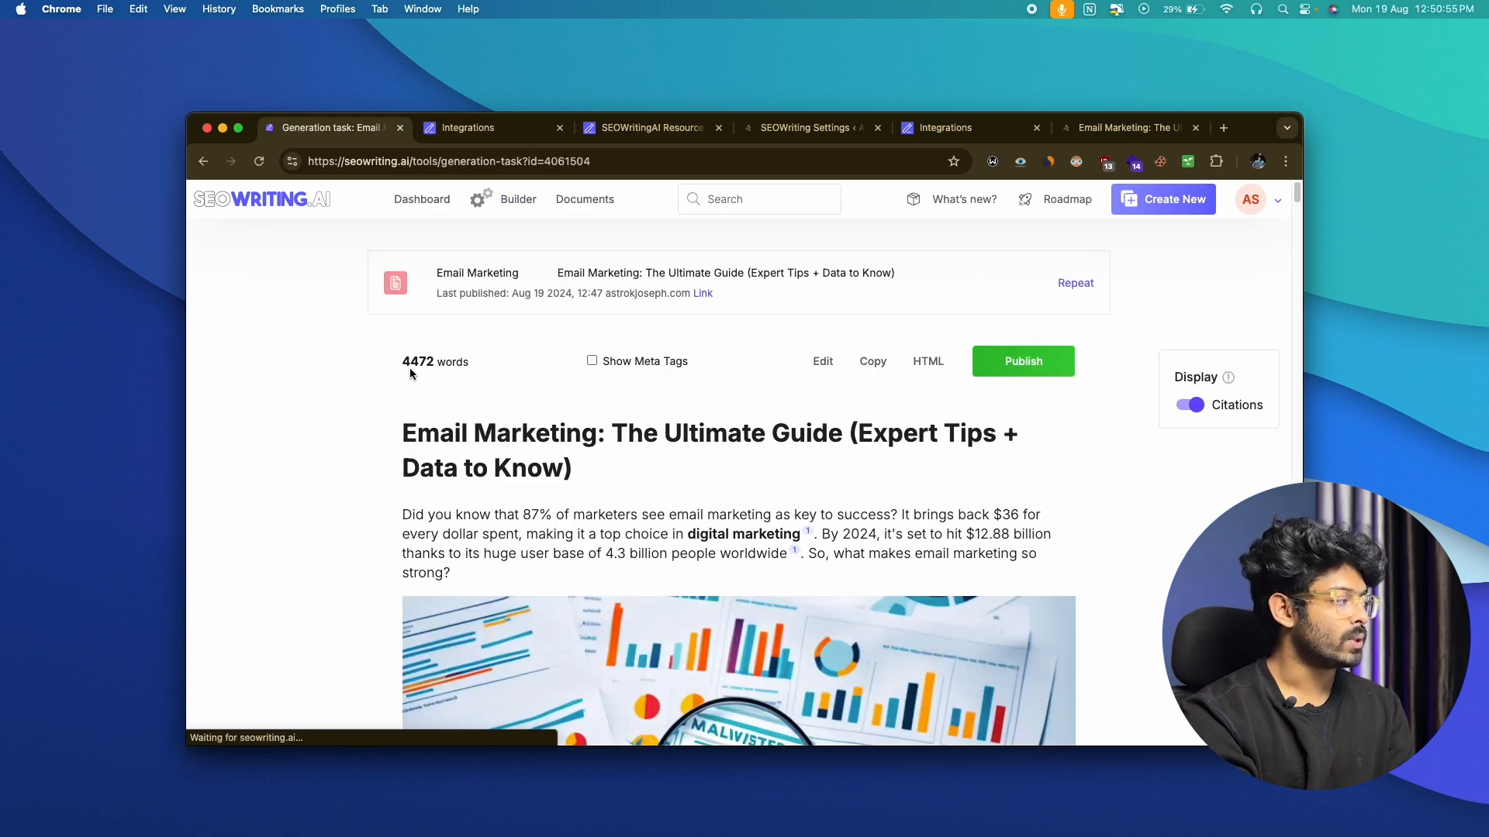
pyautogui.doubleClick(433, 365)
pyautogui.click(446, 364)
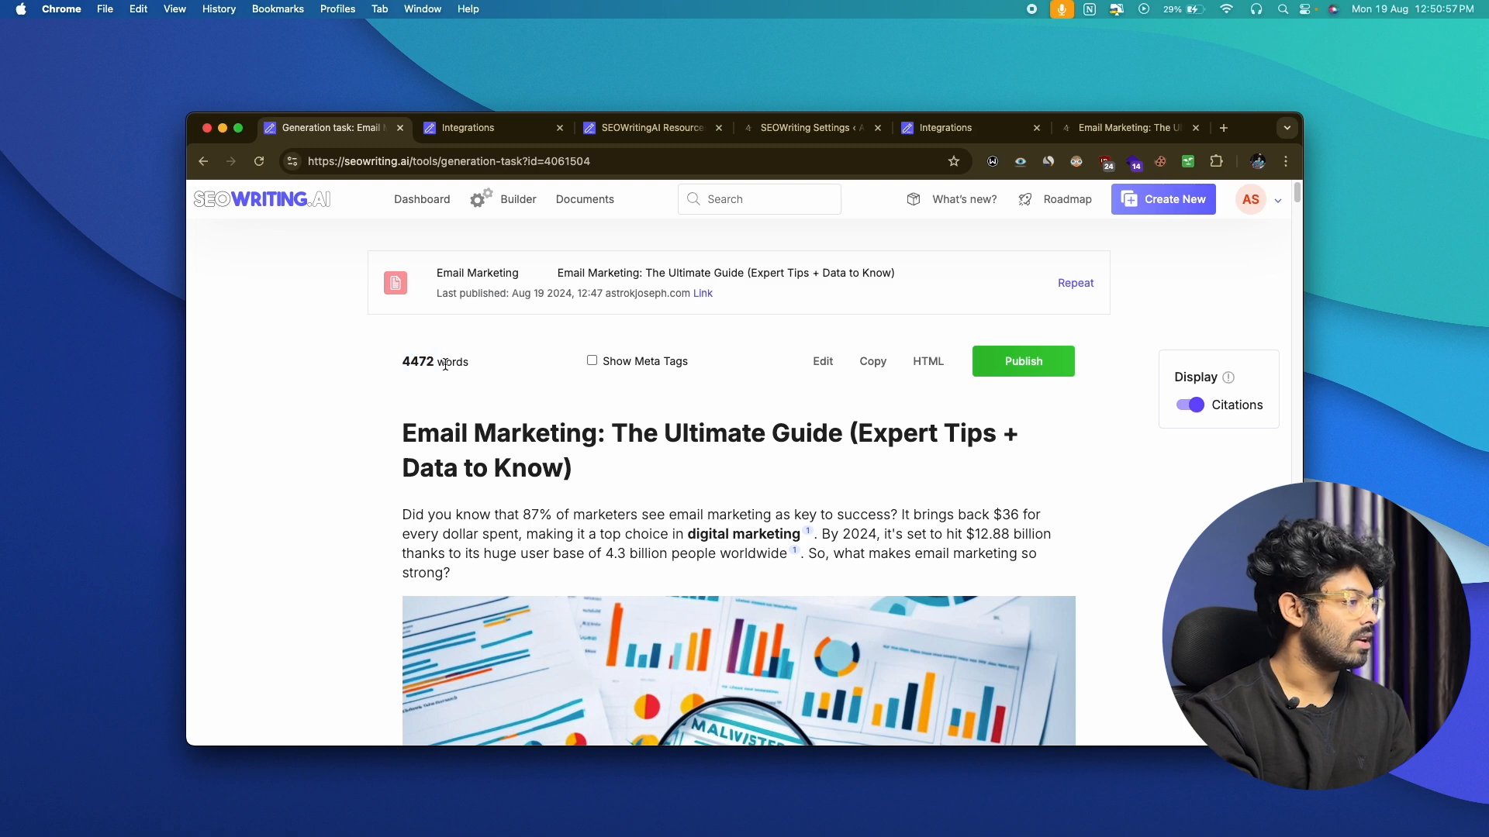
pyautogui.scroll(-4, 445, 363)
pyautogui.scroll(2, 1192, 351)
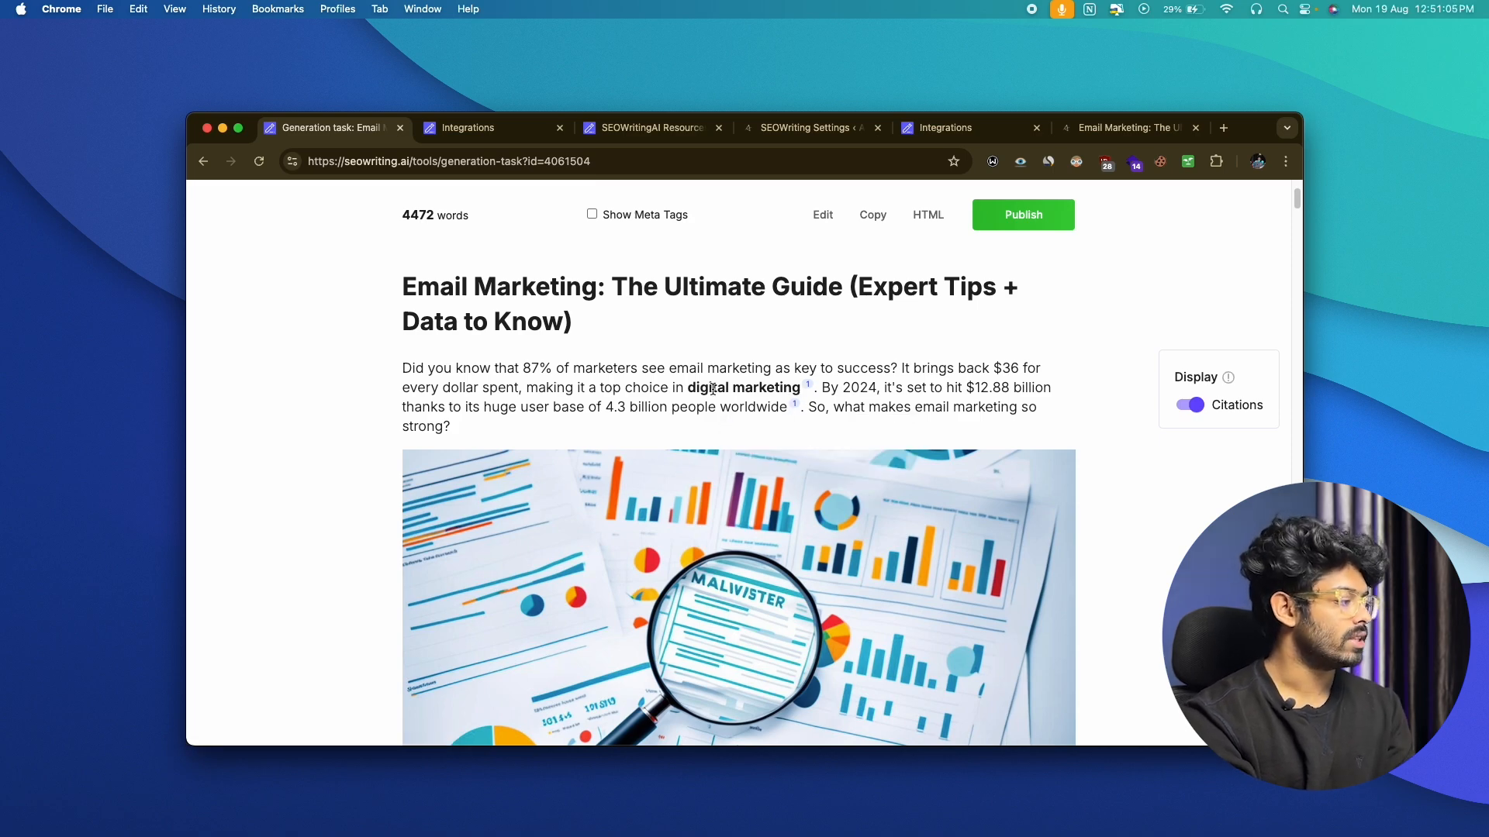
# Examine the generated article's first image, key takeaways, introduction, embedded videos, campaign sections and the email list strategy table.
pyautogui.scroll(-5, 712, 388)
pyautogui.scroll(2, 844, 332)
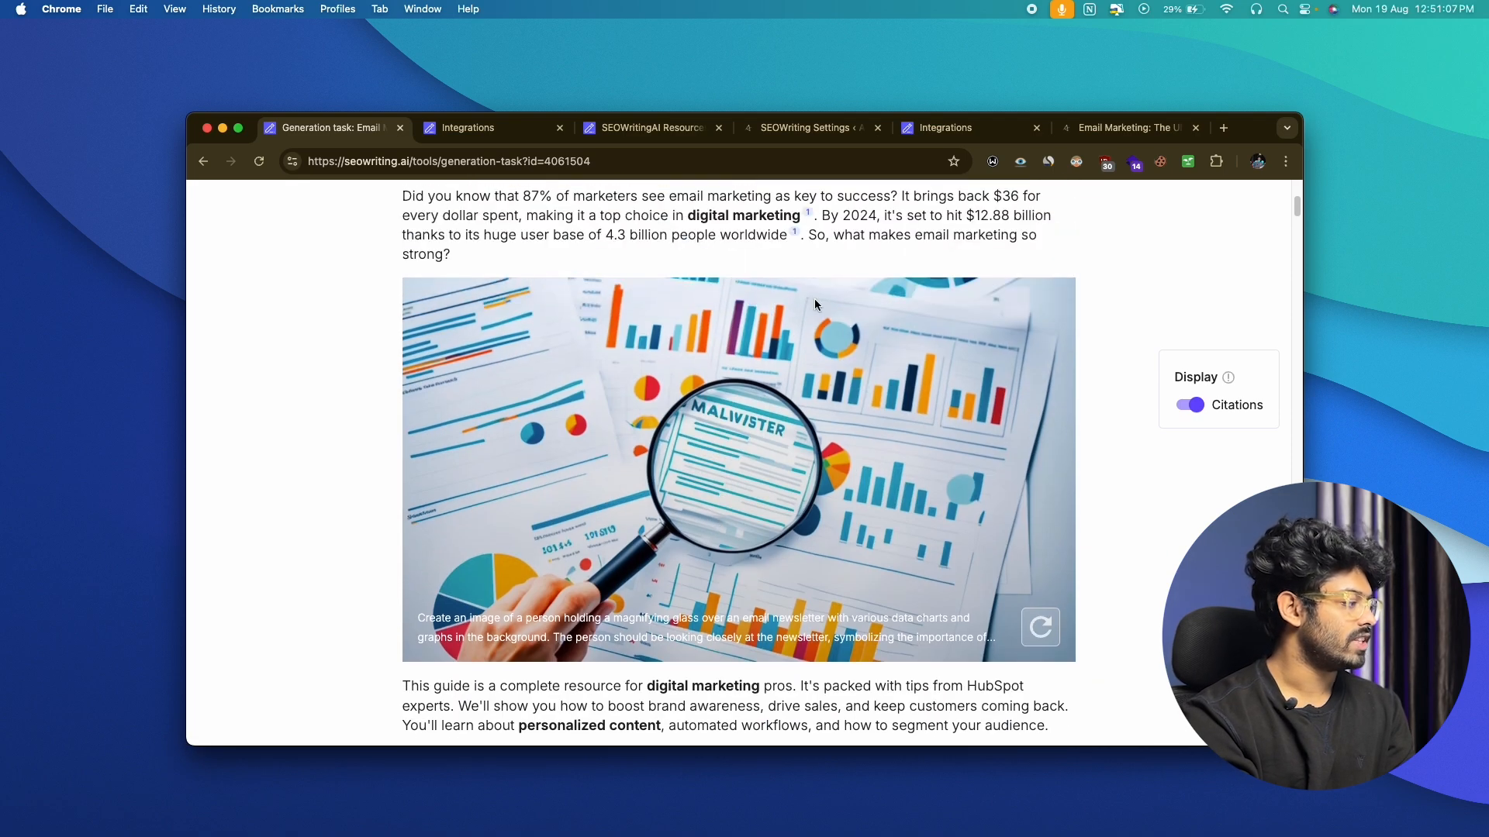
pyautogui.scroll(-6, 709, 434)
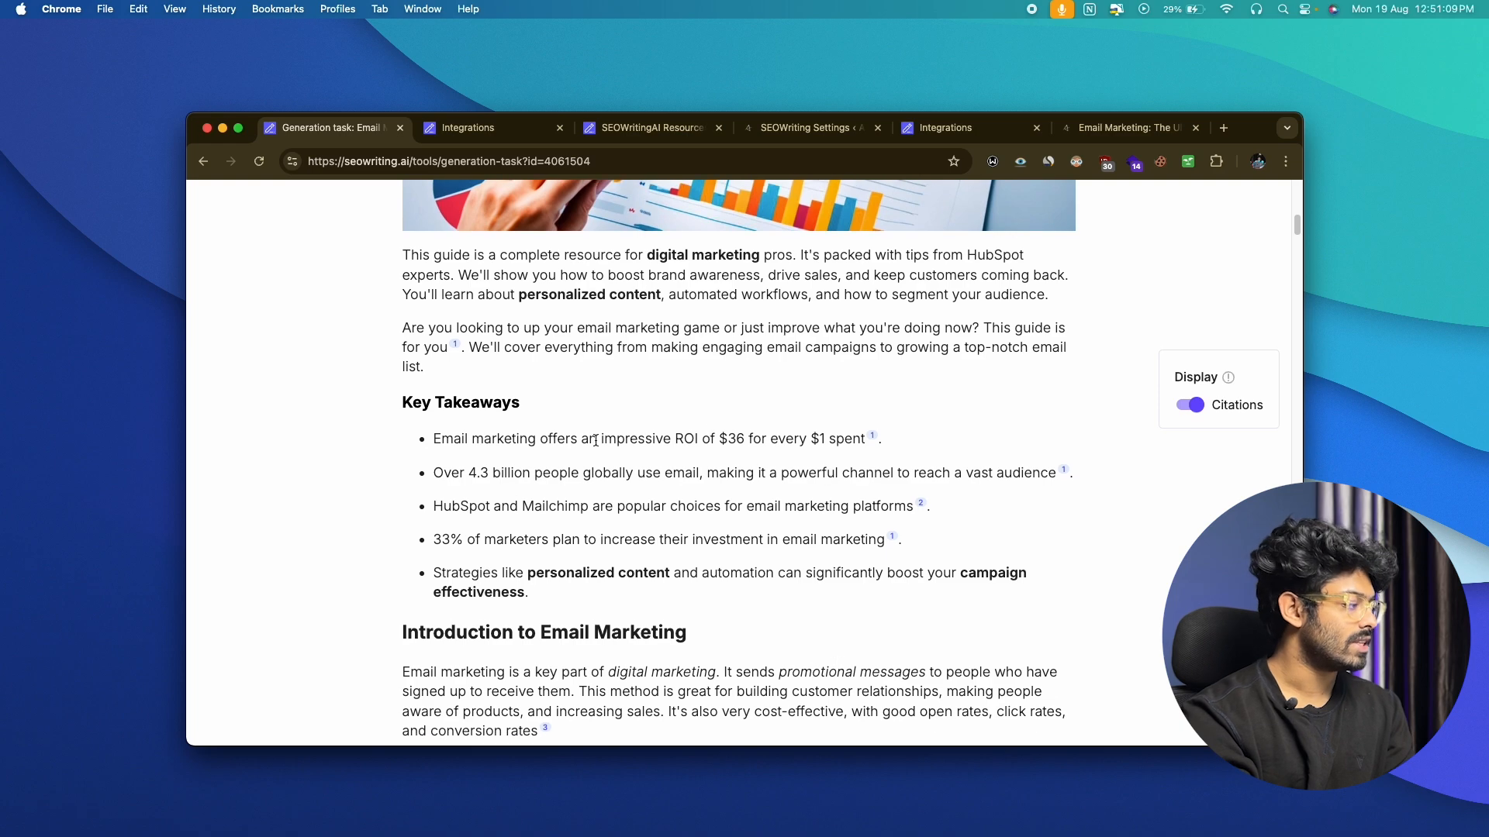
pyautogui.scroll(-7, 566, 450)
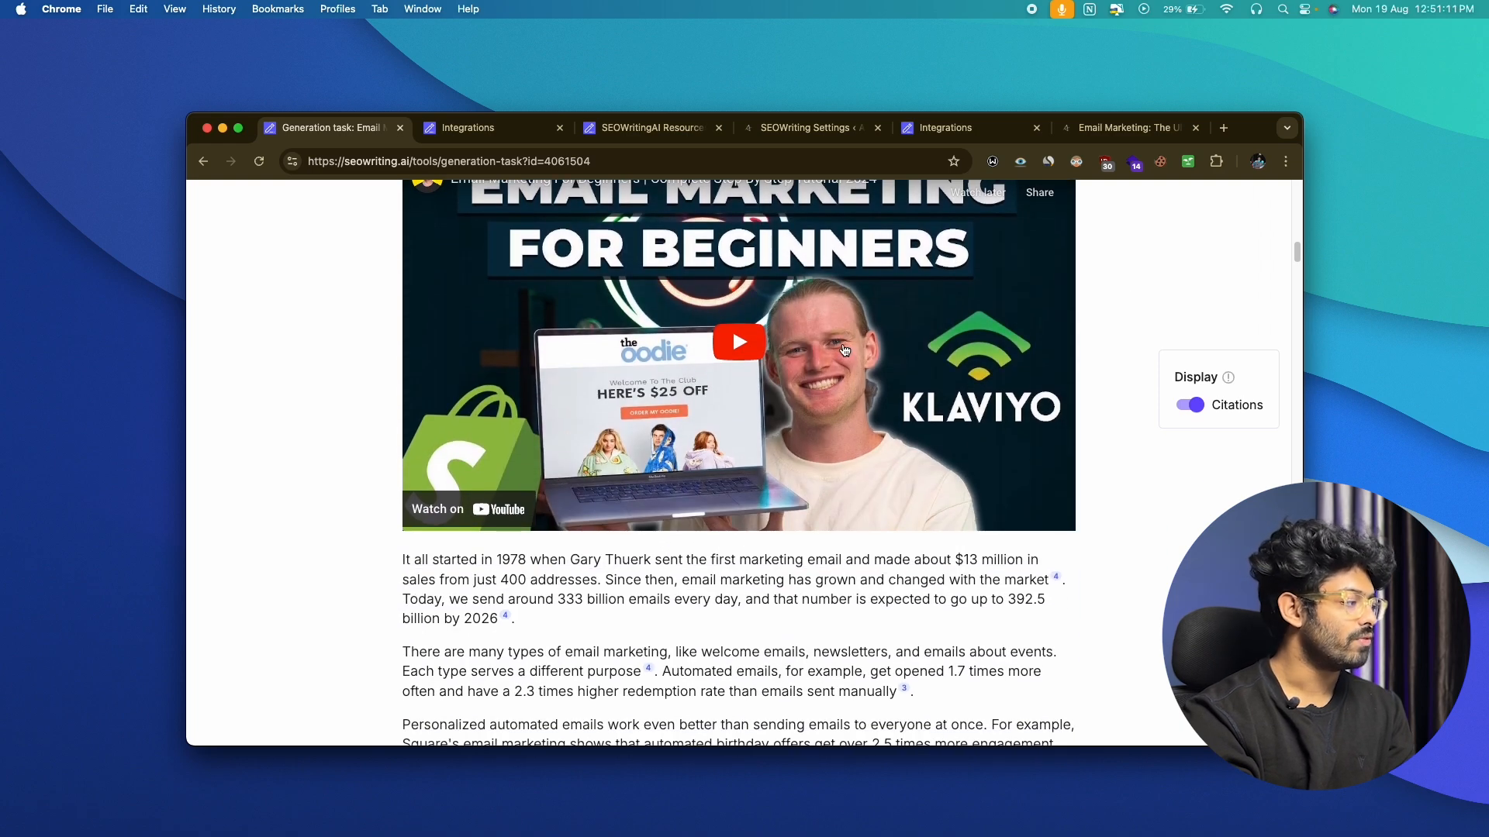
pyautogui.scroll(-11, 596, 347)
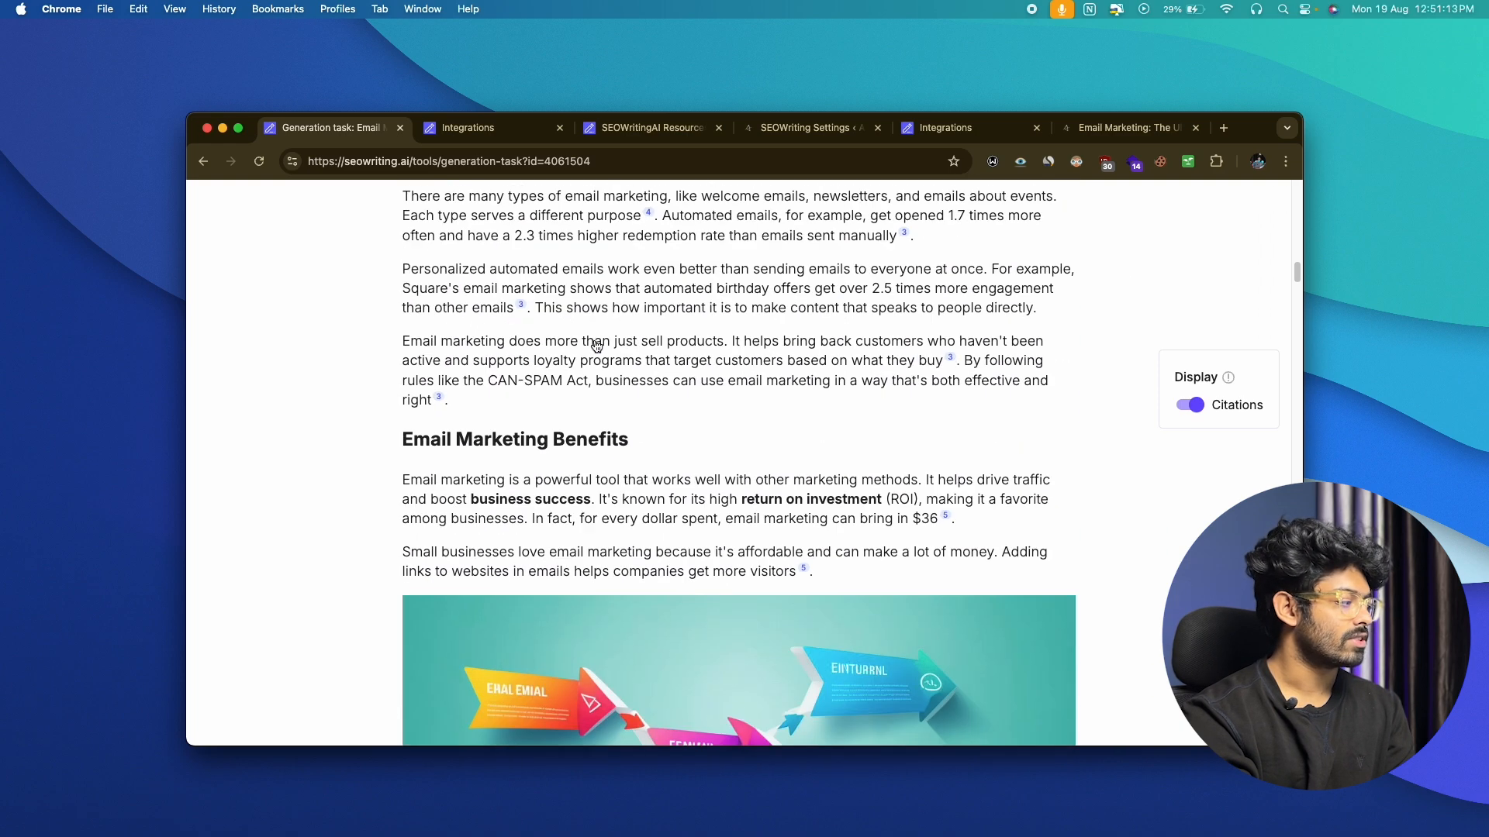
pyautogui.scroll(-14, 595, 346)
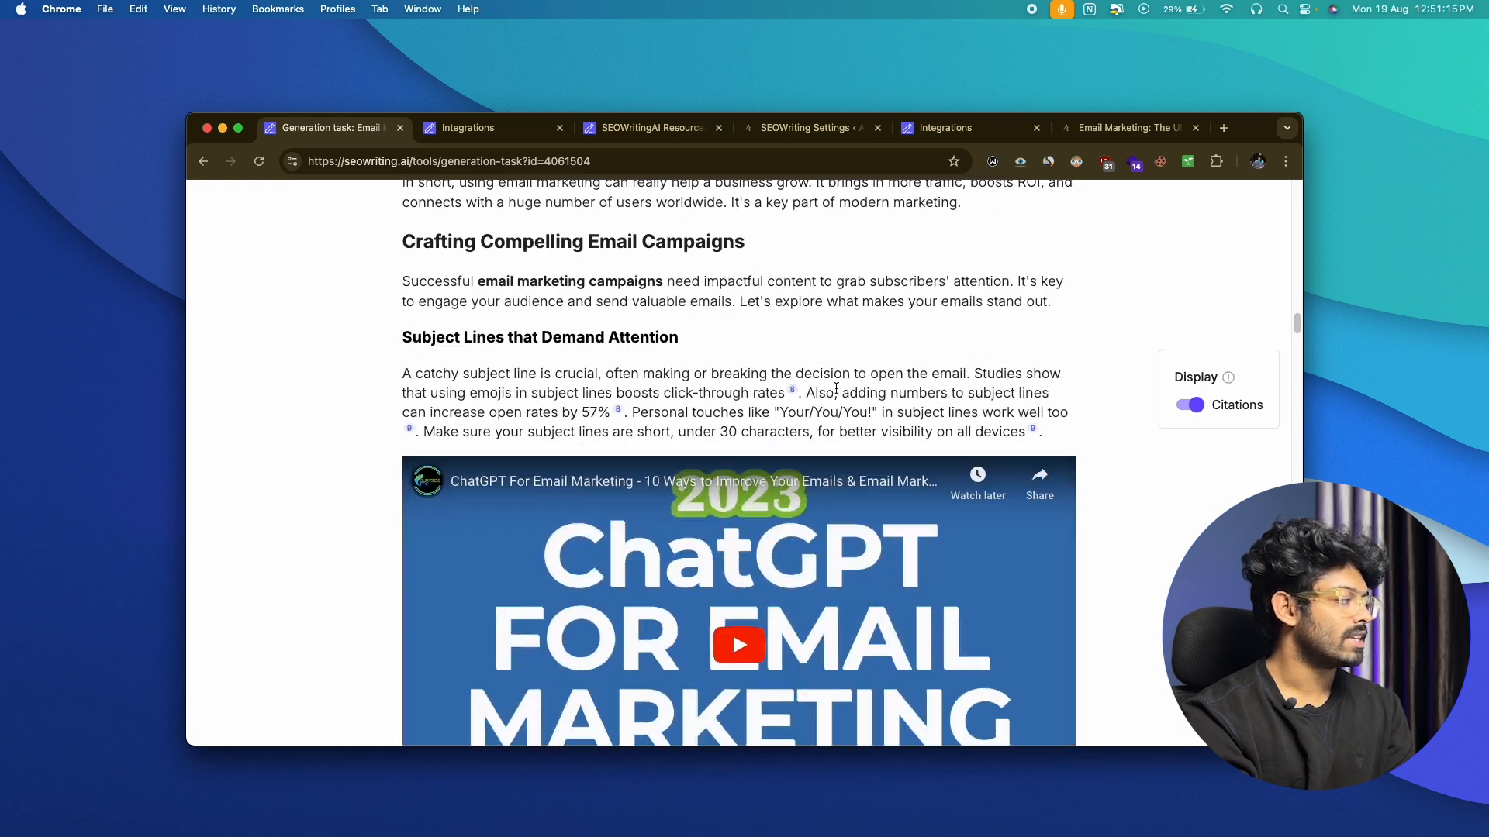
pyautogui.scroll(3, 575, 409)
pyautogui.scroll(-10, 552, 384)
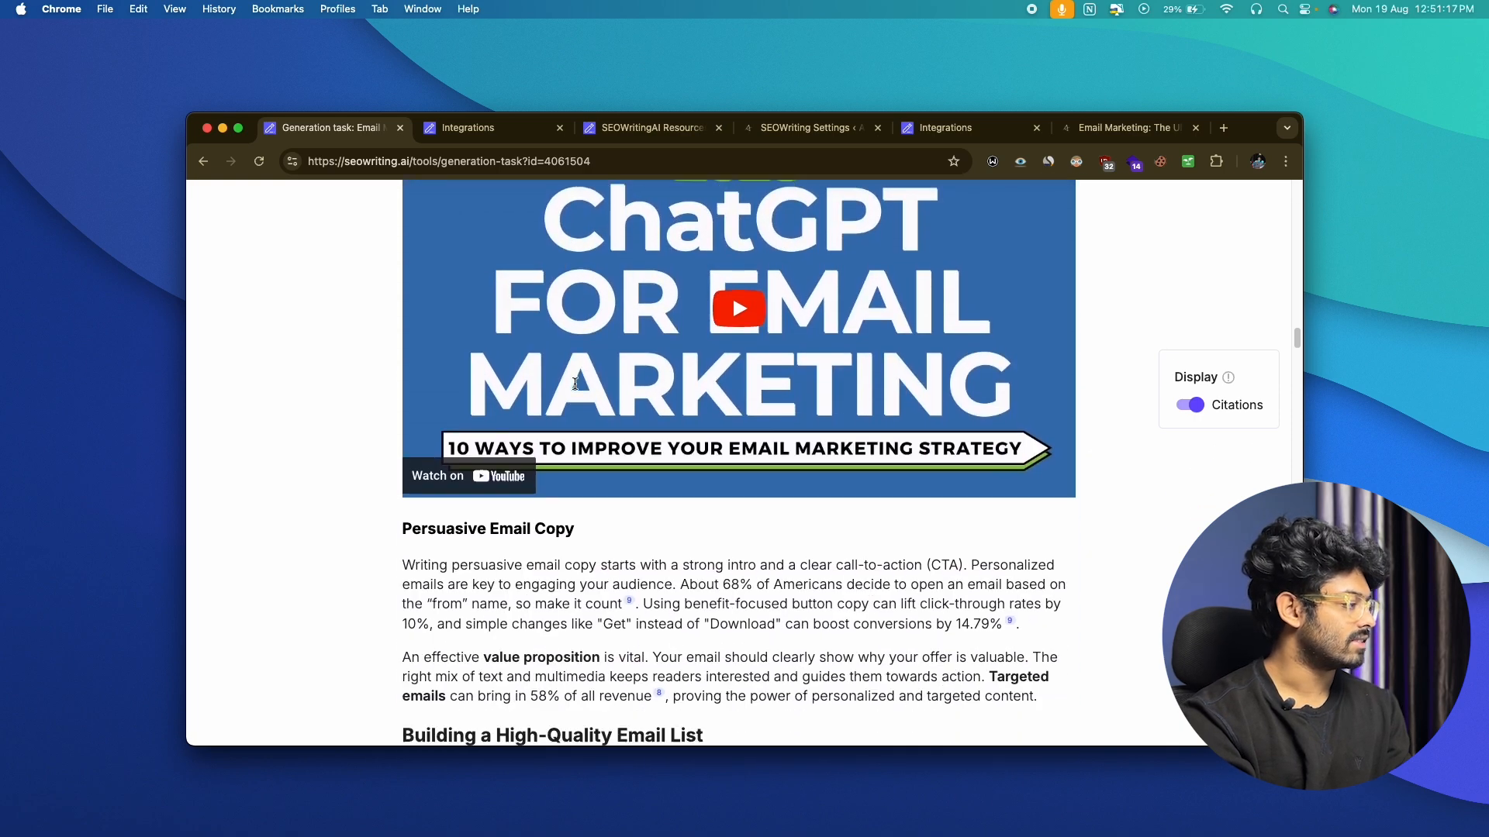
pyautogui.scroll(-4, 552, 384)
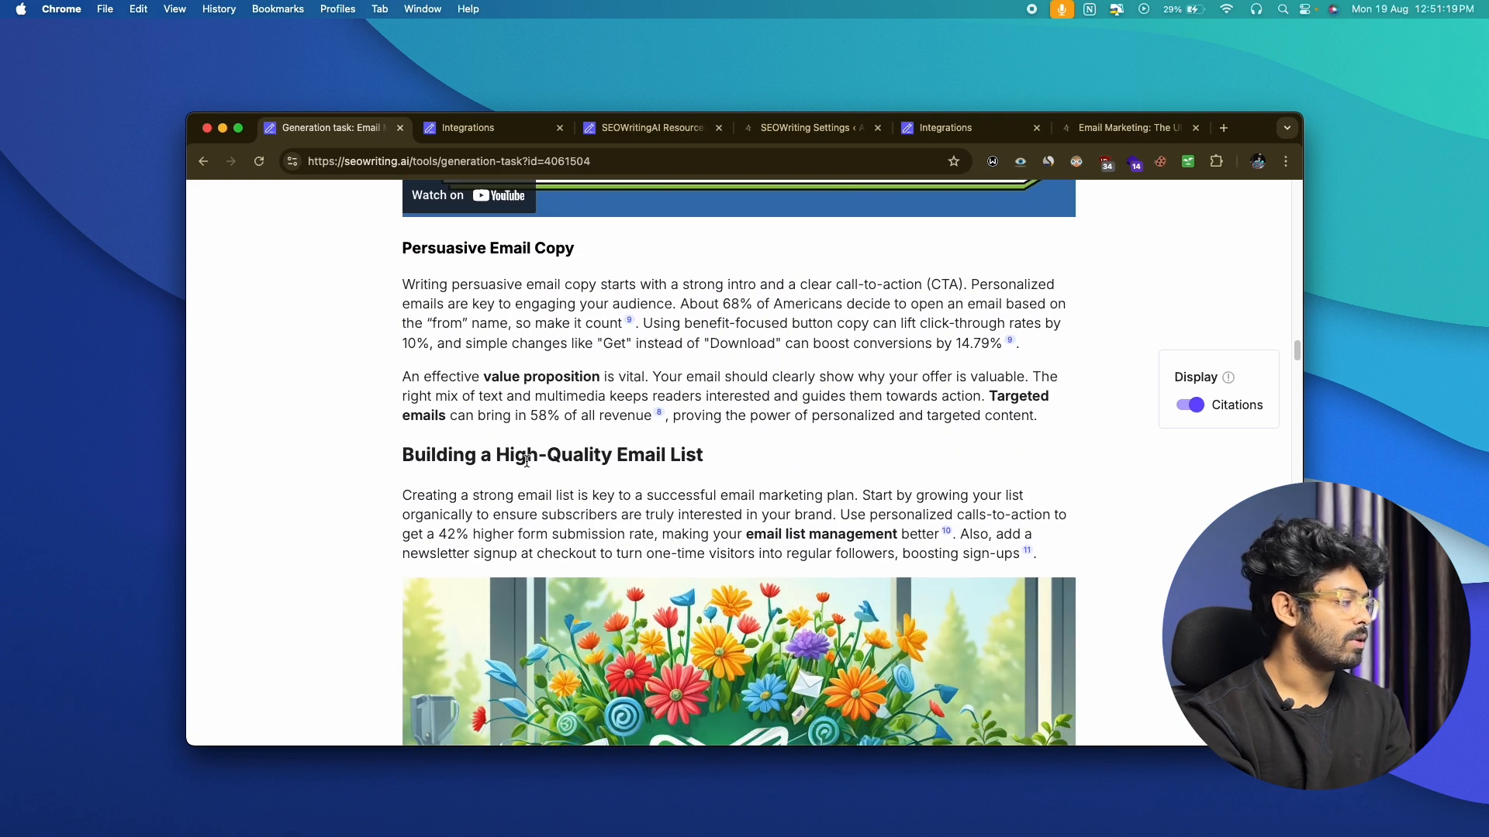
pyautogui.scroll(-16, 721, 469)
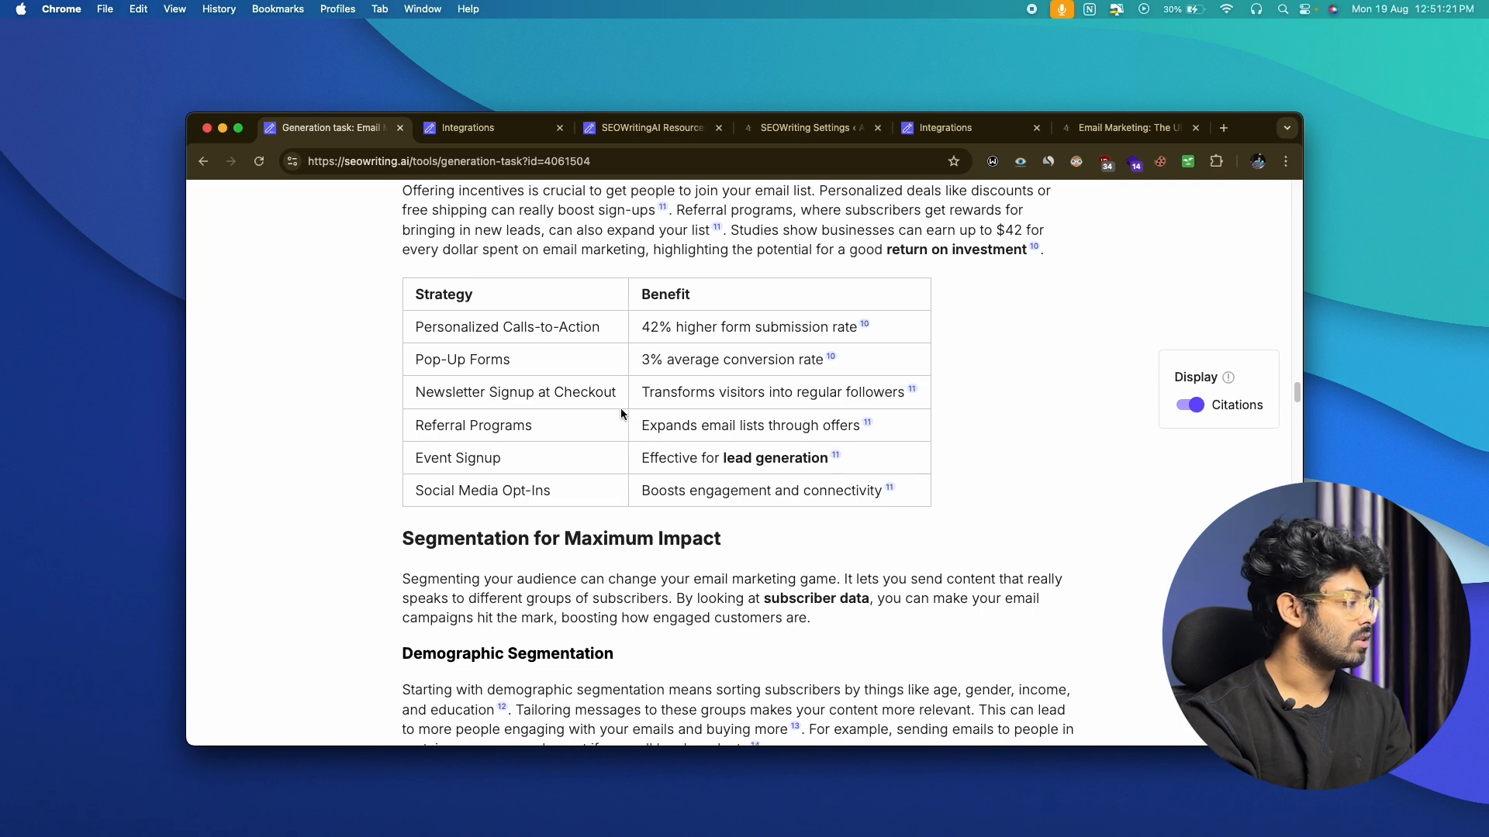
# Review the article's remaining sections on segmentation, automation, personalization, deliverability, metrics and tips, including the block quote and the FAQ.
pyautogui.scroll(-12, 647, 407)
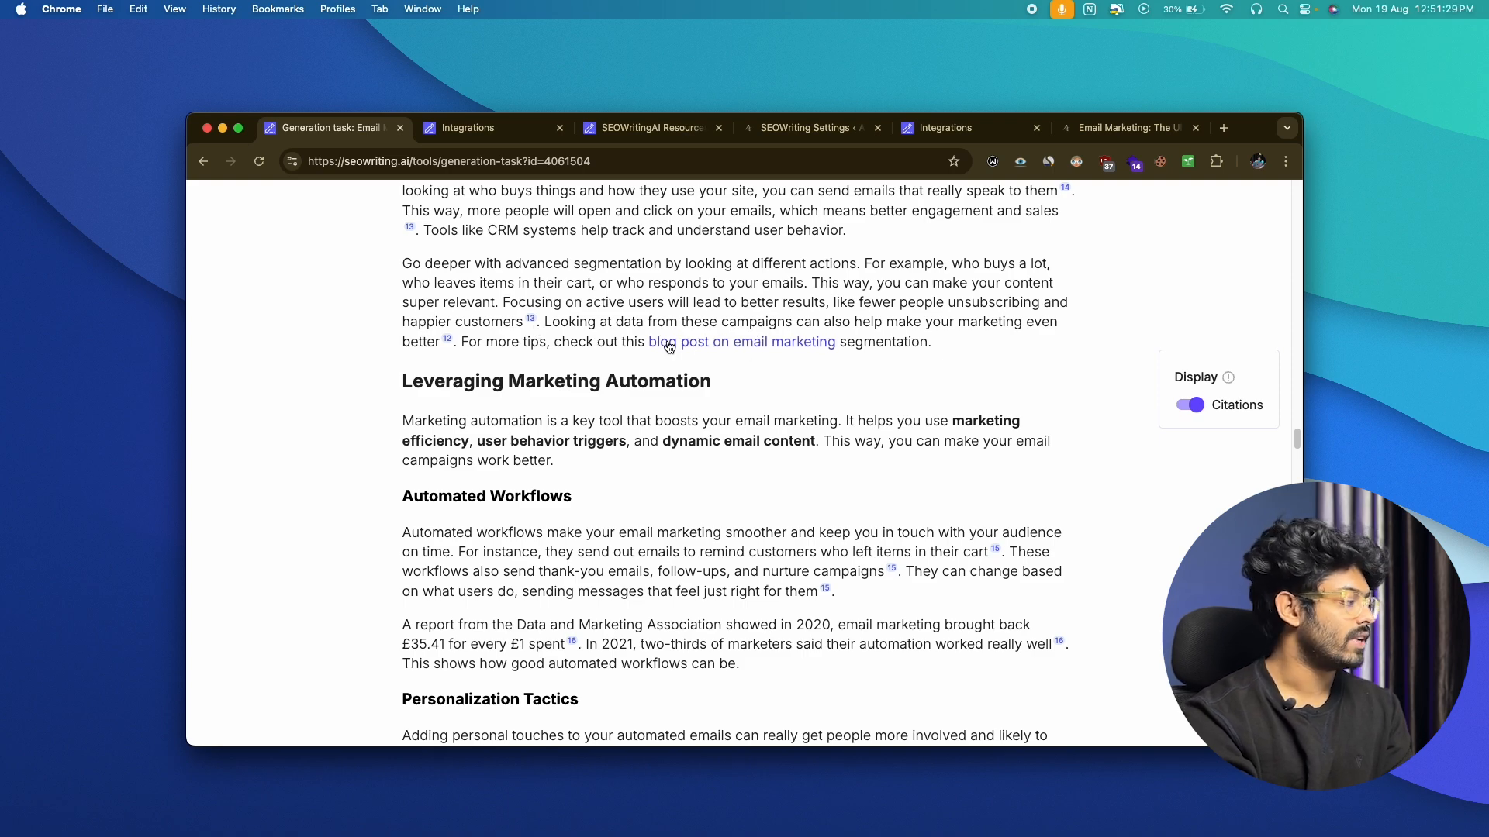
pyautogui.scroll(-10, 675, 350)
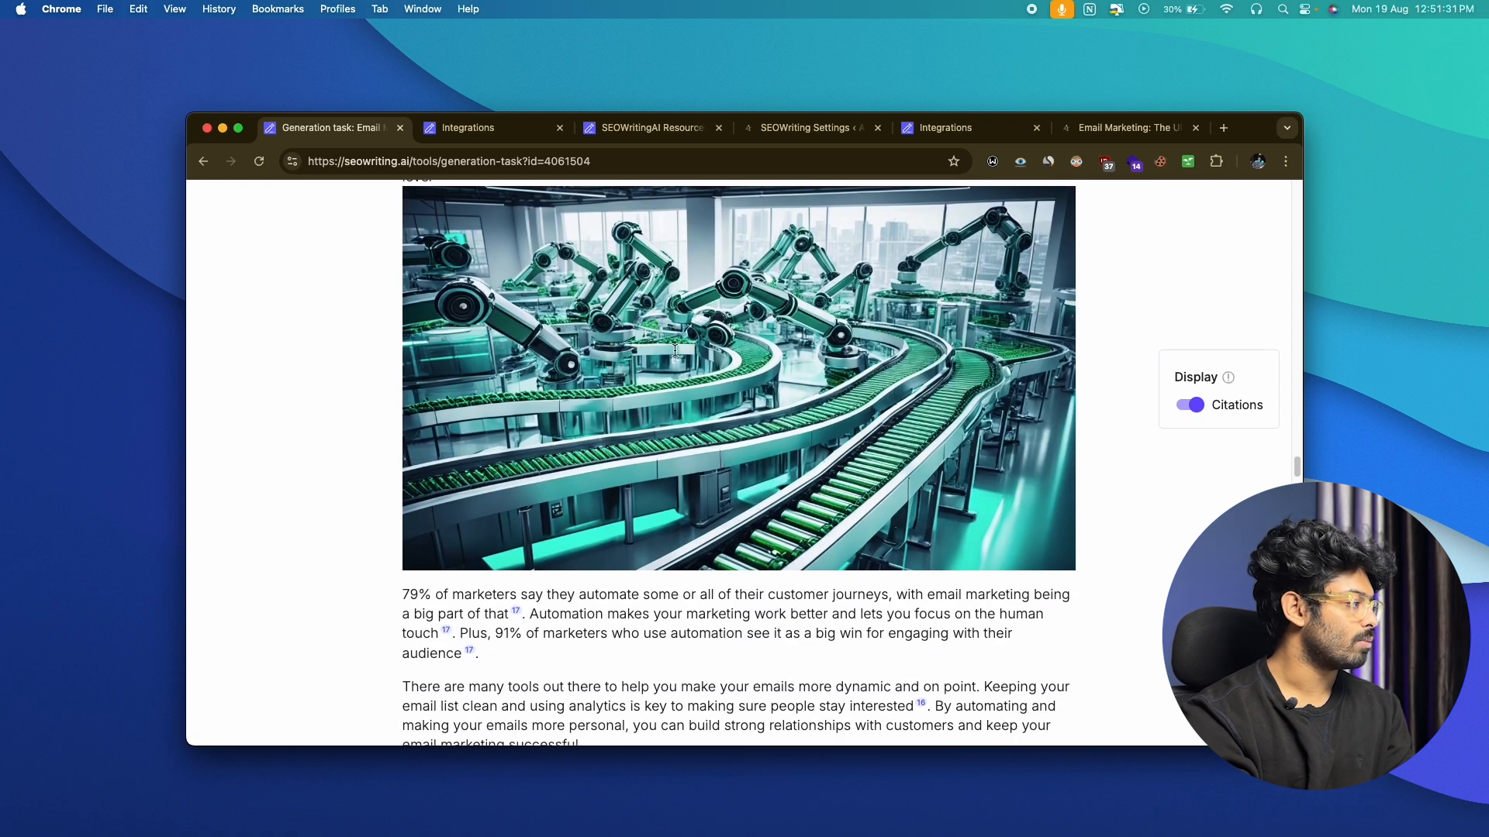
pyautogui.scroll(-15, 674, 354)
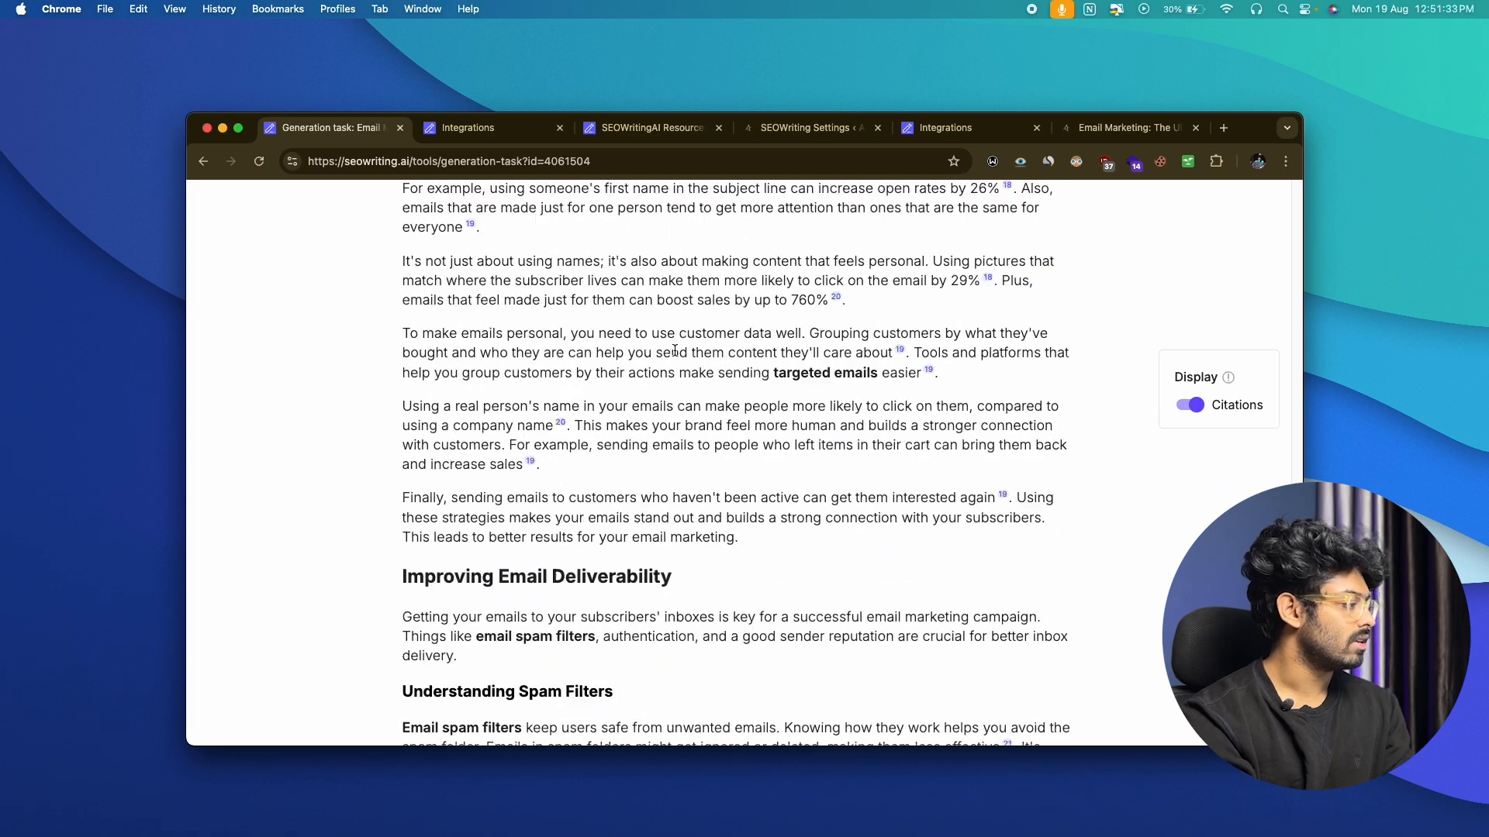
pyautogui.scroll(-15, 674, 354)
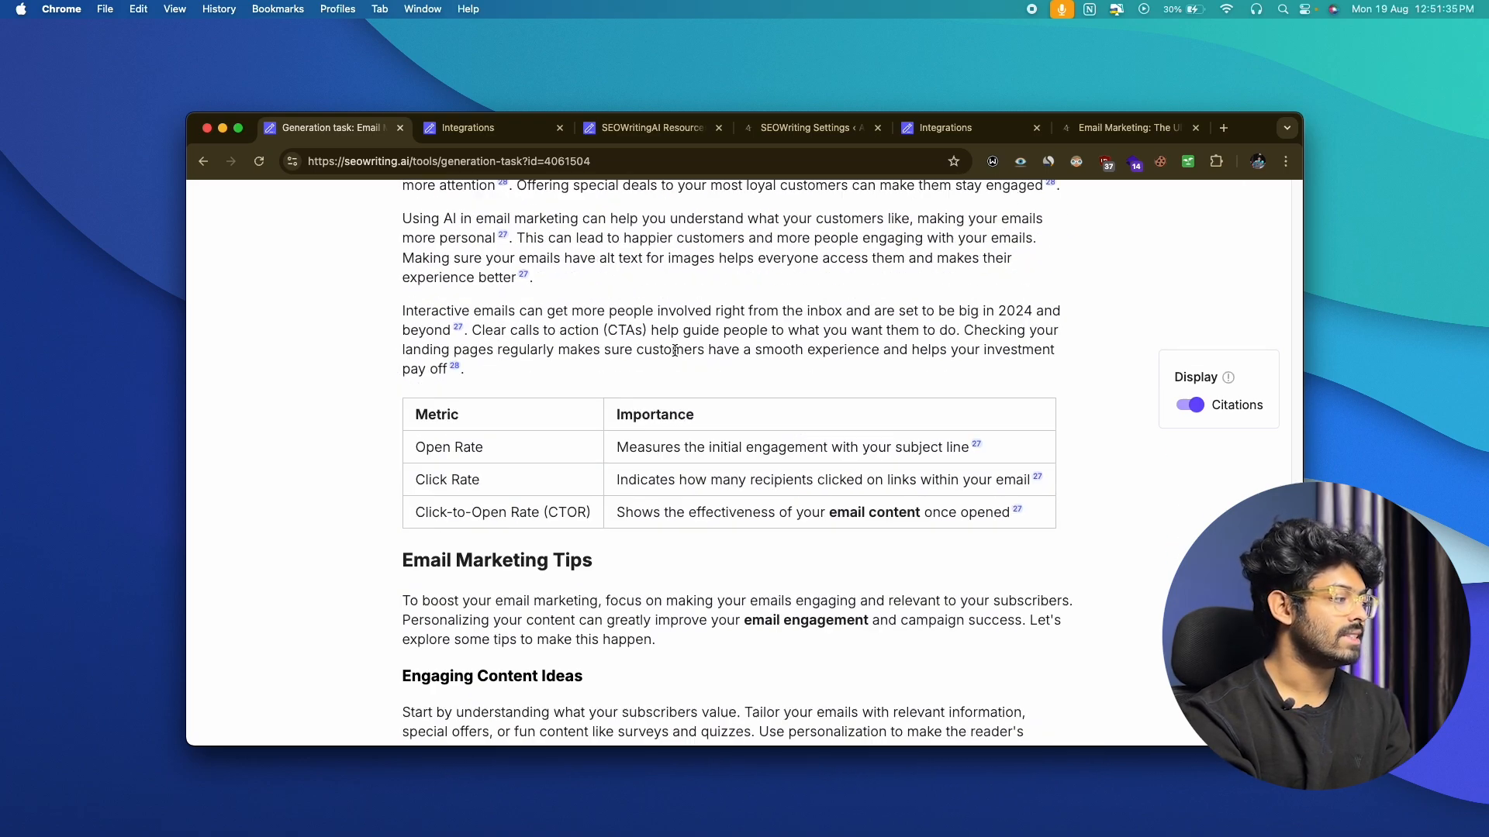
pyautogui.scroll(-10, 597, 345)
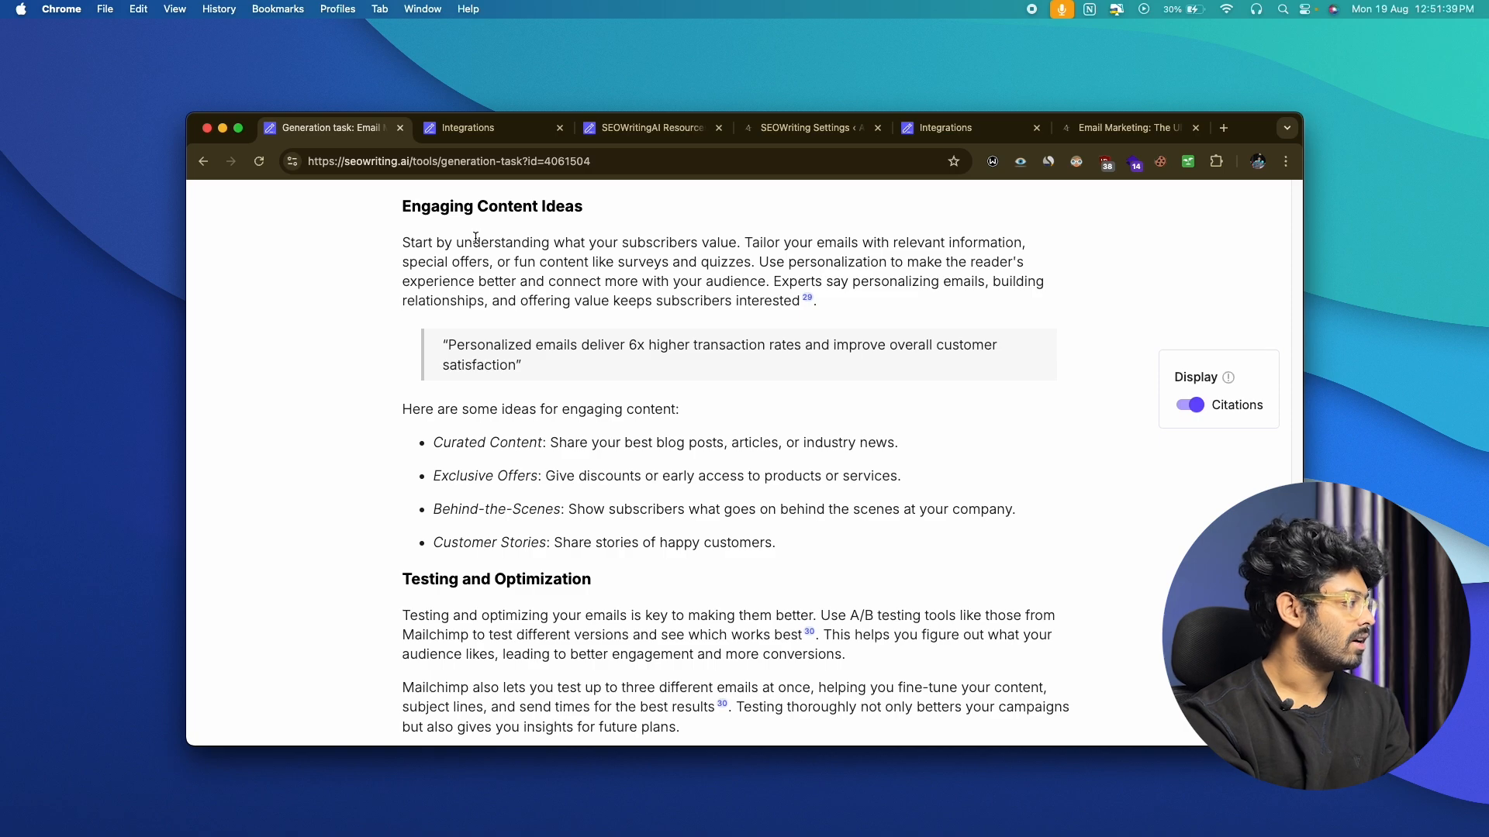
pyautogui.moveTo(505, 346); pyautogui.dragTo(532, 370)
pyautogui.scroll(-5, 532, 369)
pyautogui.scroll(-15, 511, 353)
pyautogui.scroll(-10, 656, 432)
pyautogui.scroll(-1, 478, 374)
pyautogui.scroll(-18, 500, 441)
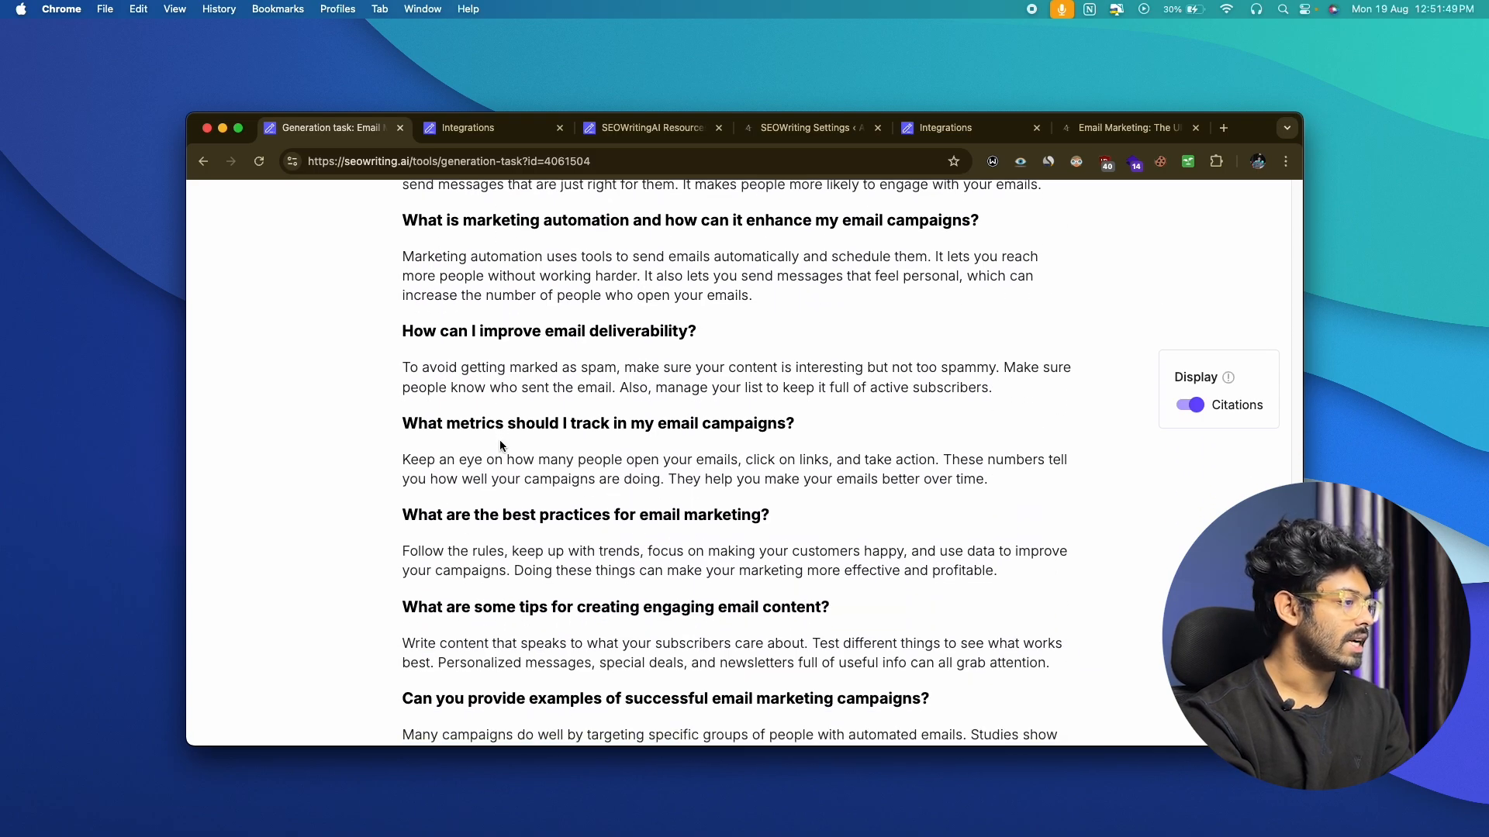
pyautogui.scroll(20, 501, 440)
pyautogui.scroll(20, 500, 440)
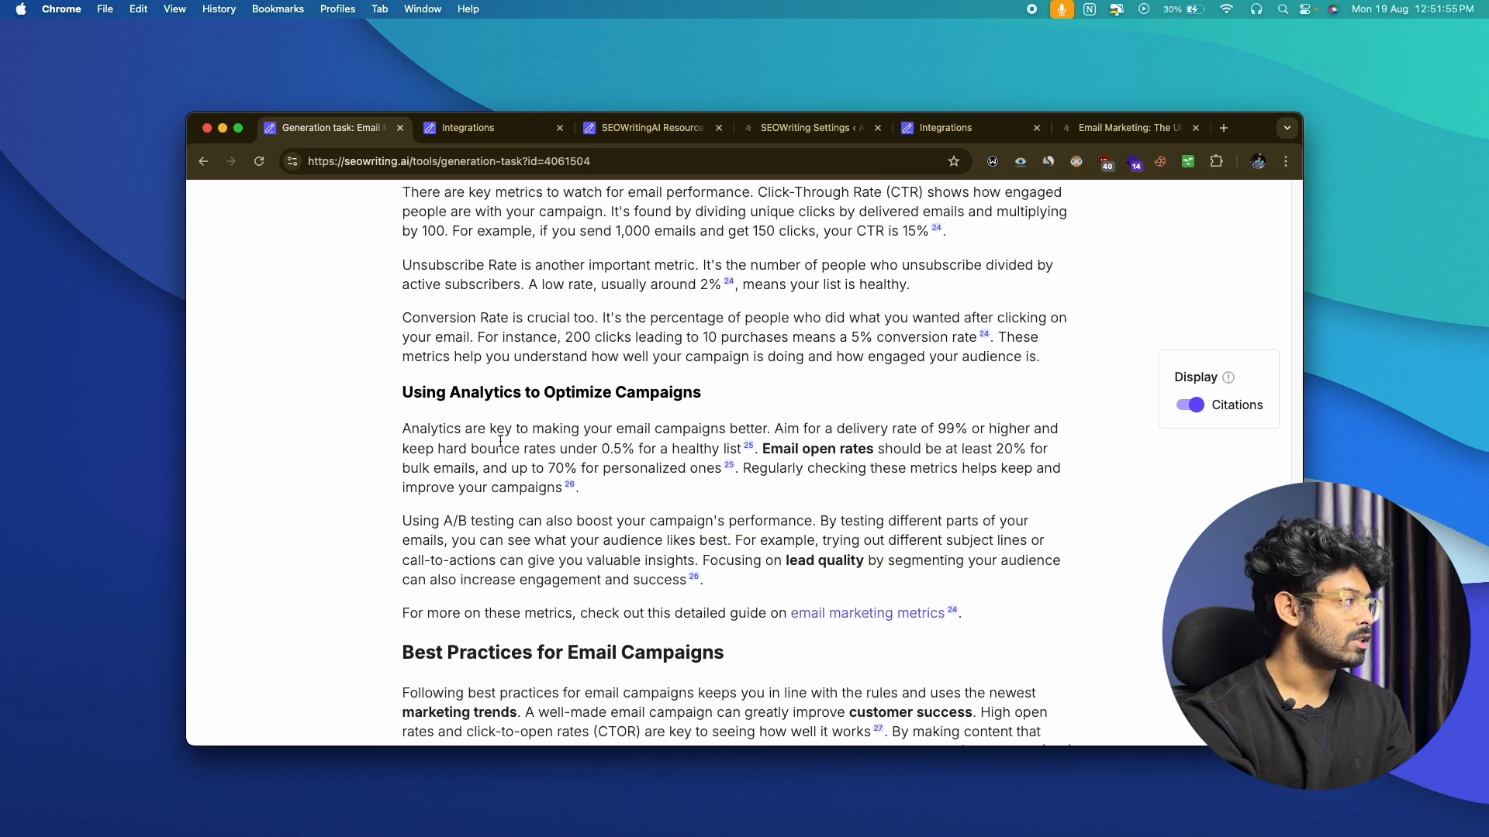
pyautogui.scroll(4, 500, 440)
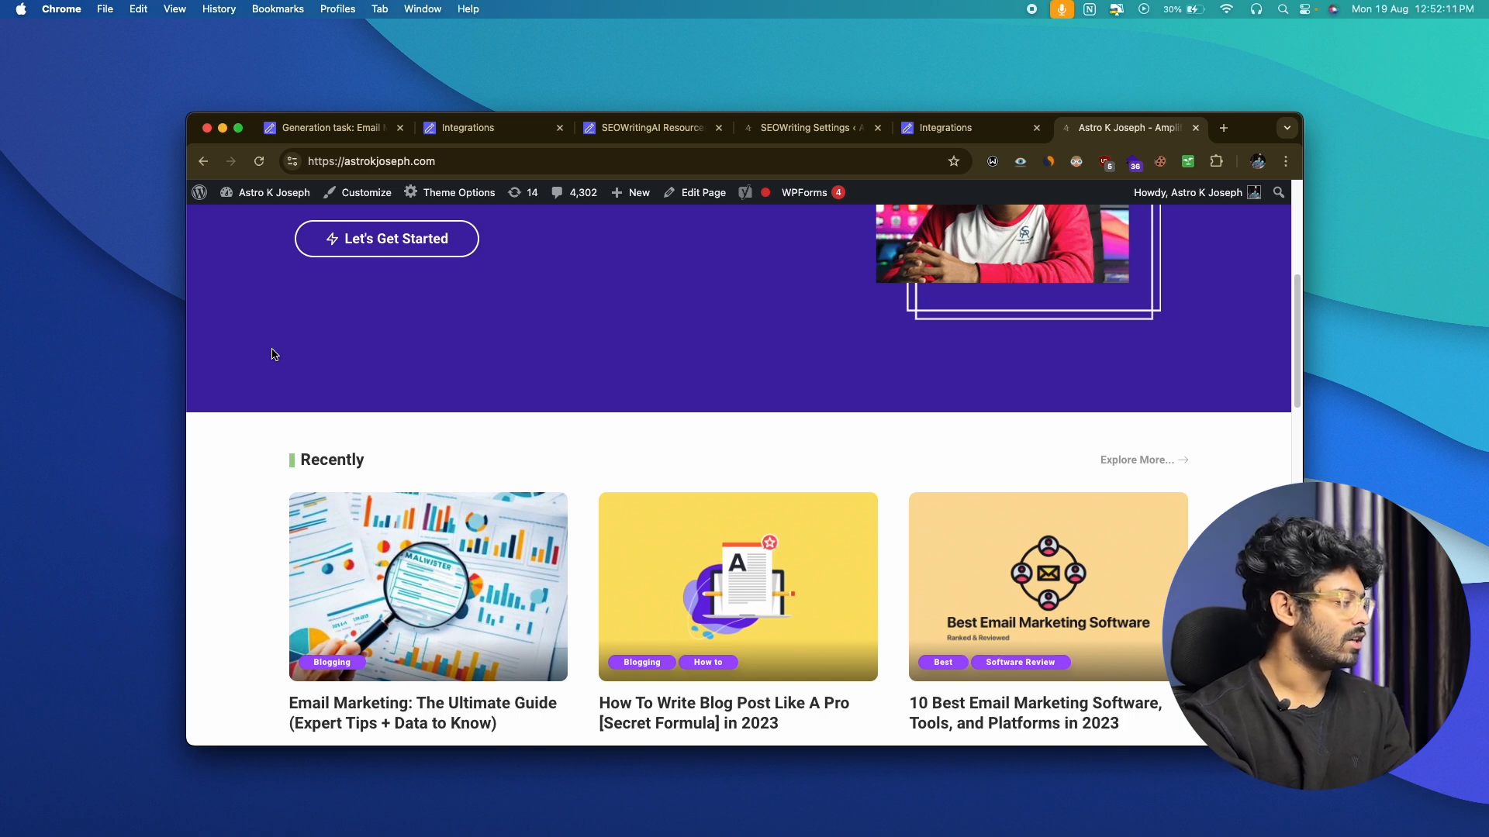
# Open the published Email Marketing guide from the WordPress site's recent posts and compare its content with the generated article.
pyautogui.scroll(-5, 274, 350)
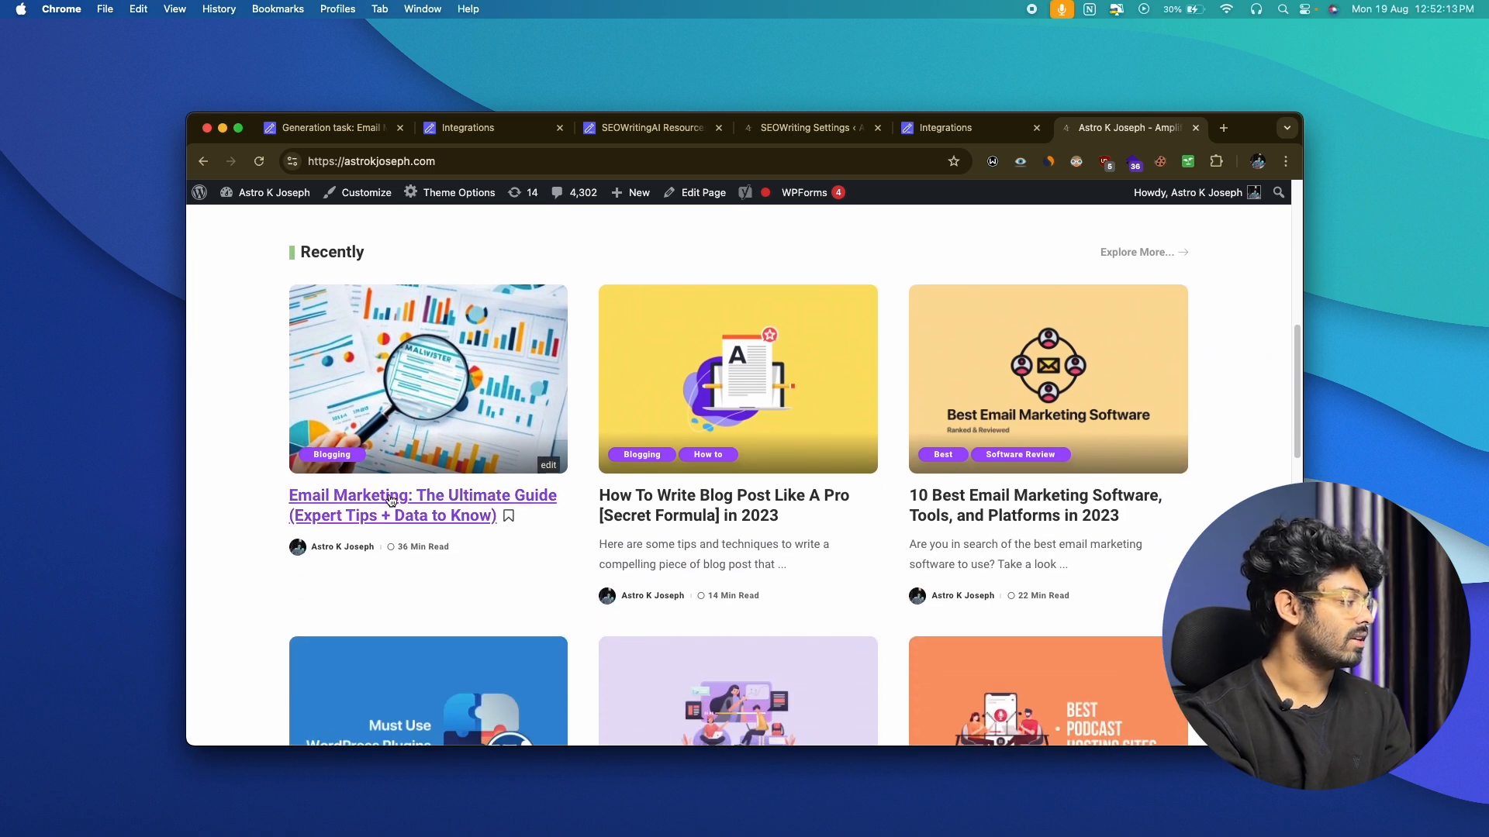
pyautogui.click(391, 500)
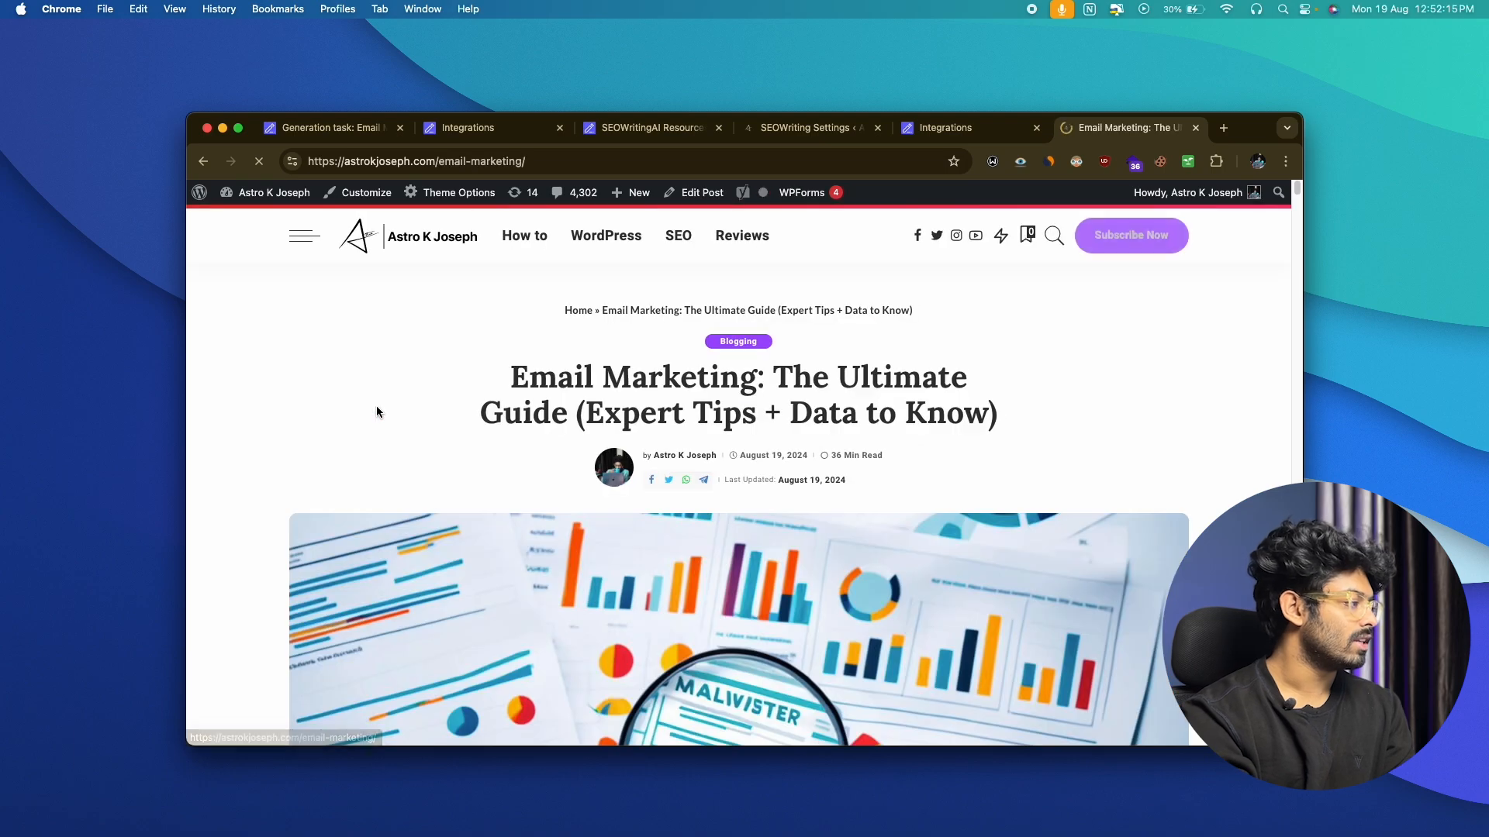
pyautogui.scroll(-10, 452, 385)
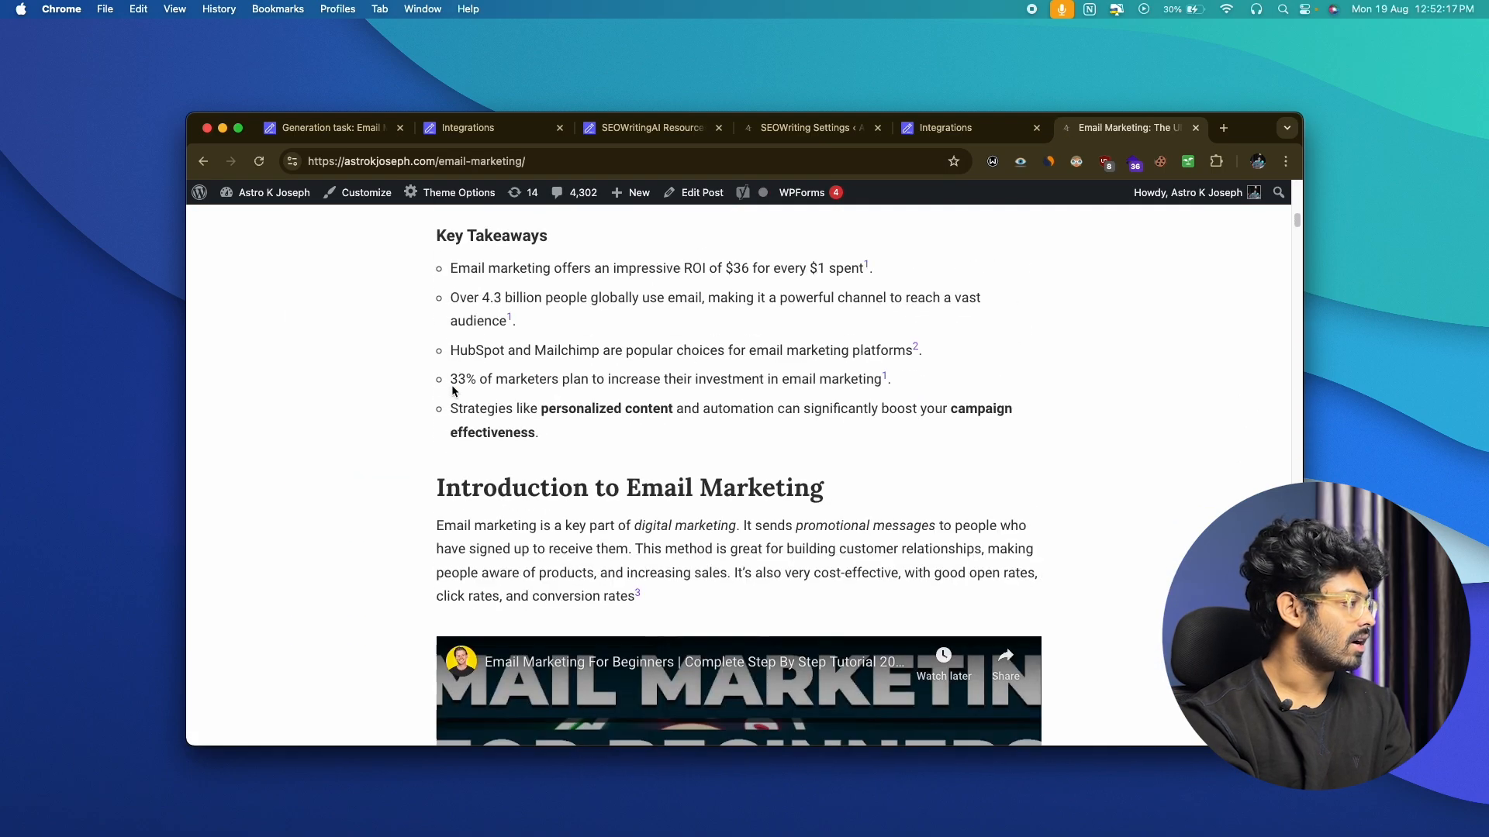
pyautogui.scroll(-10, 454, 391)
pyautogui.press('super+1')
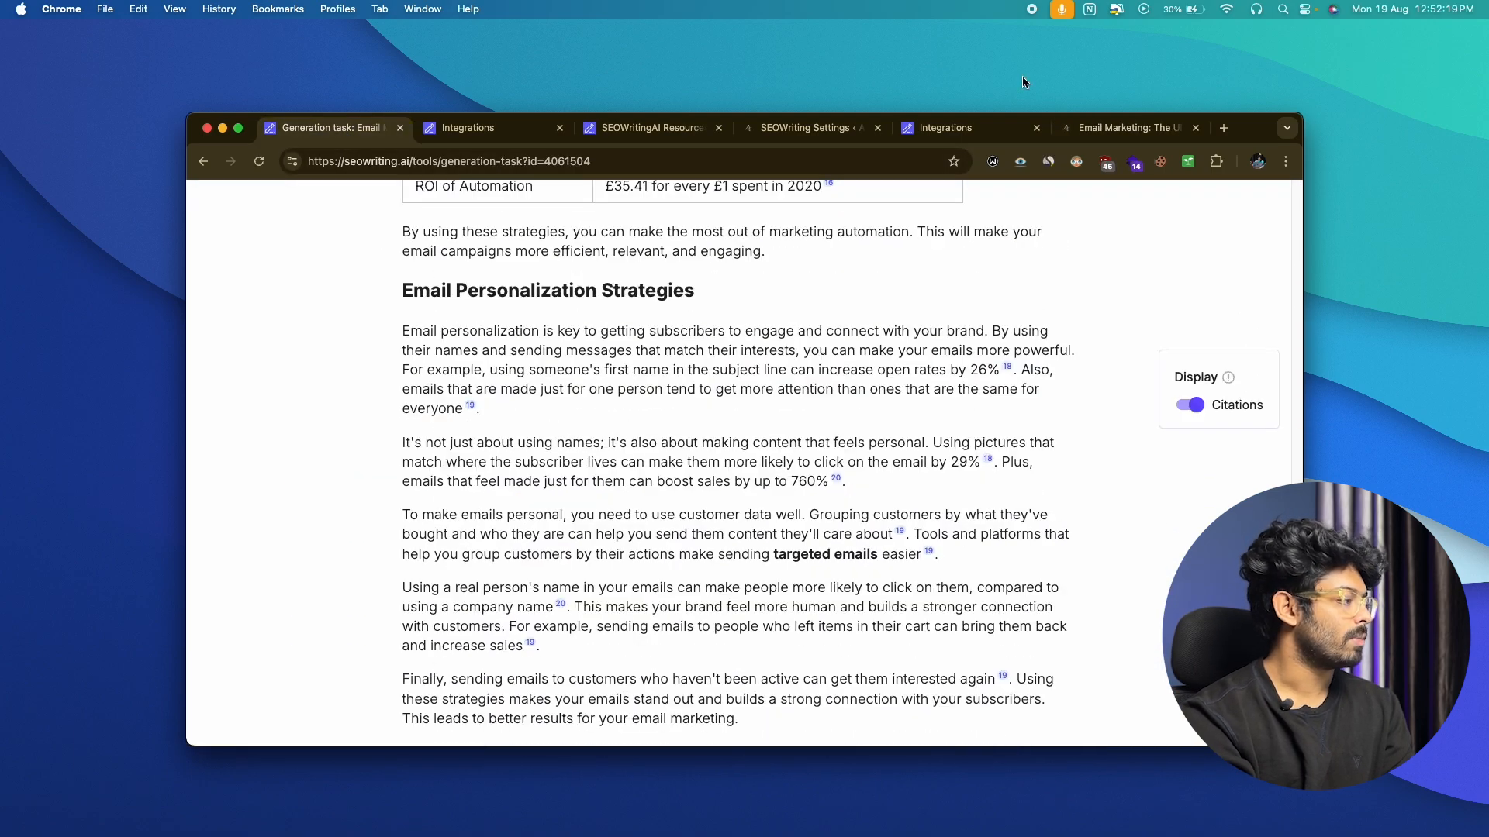
pyautogui.click(1068, 115)
pyautogui.scroll(-15, 705, 412)
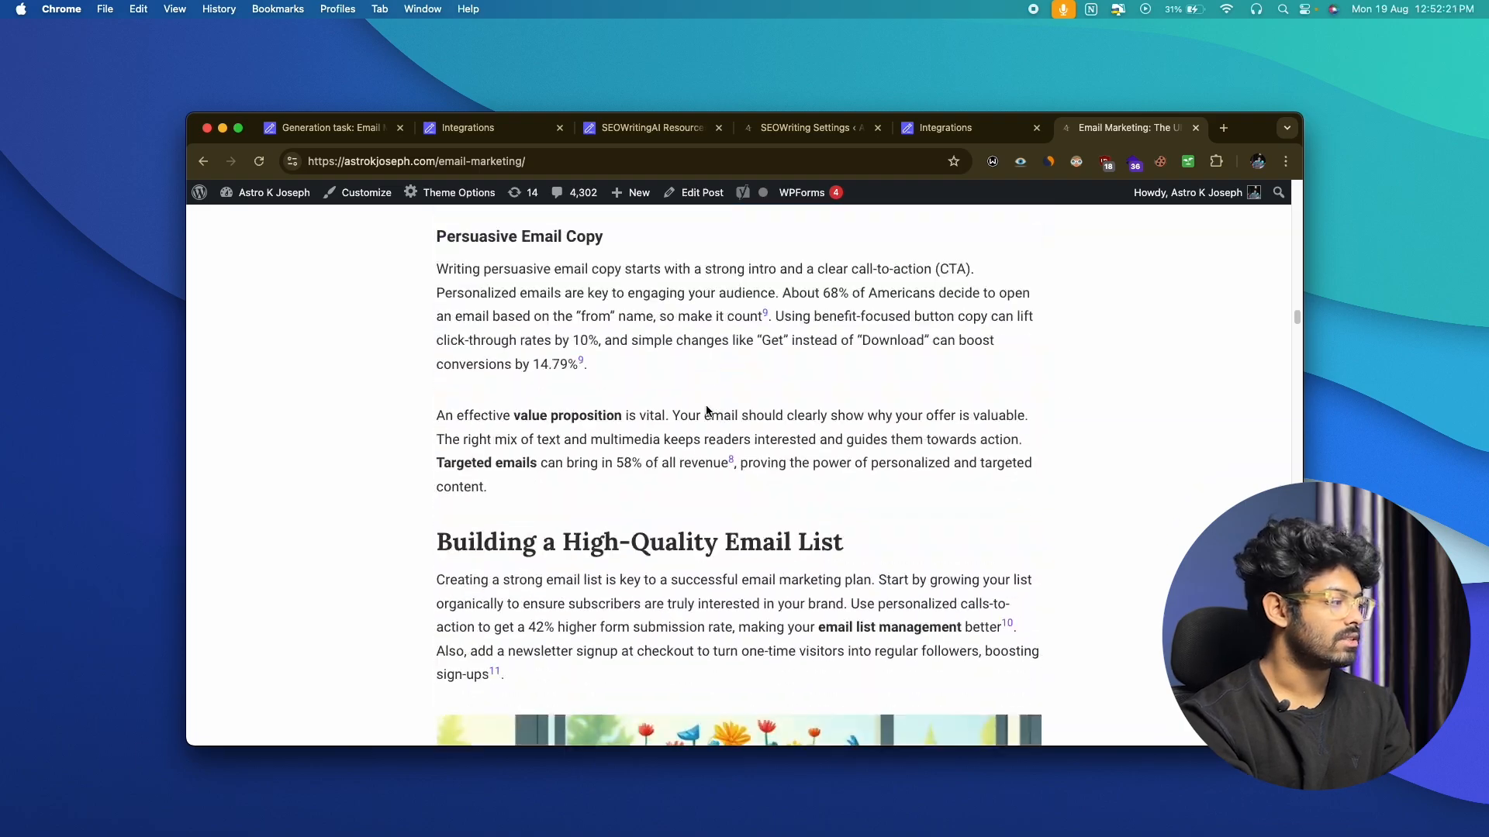
pyautogui.scroll(-20, 706, 411)
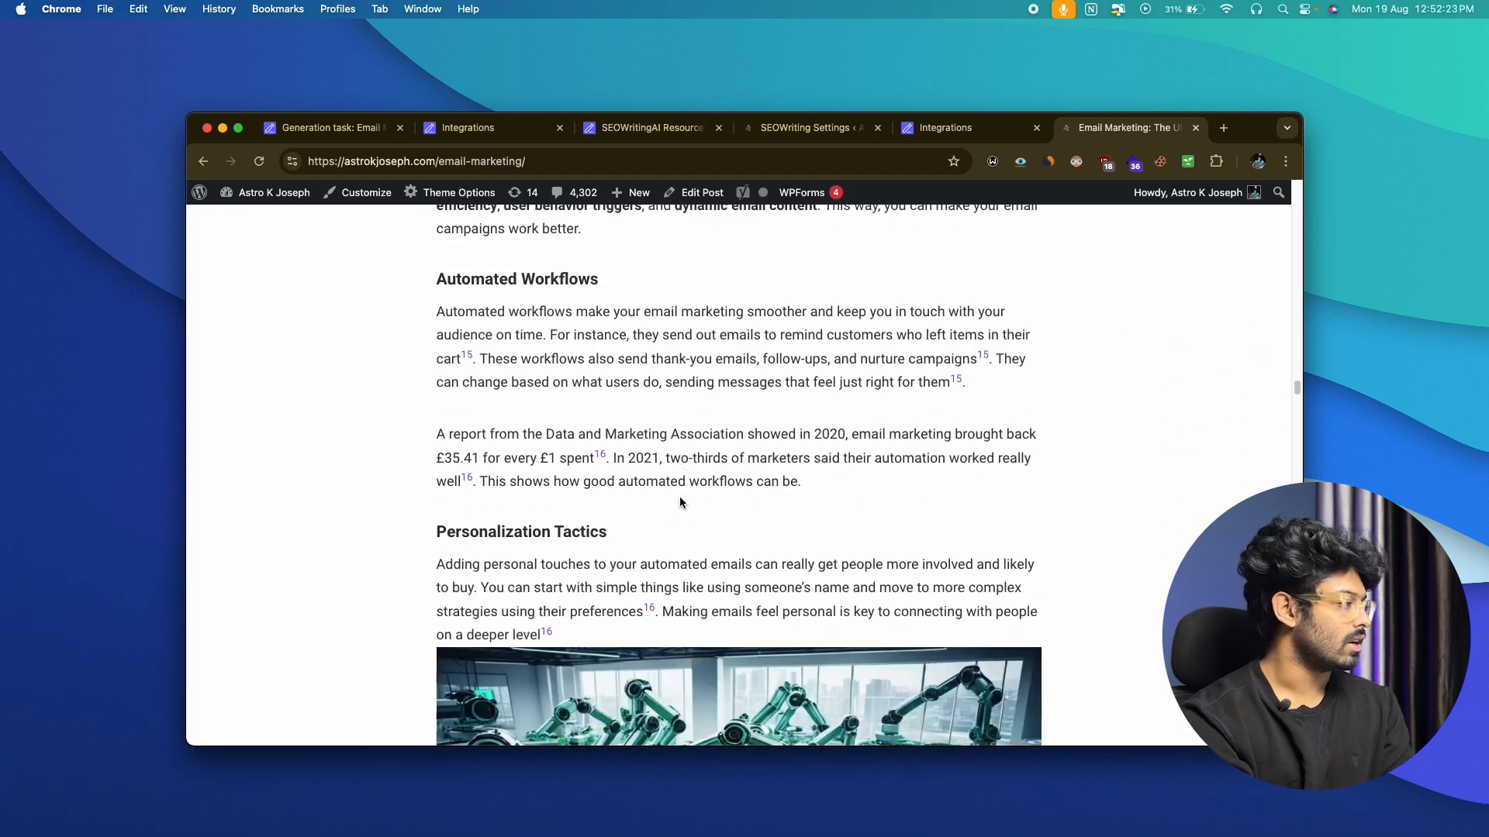
pyautogui.scroll(-20, 679, 503)
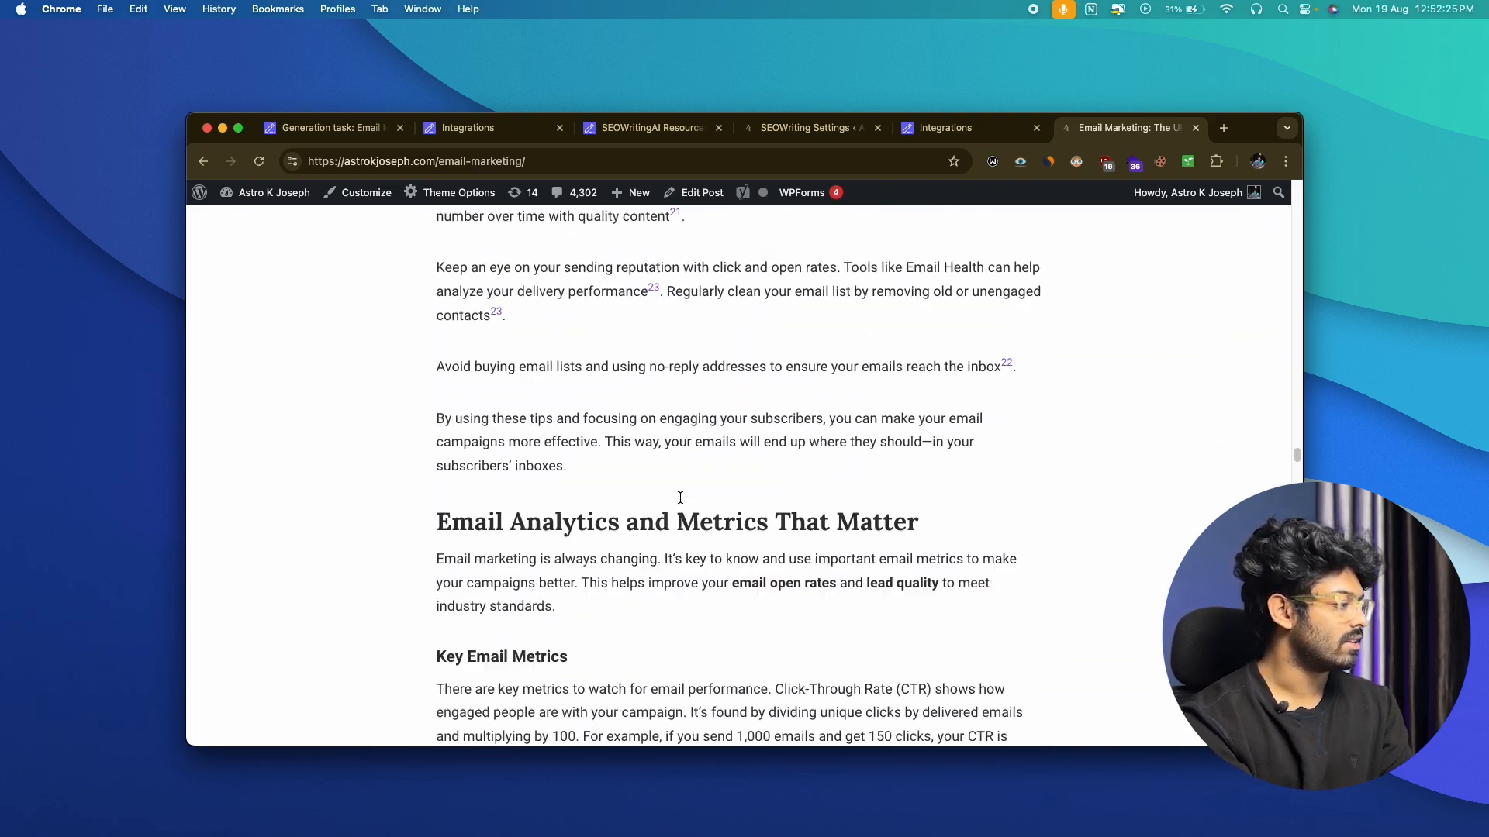
pyautogui.scroll(-10, 679, 498)
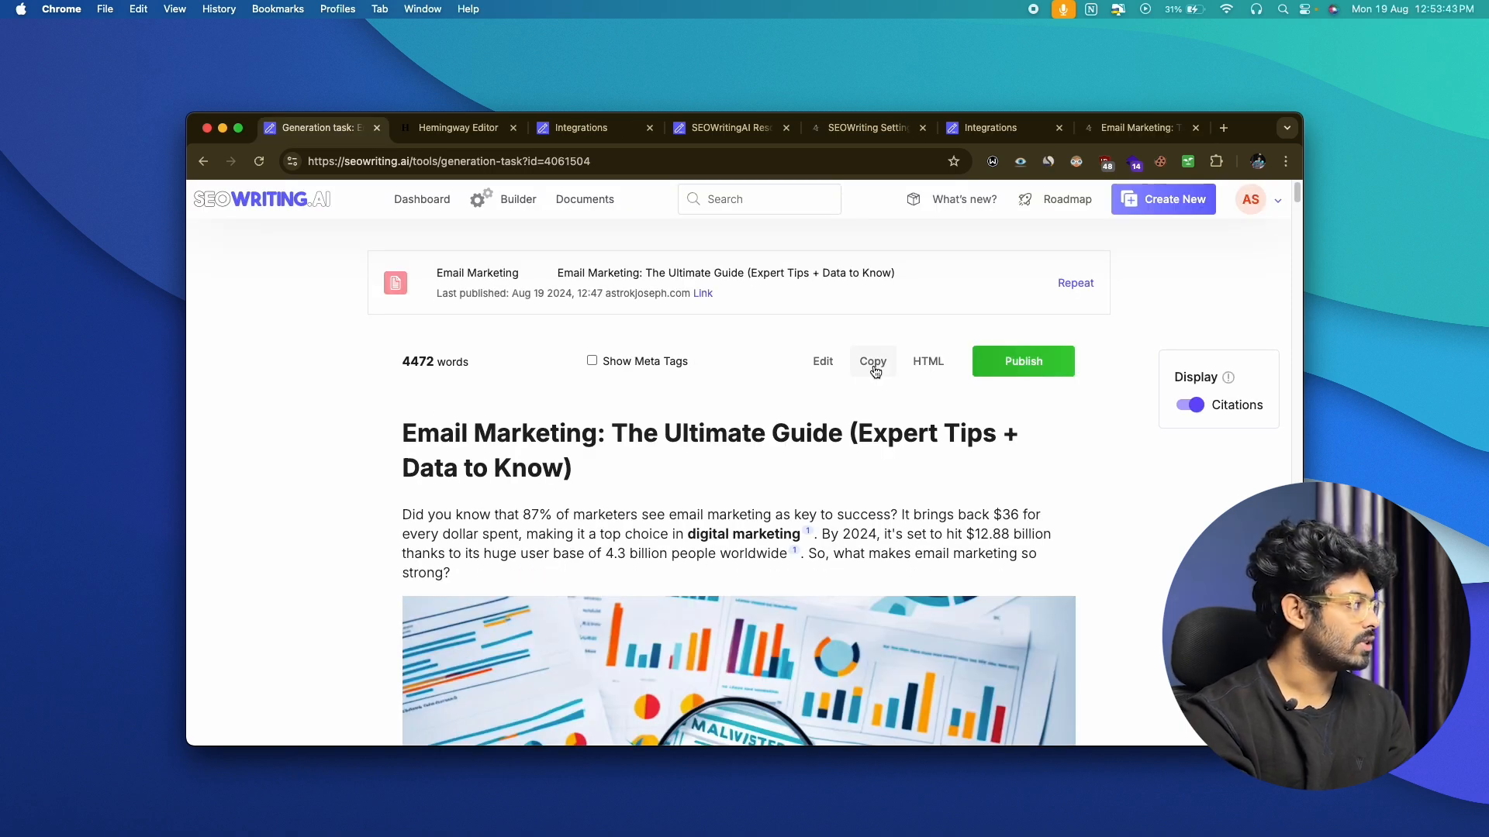
# Copy the generated article into Hemingway Editor and check its readability grade and highlighted sentences.
pyautogui.scroll(-2, 816, 449)
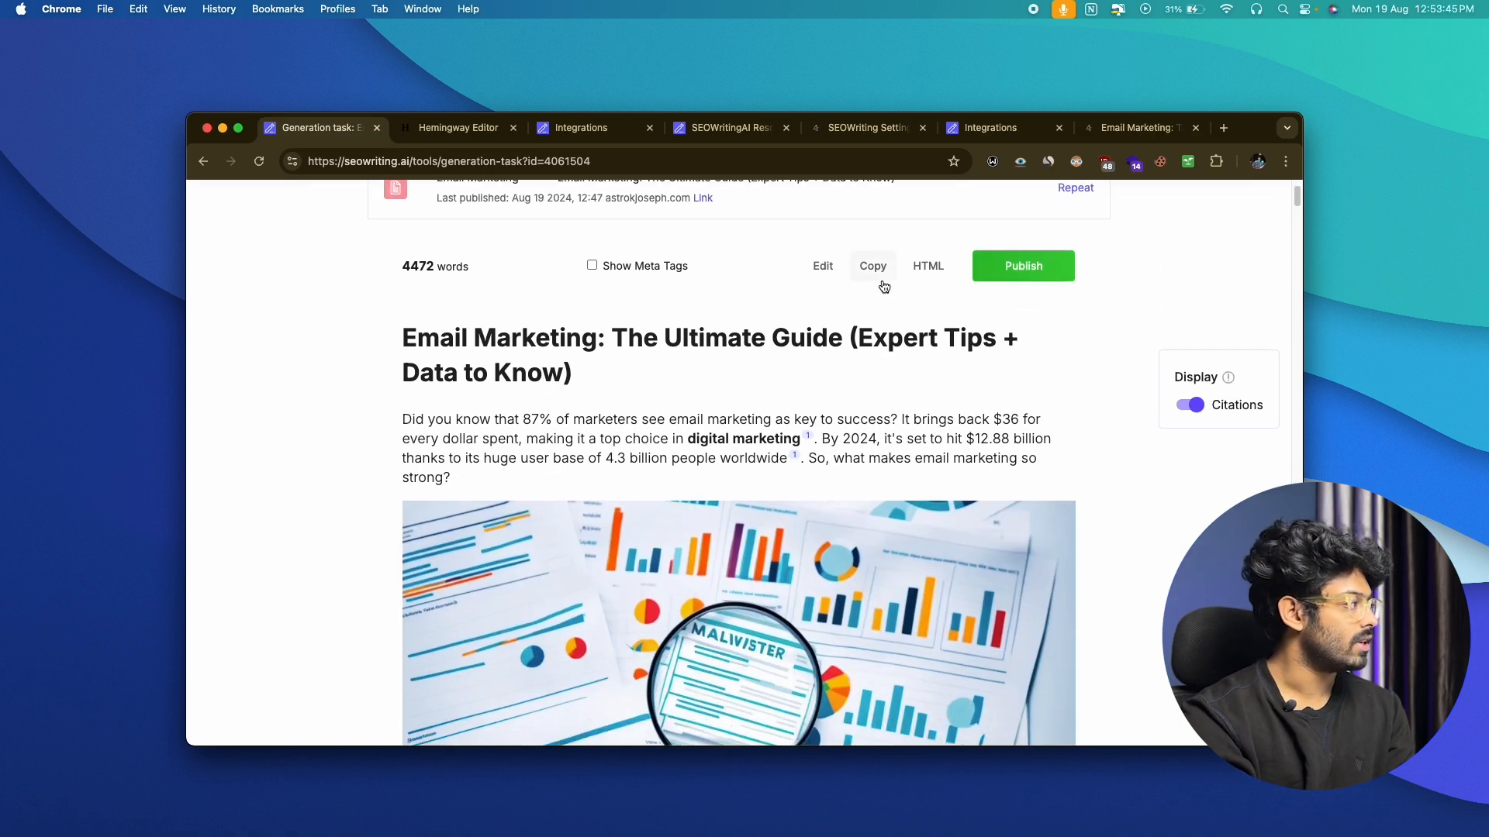
pyautogui.click(874, 267)
pyautogui.click(457, 128)
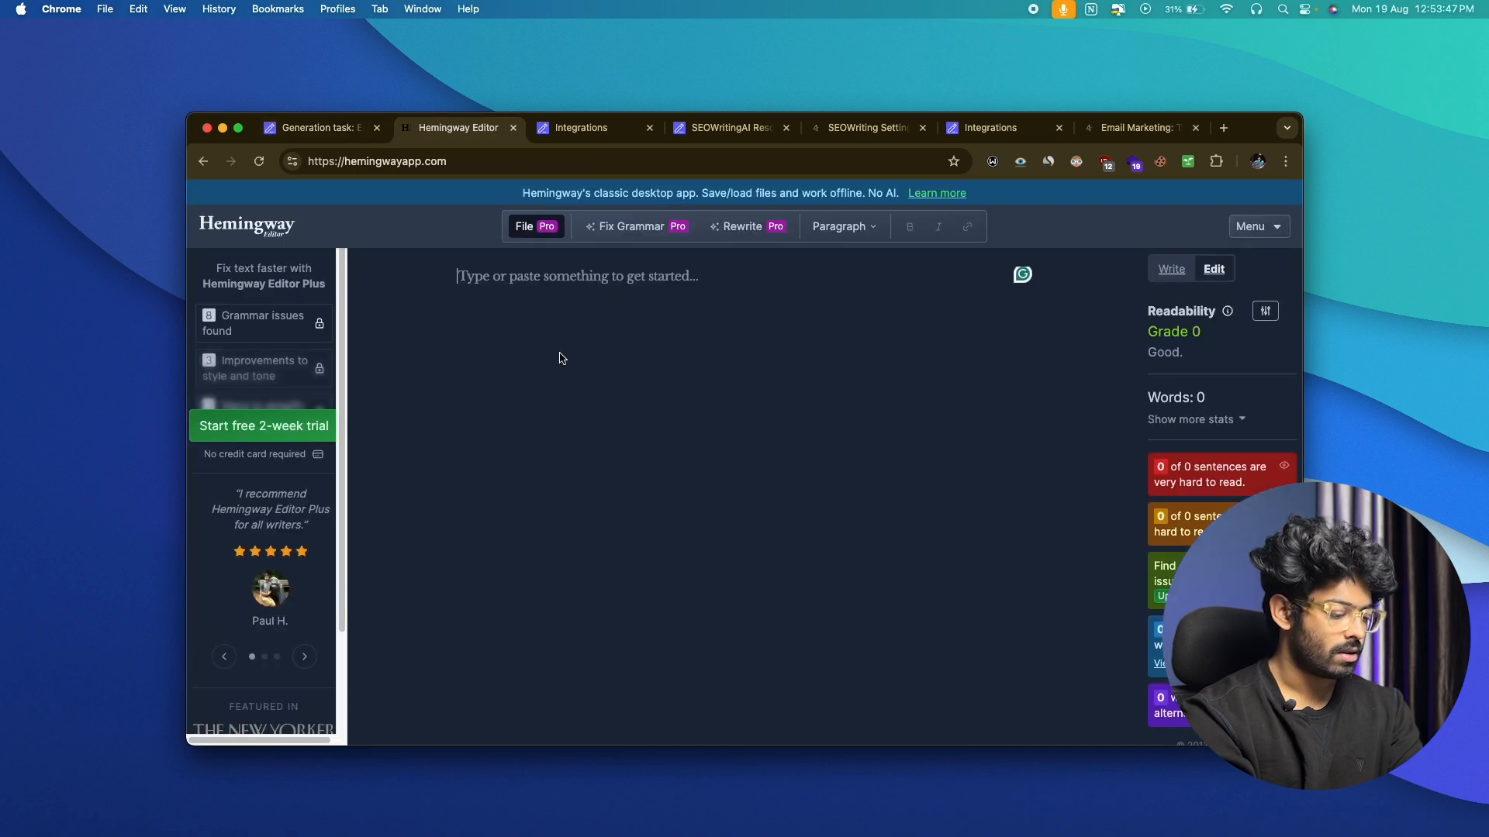
pyautogui.press('super+v')
pyautogui.scroll(5, 591, 423)
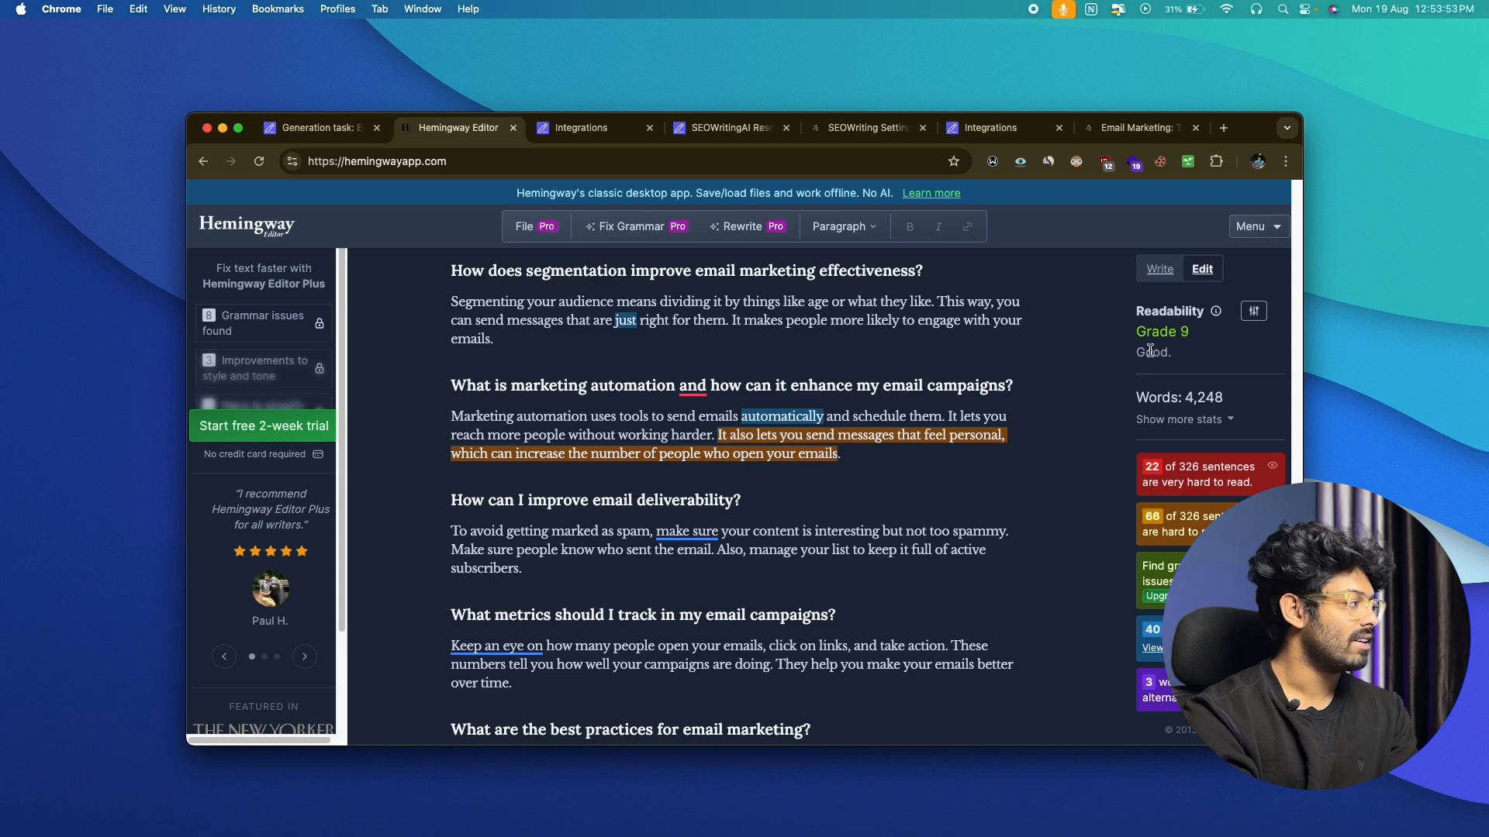
pyautogui.scroll(-10, 577, 353)
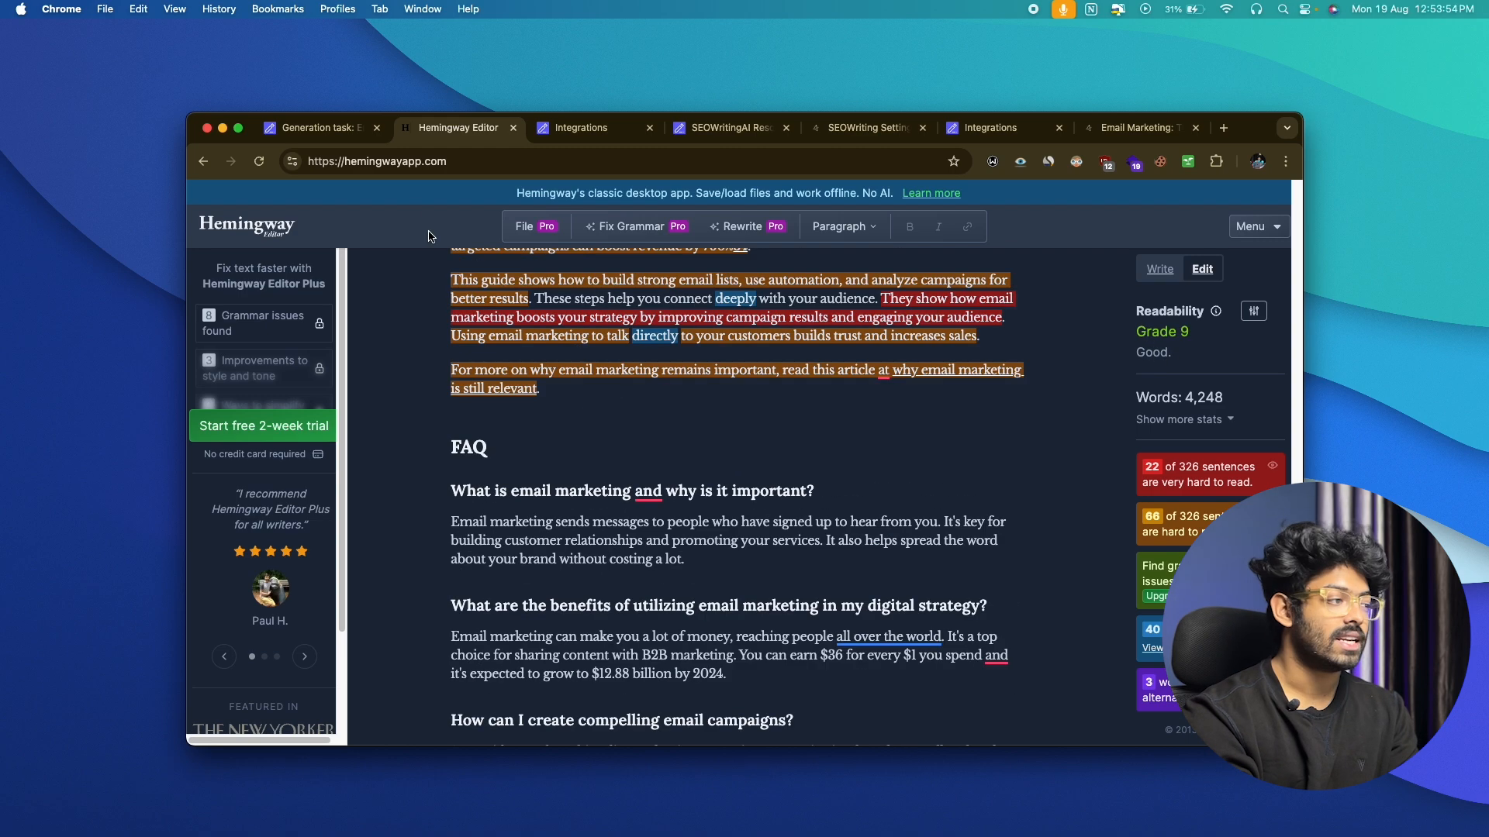
pyautogui.click(318, 128)
pyautogui.click(457, 128)
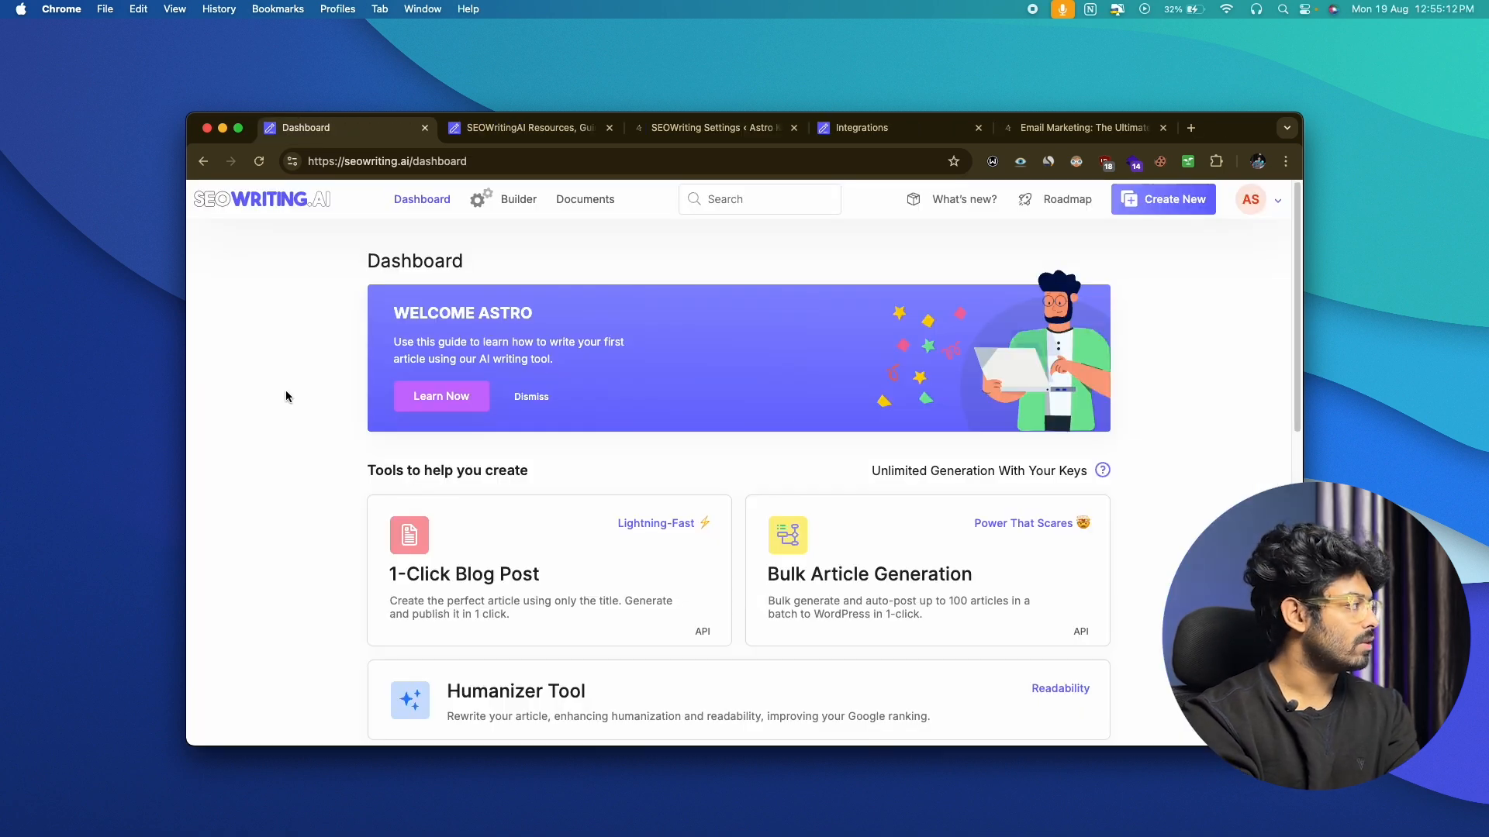
# Open the Bulk Article Generation tool from the SEOWriting.ai dashboard.
pyautogui.scroll(-1, 286, 391)
pyautogui.scroll(-2, 286, 396)
pyautogui.click(877, 499)
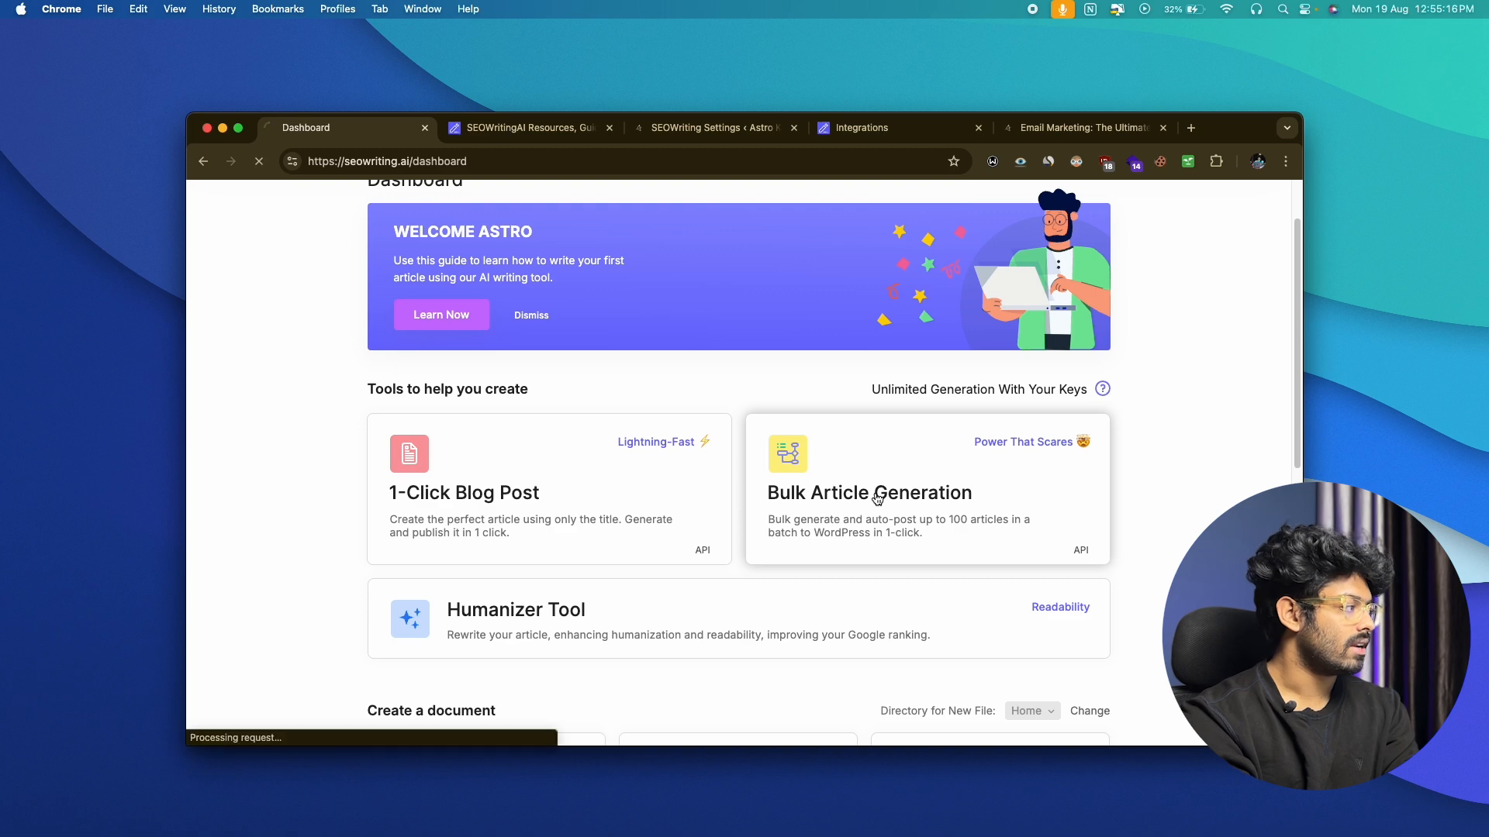
pyautogui.scroll(-3, 498, 279)
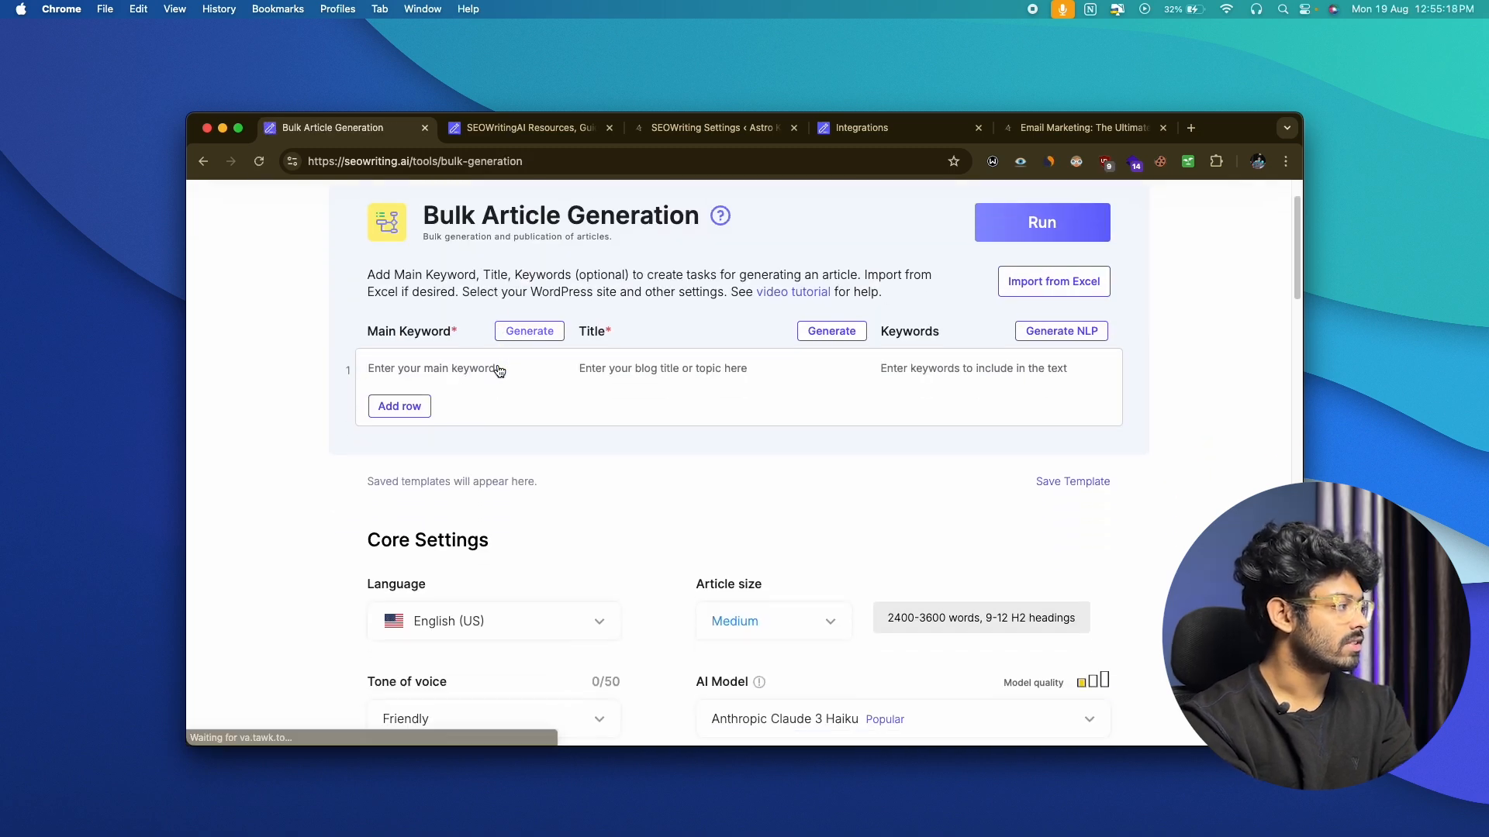
# Add two more rows to the bulk generation table of main keywords, titles and keywords.
pyautogui.scroll(2, 498, 370)
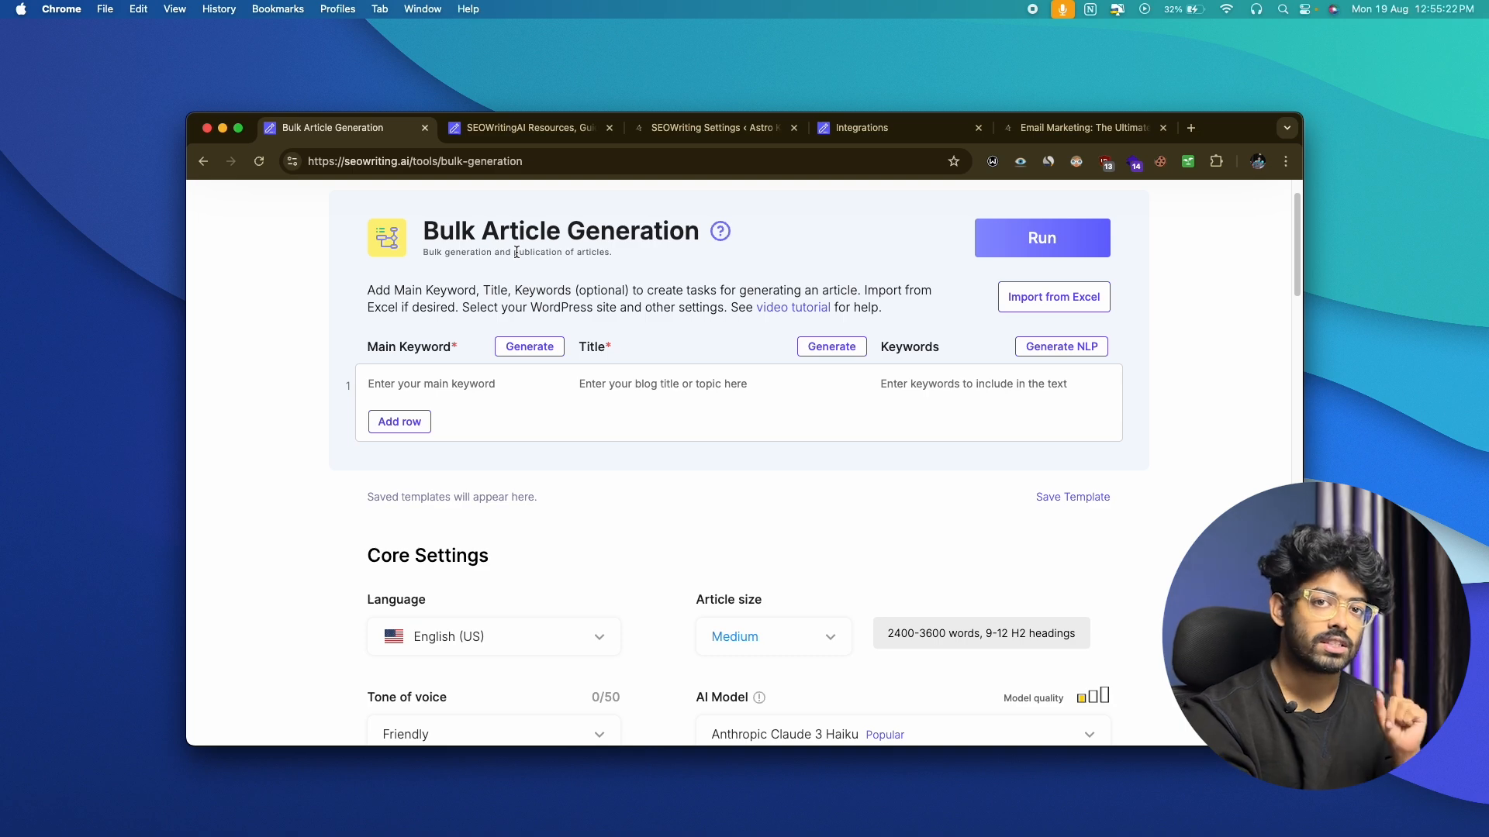
pyautogui.scroll(-1, 517, 252)
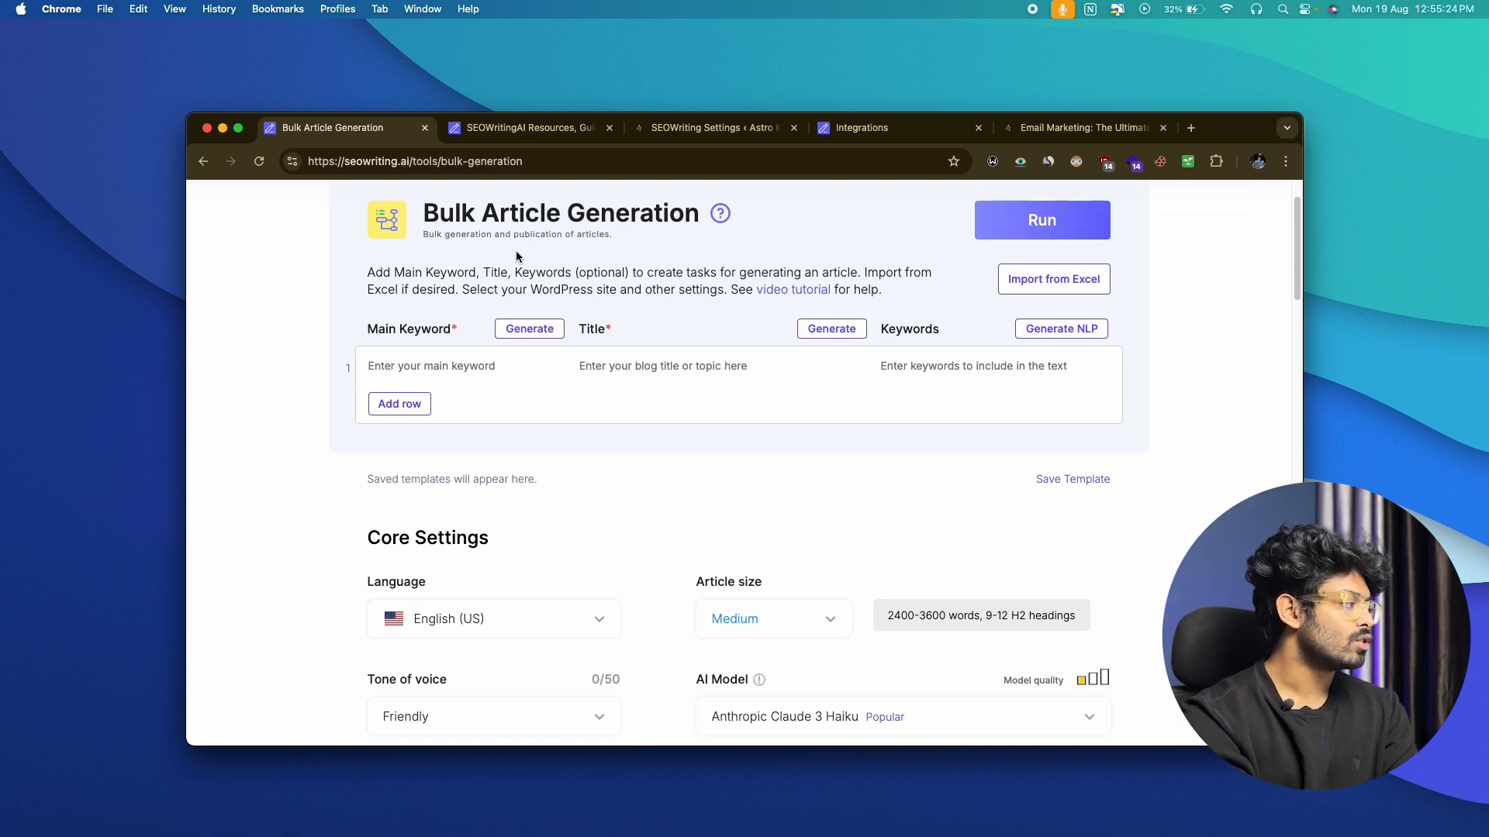
pyautogui.scroll(2, 514, 249)
pyautogui.scroll(-1, 399, 413)
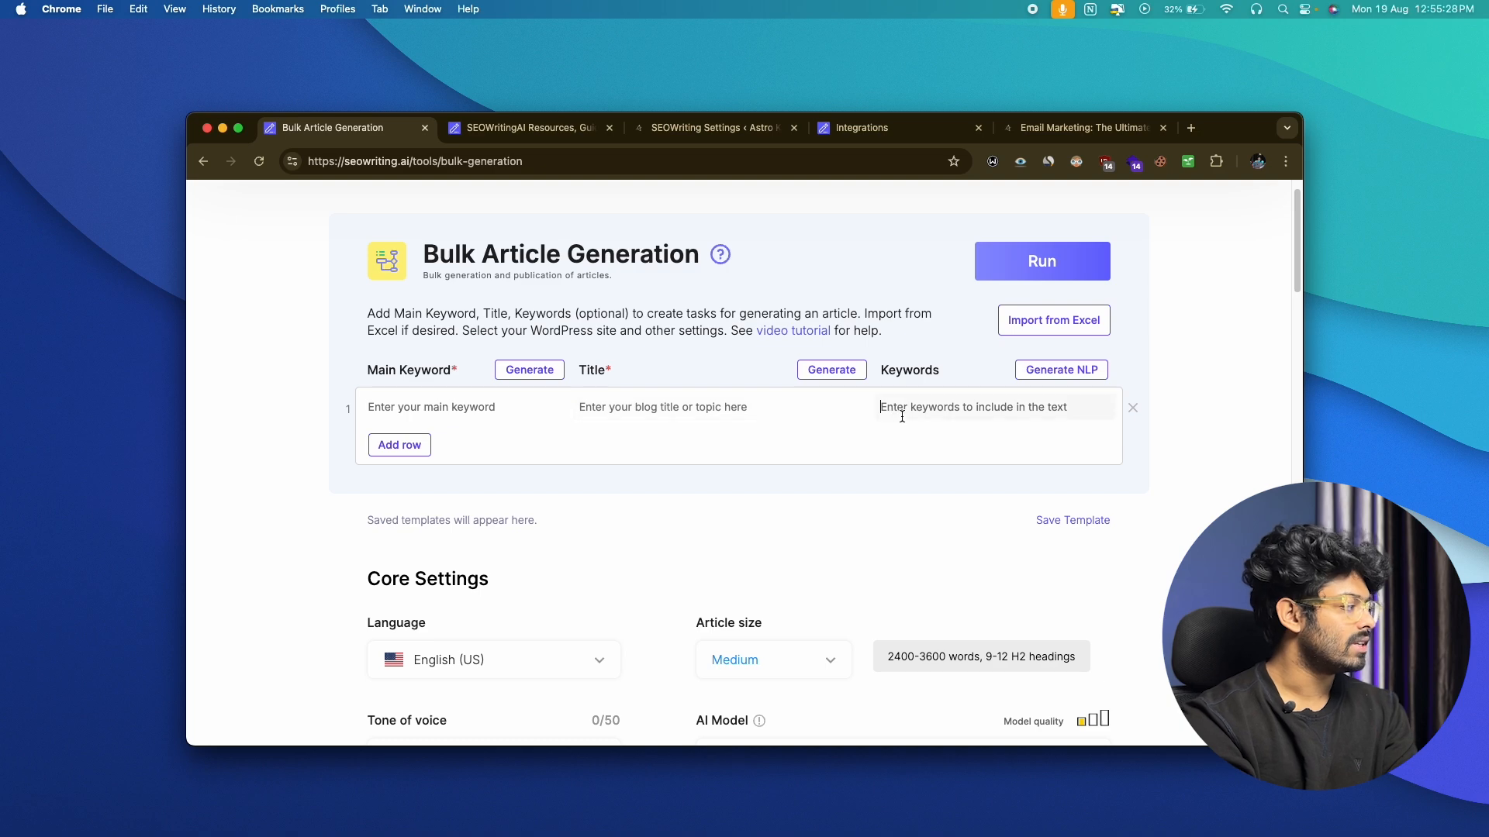
pyautogui.click(400, 446)
pyautogui.click(392, 482)
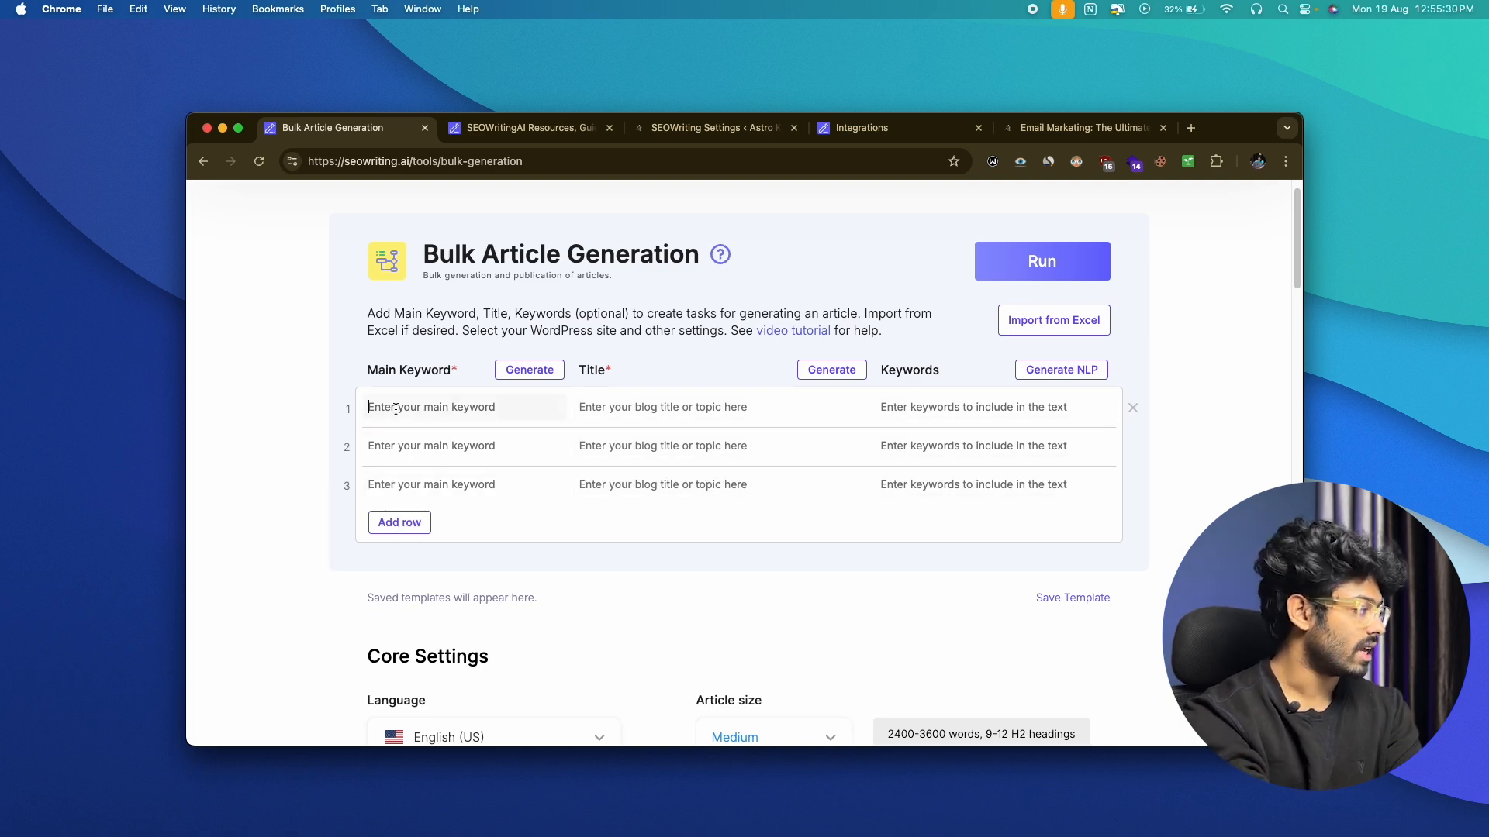
# Enter "SEO" and "Affiliate Marketing" as the main keywords of the first two rows in the bulk generation table.
pyautogui.write('SEO')
pyautogui.click(420, 437)
pyautogui.write('Affilia')
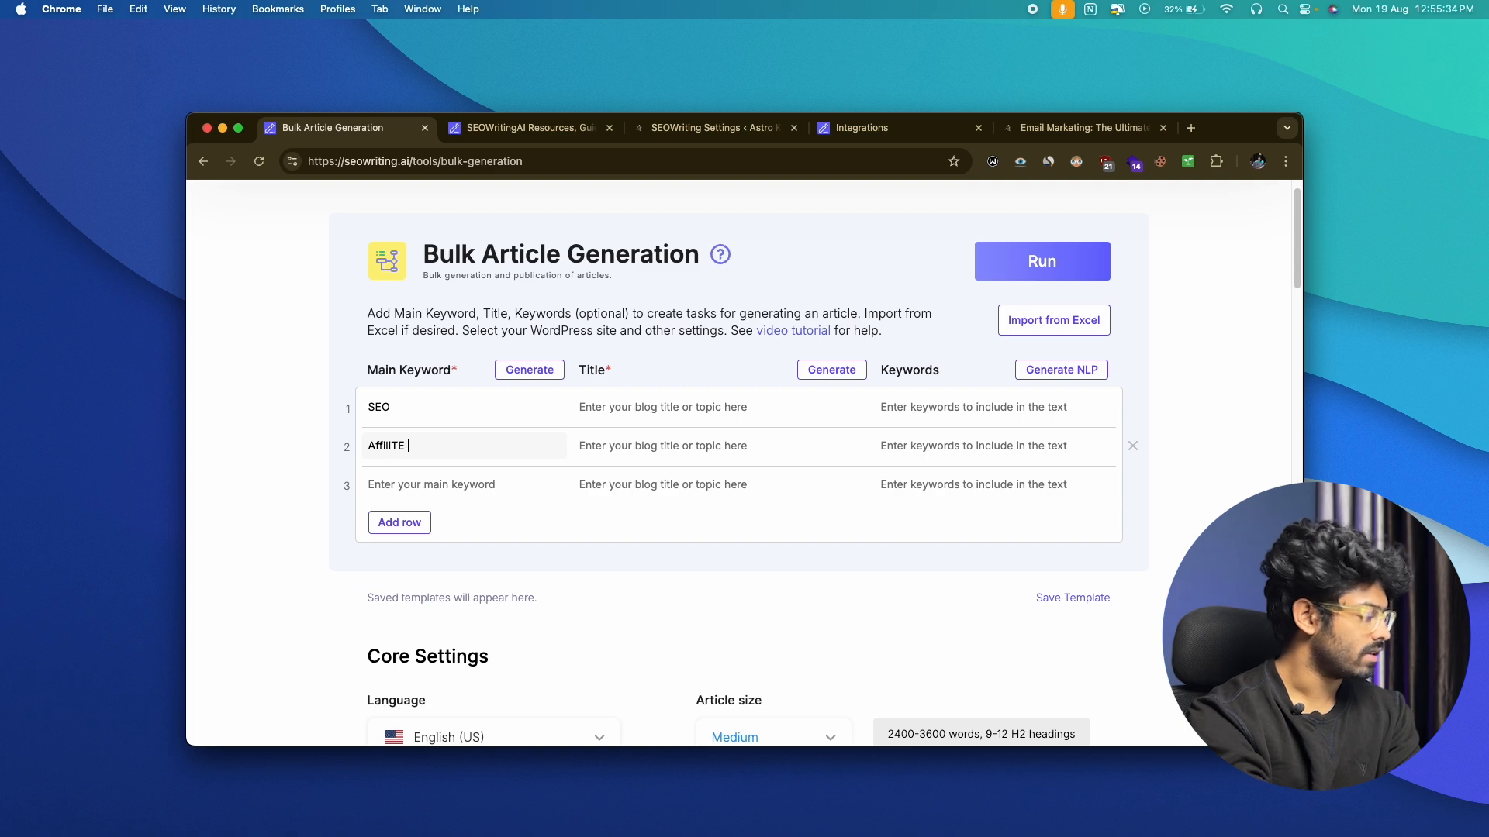
pyautogui.press('BackSpace')
pyautogui.press('BackSpace')
pyautogui.press('BackSpace')
pyautogui.press('BackSpace')
pyautogui.press('BackSpace')
pyautogui.press('BackSpace')
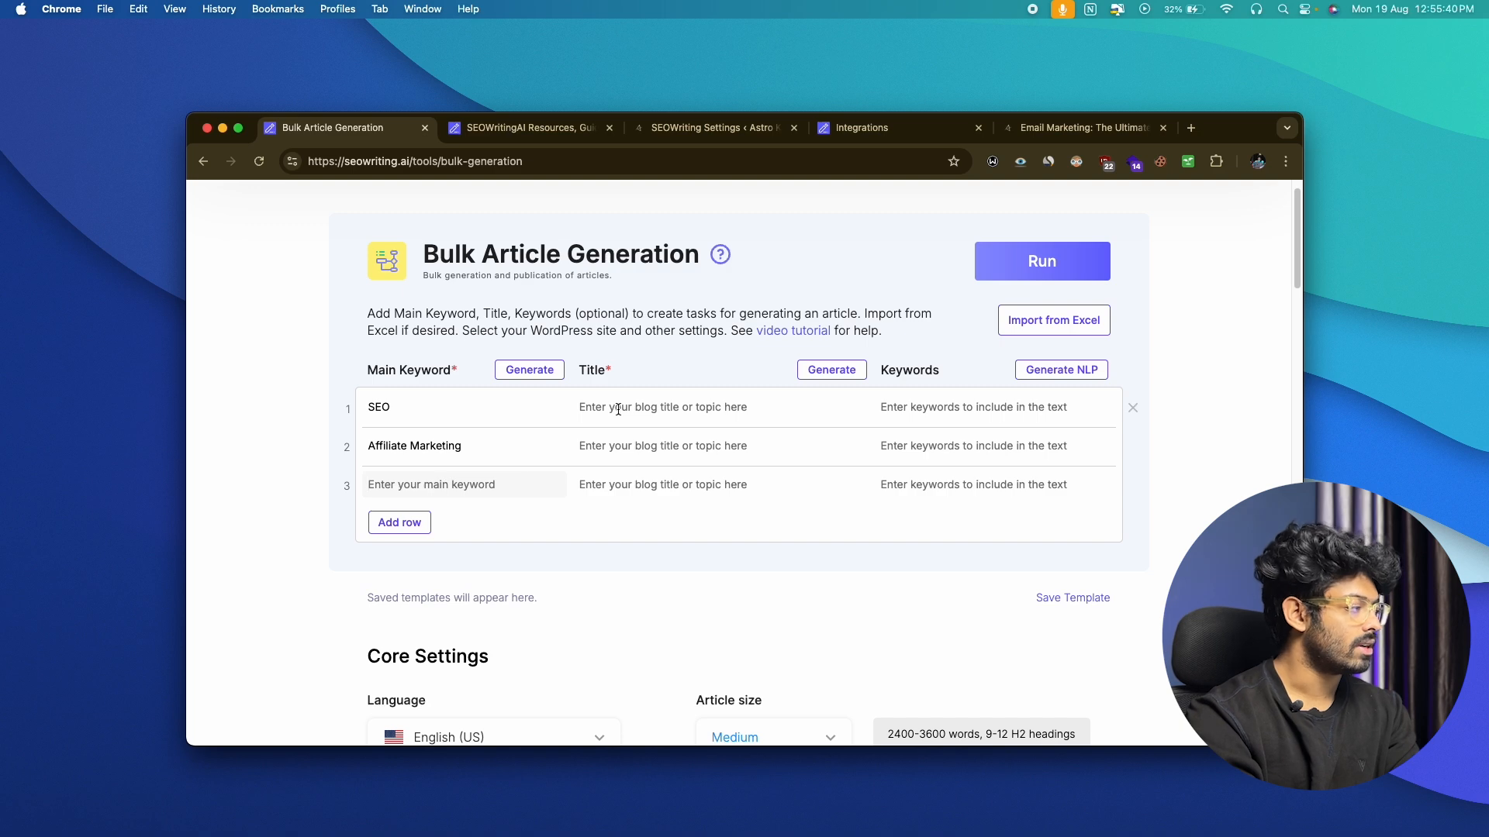
# Generate titles and NLP keywords for the SEO and Affiliate Marketing rows.
pyautogui.click(934, 407)
pyautogui.click(836, 369)
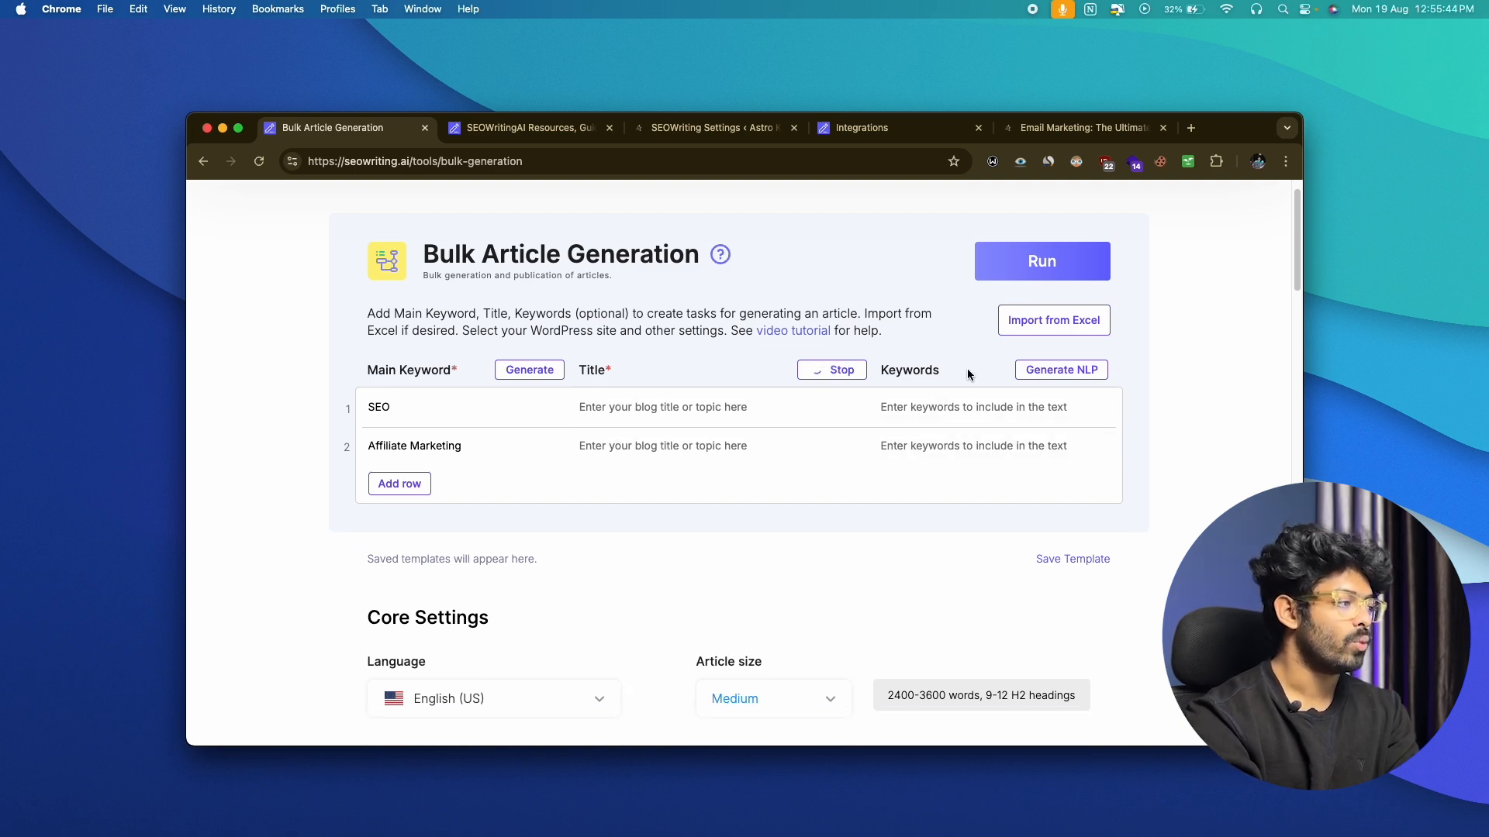
pyautogui.click(1069, 377)
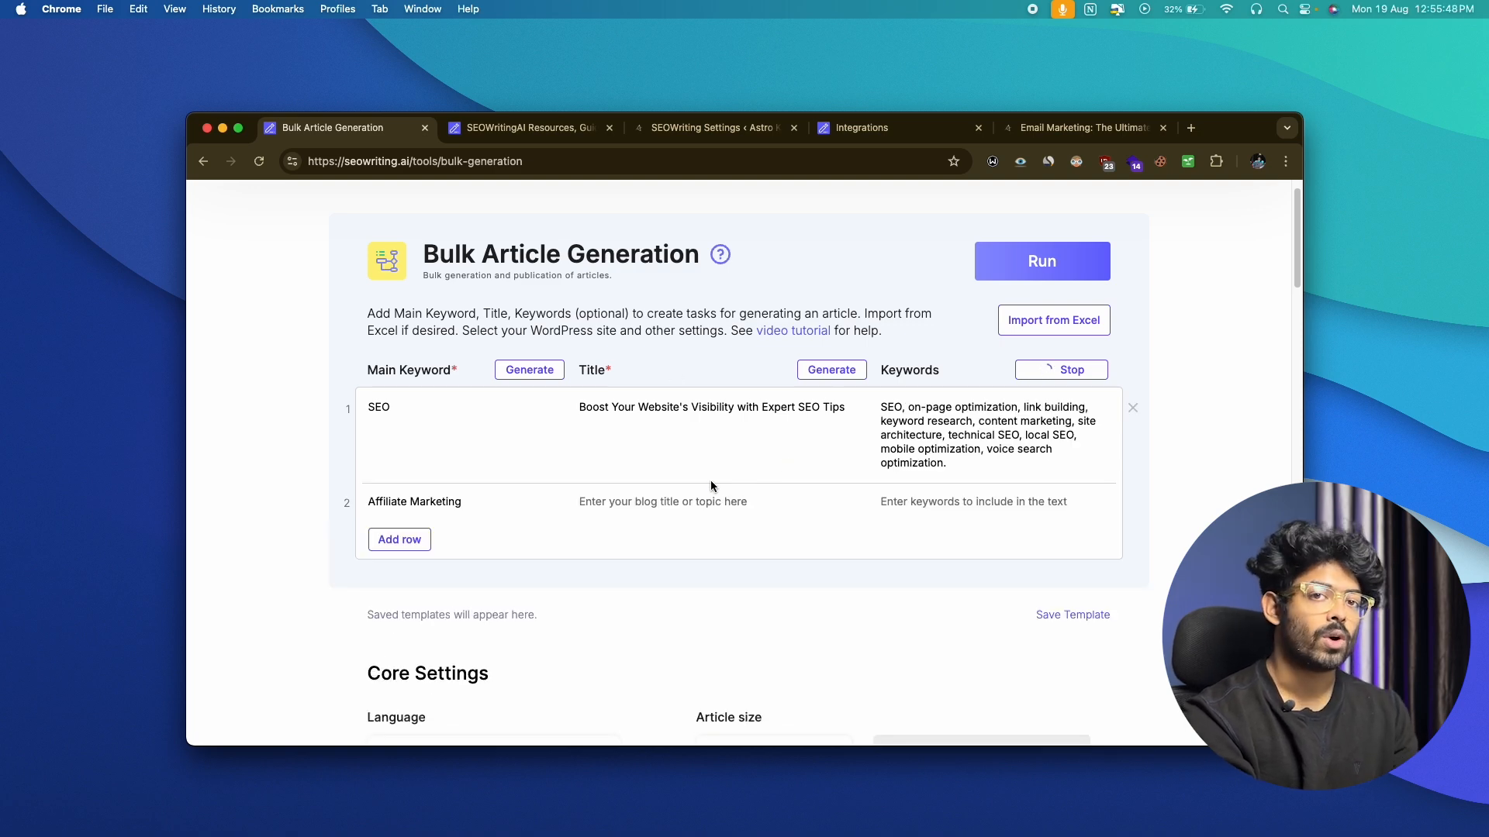
# Review the bulk table's generated entries and the Core Settings, Media Hub, Structure and Internal Linking options below it.
pyautogui.scroll(-1, 710, 481)
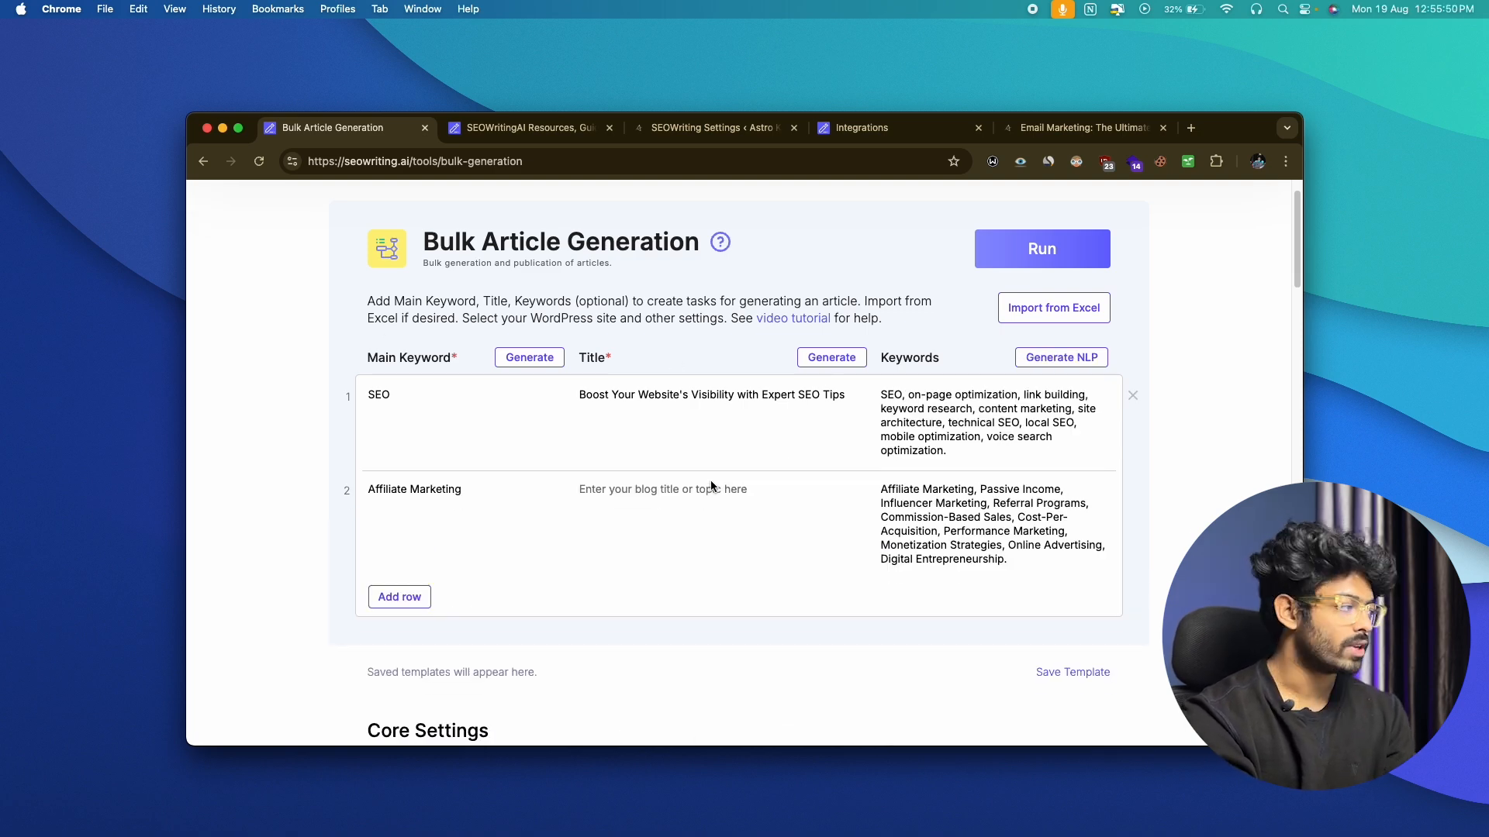
pyautogui.scroll(-3, 710, 481)
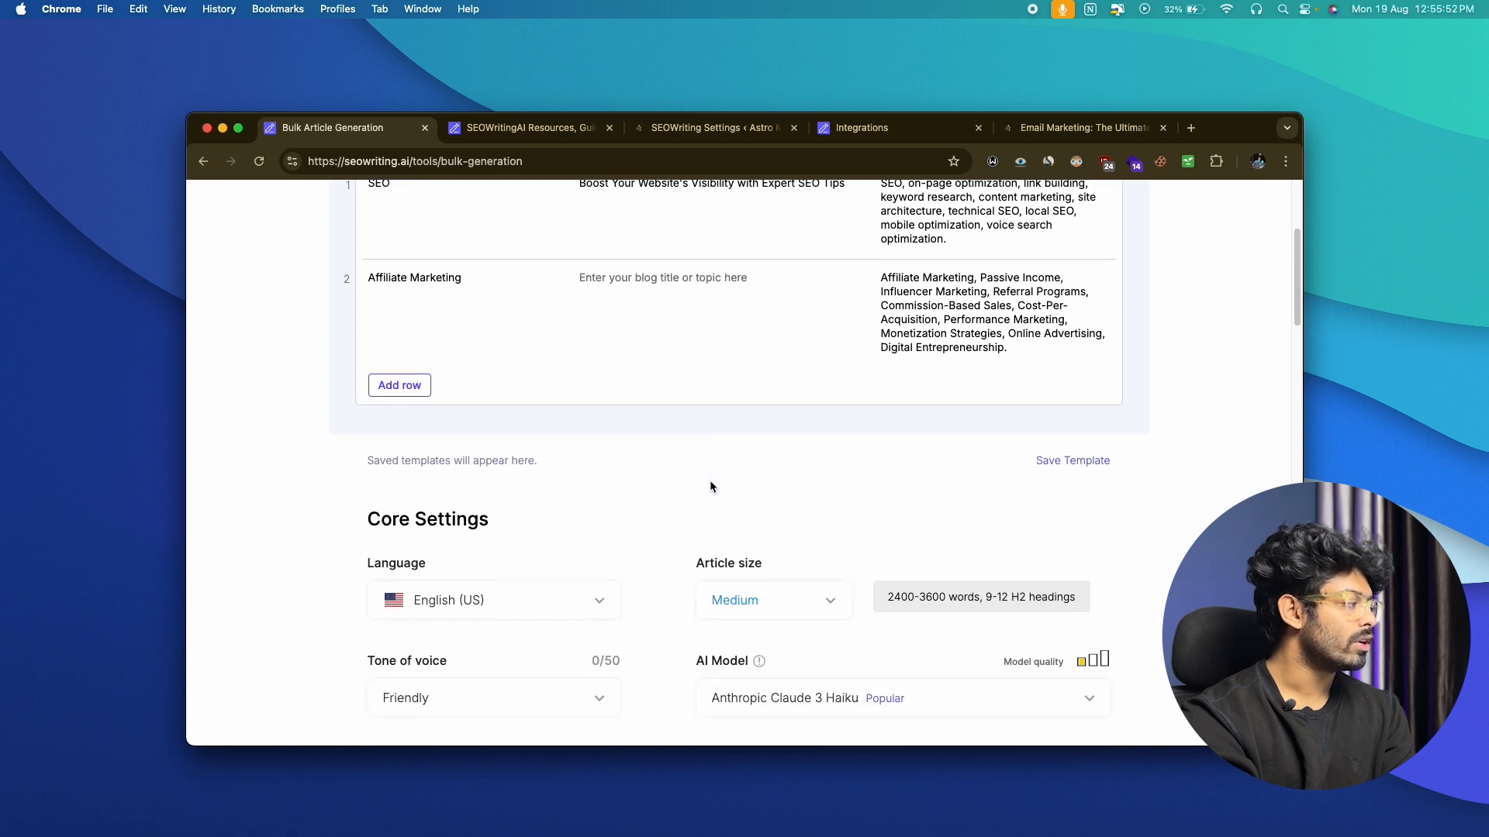
pyautogui.scroll(5, 431, 453)
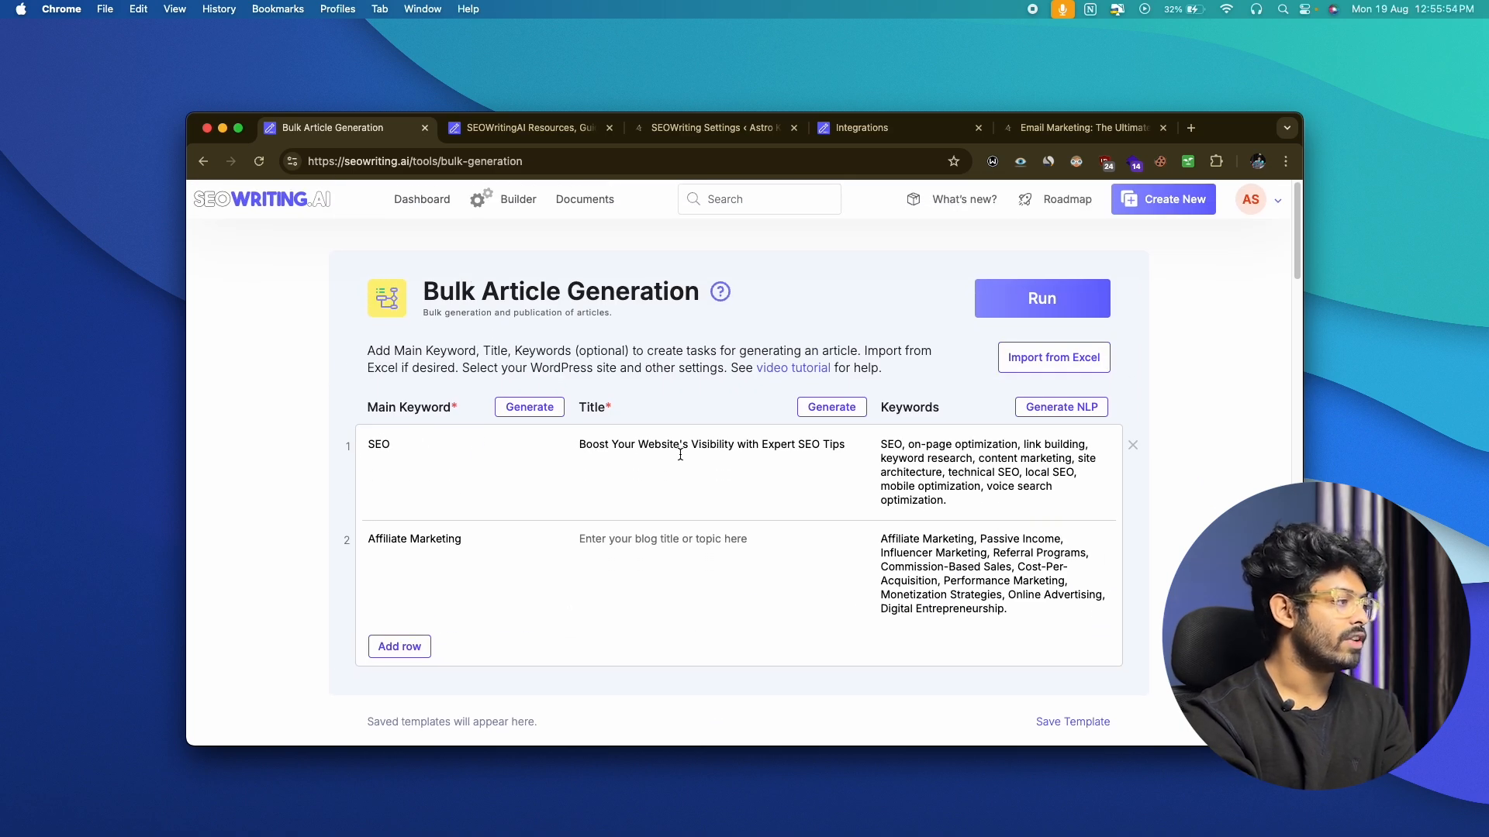
pyautogui.scroll(-3, 640, 456)
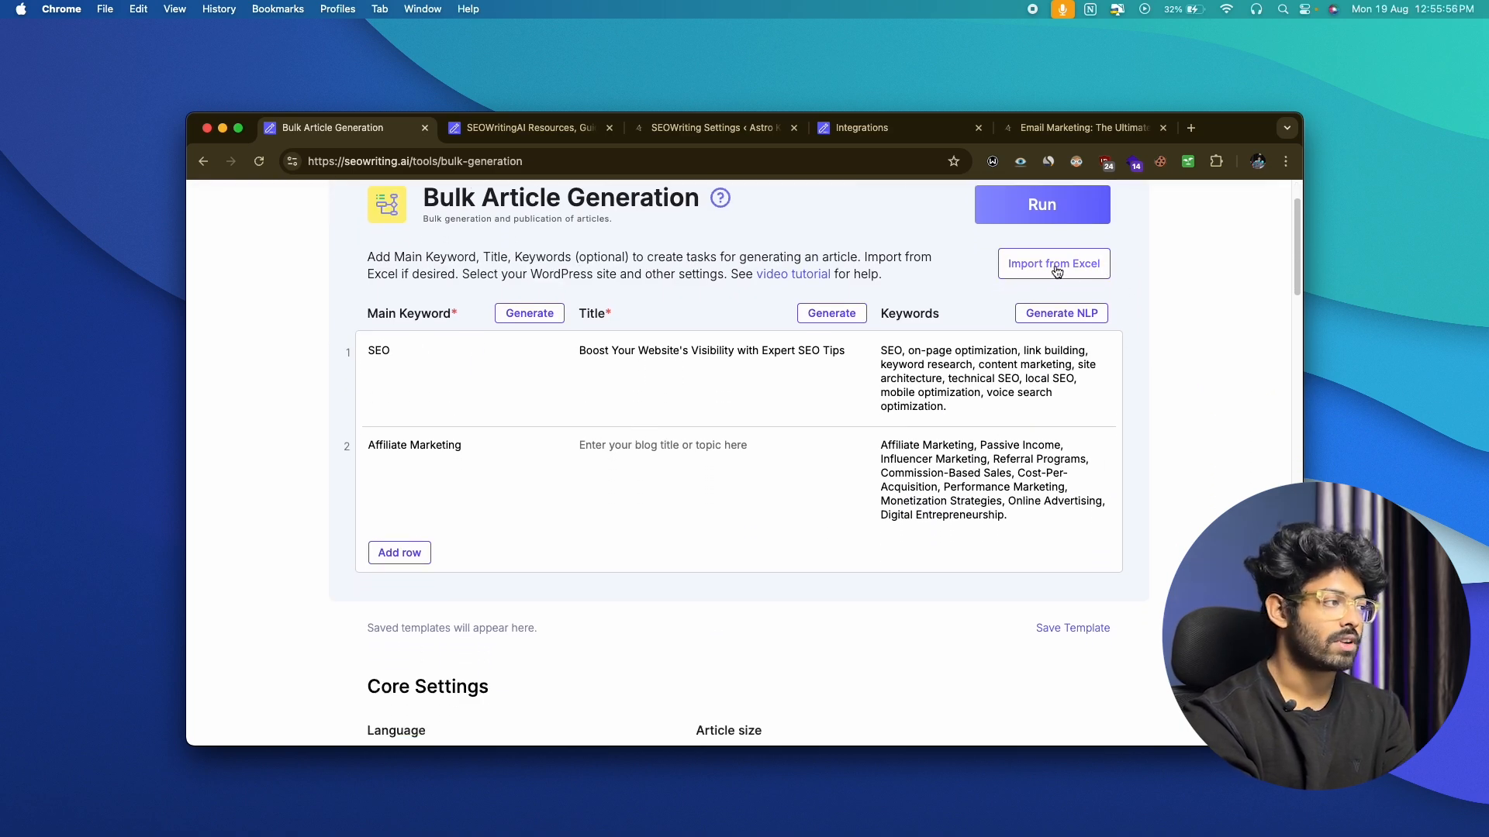
pyautogui.scroll(-10, 904, 297)
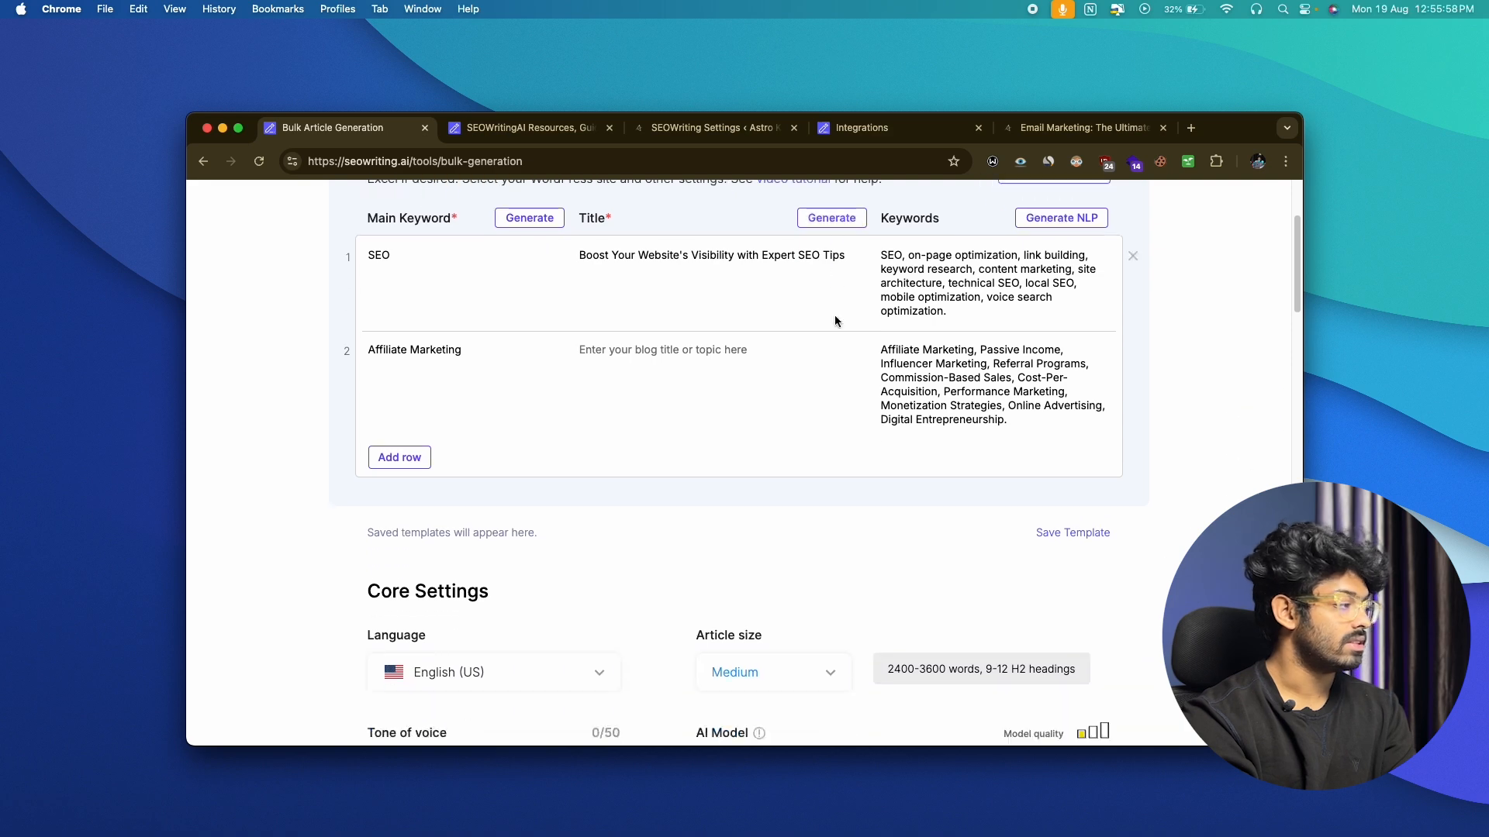
pyautogui.scroll(10, 583, 379)
pyautogui.scroll(-9, 628, 393)
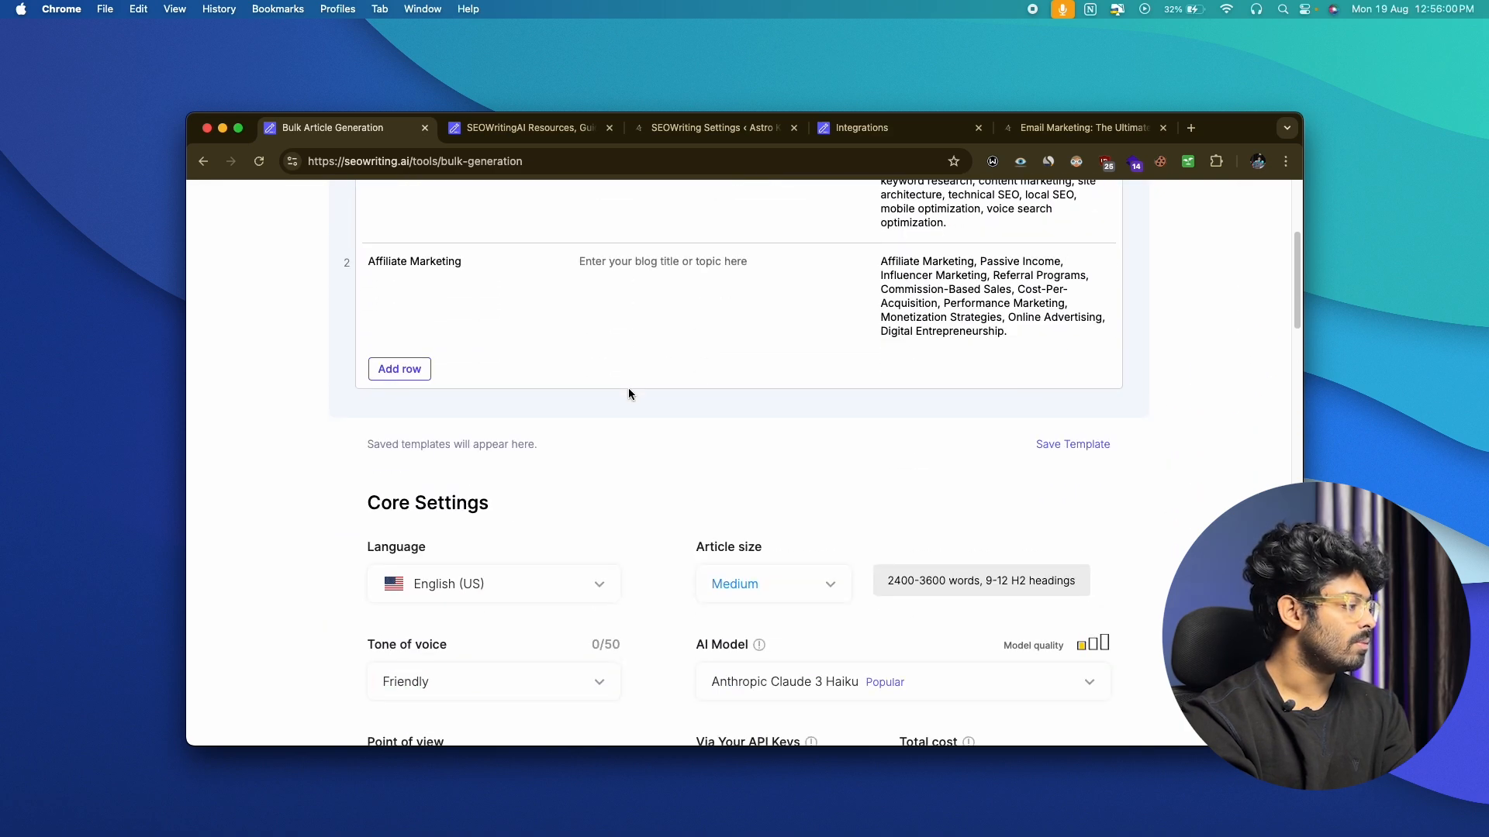
pyautogui.scroll(-13, 377, 417)
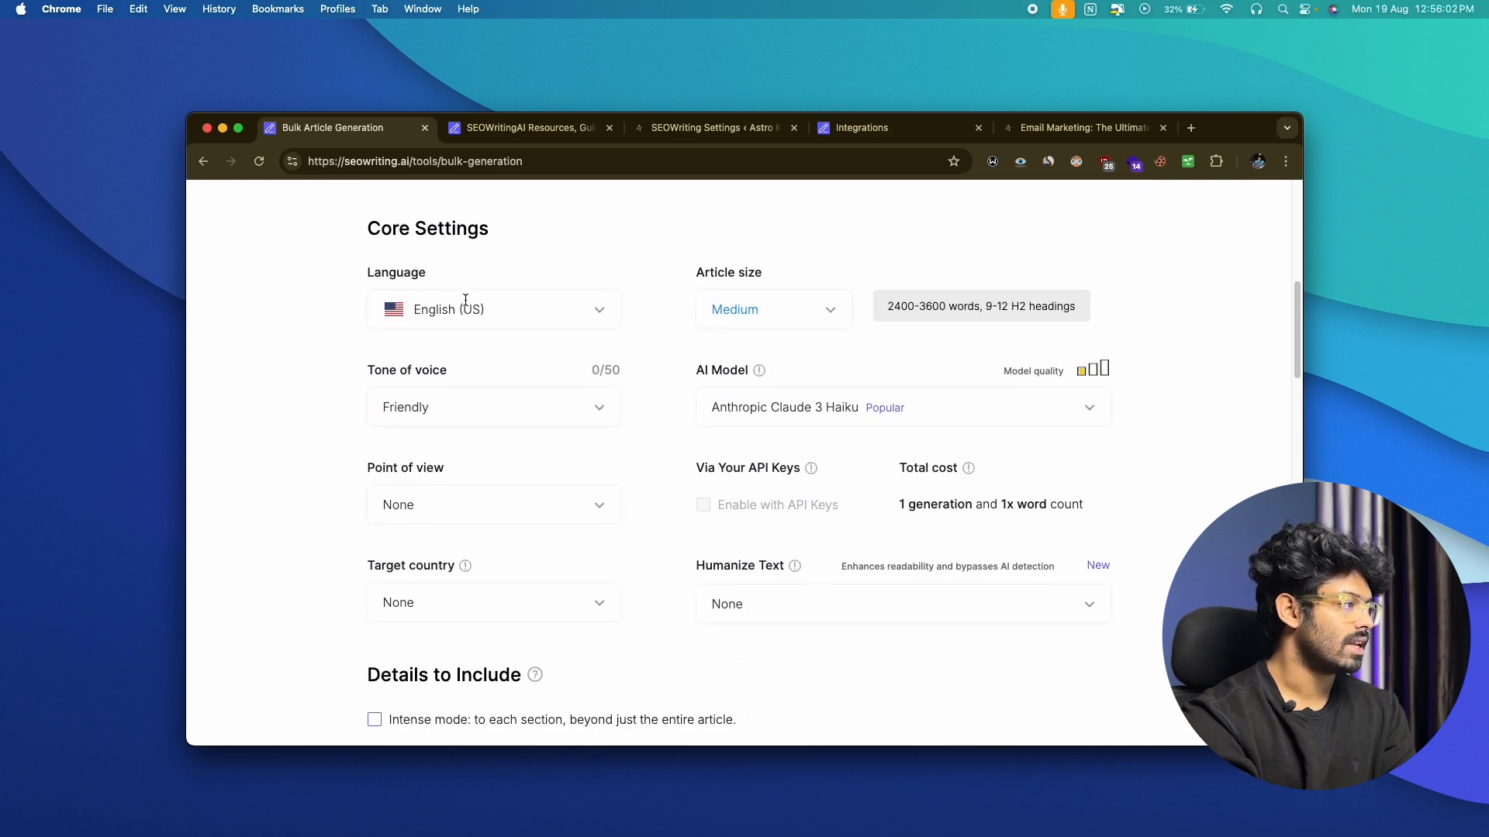
pyautogui.scroll(3, 642, 291)
pyautogui.scroll(3, 422, 306)
pyautogui.scroll(-17, 439, 276)
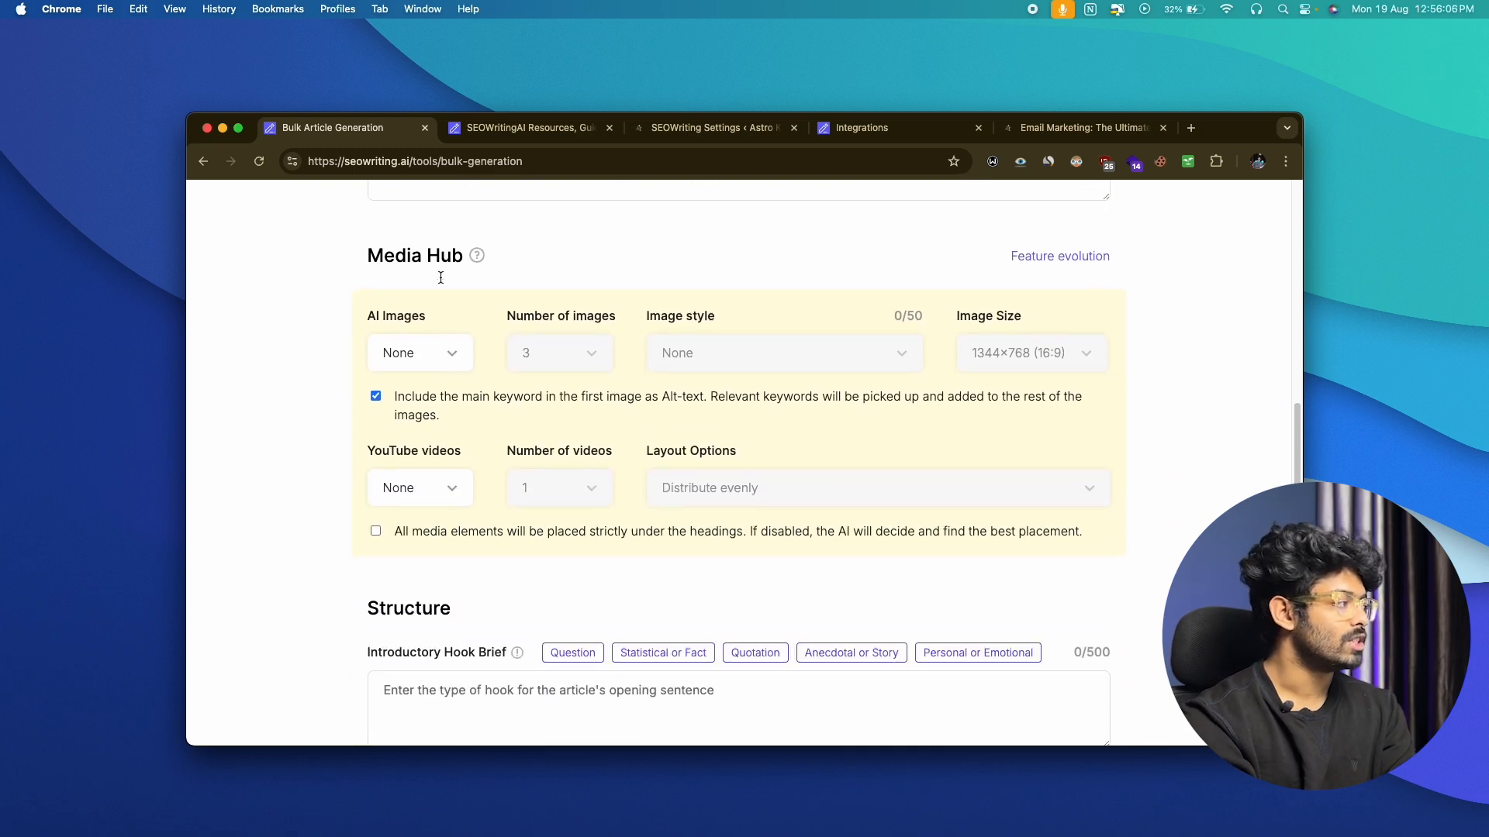
pyautogui.scroll(-20, 457, 334)
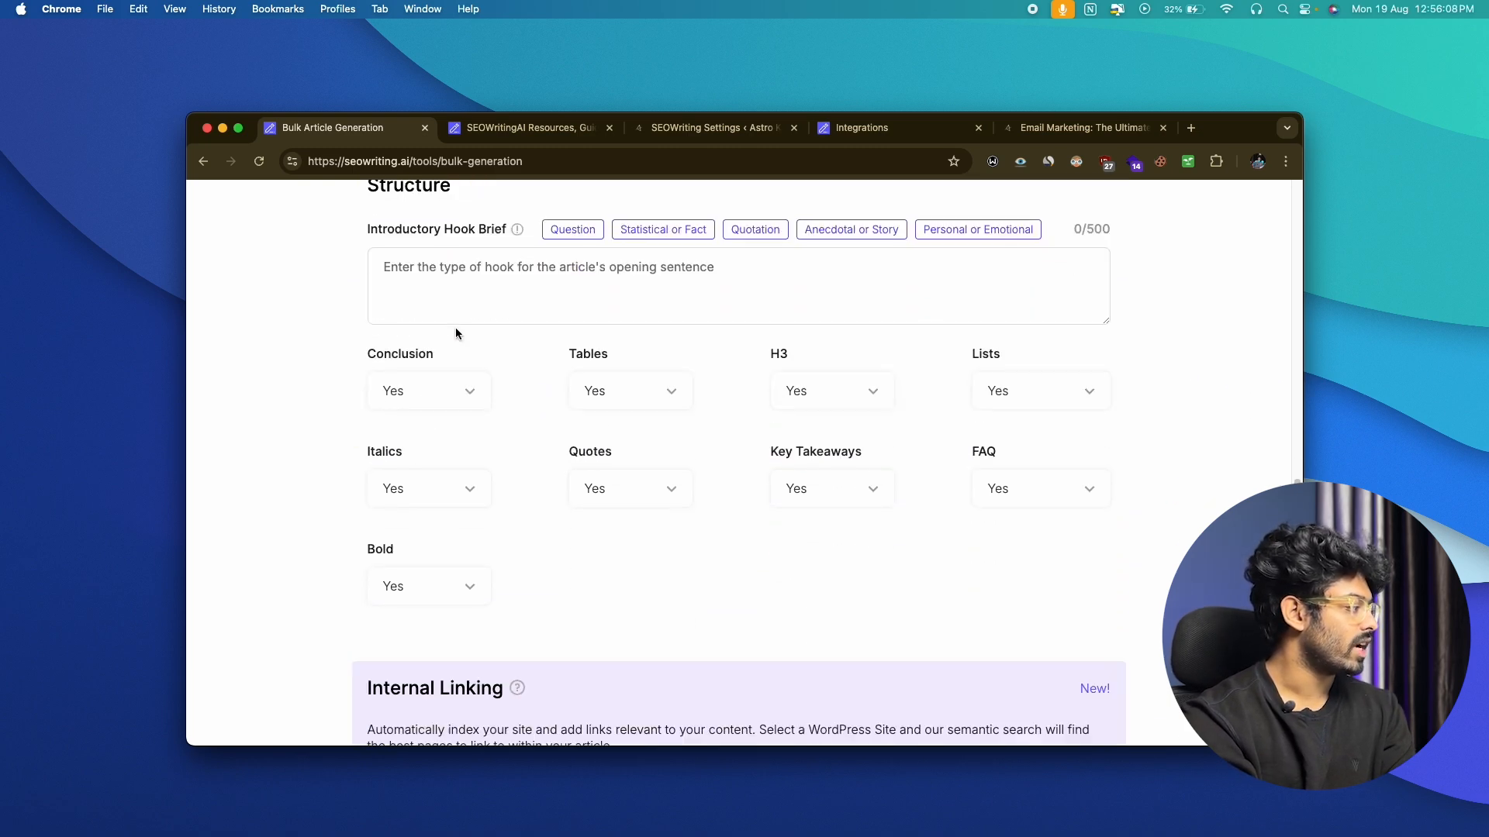
pyautogui.click(432, 578)
pyautogui.click(468, 668)
pyautogui.scroll(20, 356, 603)
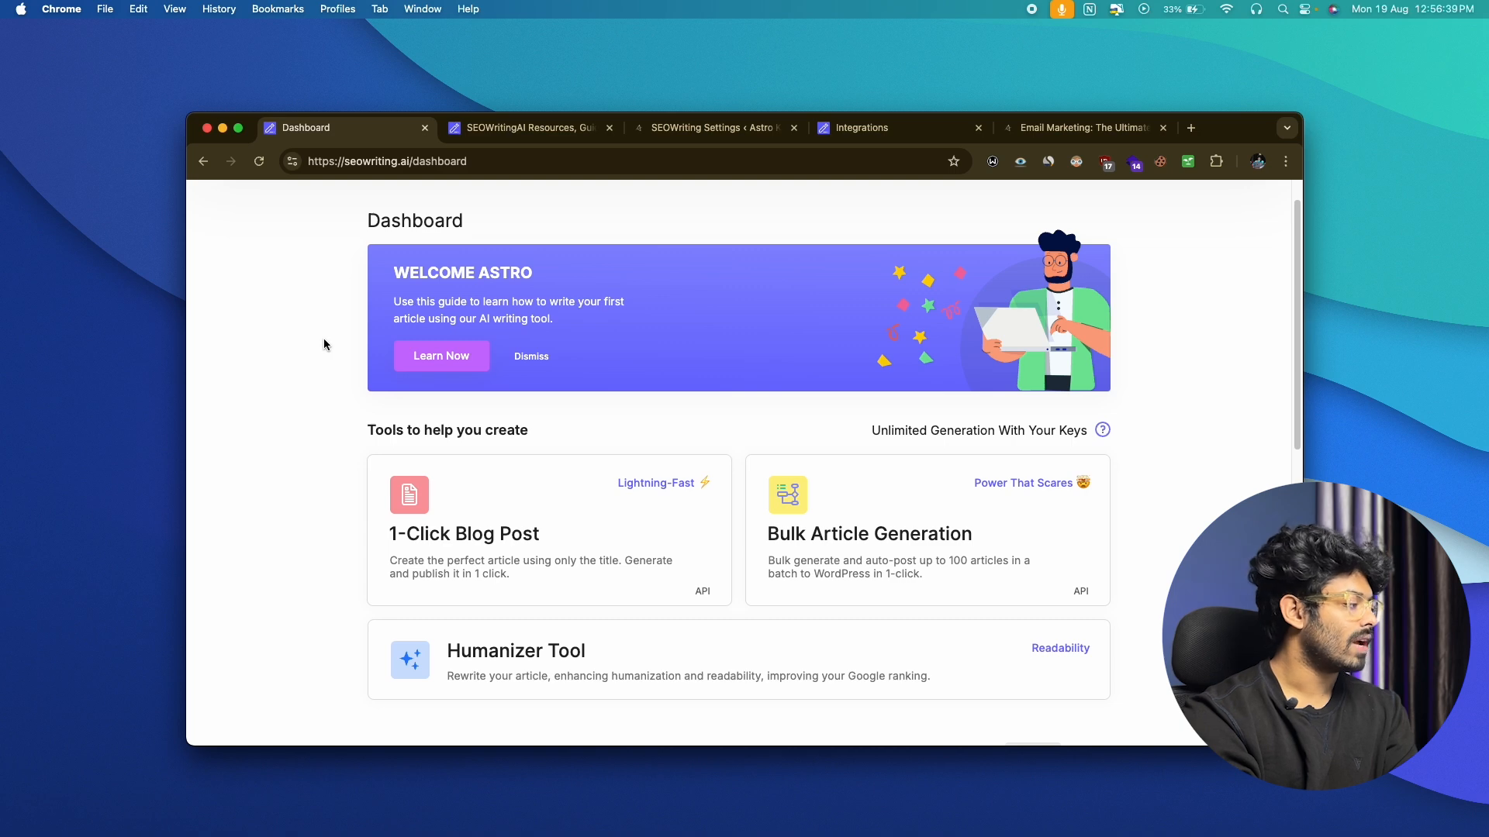
# Open the Humanizer Tool from the dashboard and choose the "8th & 9th grade, easily understood" readability level.
pyautogui.scroll(-3, 458, 470)
pyautogui.click(467, 535)
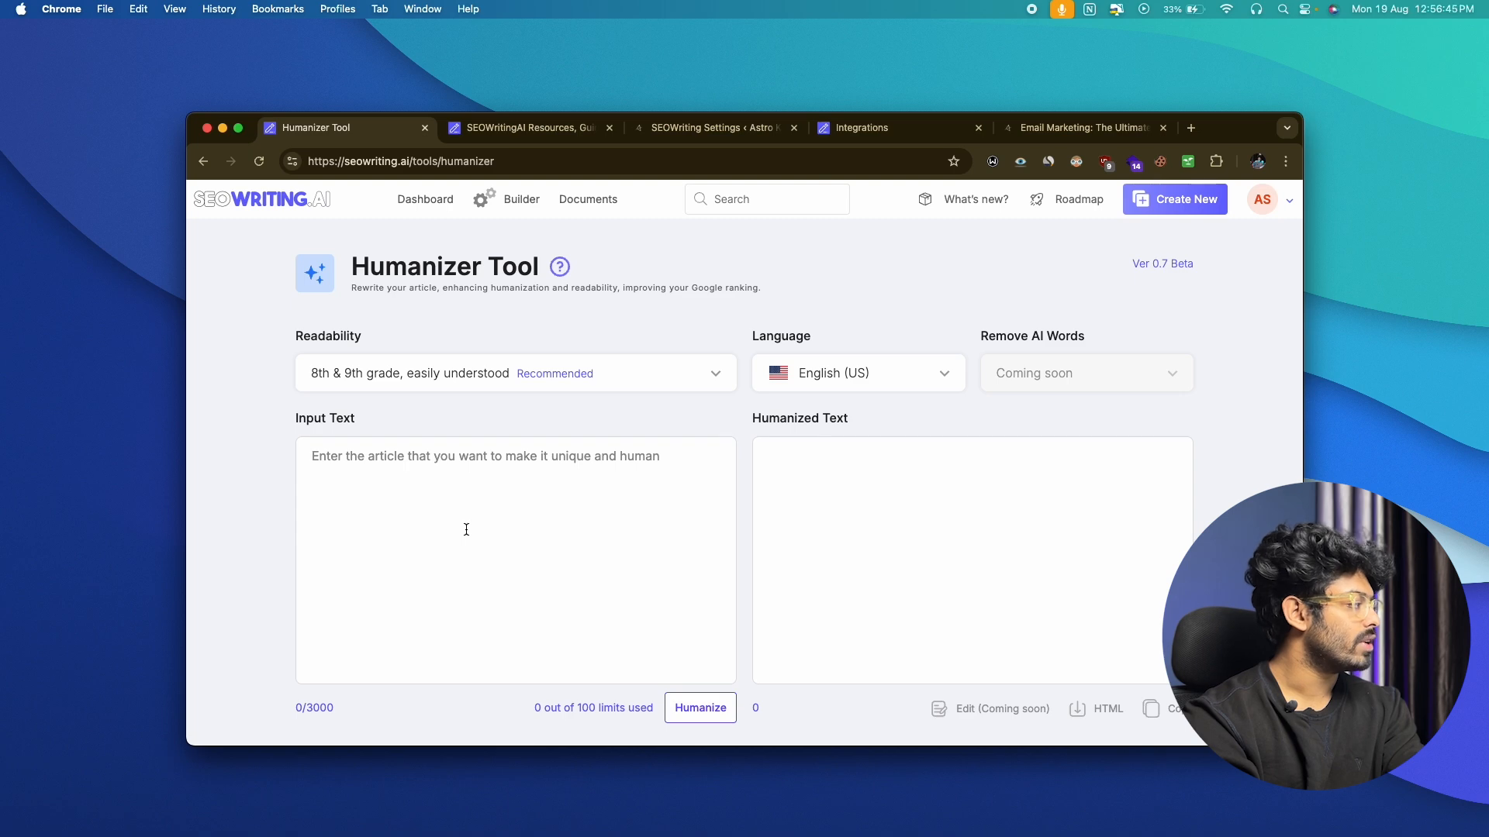
pyautogui.click(369, 390)
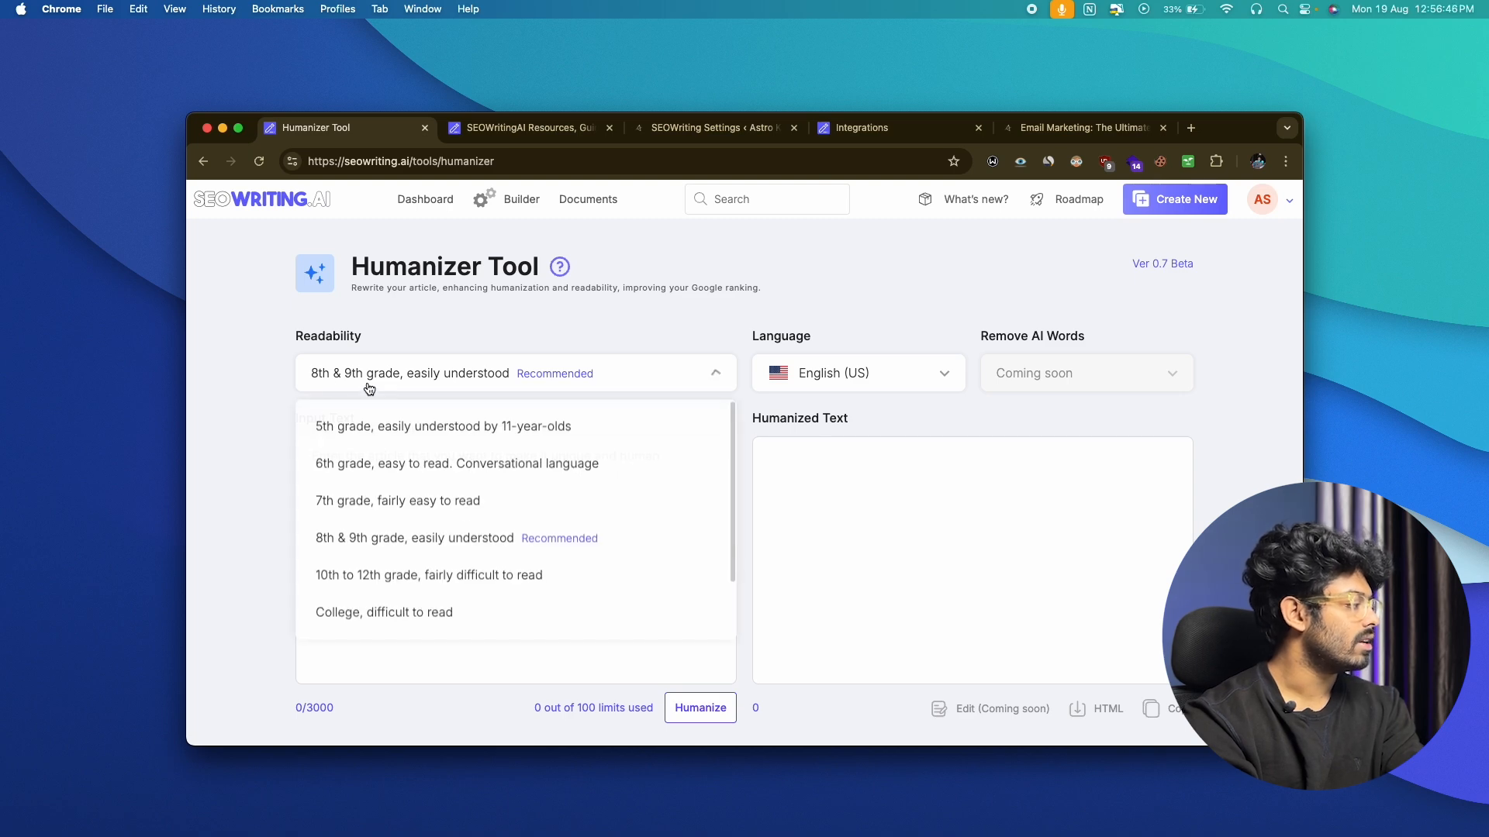
pyautogui.click(369, 539)
# Paste the copied email marketing excerpt as the input text and humanize it.
pyautogui.click(435, 473)
pyautogui.press('super+v')
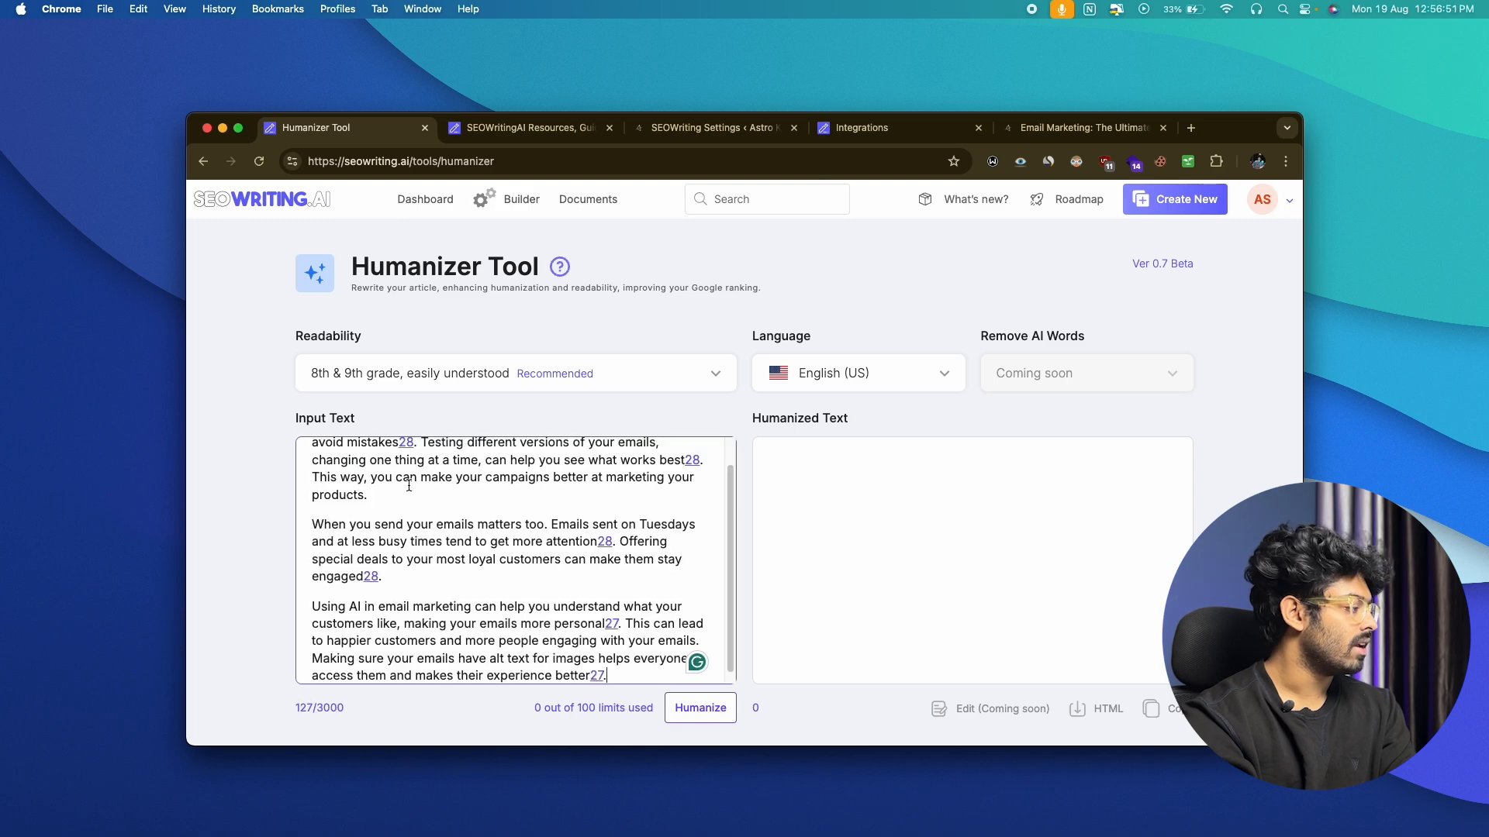
pyautogui.scroll(5, 426, 473)
pyautogui.click(698, 708)
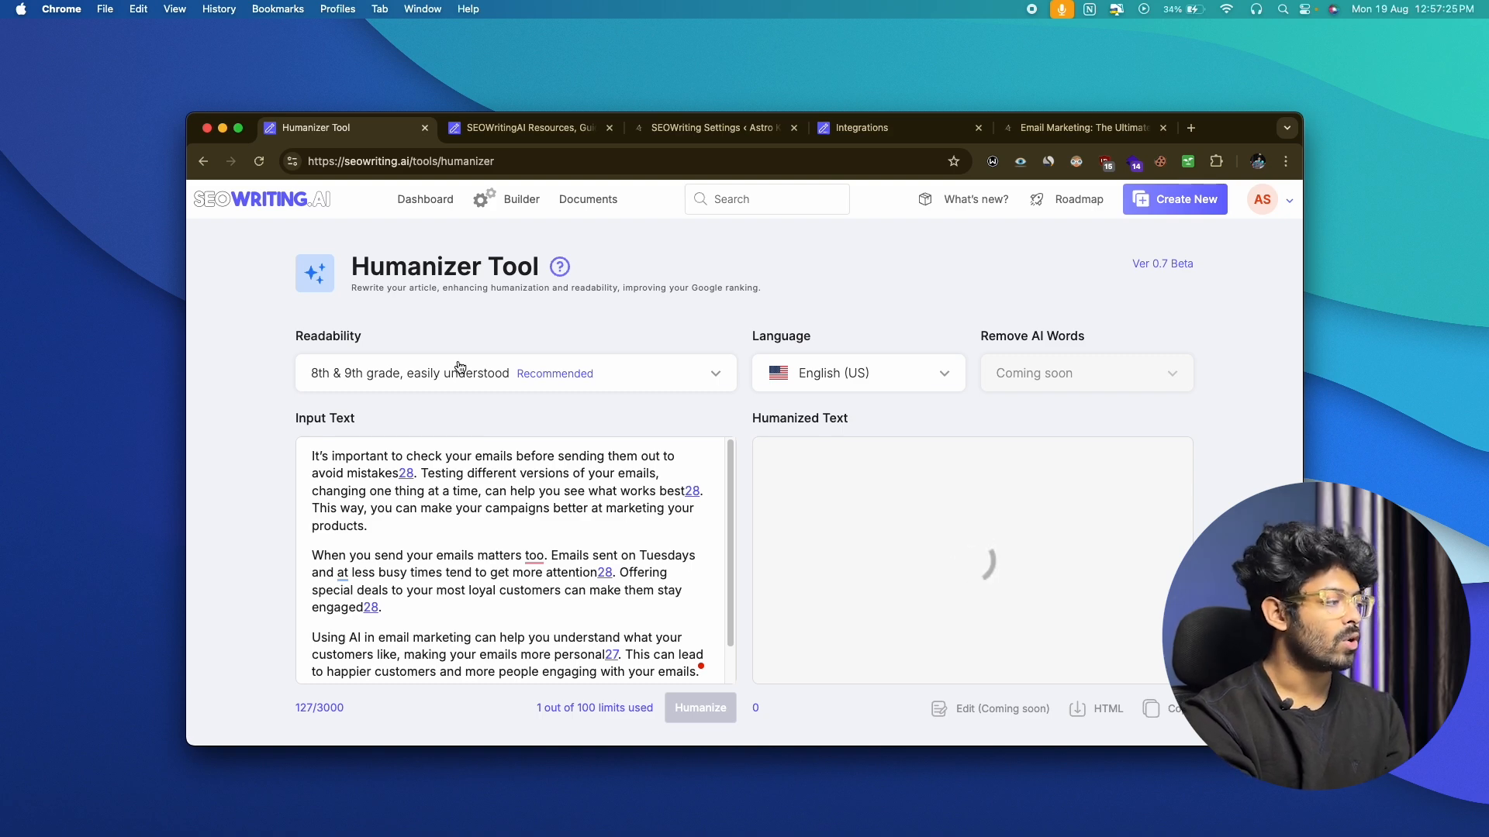
pyautogui.scroll(1, 863, 489)
pyautogui.scroll(-1, 864, 489)
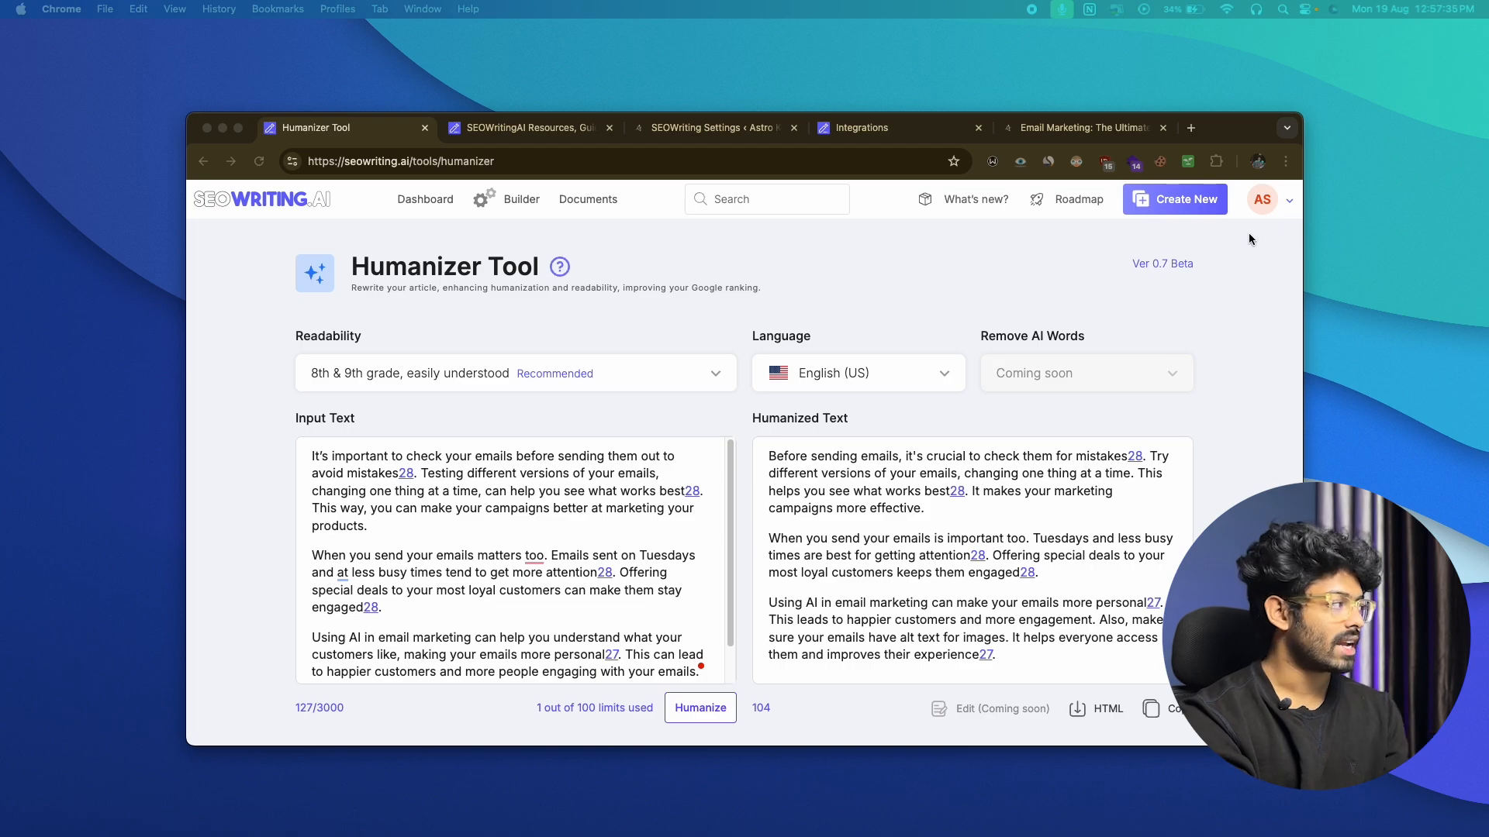
# Go to the SEOWriting.ai pricing page and examine the Starter plan's price, article limit and included features.
pyautogui.click(1204, 147)
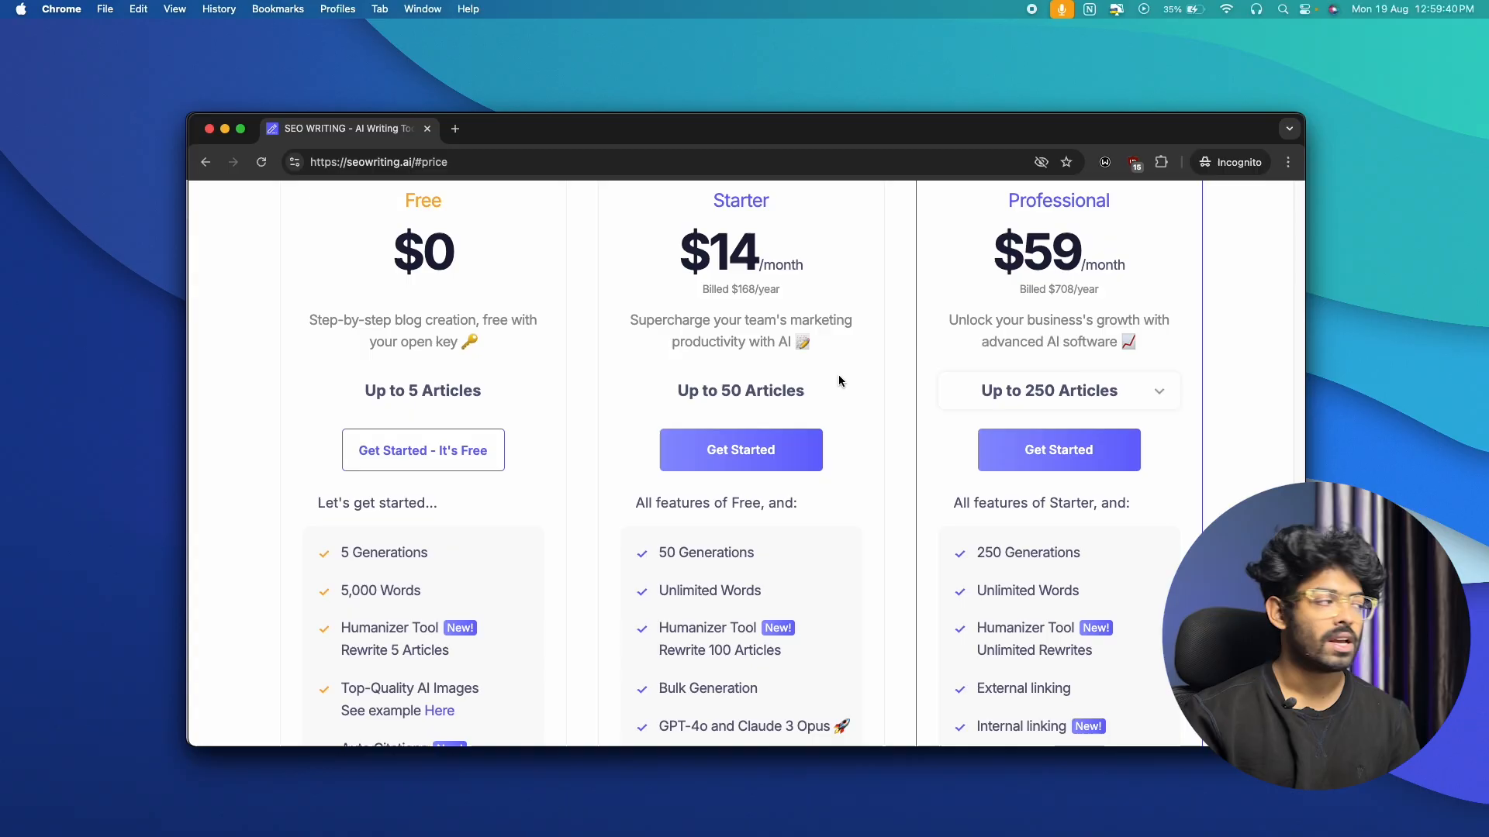
pyautogui.scroll(1, 839, 374)
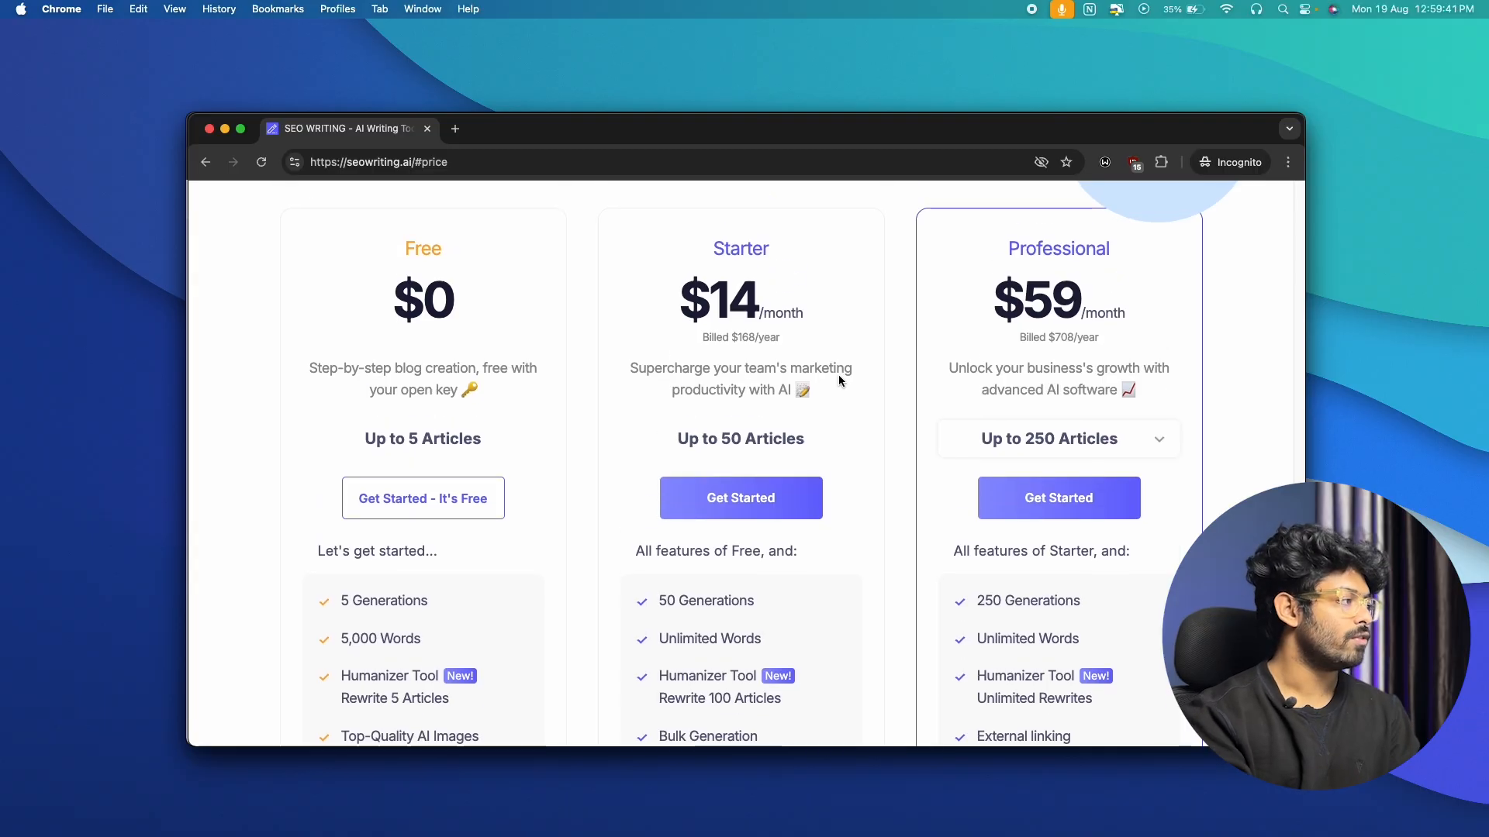
pyautogui.scroll(-1, 704, 350)
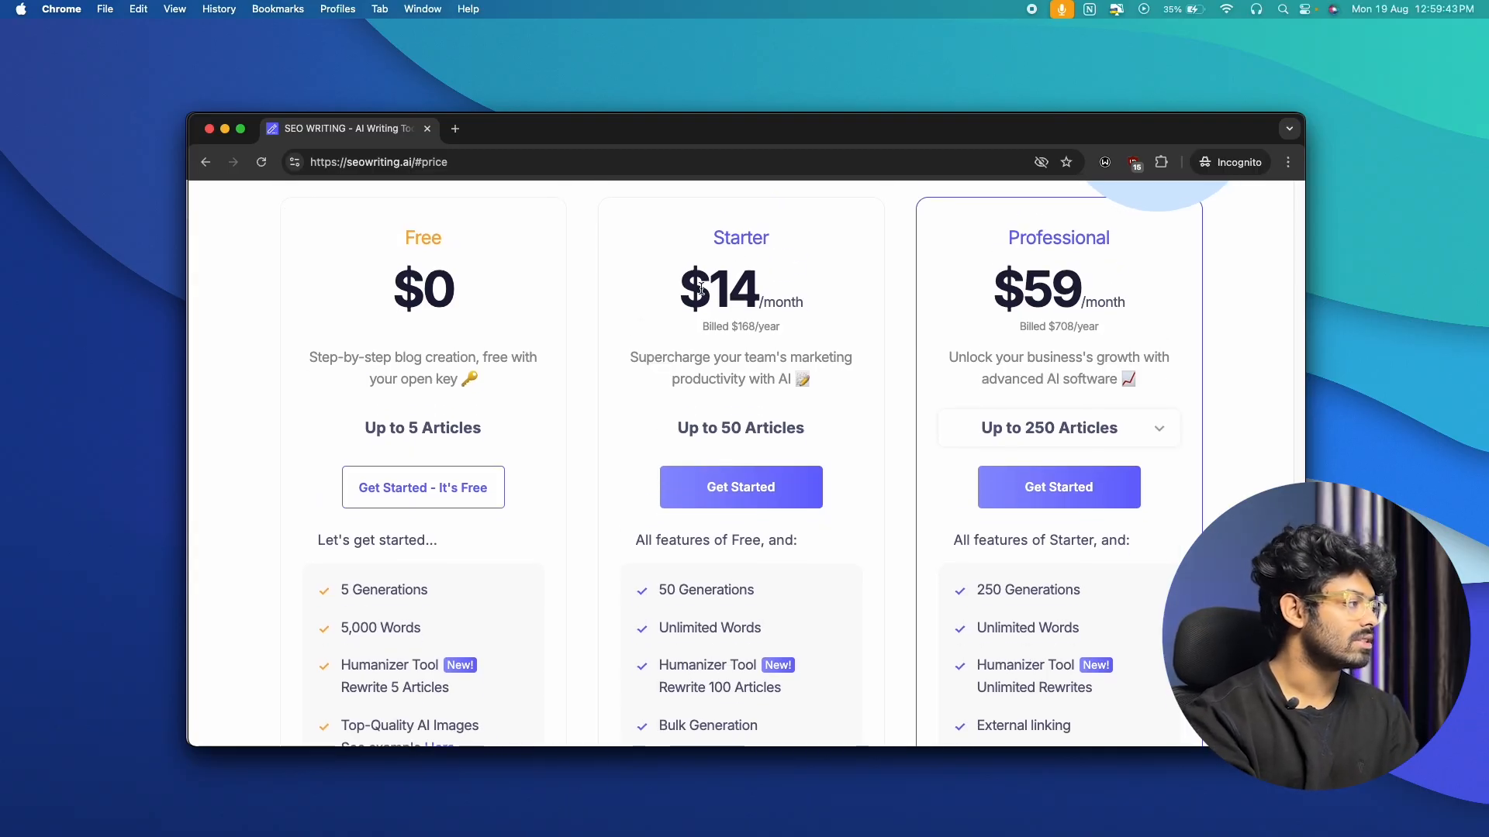
pyautogui.scroll(-1, 688, 290)
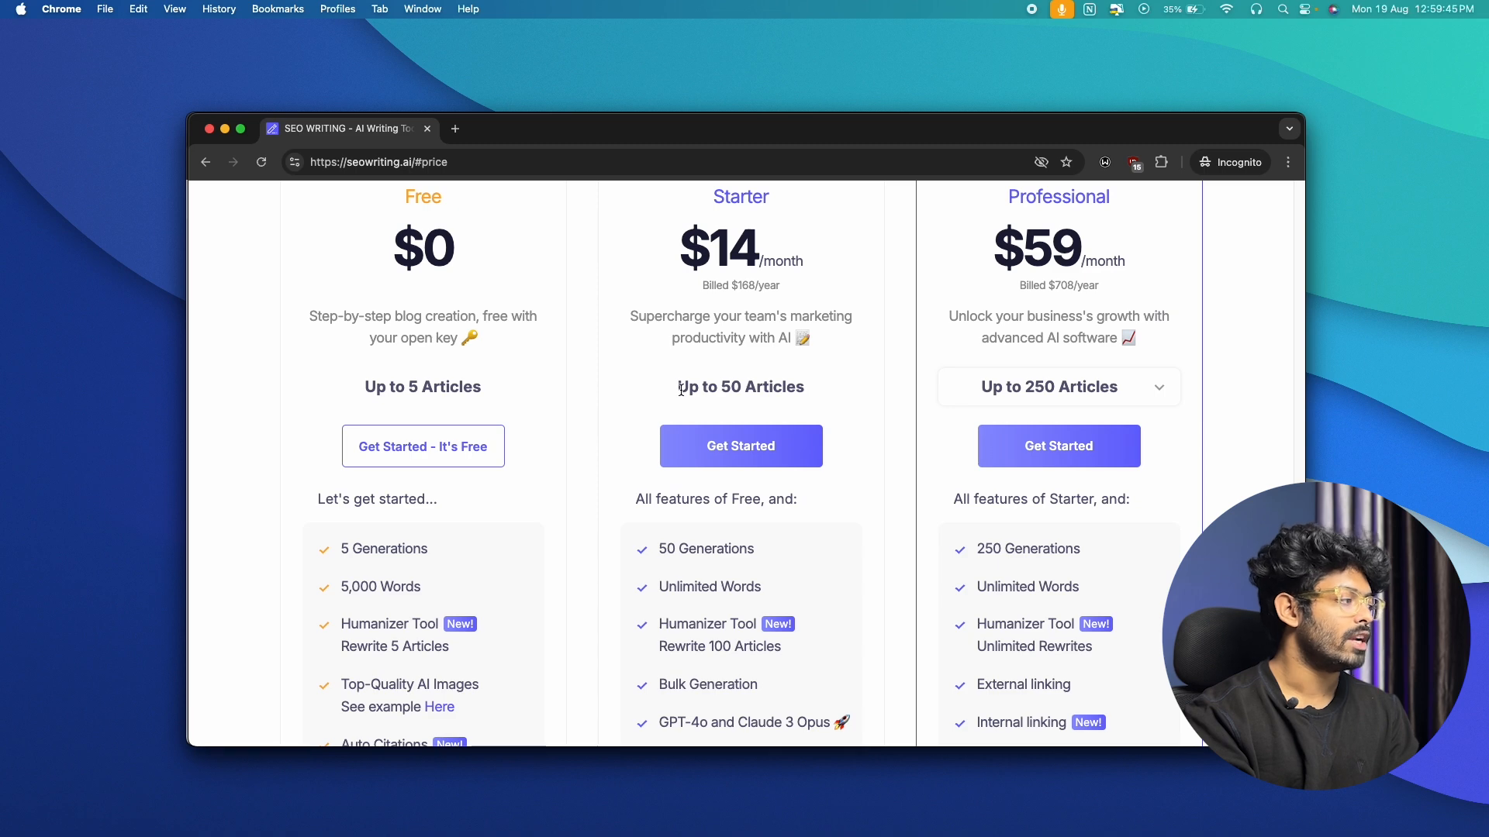
pyautogui.scroll(-2, 710, 380)
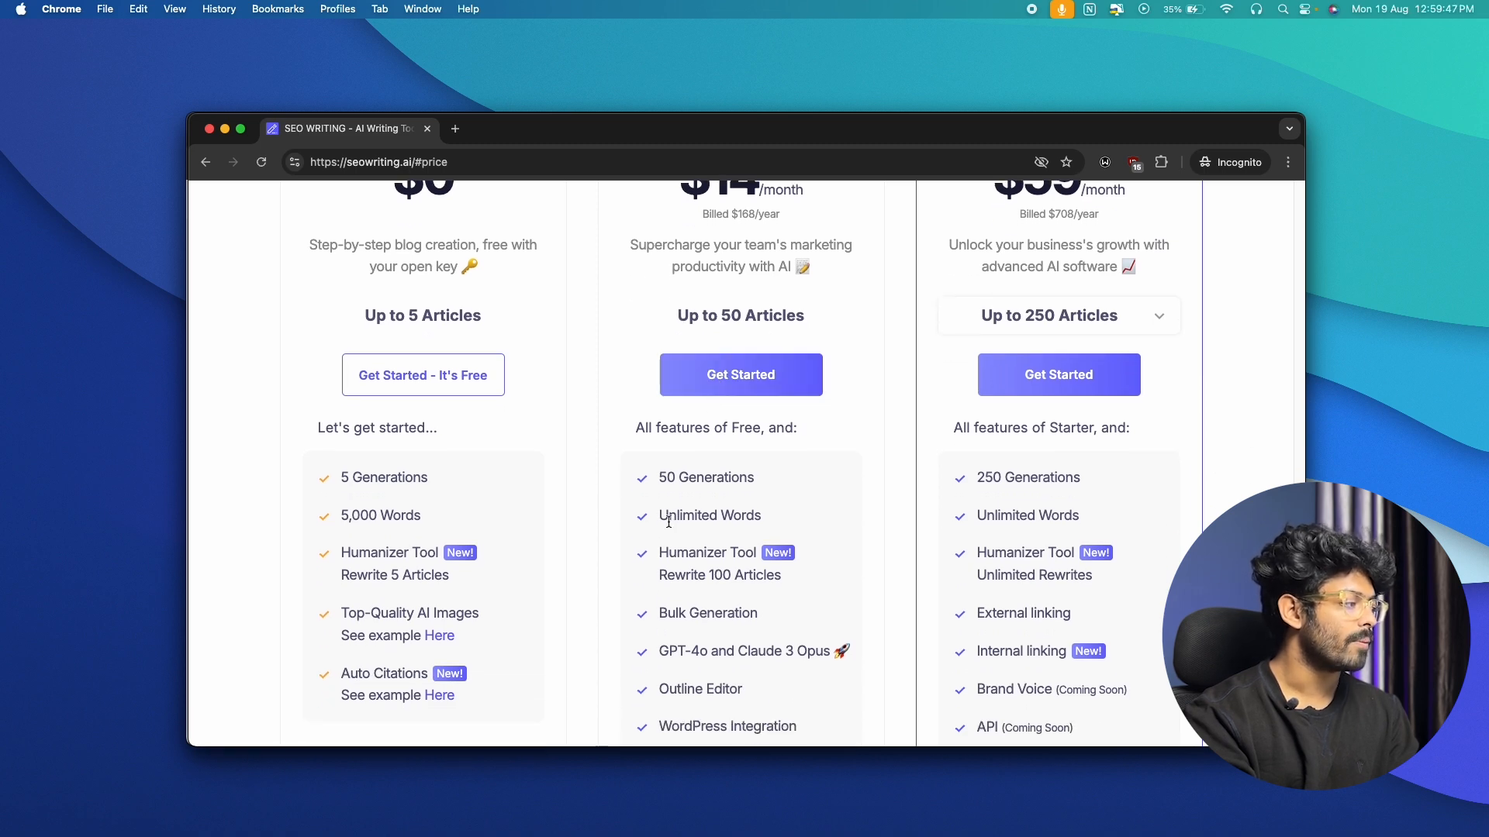
pyautogui.scroll(-1, 678, 559)
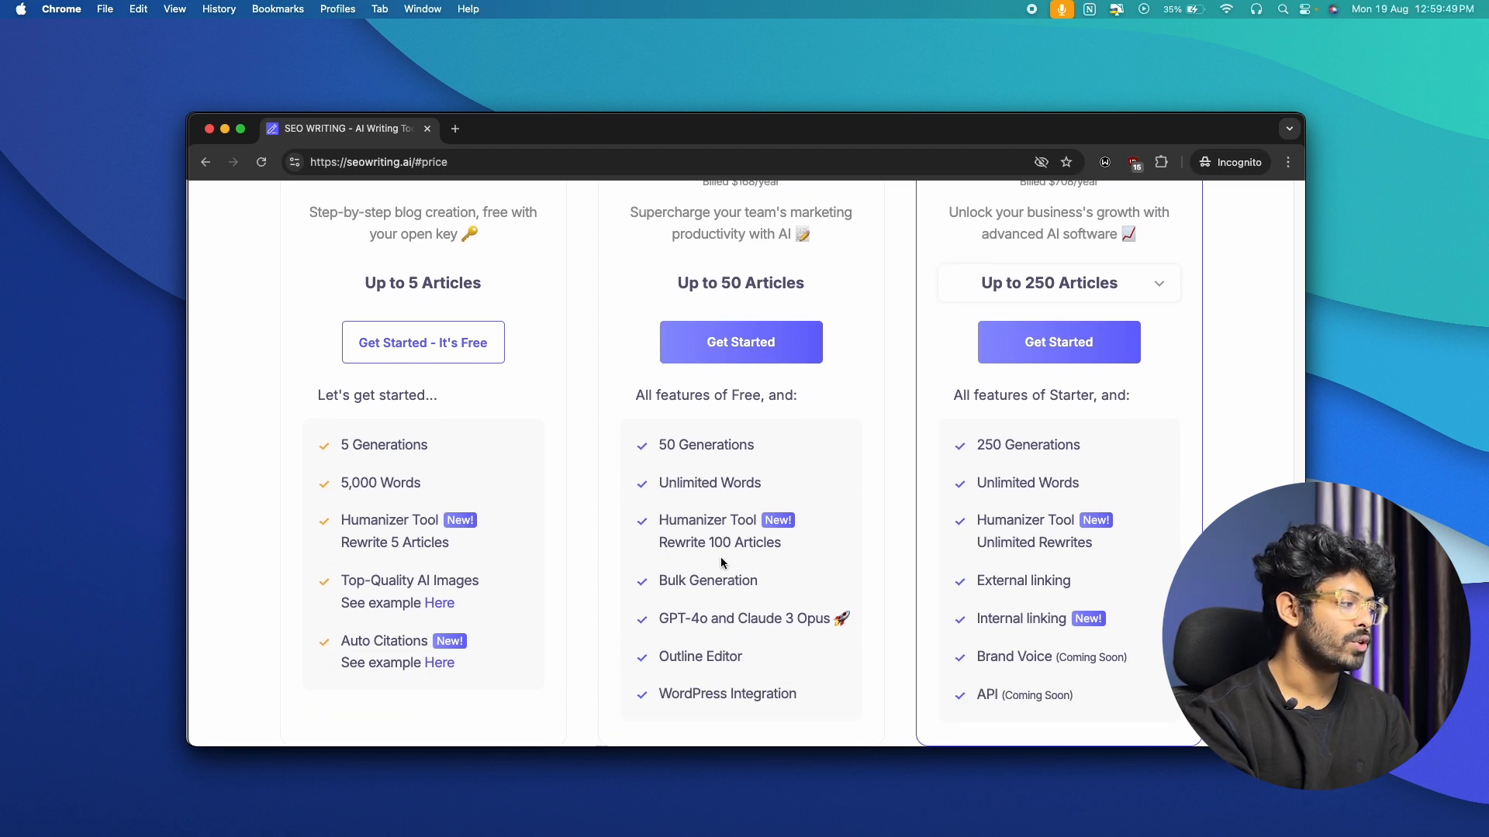
pyautogui.moveTo(758, 548); pyautogui.dragTo(693, 548)
pyautogui.scroll(4, 1052, 288)
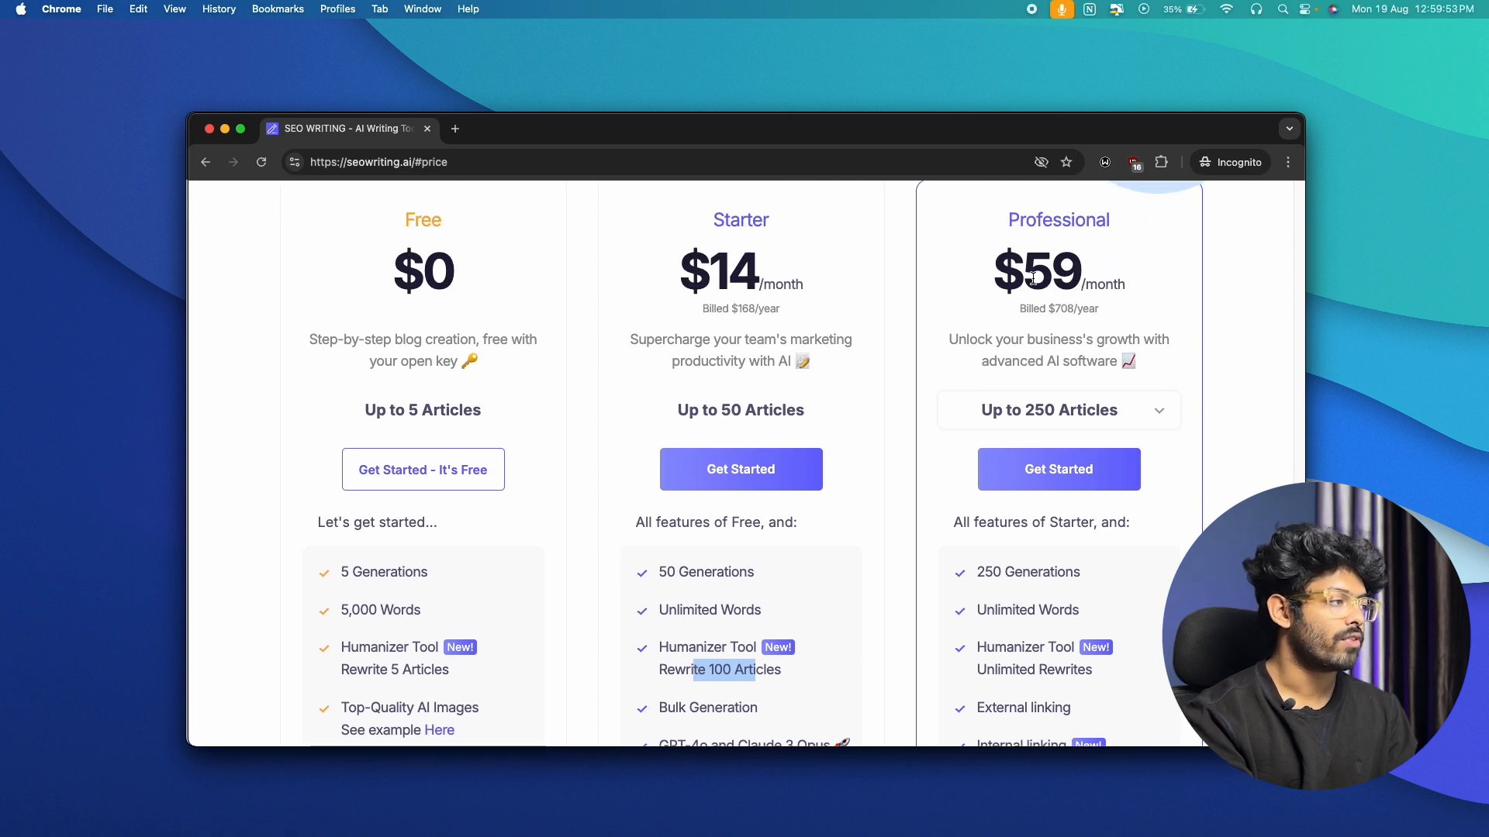
# Set the Professional plan's article allowance to "Up to 1000 Articles" on the pricing page.
pyautogui.doubleClick(1020, 279)
pyautogui.click(1085, 279)
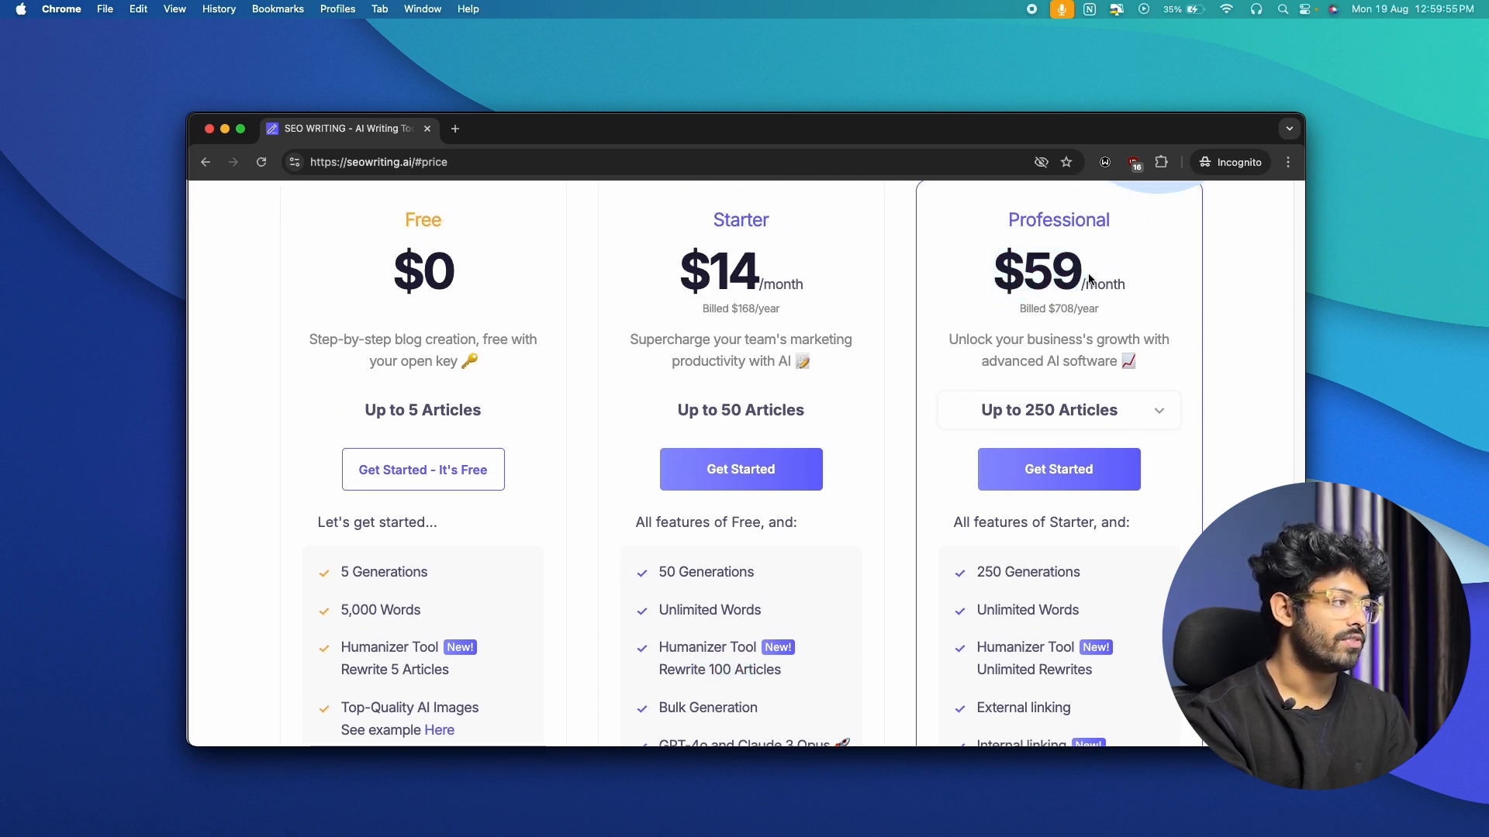
pyautogui.scroll(-1, 1090, 280)
pyautogui.click(1079, 397)
pyautogui.click(1062, 515)
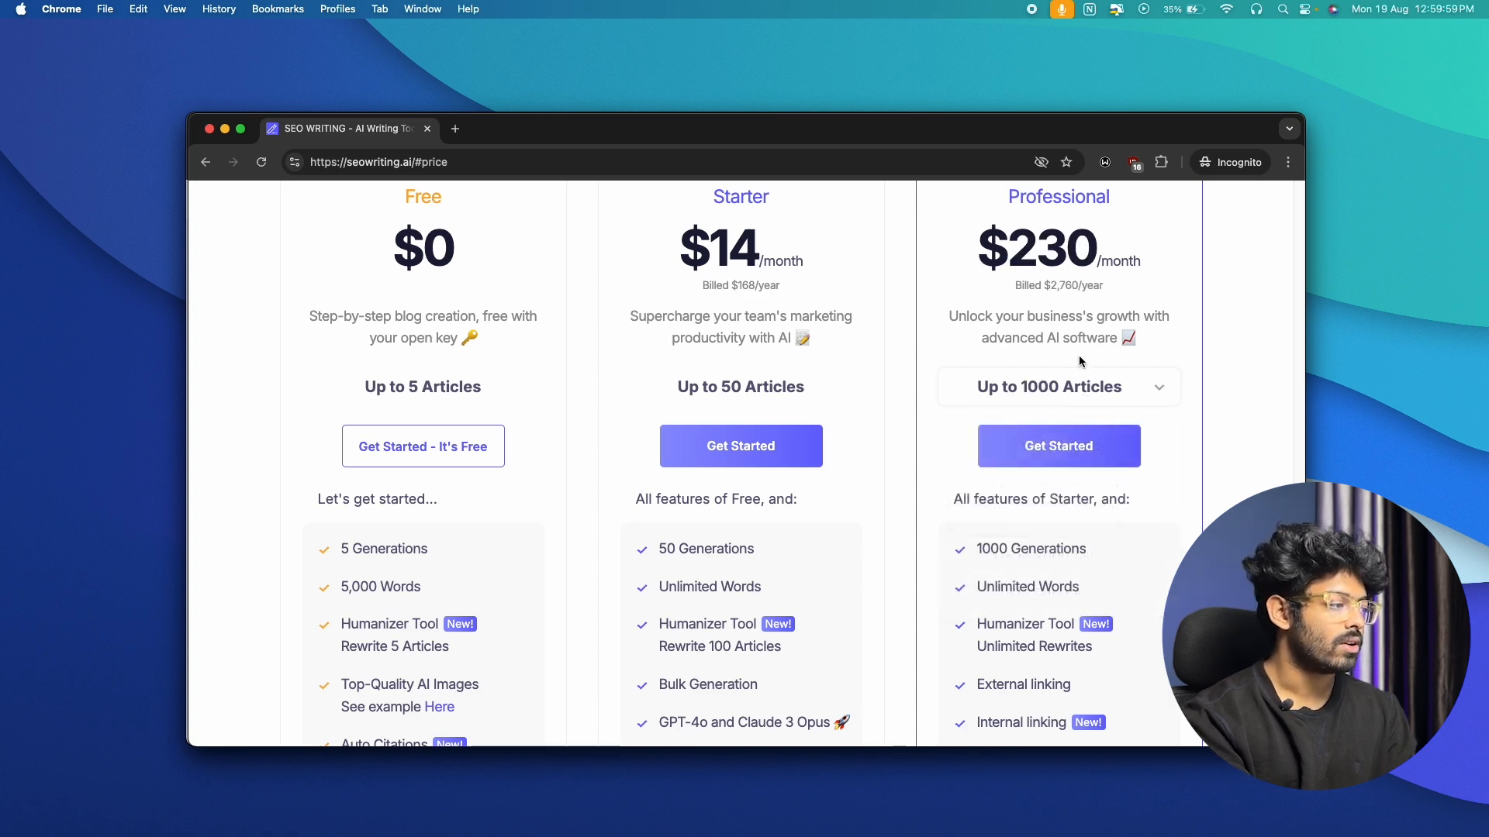
pyautogui.scroll(1, 1046, 264)
pyautogui.click(1020, 416)
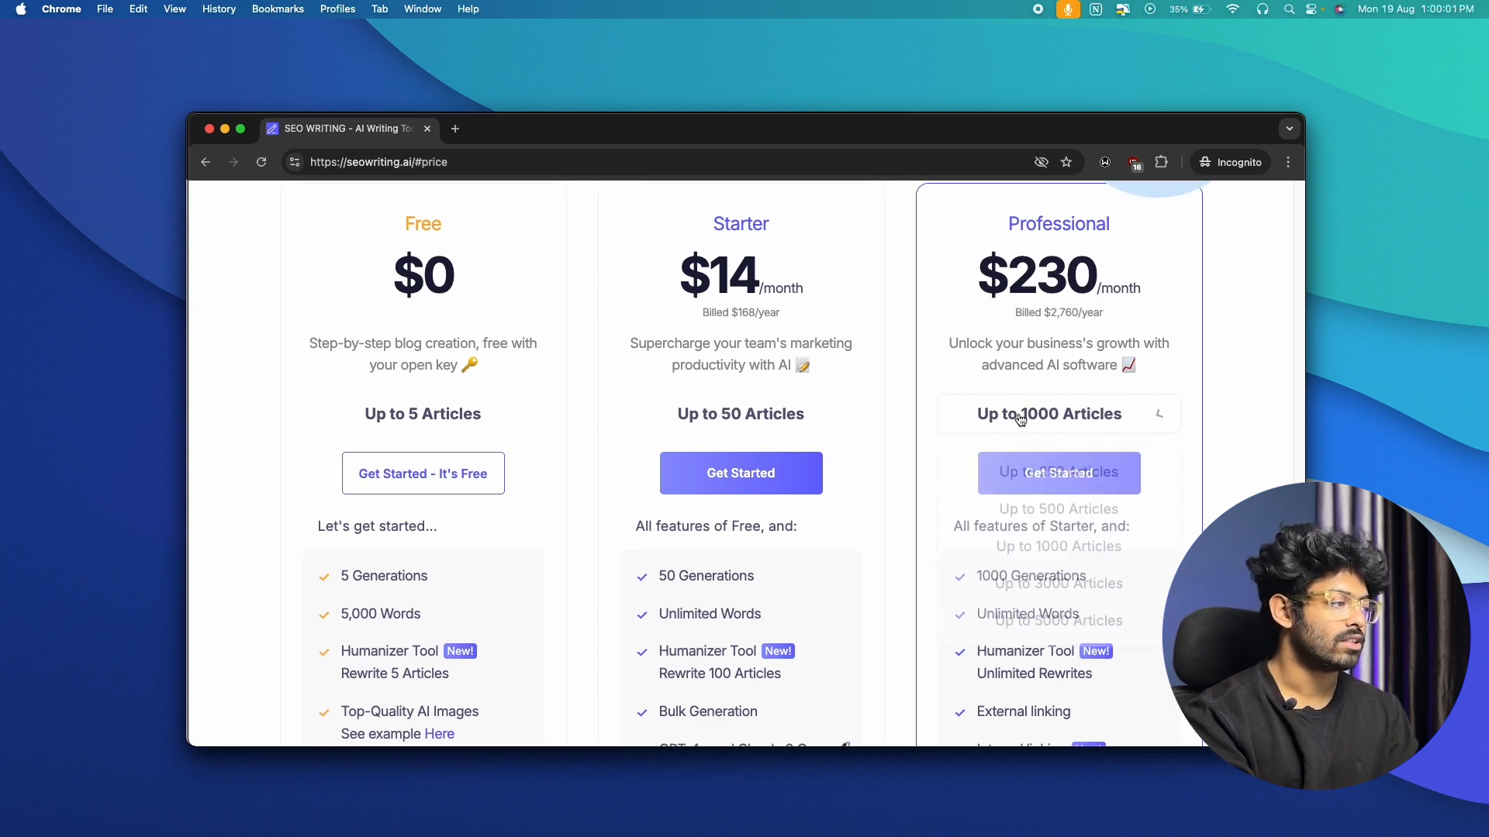
pyautogui.click(1017, 543)
# Examine the Professional plan's monthly price, generation allowance and external and internal linking features.
pyautogui.moveTo(977, 273); pyautogui.dragTo(1091, 269)
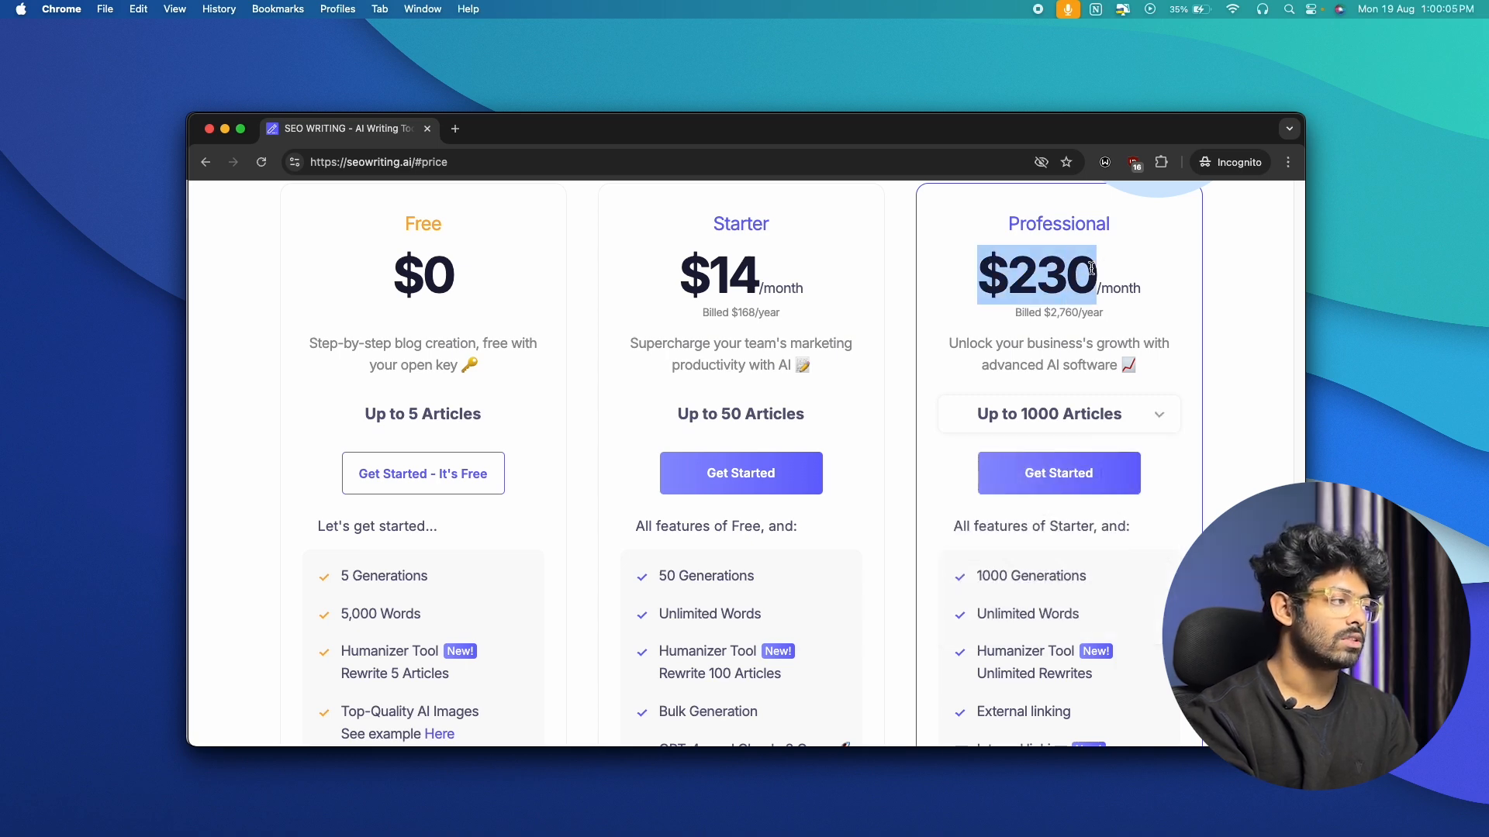
pyautogui.scroll(-3, 1077, 352)
pyautogui.moveTo(978, 479); pyautogui.dragTo(1028, 478)
pyautogui.scroll(-2, 1031, 481)
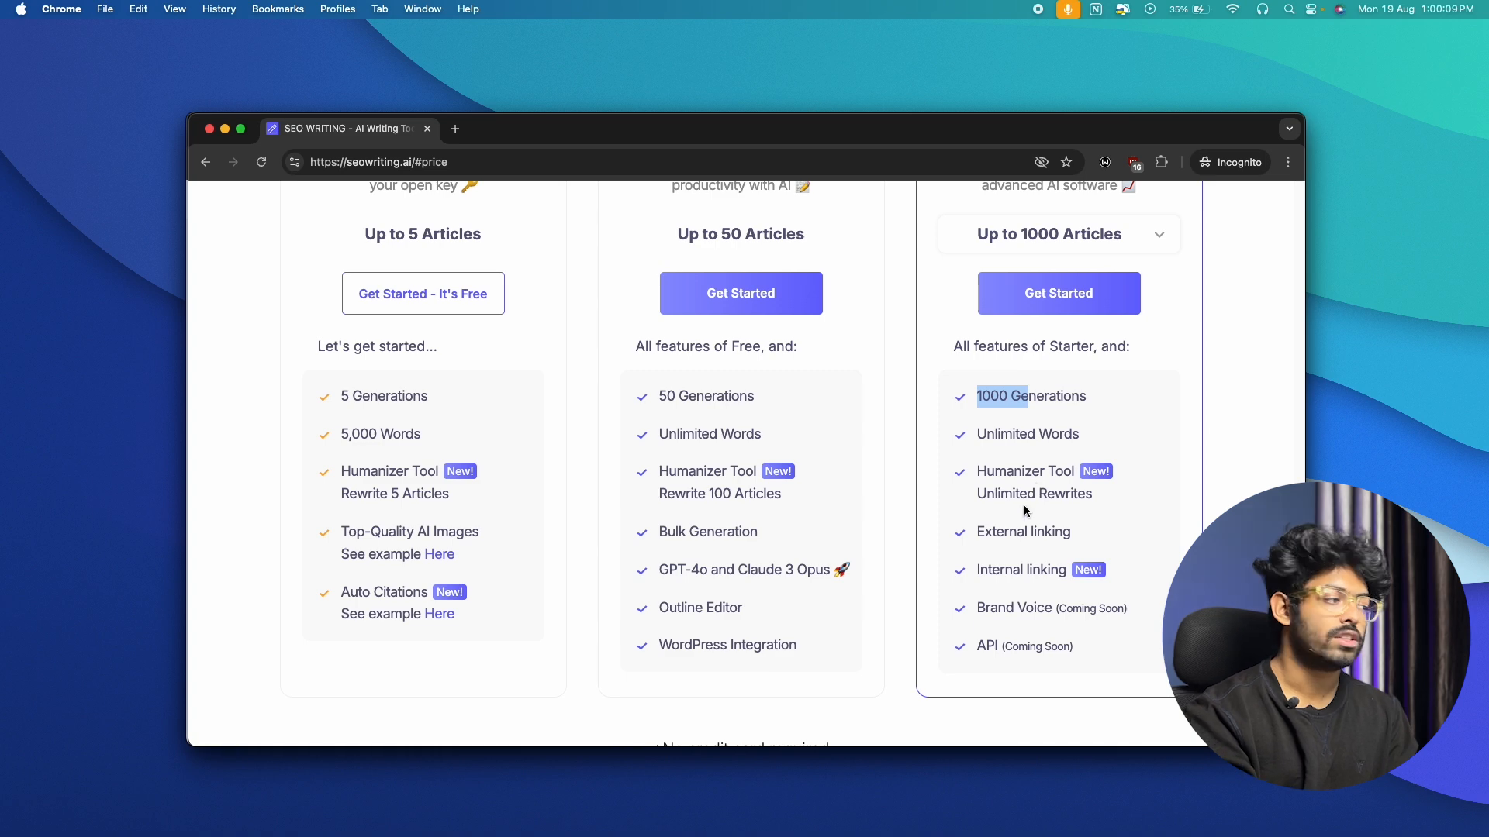
pyautogui.moveTo(978, 531); pyautogui.dragTo(1008, 531)
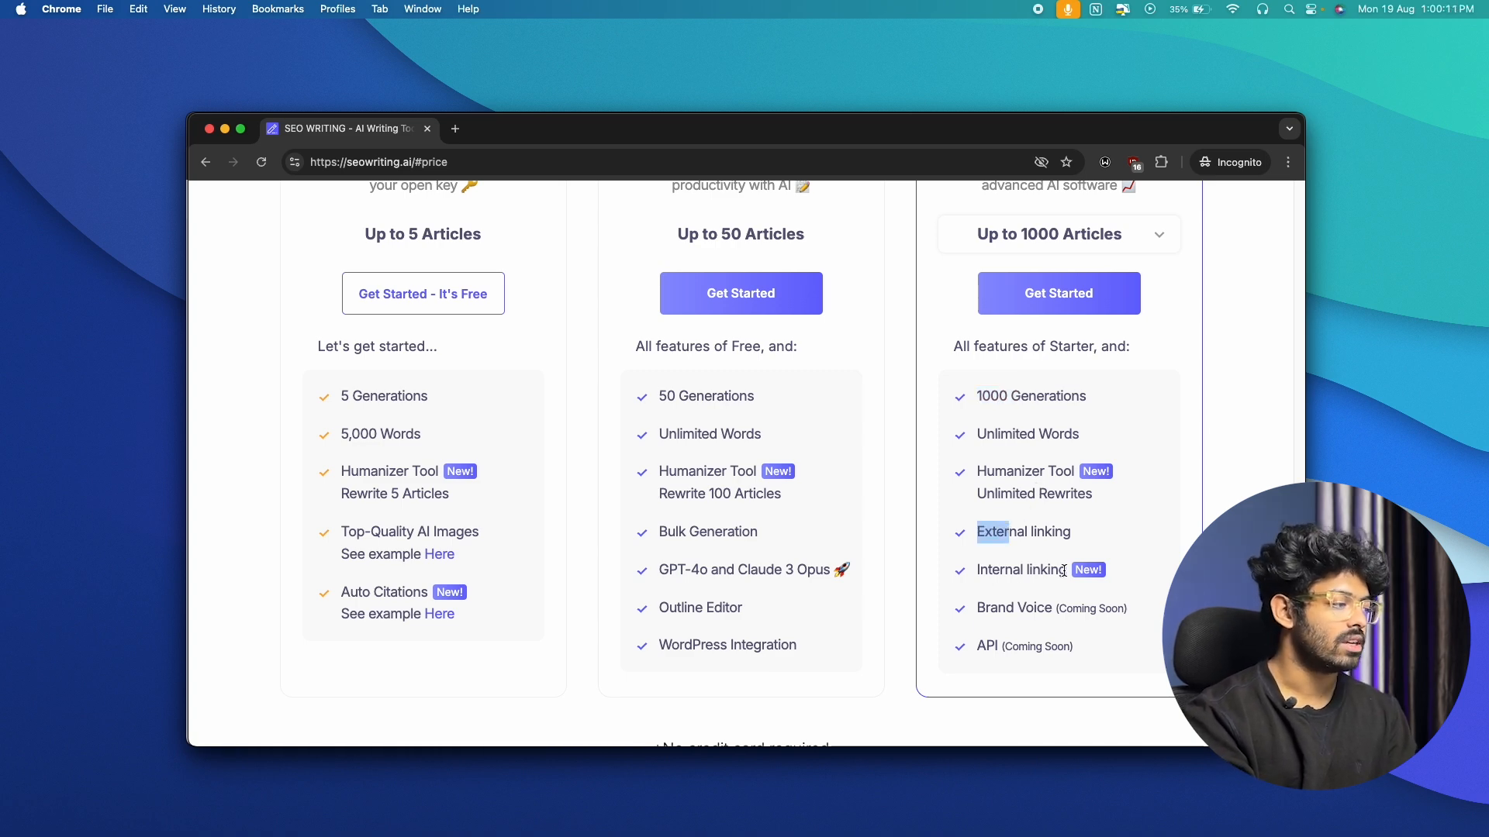
# Examine the Free plan's generation and word limits and its included features.
pyautogui.scroll(3, 1063, 571)
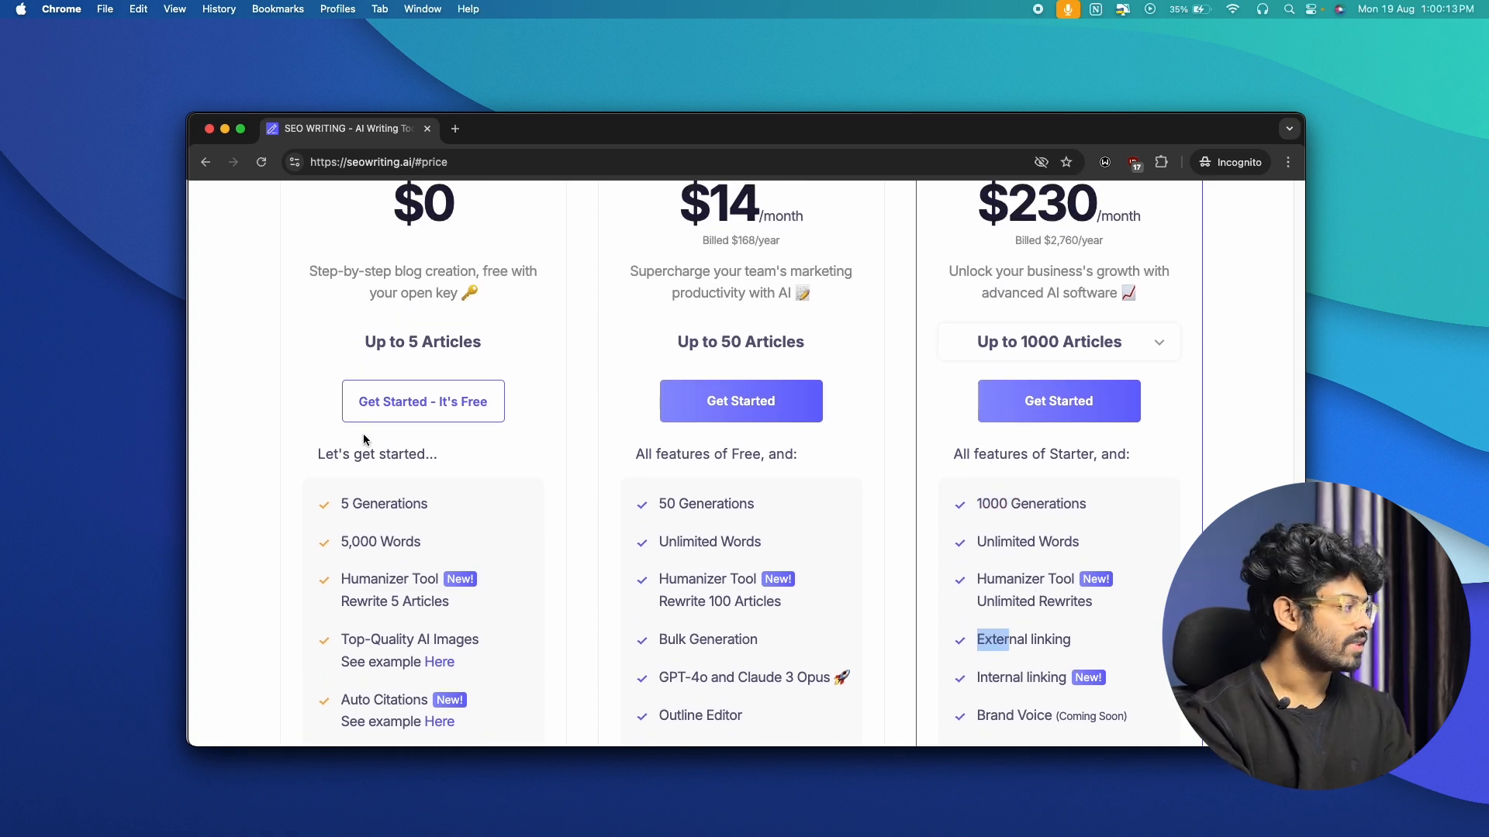
pyautogui.scroll(2, 364, 450)
pyautogui.scroll(-3, 346, 476)
pyautogui.moveTo(340, 477); pyautogui.dragTo(348, 510)
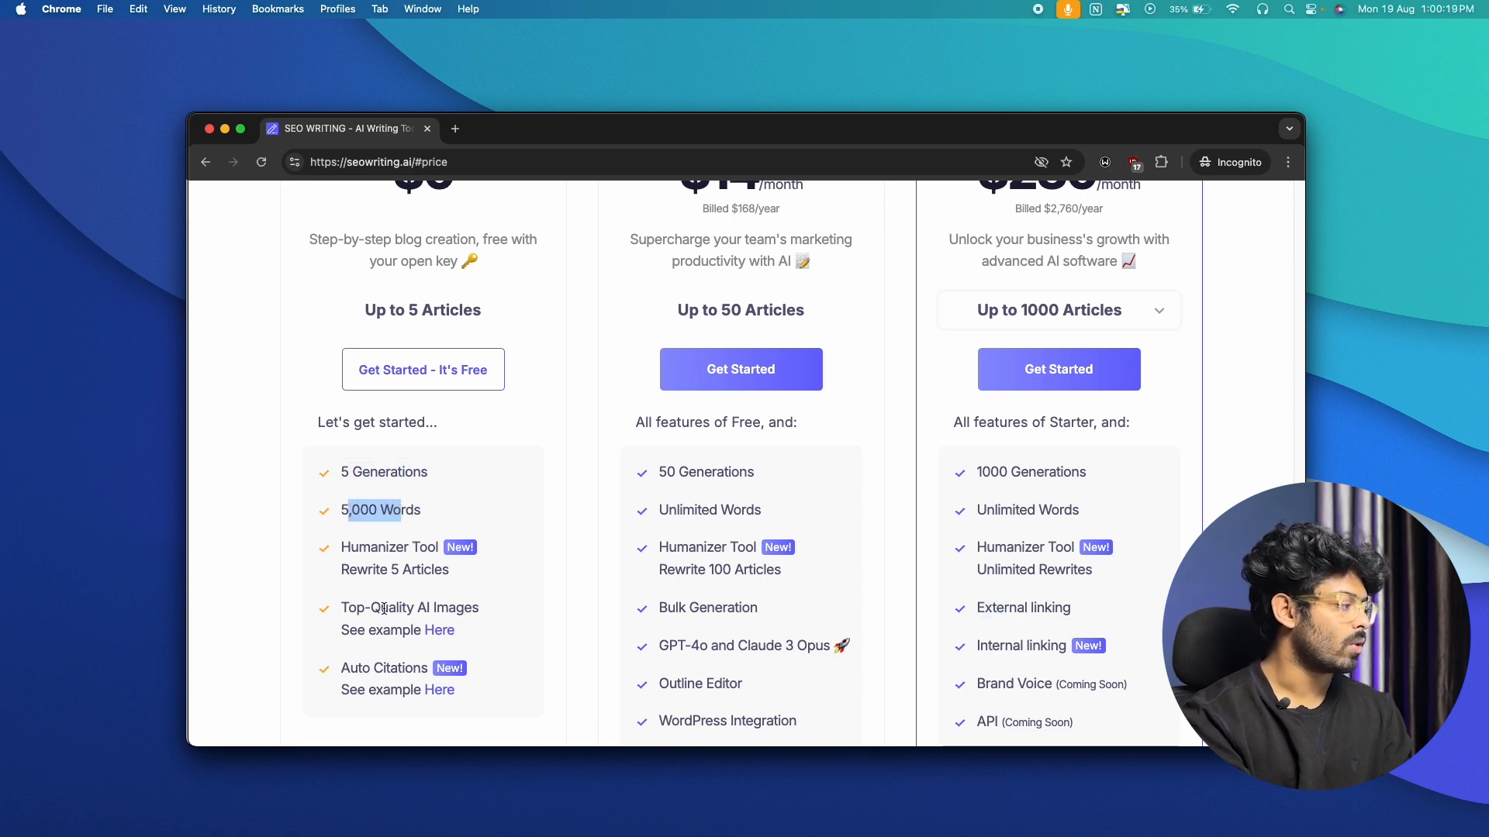
pyautogui.scroll(-1, 384, 609)
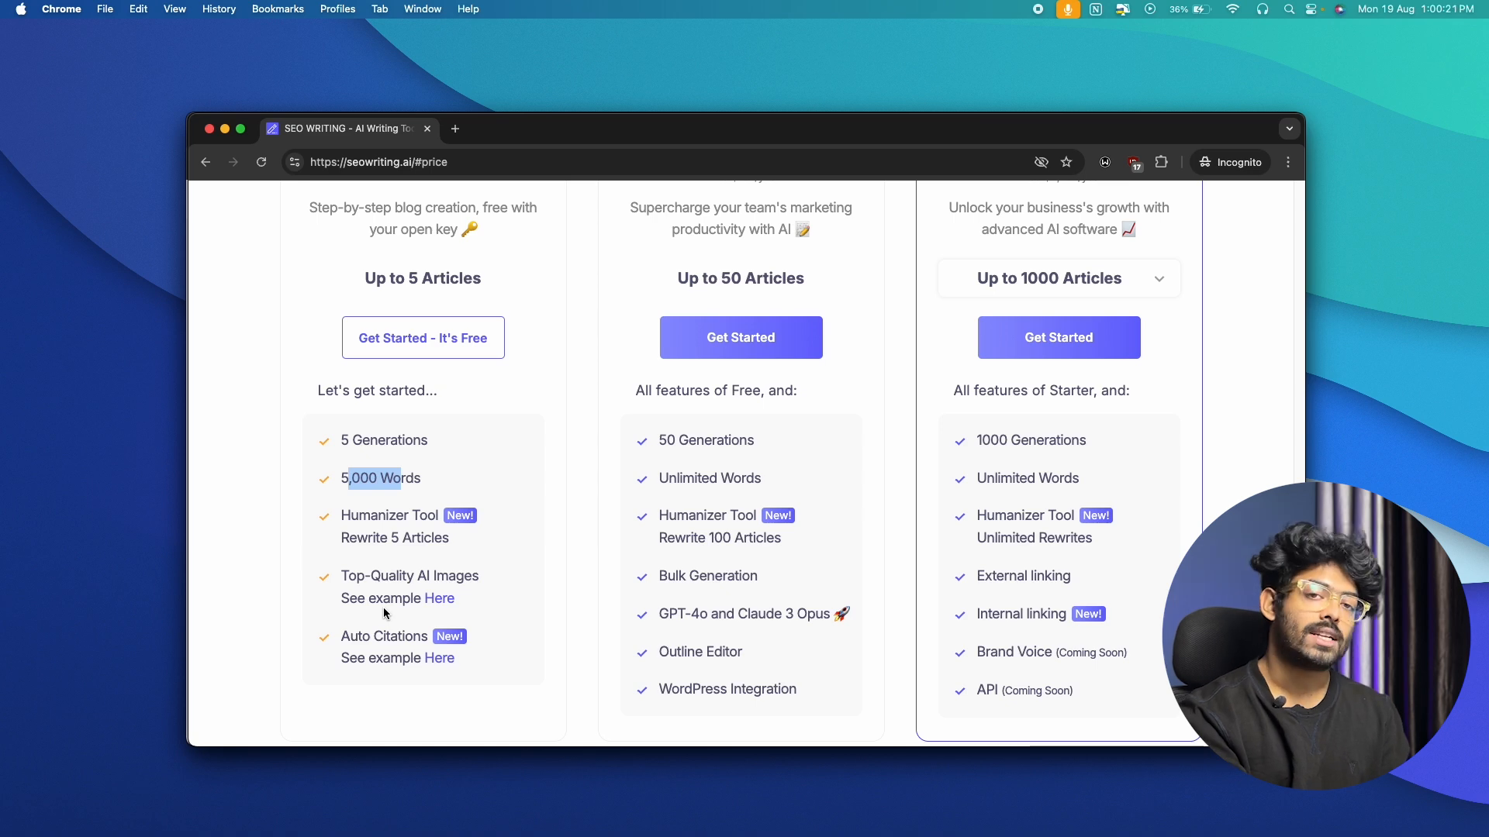
pyautogui.scroll(-2, 384, 613)
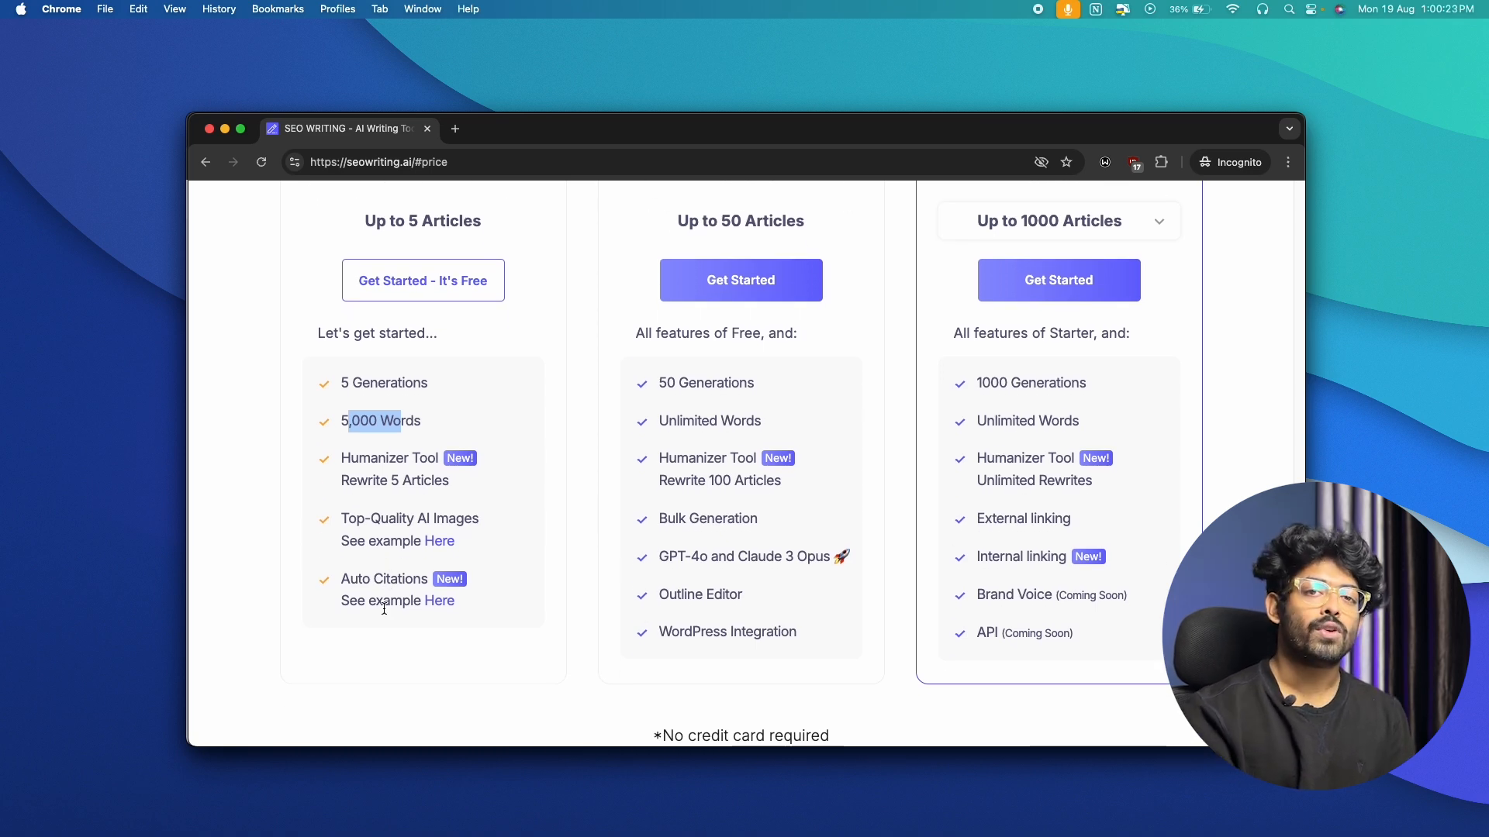